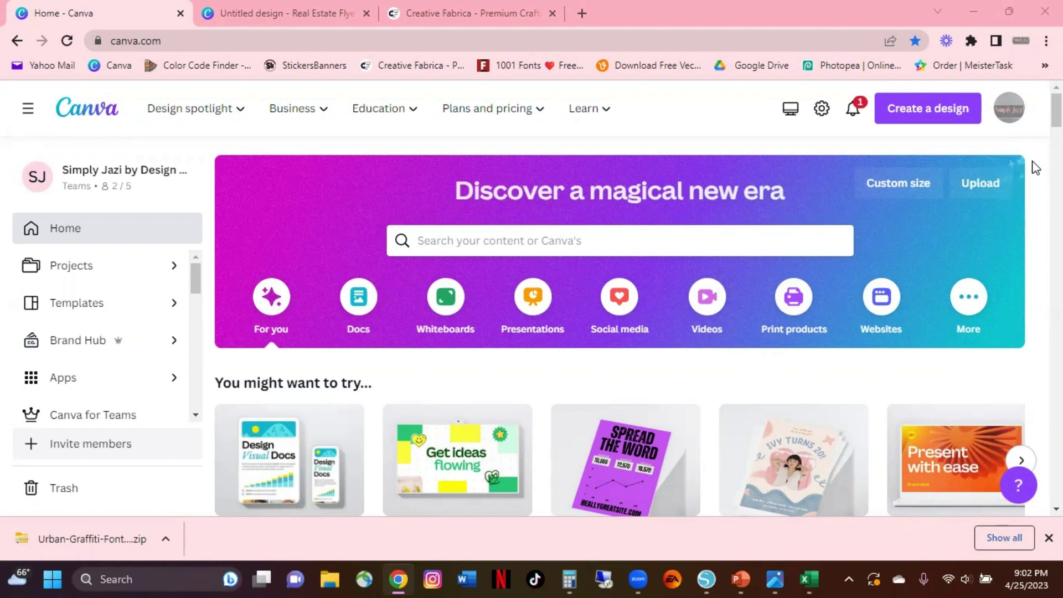
Close the browser's download bar, bring up the blank PowerPoint presentation, and return to the browser
{"action": "left_click", "coordinate": [1049, 538]}
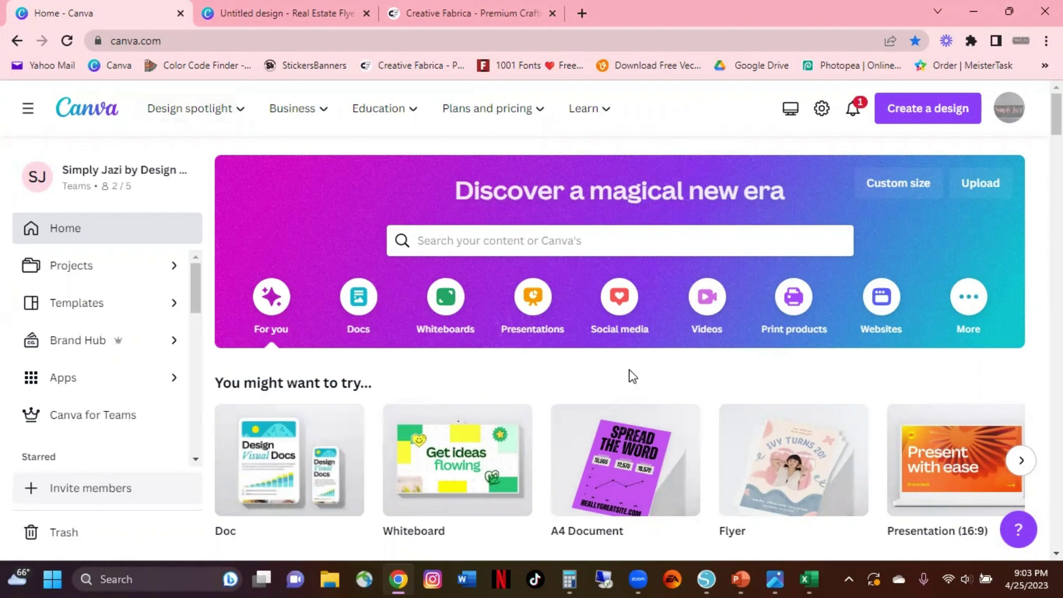
{"action": "left_click", "coordinate": [741, 579]}
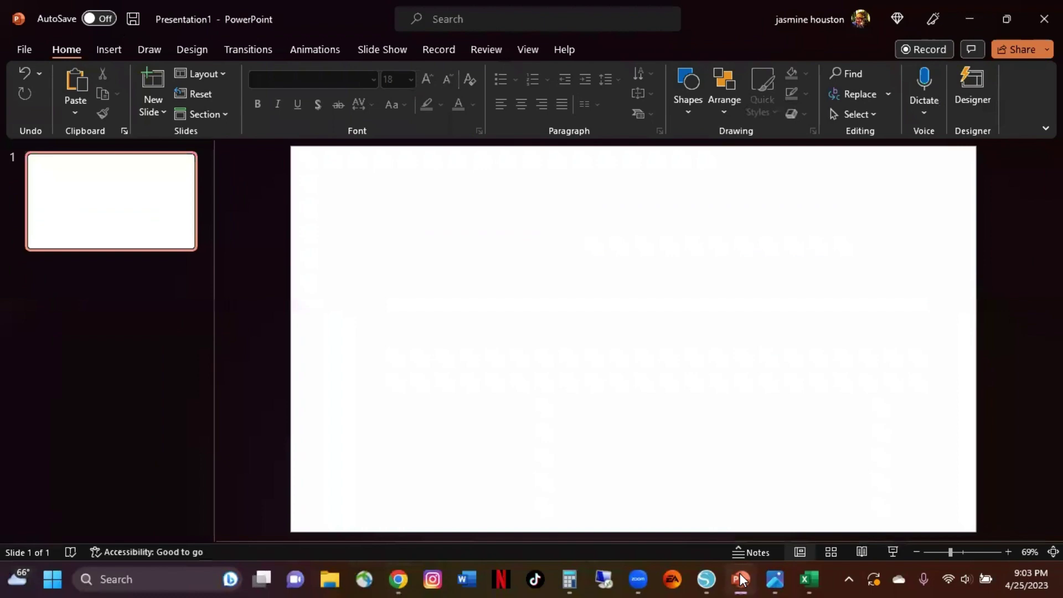
{"action": "left_click", "coordinate": [970, 19]}
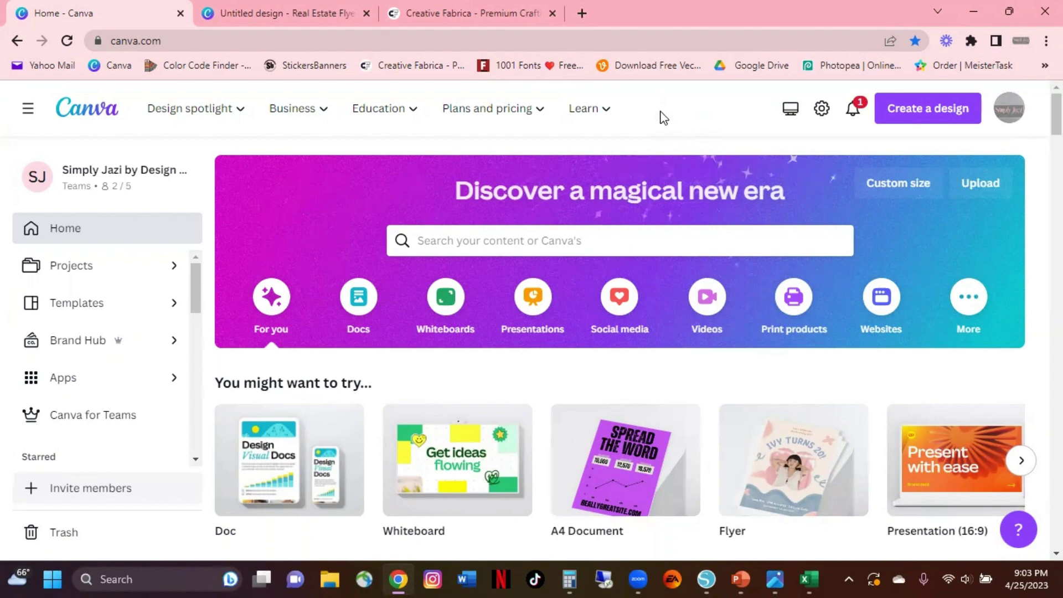
Search Creative Fabrica for "SENIOR SVG"
{"action": "left_click", "coordinate": [388, 21]}
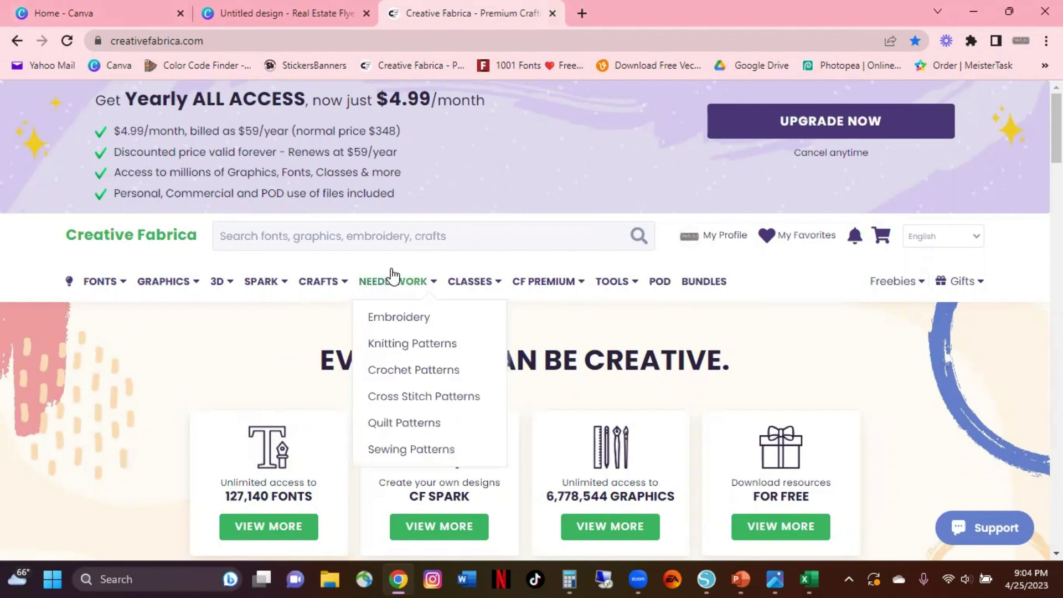
{"action": "left_click", "coordinate": [556, 236]}
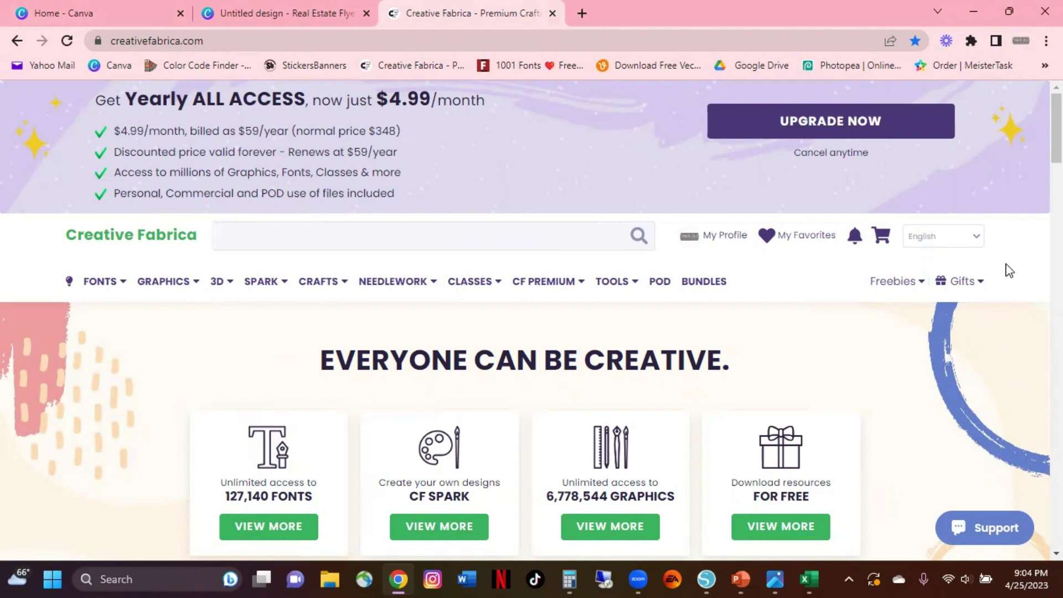
{"action": "type", "text": "SENIOR"}
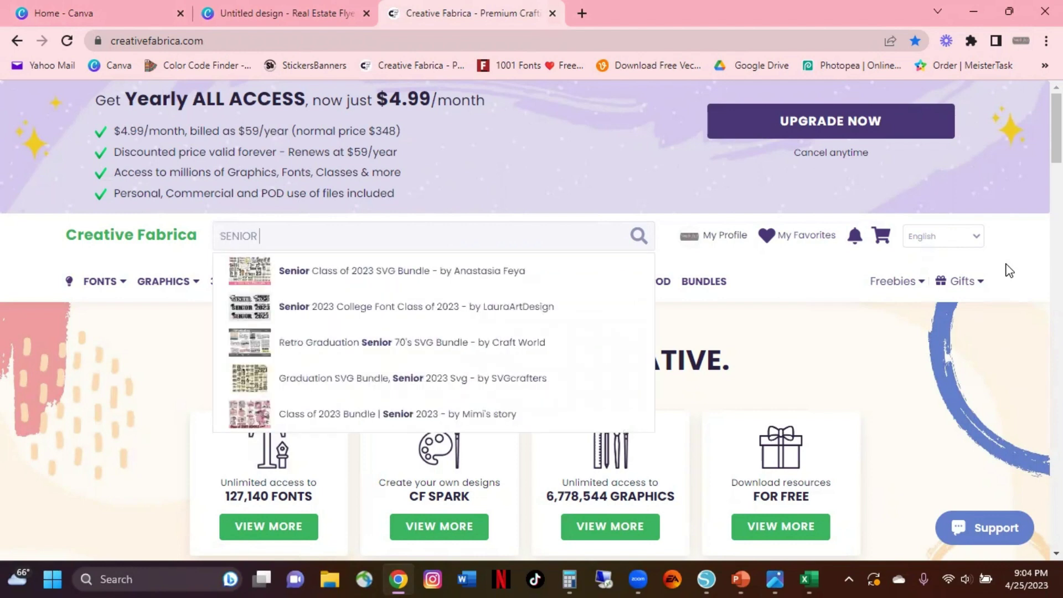
{"action": "type", "text": " SVG"}
{"action": "key", "text": "Return"}
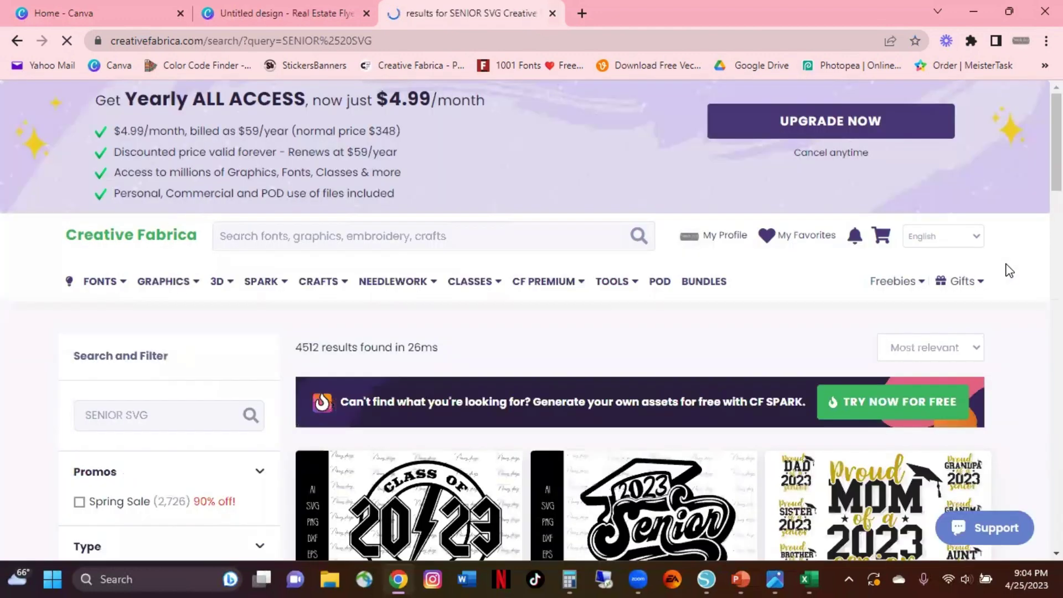
Look through the senior SVG search results for a suitable 2023 senior design
{"action": "scroll", "coordinate": [672, 445], "scroll_direction": "down", "scroll_amount": 1}
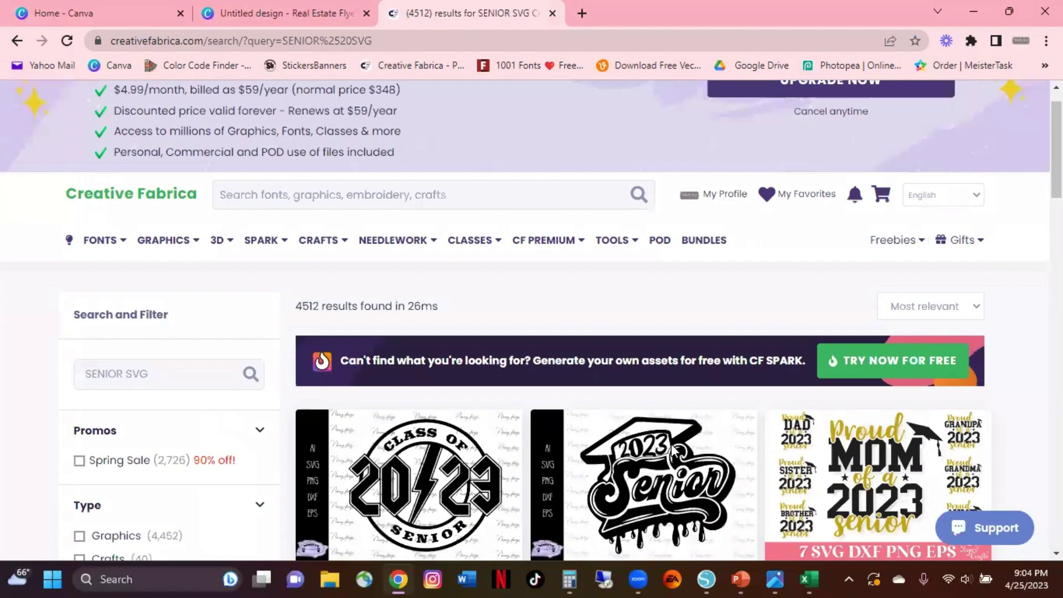
{"action": "scroll", "coordinate": [993, 349], "scroll_direction": "down", "scroll_amount": 5}
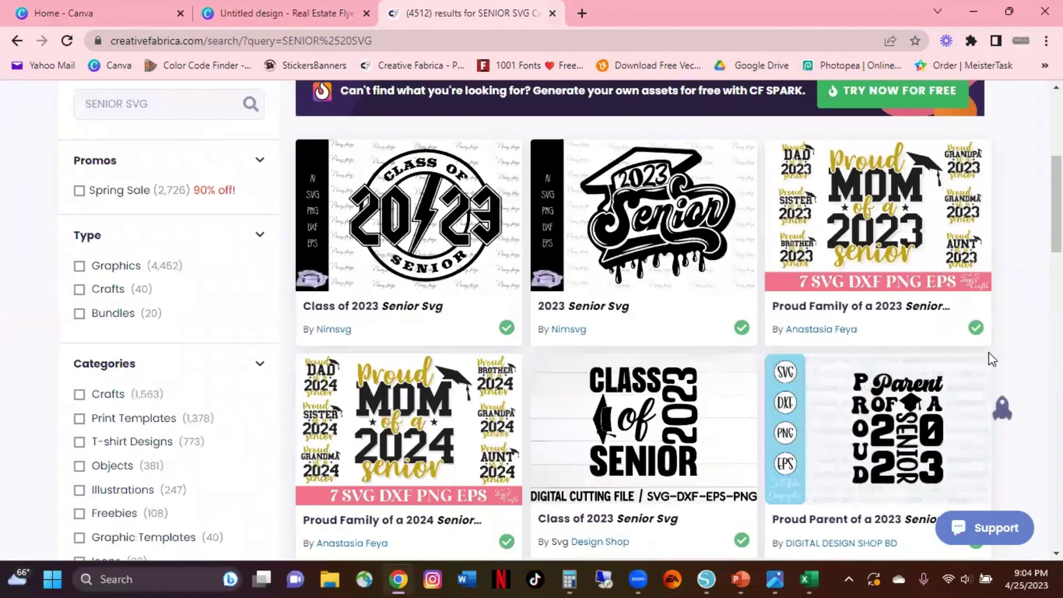
{"action": "scroll", "coordinate": [703, 422], "scroll_direction": "down", "scroll_amount": 2}
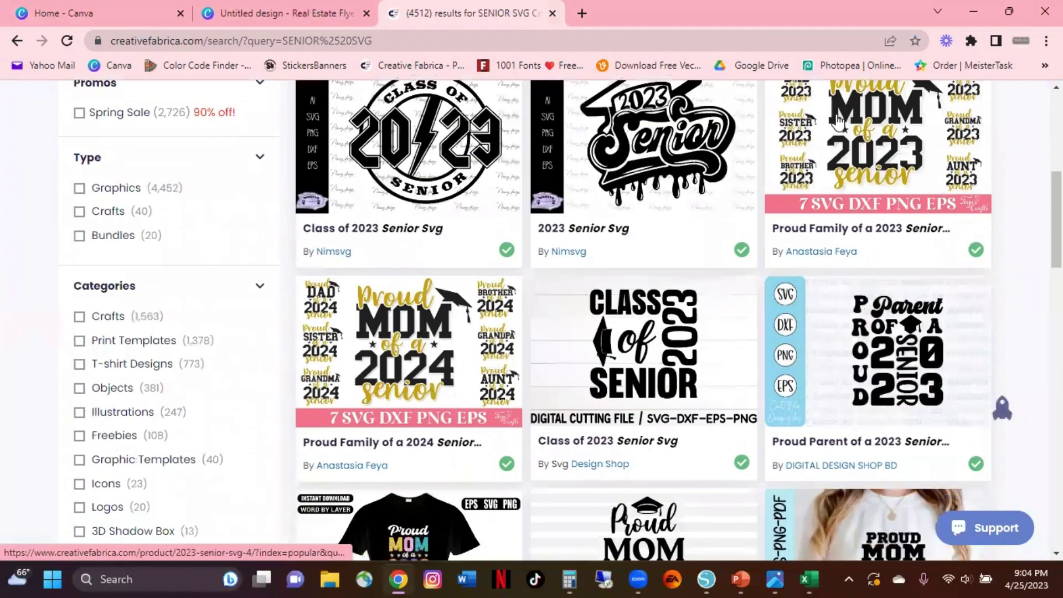
{"action": "scroll", "coordinate": [669, 259], "scroll_direction": "down", "scroll_amount": 6}
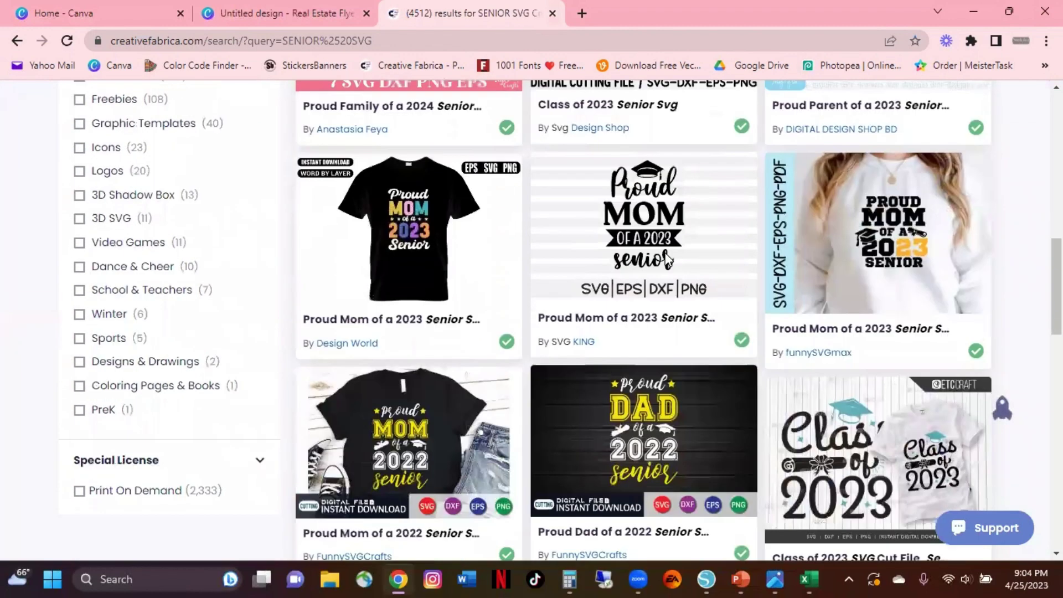
{"action": "scroll", "coordinate": [668, 259], "scroll_direction": "down", "scroll_amount": 9}
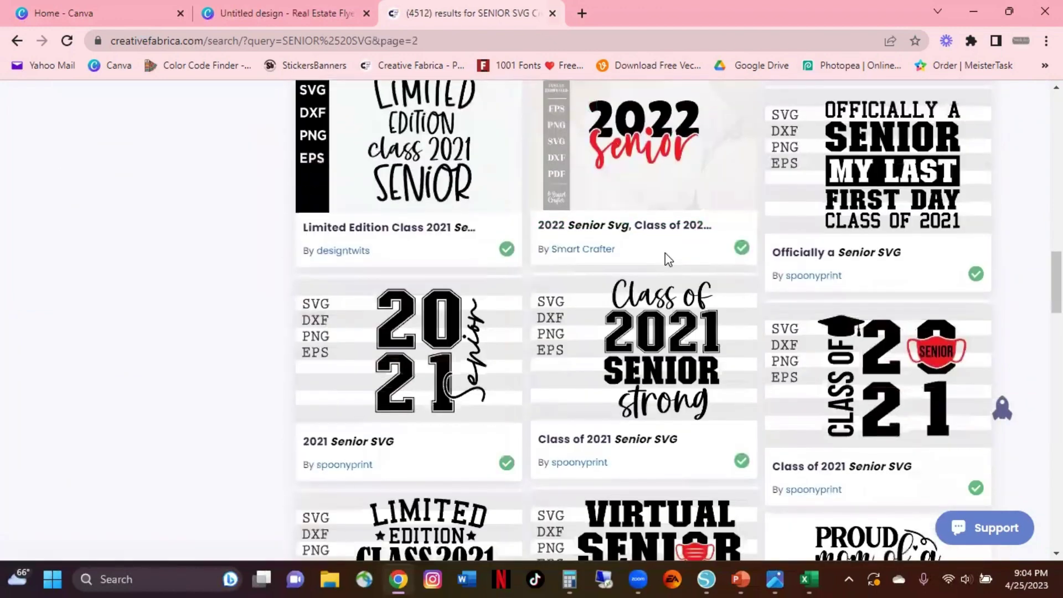
{"action": "scroll", "coordinate": [668, 260], "scroll_direction": "down", "scroll_amount": 1}
{"action": "scroll", "coordinate": [669, 259], "scroll_direction": "down", "scroll_amount": 3}
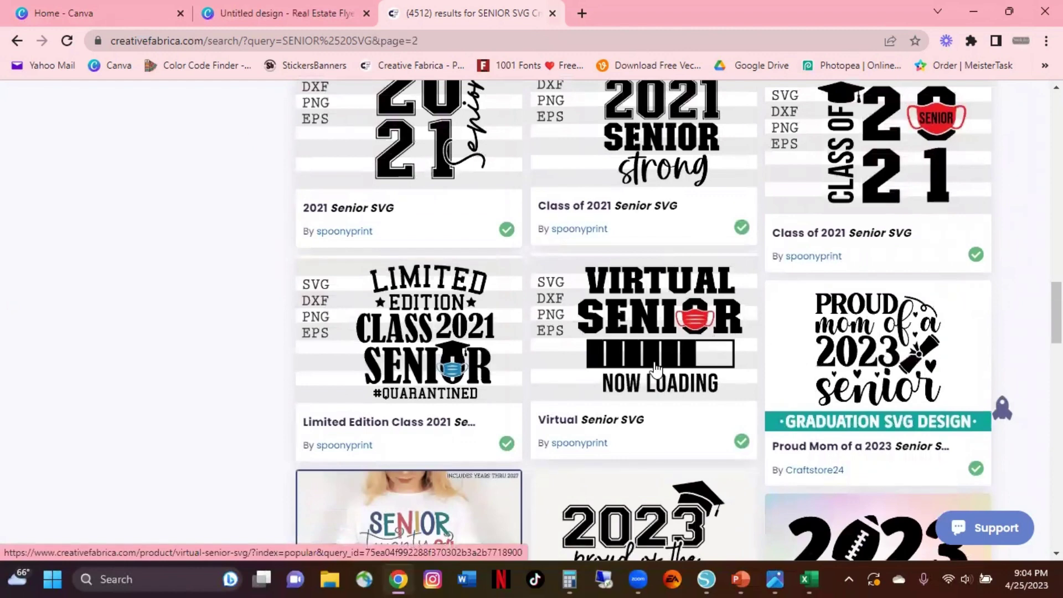
{"action": "scroll", "coordinate": [657, 369], "scroll_direction": "down", "scroll_amount": 1}
{"action": "scroll", "coordinate": [656, 368], "scroll_direction": "down", "scroll_amount": 1}
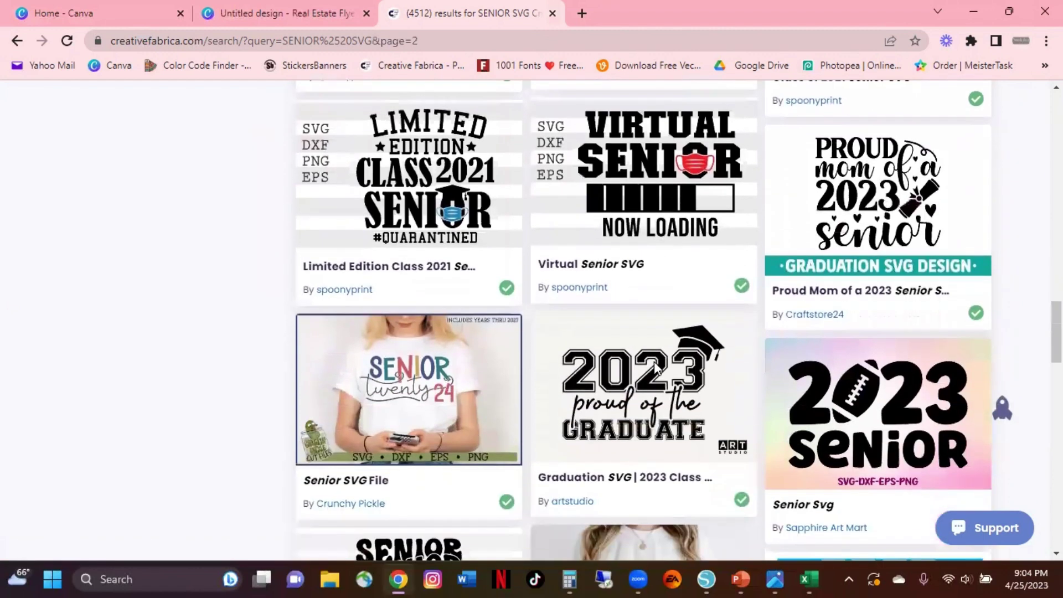
{"action": "scroll", "coordinate": [657, 368], "scroll_direction": "down", "scroll_amount": 2}
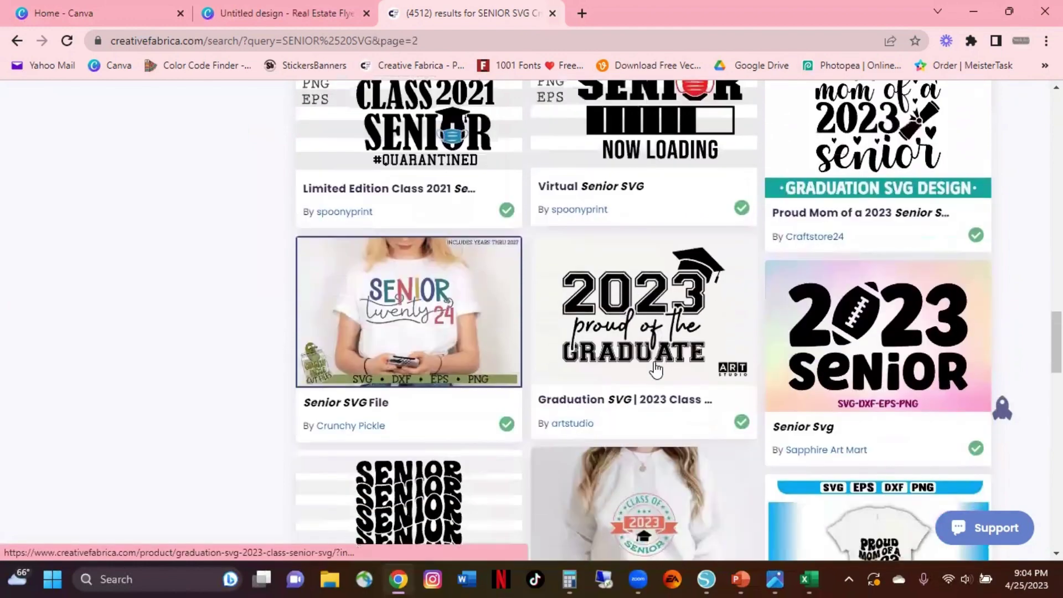
{"action": "scroll", "coordinate": [657, 368], "scroll_direction": "down", "scroll_amount": 5}
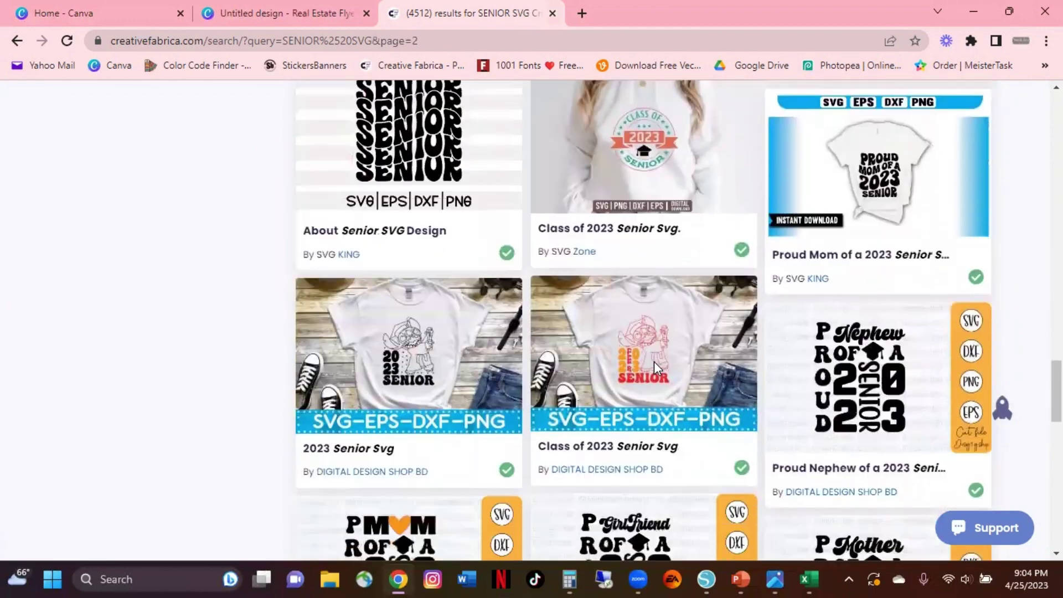
{"action": "scroll", "coordinate": [656, 368], "scroll_direction": "down", "scroll_amount": 7}
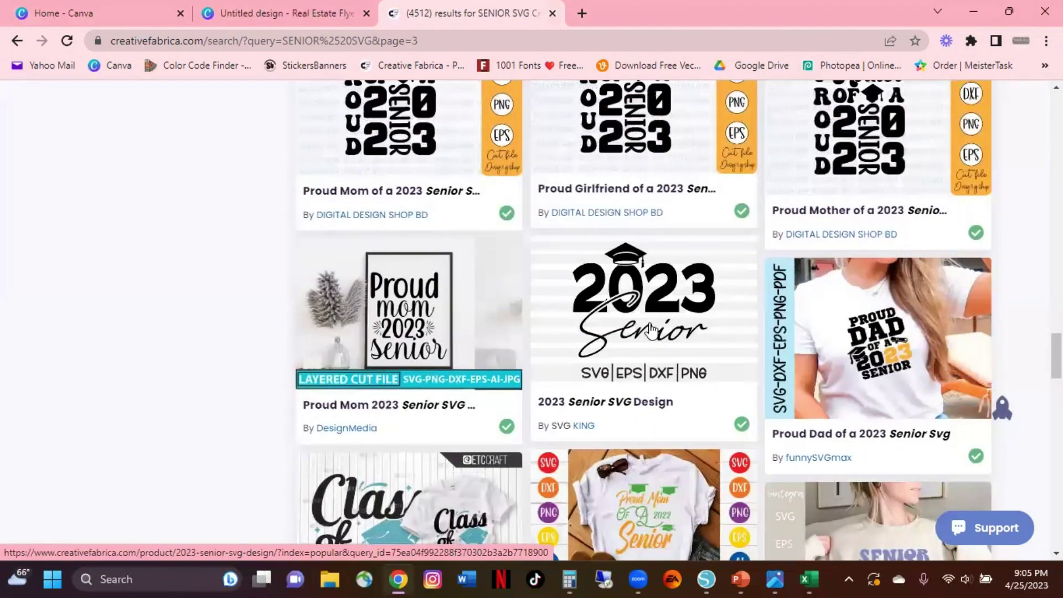
{"action": "scroll", "coordinate": [655, 327], "scroll_direction": "down", "scroll_amount": 3}
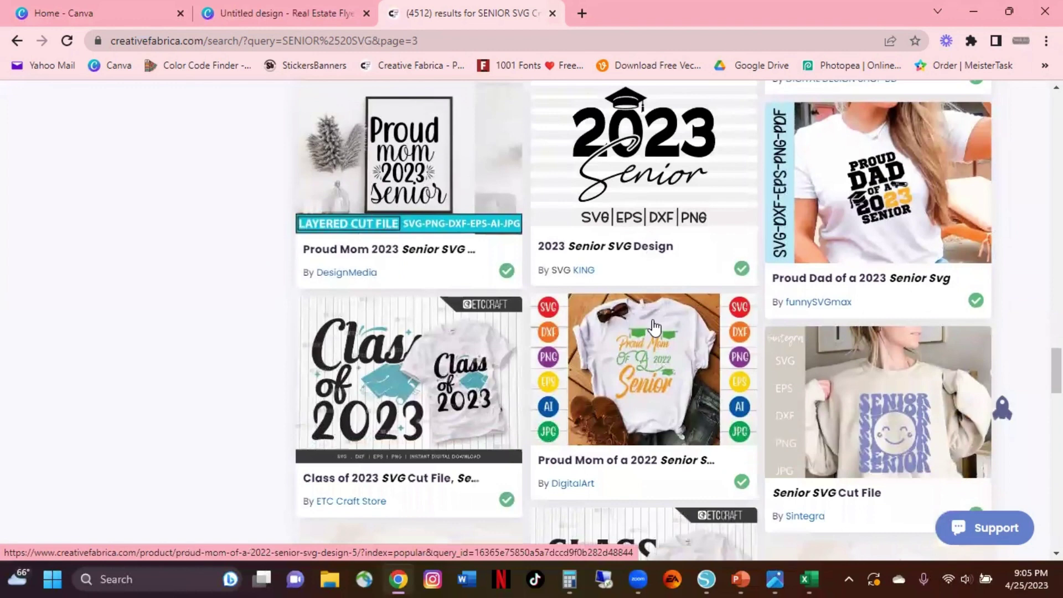
Open the 2023 Senior SVG Design with the graduation cap and download its zip file
{"action": "left_click", "coordinate": [653, 165]}
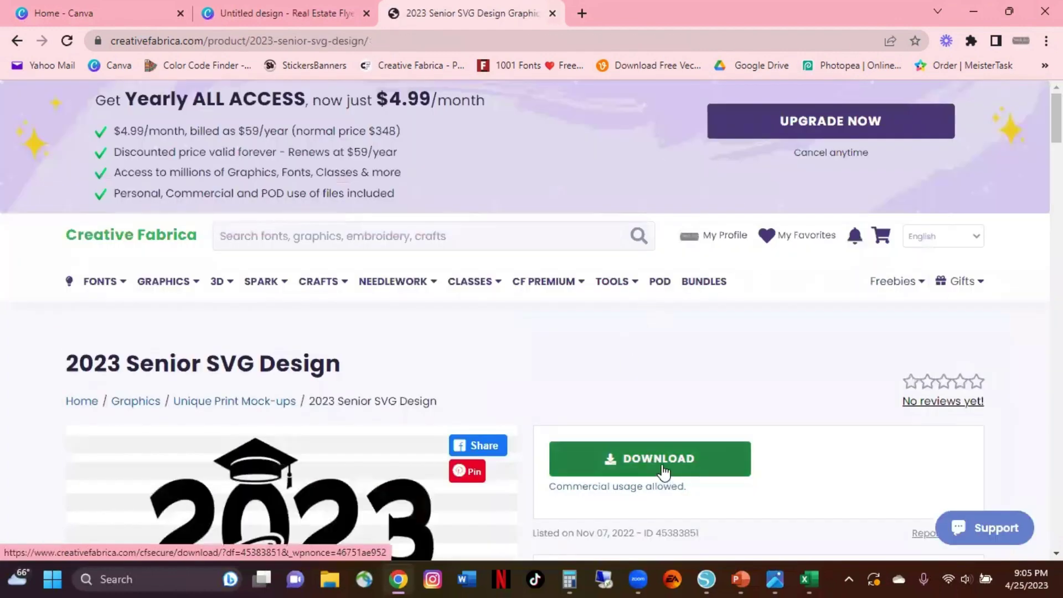
{"action": "left_click", "coordinate": [660, 477]}
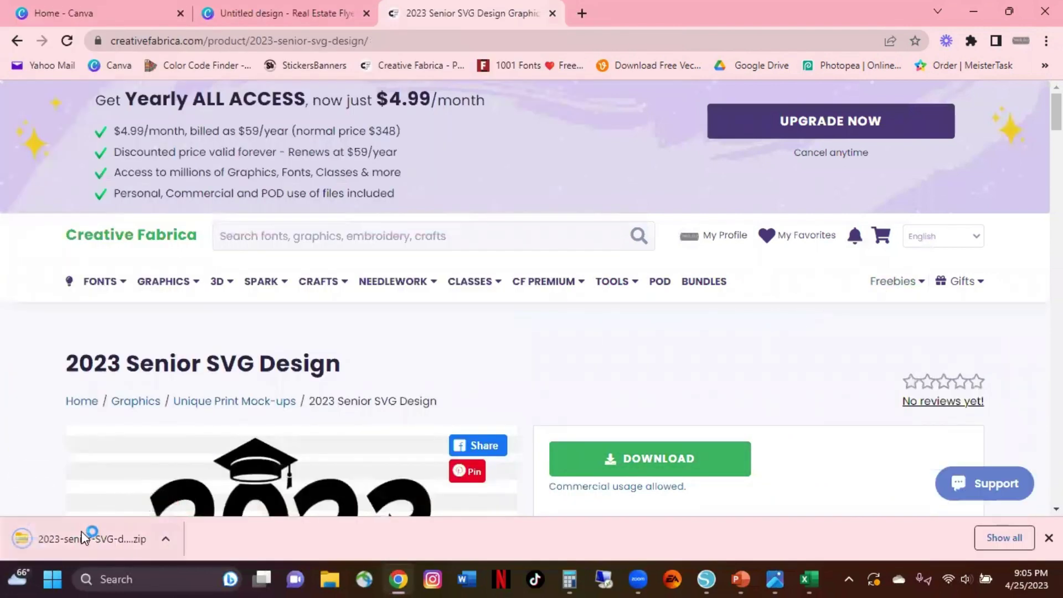
Extract the downloaded 2023-senior-SVG-design zip in the Downloads folder and put the file windows away
{"action": "left_click", "coordinate": [329, 579]}
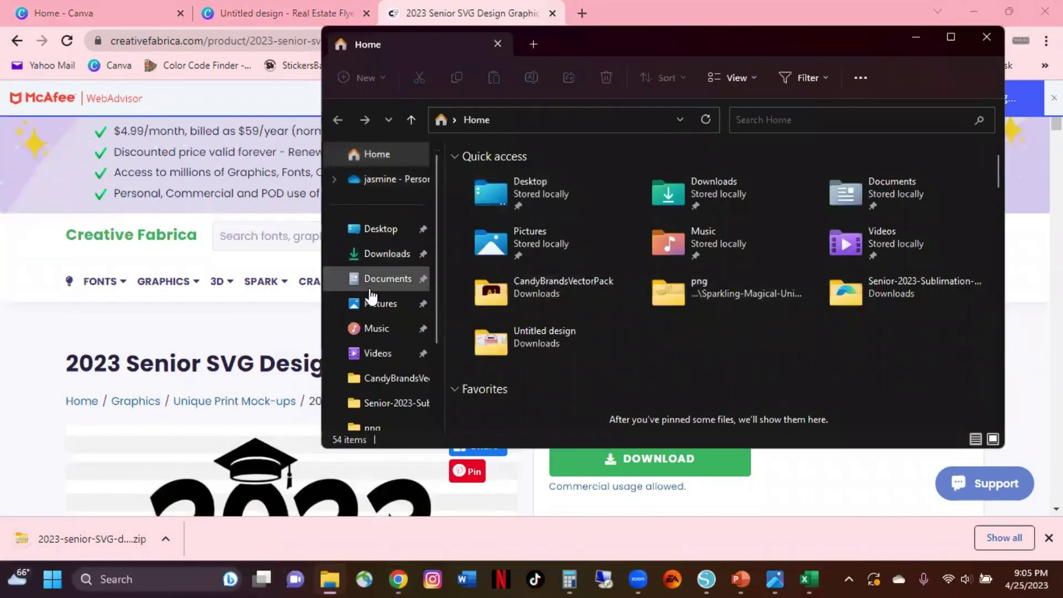
{"action": "left_click", "coordinate": [387, 253]}
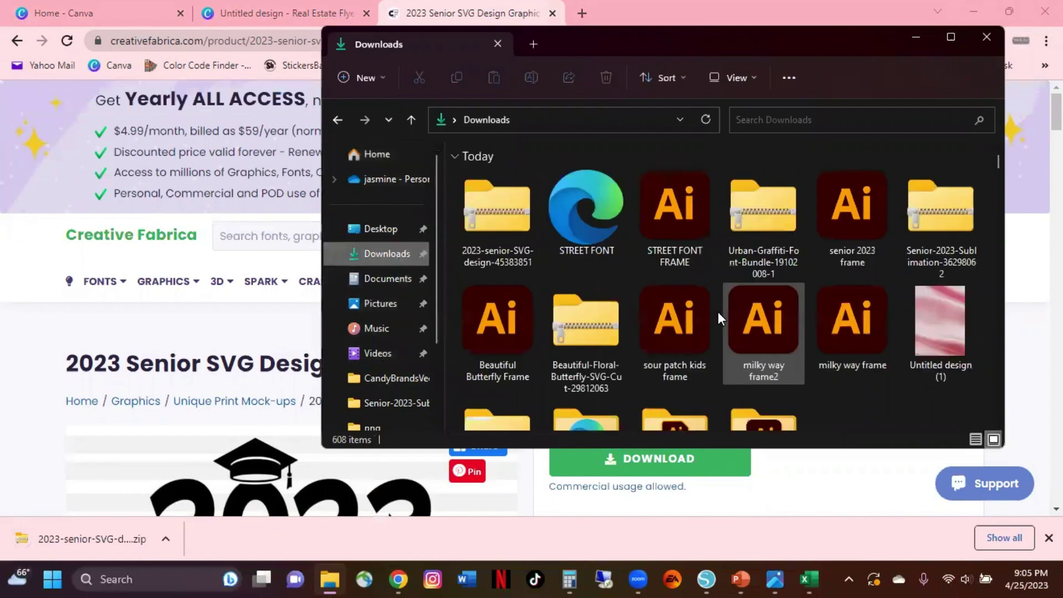
{"action": "left_click", "coordinate": [511, 215]}
{"action": "right_click", "coordinate": [515, 215]}
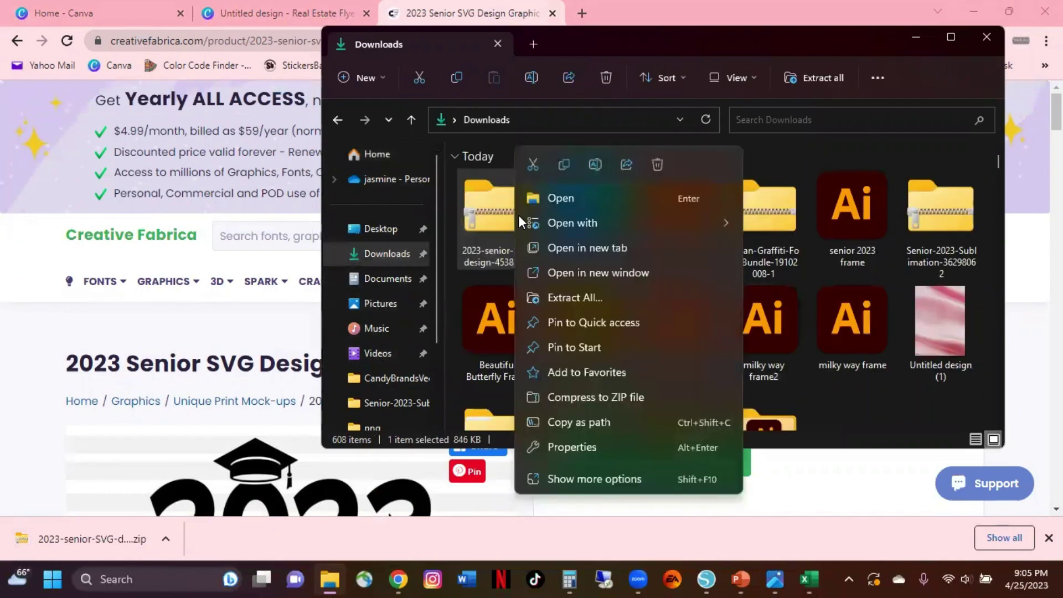
{"action": "left_click", "coordinate": [600, 299]}
{"action": "left_click", "coordinate": [689, 438]}
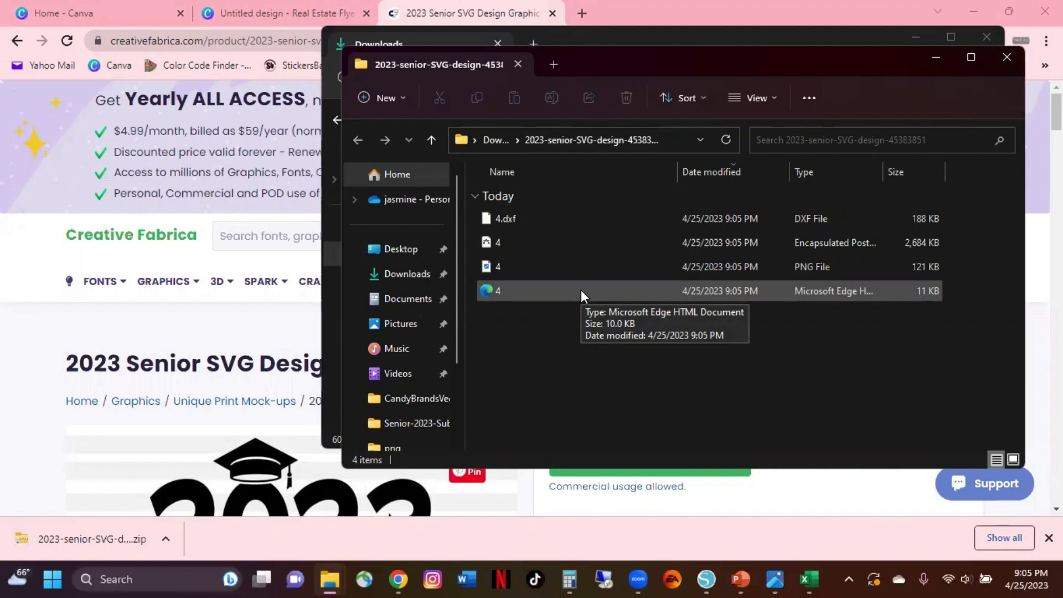
{"action": "left_click", "coordinate": [915, 38]}
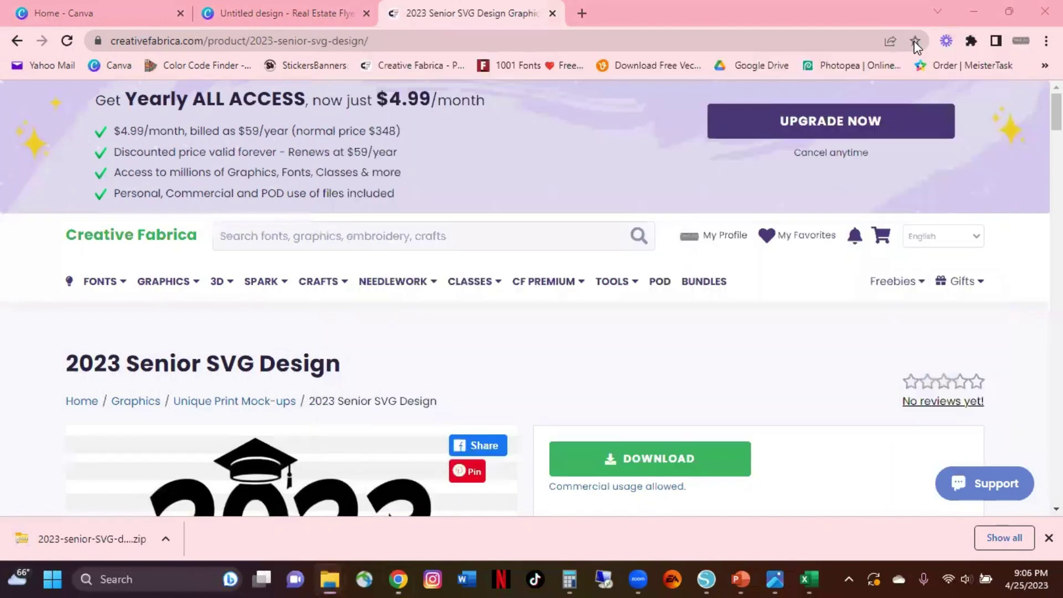
Switch to Silhouette Studio and set the blank page's media size to Letter (8.5 x 11 in)
{"action": "left_click", "coordinate": [715, 579]}
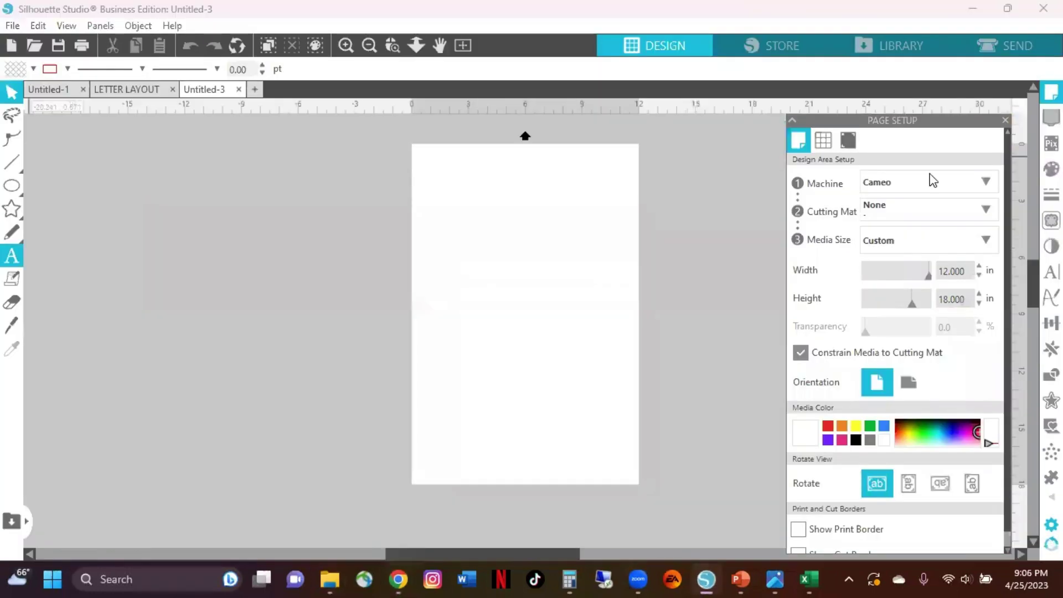
{"action": "left_click", "coordinate": [1006, 121]}
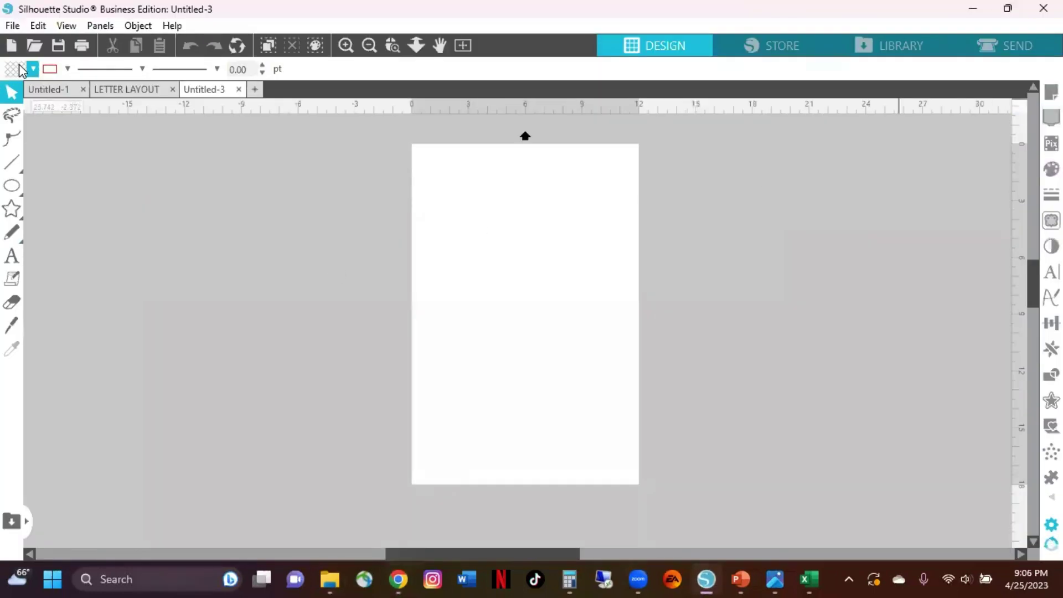
{"action": "left_click", "coordinate": [14, 26]}
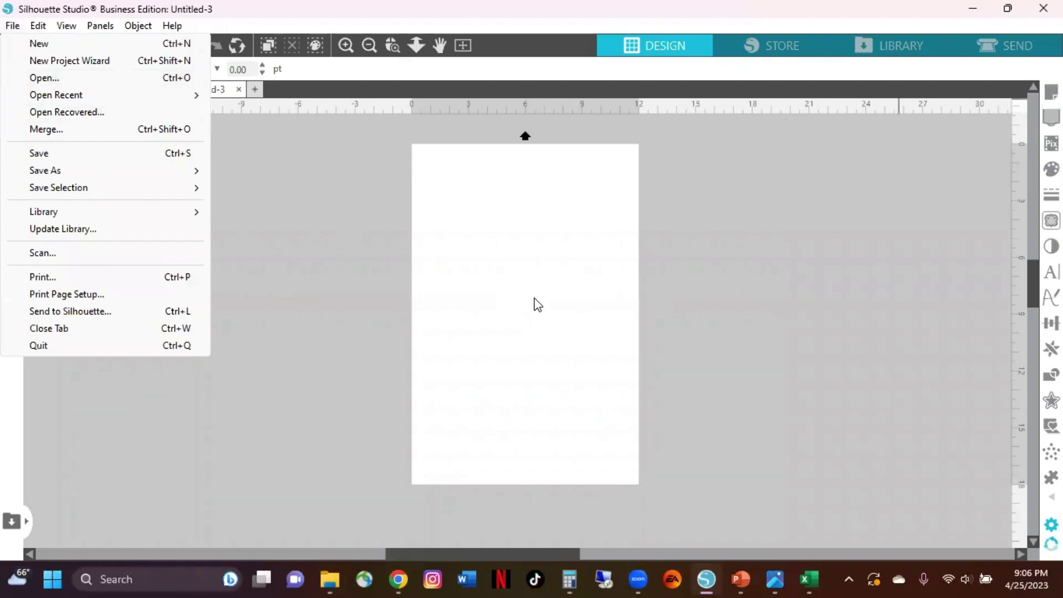
{"action": "left_click", "coordinate": [594, 251]}
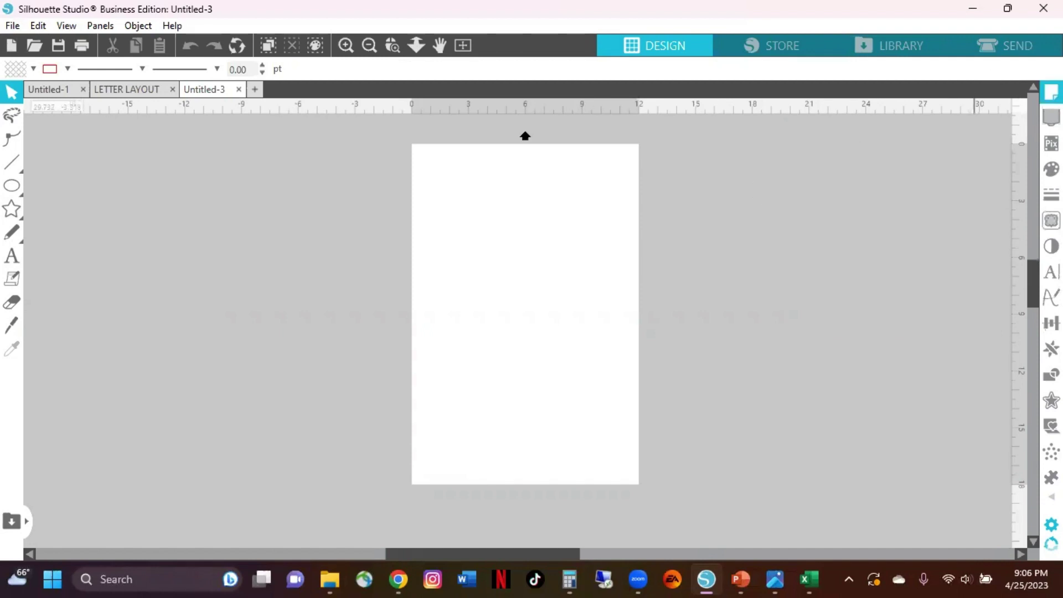
{"action": "left_click", "coordinate": [1052, 92]}
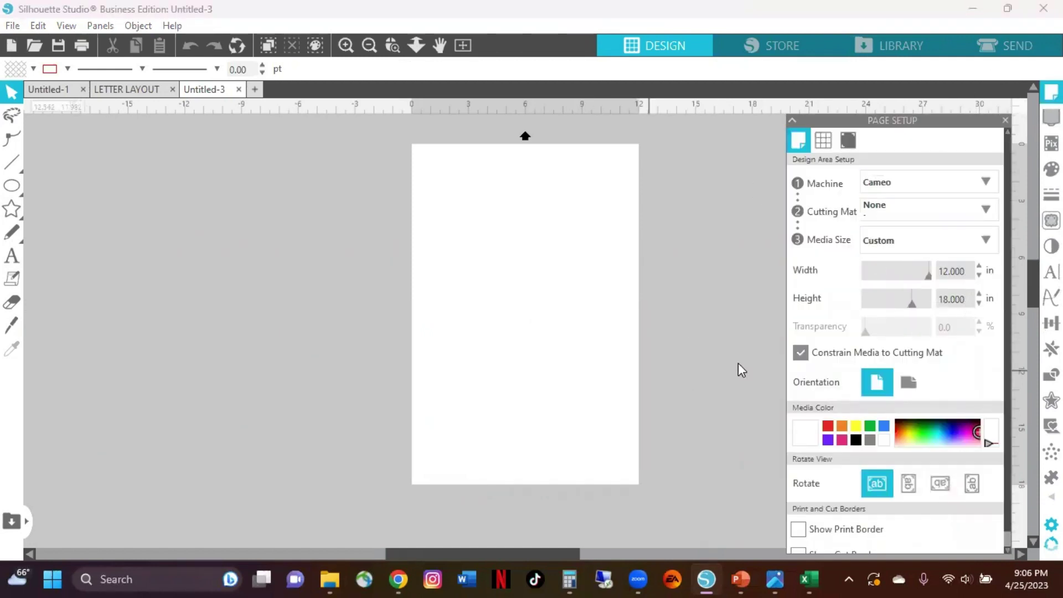
{"action": "left_click", "coordinate": [987, 249]}
{"action": "left_click", "coordinate": [911, 382]}
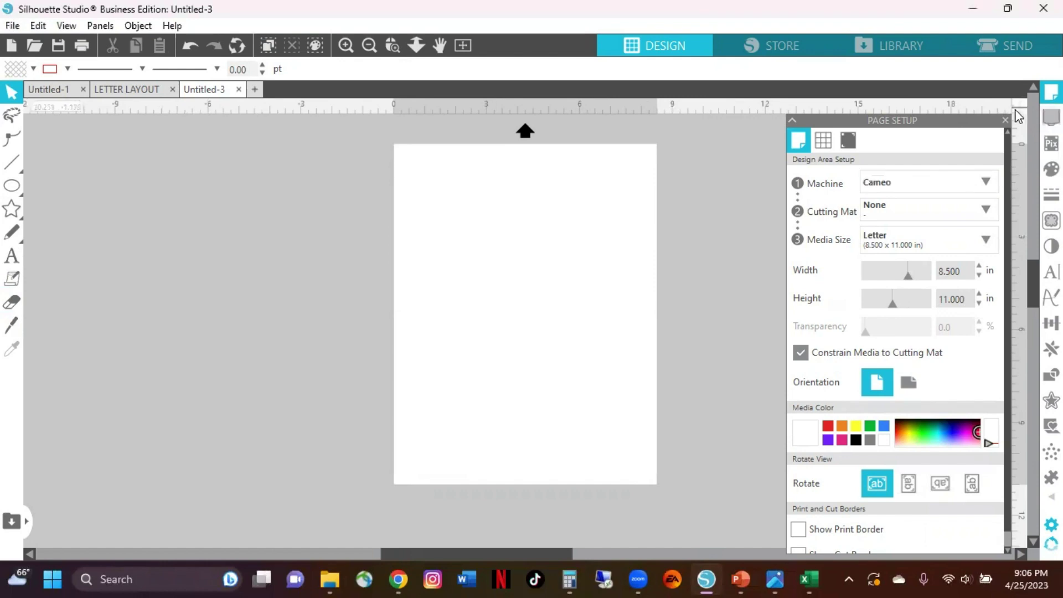
{"action": "left_click", "coordinate": [1051, 298]}
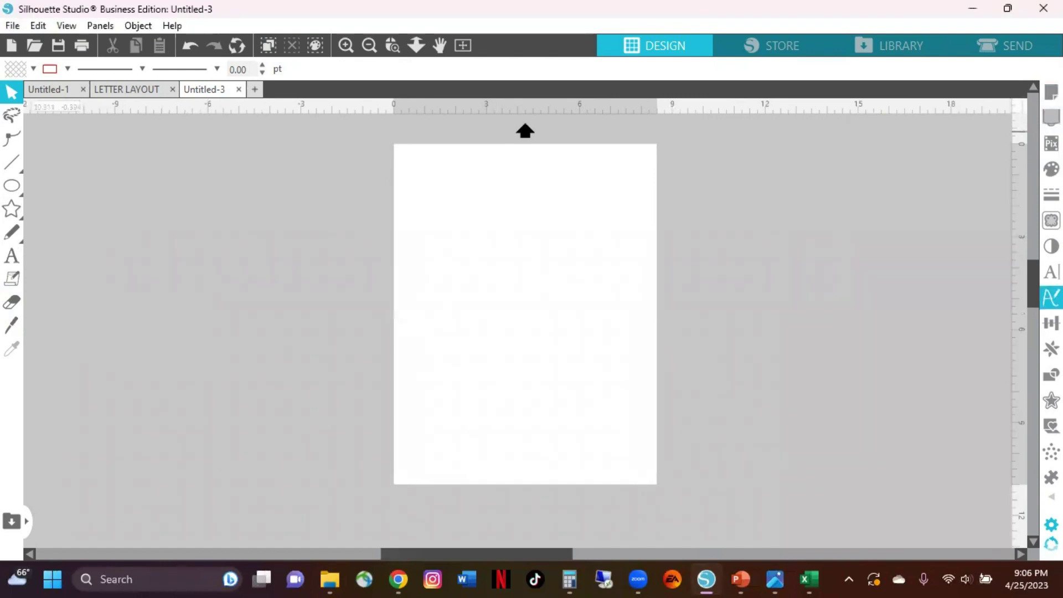
Merge the SVG version of file 4 from the extracted 2023-senior-SVG-design folder in Downloads into the page
{"action": "left_click", "coordinate": [14, 26]}
{"action": "left_click", "coordinate": [48, 129]}
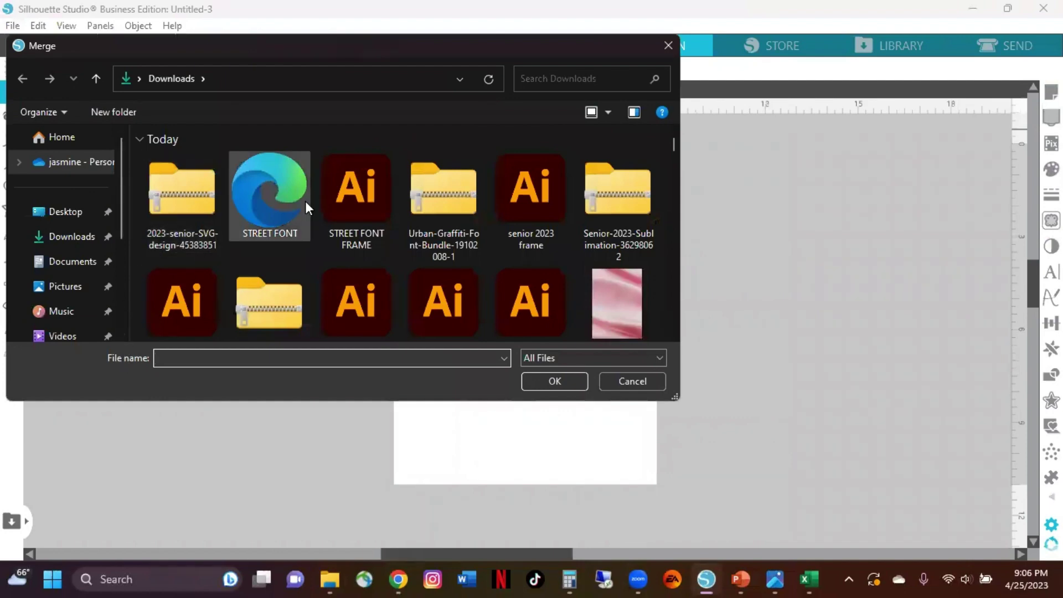
{"action": "scroll", "coordinate": [376, 230], "scroll_direction": "down", "scroll_amount": 5}
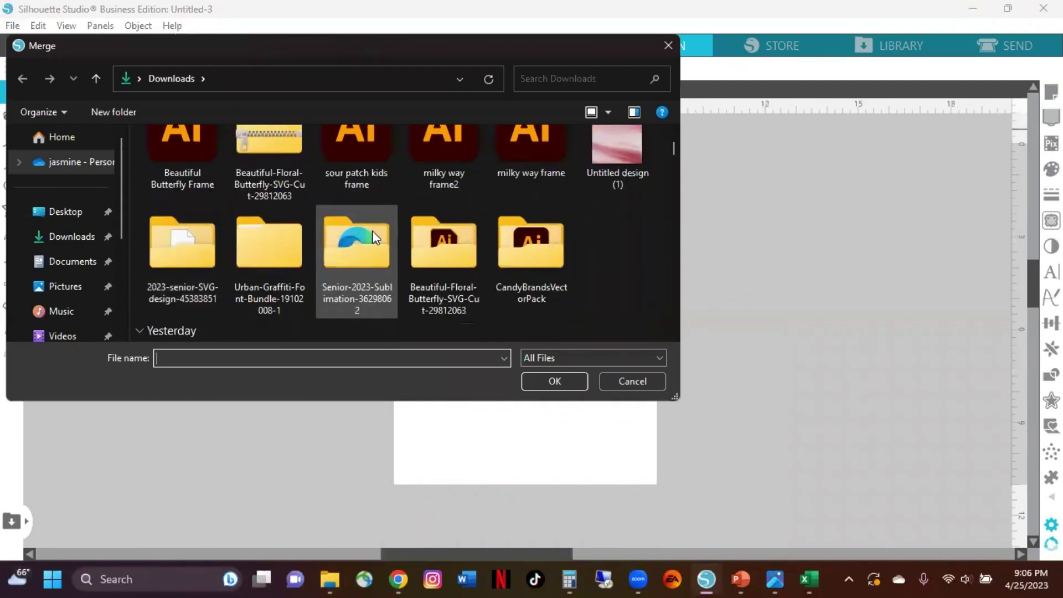
{"action": "scroll", "coordinate": [250, 250], "scroll_direction": "up", "scroll_amount": 5}
{"action": "scroll", "coordinate": [249, 254], "scroll_direction": "down", "scroll_amount": 3}
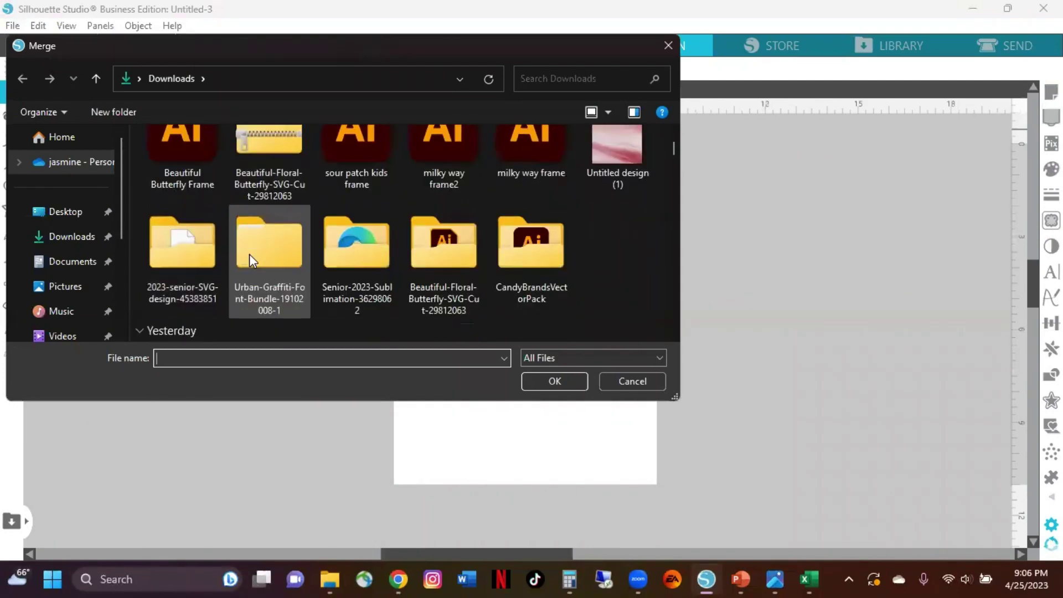
{"action": "double_click", "coordinate": [195, 244]}
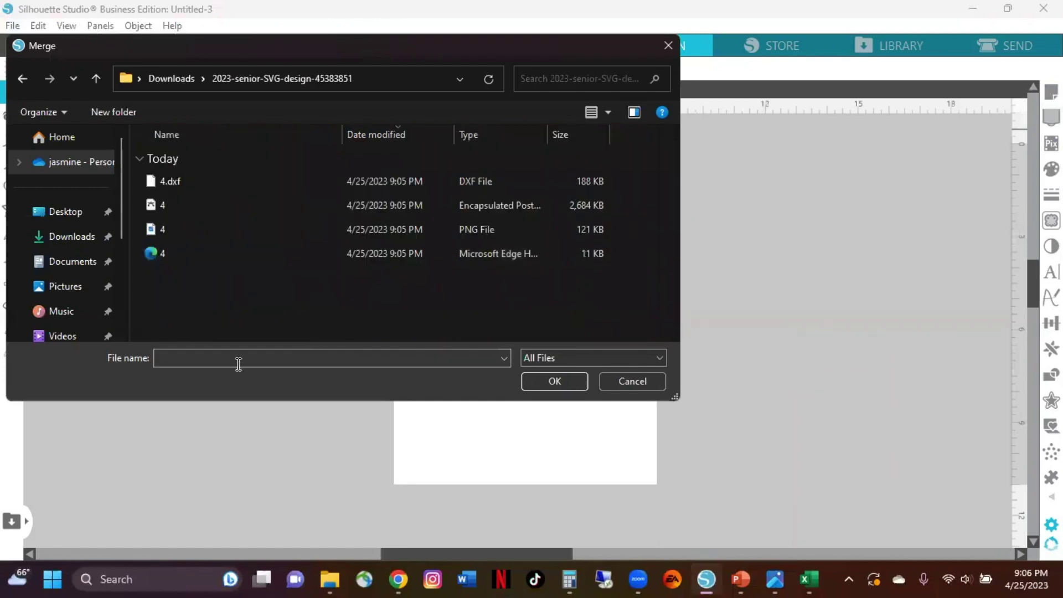
{"action": "left_click", "coordinate": [221, 252]}
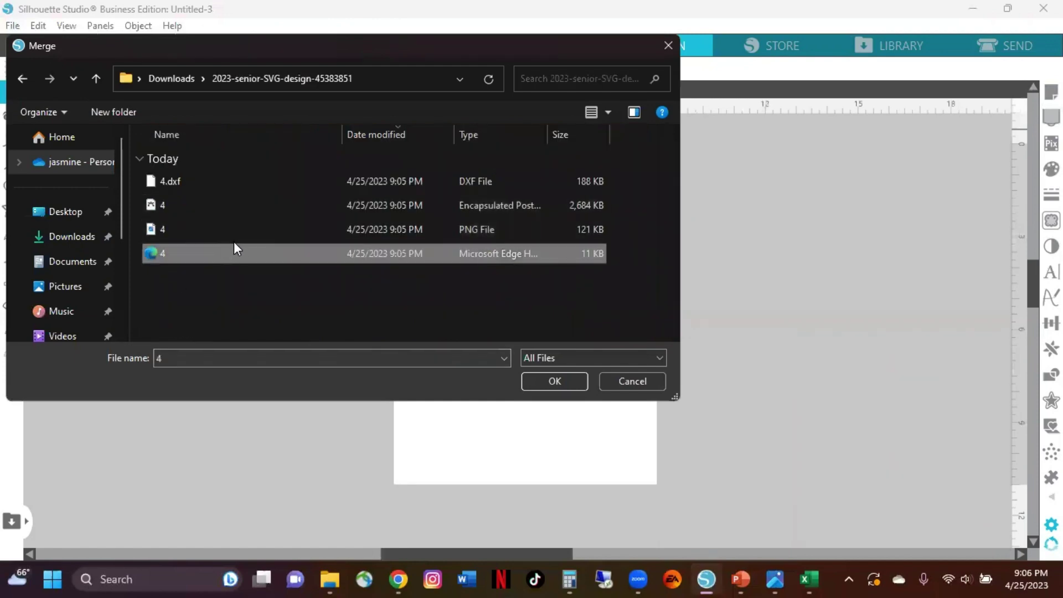
{"action": "left_click", "coordinate": [551, 382]}
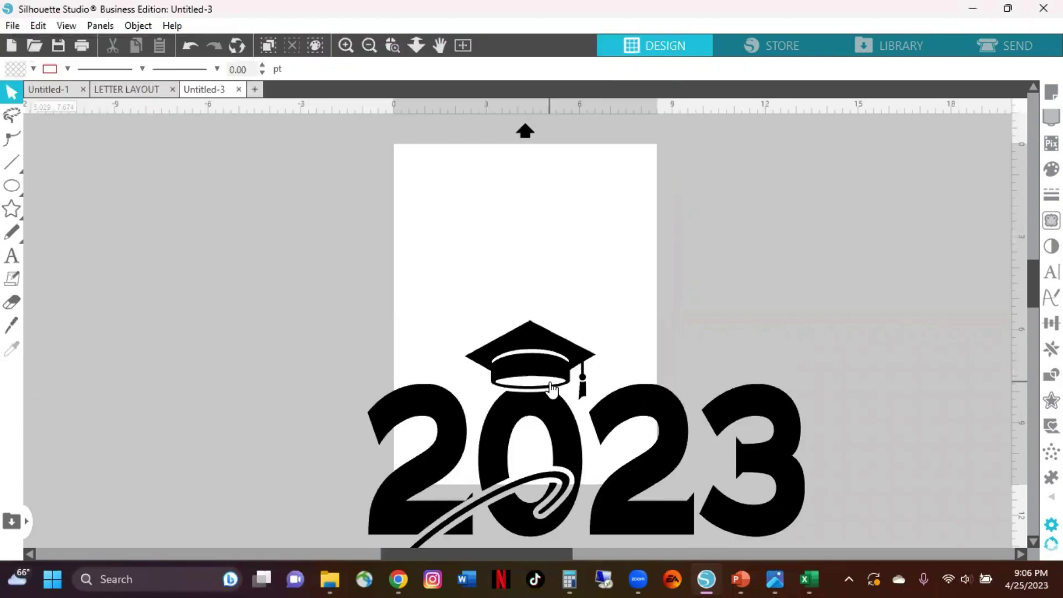
Select the whole cap, 2023 and Senior design and shrink it proportionally to about 8.9 in wide
{"action": "left_click_drag", "start_coordinate": [587, 451], "coordinate": [554, 328]}
{"action": "left_click", "coordinate": [189, 45]}
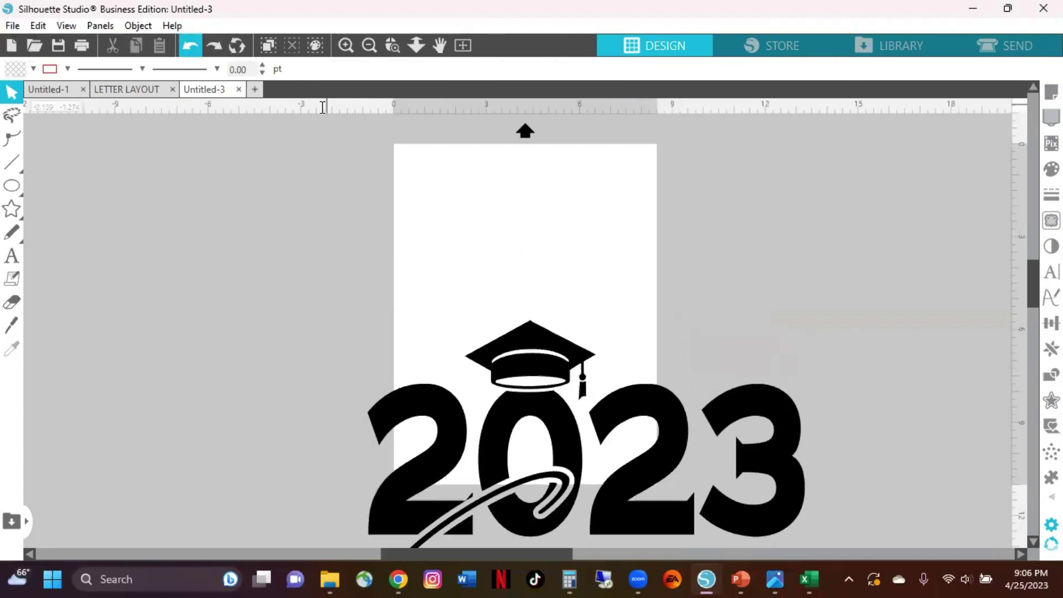
{"action": "scroll", "coordinate": [367, 307], "scroll_direction": "down", "scroll_amount": 5}
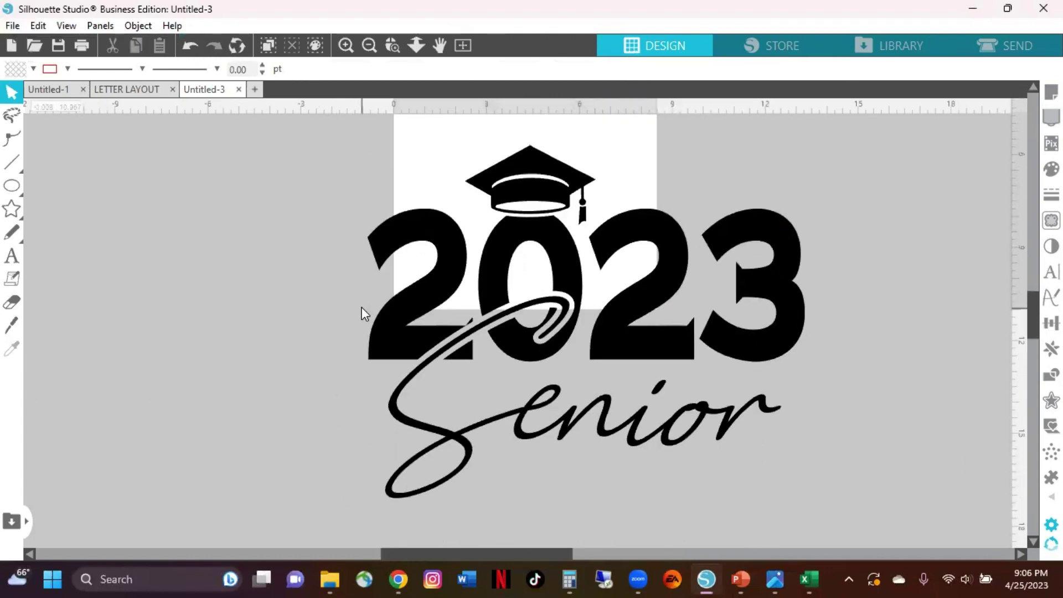
{"action": "left_click_drag", "start_coordinate": [339, 132], "coordinate": [1001, 525]}
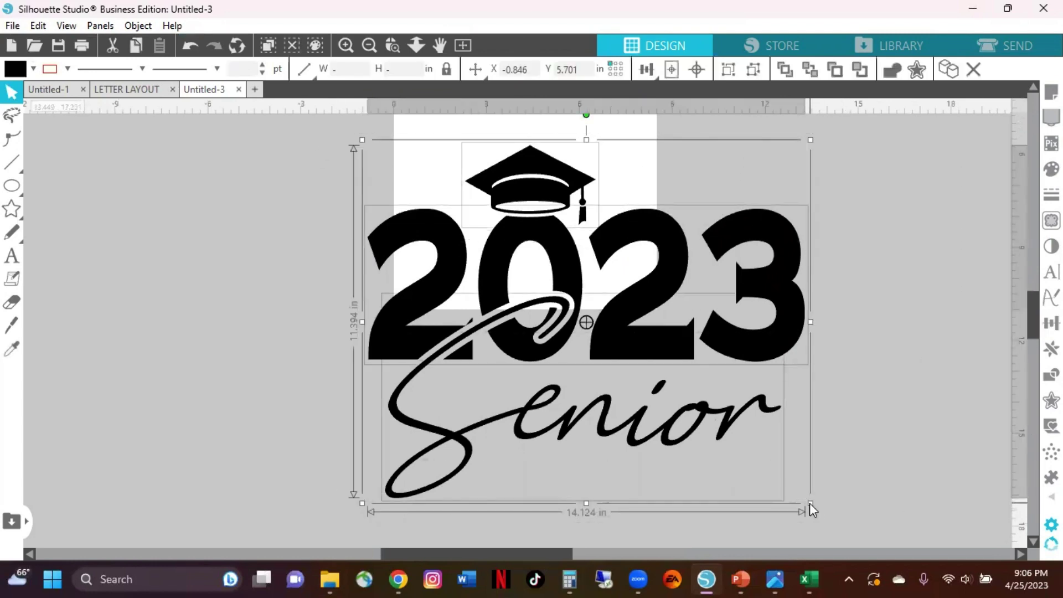
{"action": "left_click_drag", "start_coordinate": [811, 503], "coordinate": [664, 357]}
{"action": "scroll", "coordinate": [794, 313], "scroll_direction": "up", "scroll_amount": 1}
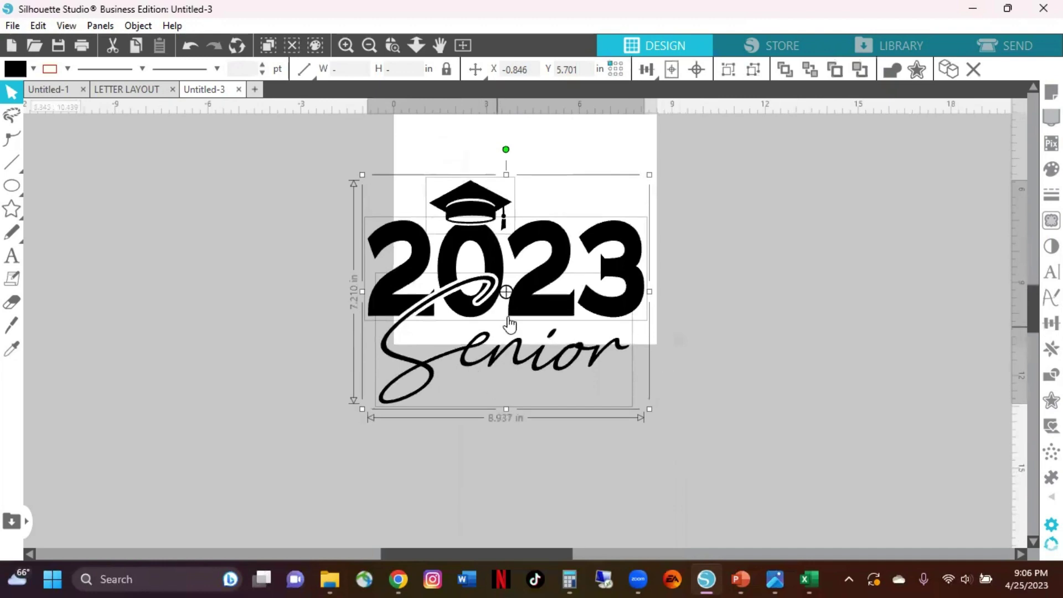
Move the resized design up onto the middle of the Letter page, with its left side near the page's left edge
{"action": "left_click_drag", "start_coordinate": [521, 319], "coordinate": [547, 307]}
{"action": "scroll", "coordinate": [618, 349], "scroll_direction": "up", "scroll_amount": 3}
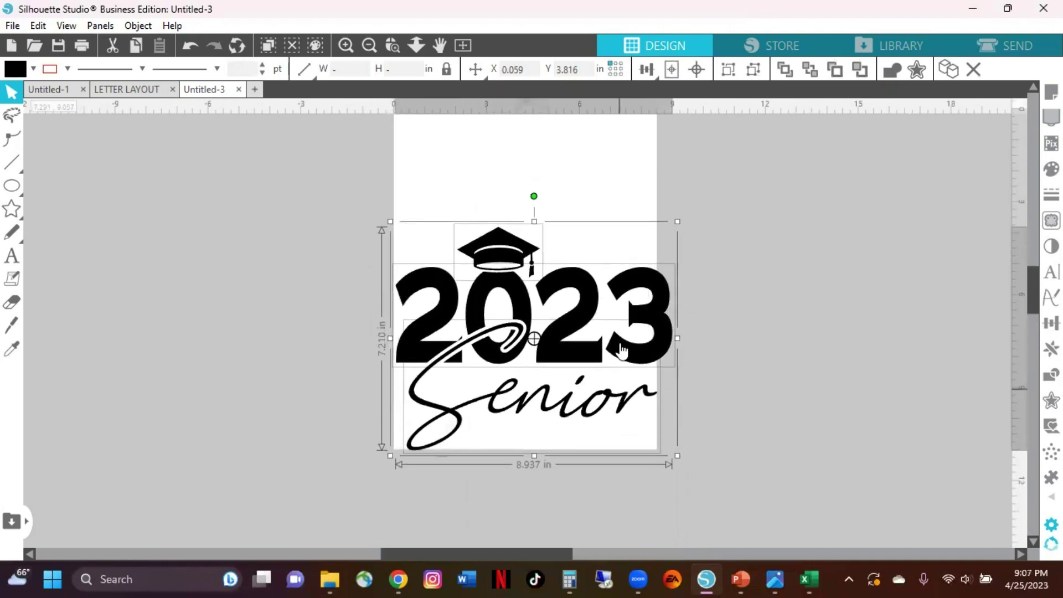
{"action": "left_click_drag", "start_coordinate": [582, 378], "coordinate": [575, 316]}
{"action": "left_click", "coordinate": [831, 423]}
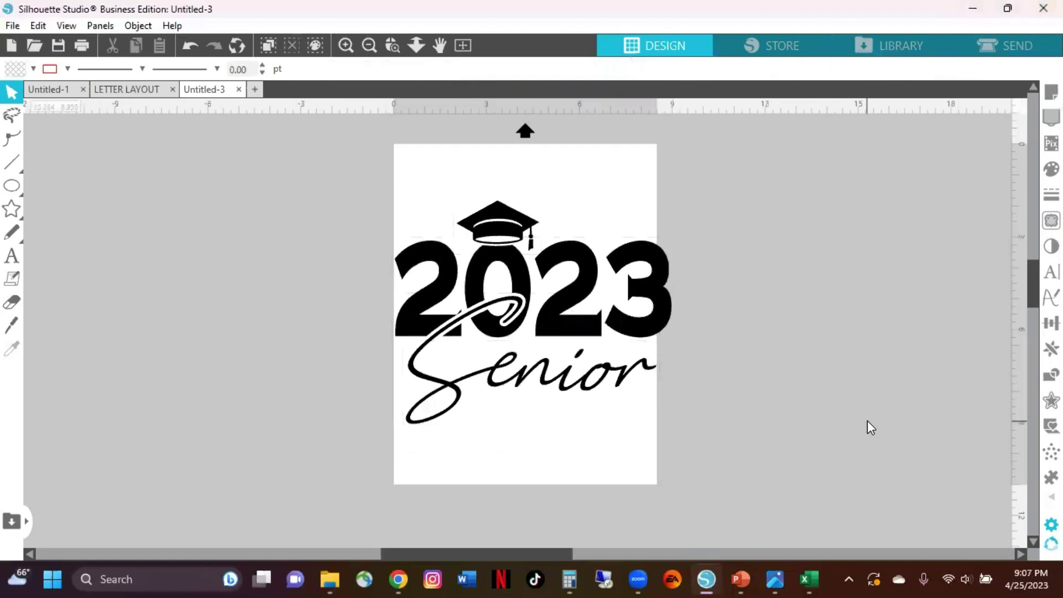
Select the cap, the 2023 lettering and the Senior script in turn to check how the design is grouped
{"action": "left_click", "coordinate": [514, 241]}
{"action": "left_click", "coordinate": [448, 296]}
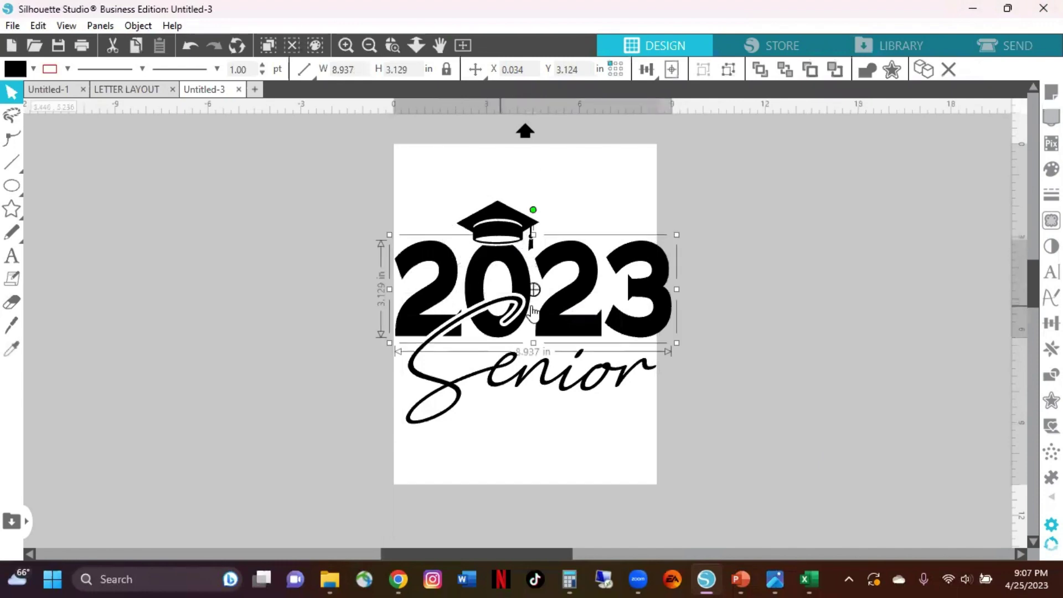
{"action": "left_click", "coordinate": [555, 389]}
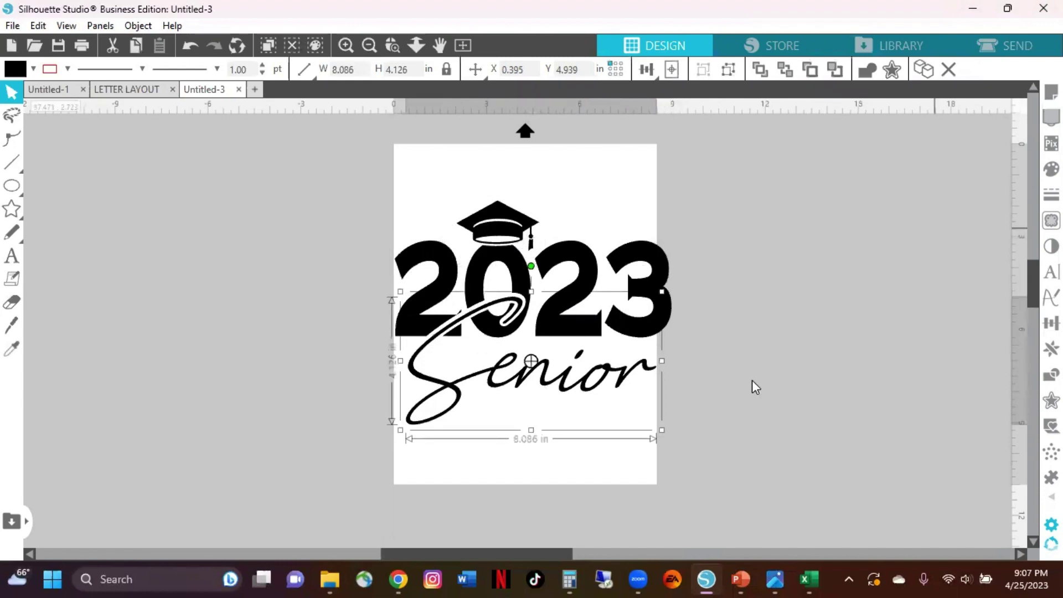
{"action": "left_click_drag", "start_coordinate": [506, 381], "coordinate": [521, 382]}
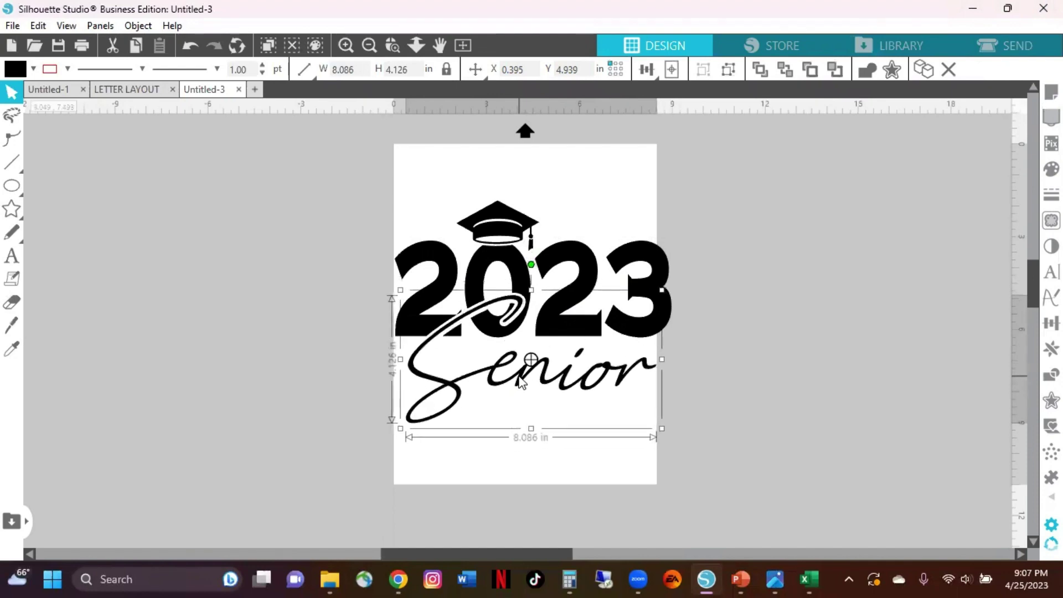
{"action": "left_click", "coordinate": [709, 382]}
Ungroup the 2023 lettering and check that its digits can be selected individually
{"action": "left_click", "coordinate": [657, 328]}
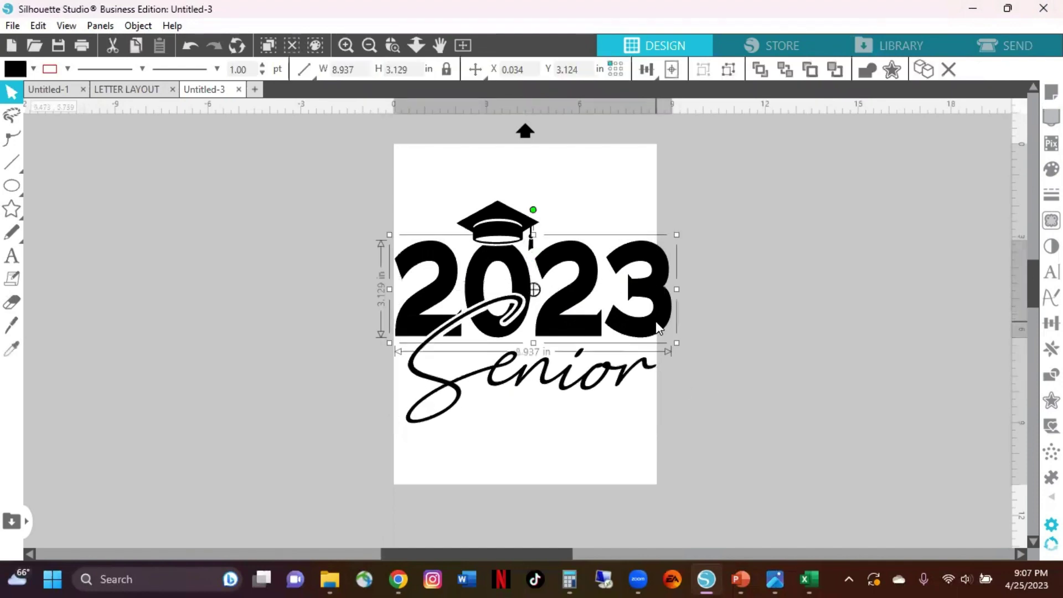
{"action": "right_click", "coordinate": [658, 328]}
{"action": "left_click", "coordinate": [719, 381]}
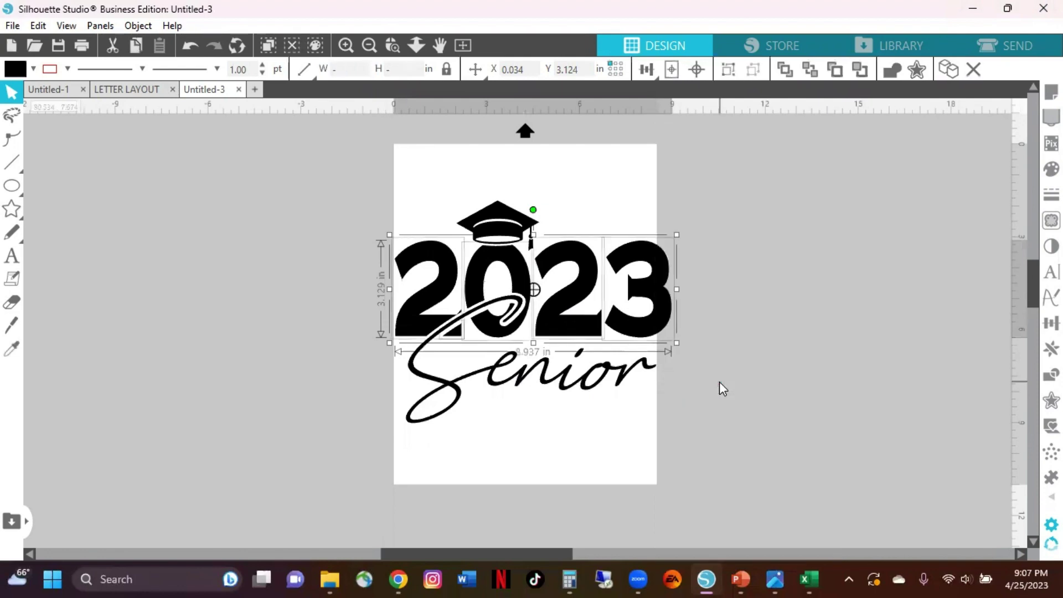
{"action": "left_click", "coordinate": [744, 376]}
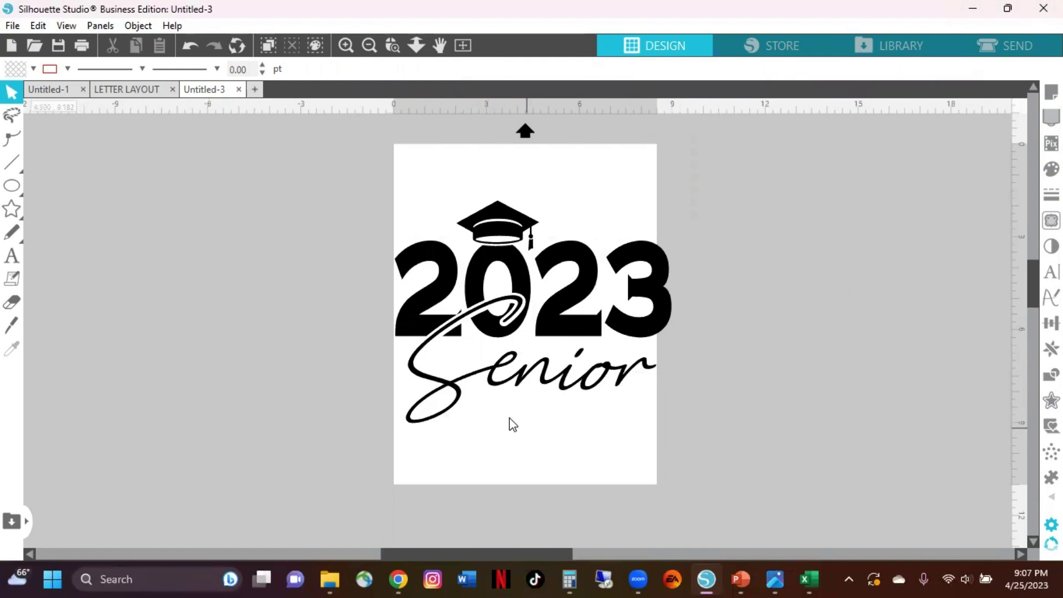
{"action": "left_click", "coordinate": [513, 304]}
{"action": "left_click", "coordinate": [590, 332]}
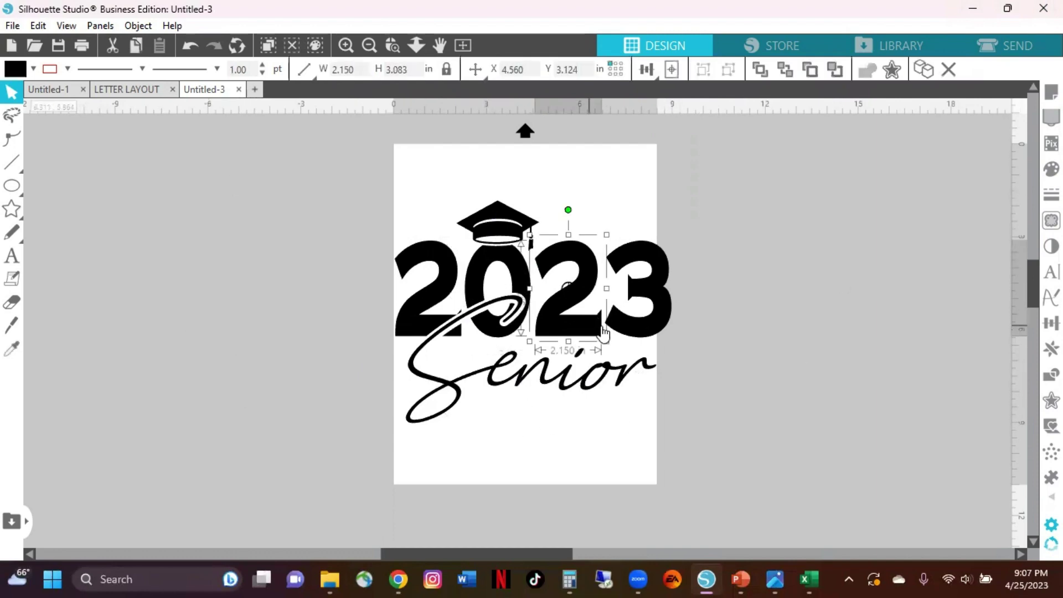
{"action": "left_click", "coordinate": [631, 333]}
{"action": "left_click", "coordinate": [619, 406]}
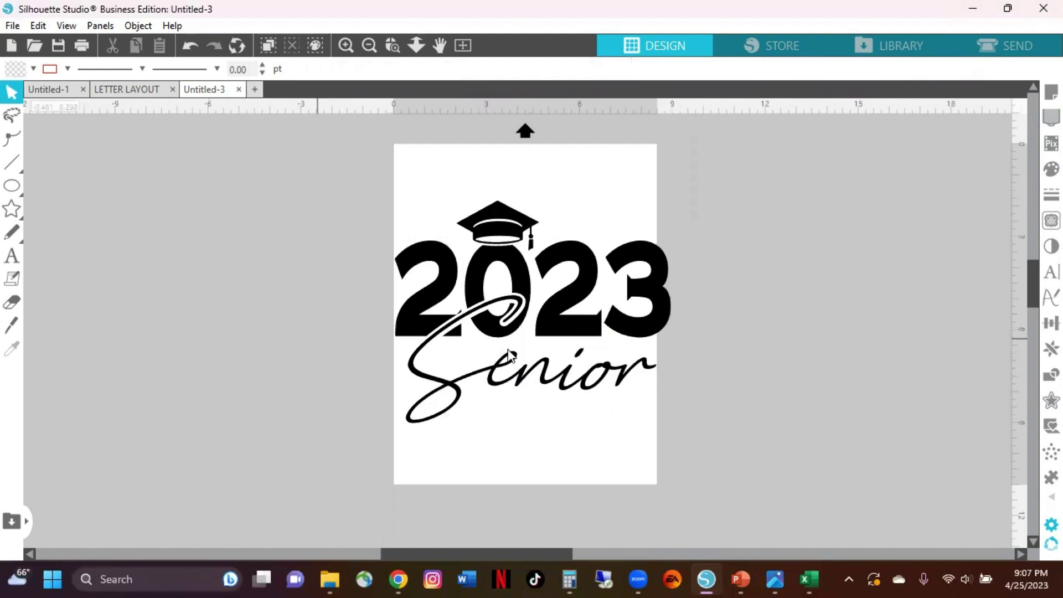
{"action": "left_click_drag", "start_coordinate": [372, 167], "coordinate": [703, 440]}
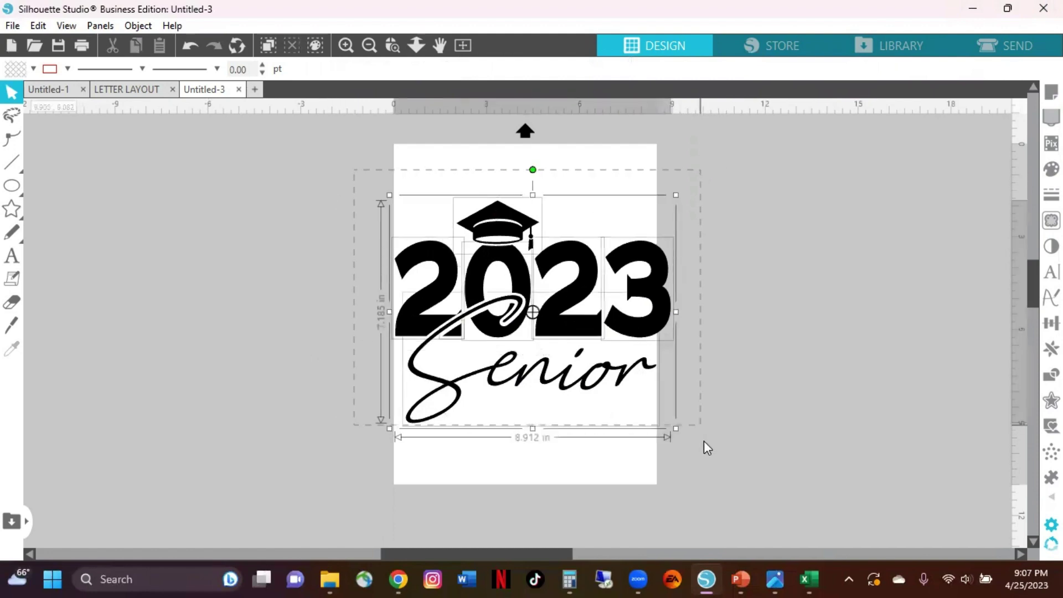
{"action": "right_click", "coordinate": [553, 348]}
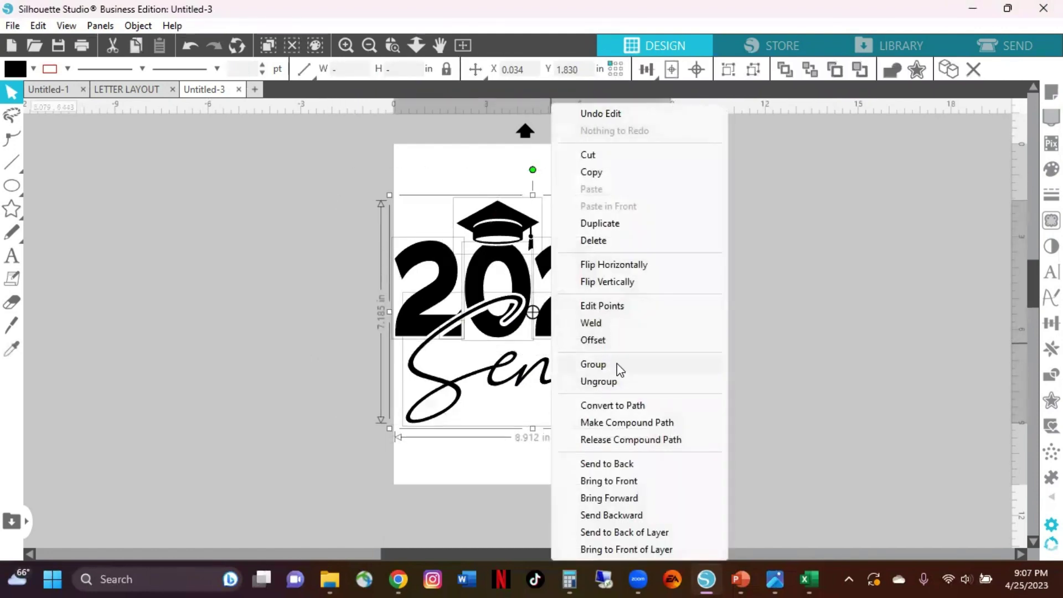
{"action": "left_click", "coordinate": [817, 328]}
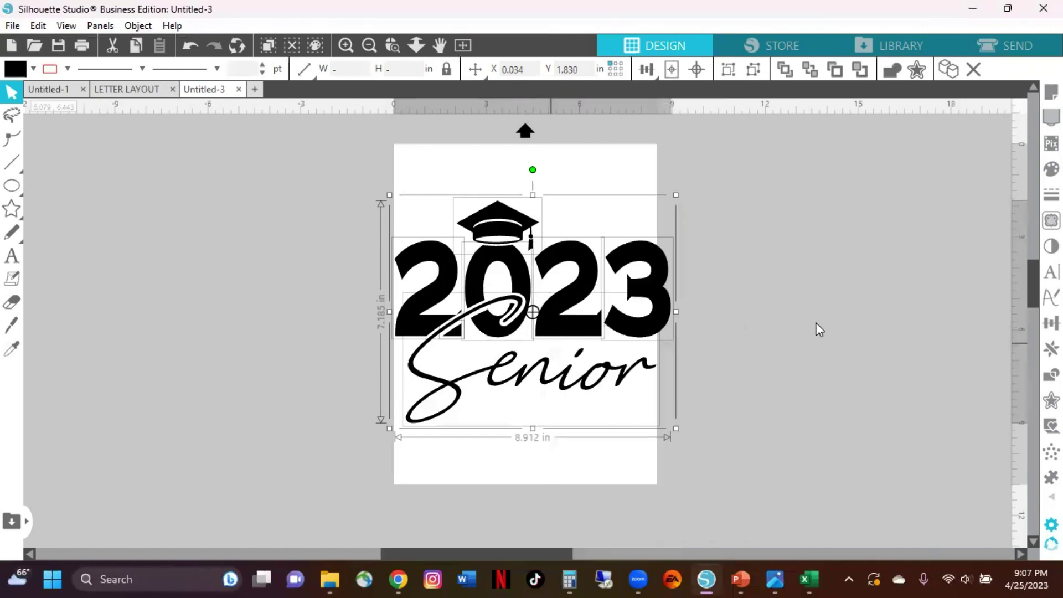
{"action": "left_click", "coordinate": [816, 327]}
Start saving the design to the hard drive, with Downloads as the location and SVG as the file type
{"action": "left_click", "coordinate": [12, 26]}
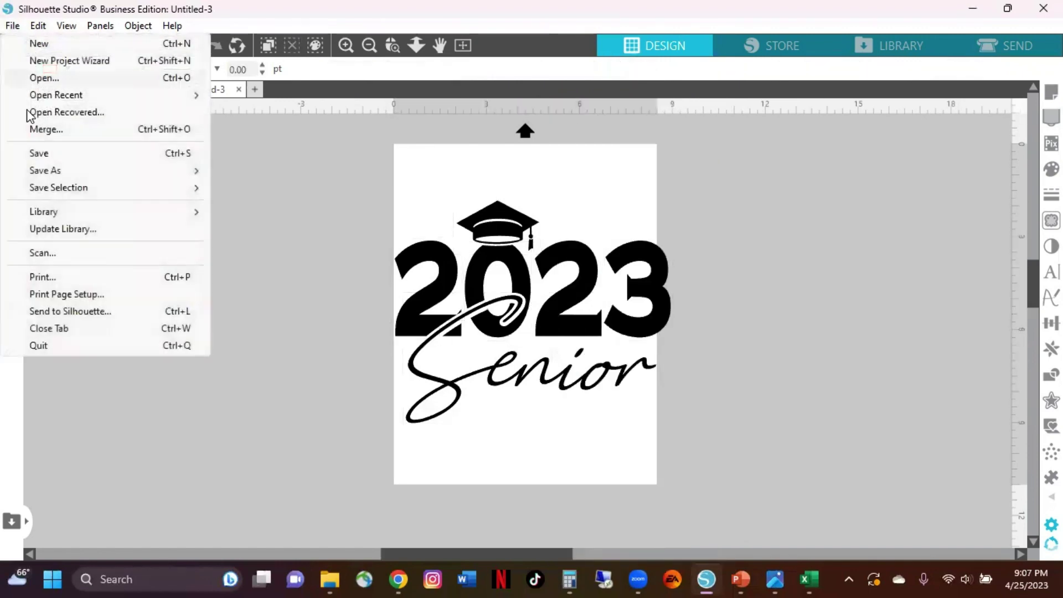
{"action": "mouse_move", "coordinate": [44, 172]}
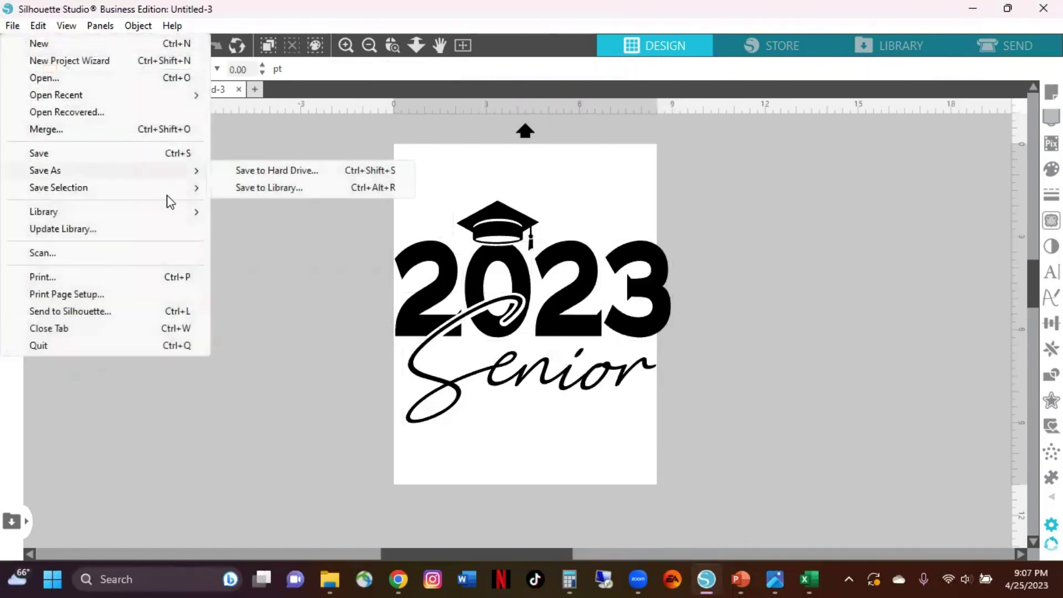
{"action": "left_click", "coordinate": [334, 170]}
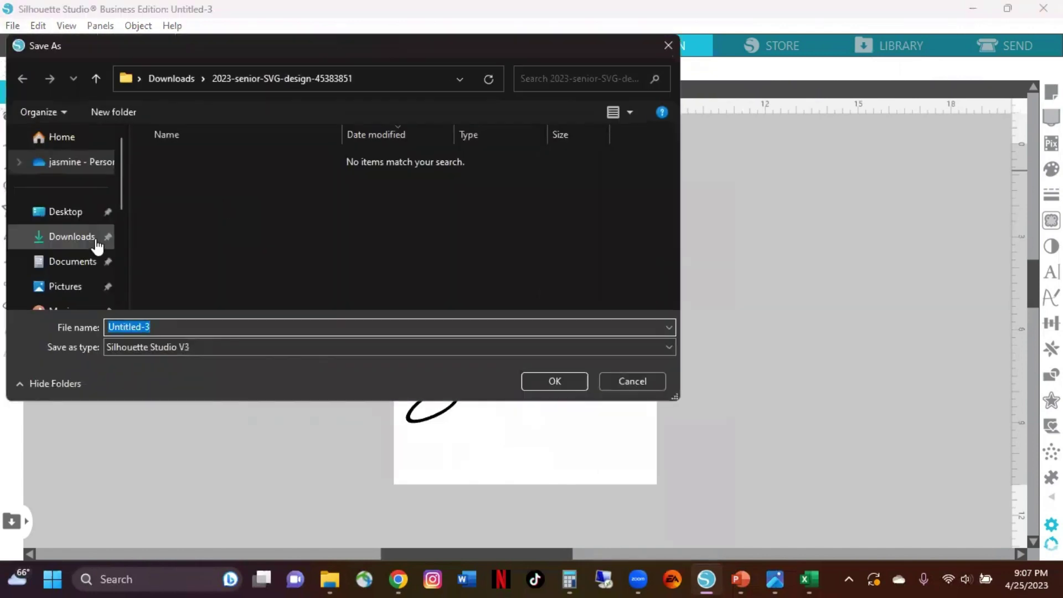
{"action": "left_click", "coordinate": [77, 236]}
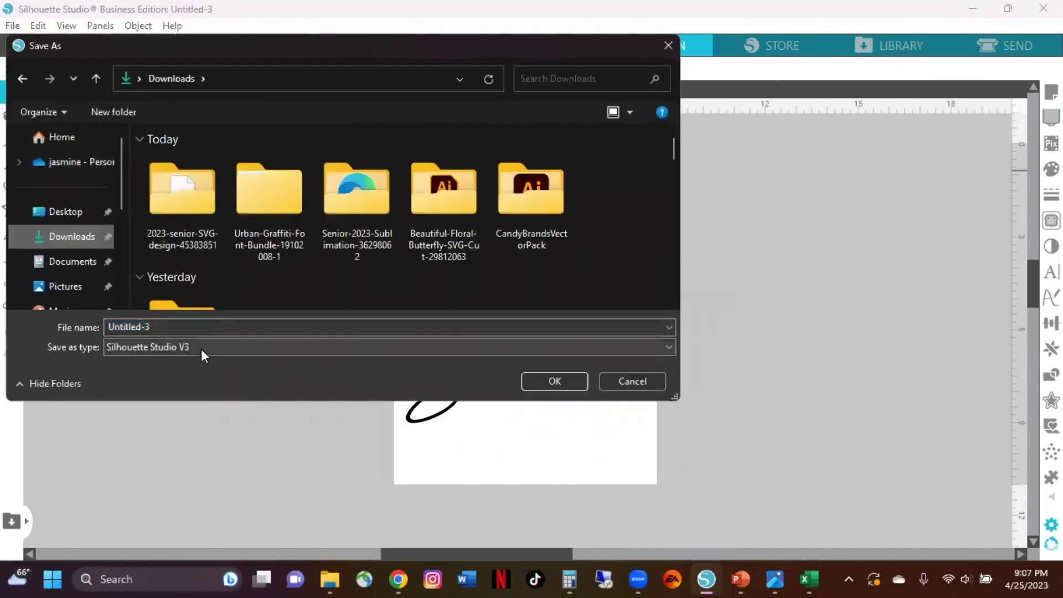
{"action": "left_click", "coordinate": [202, 346]}
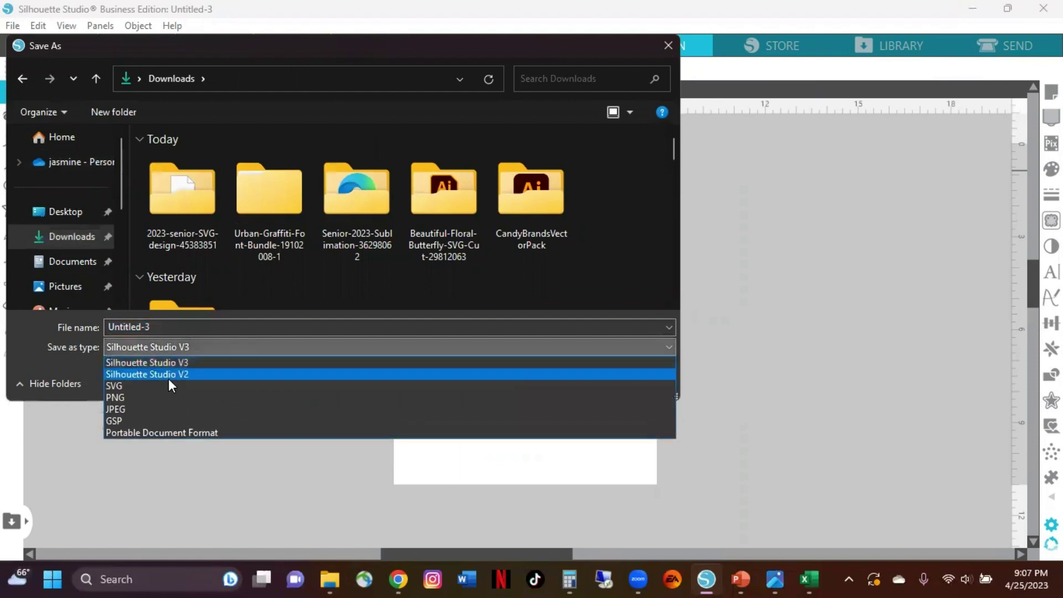
{"action": "left_click", "coordinate": [168, 384]}
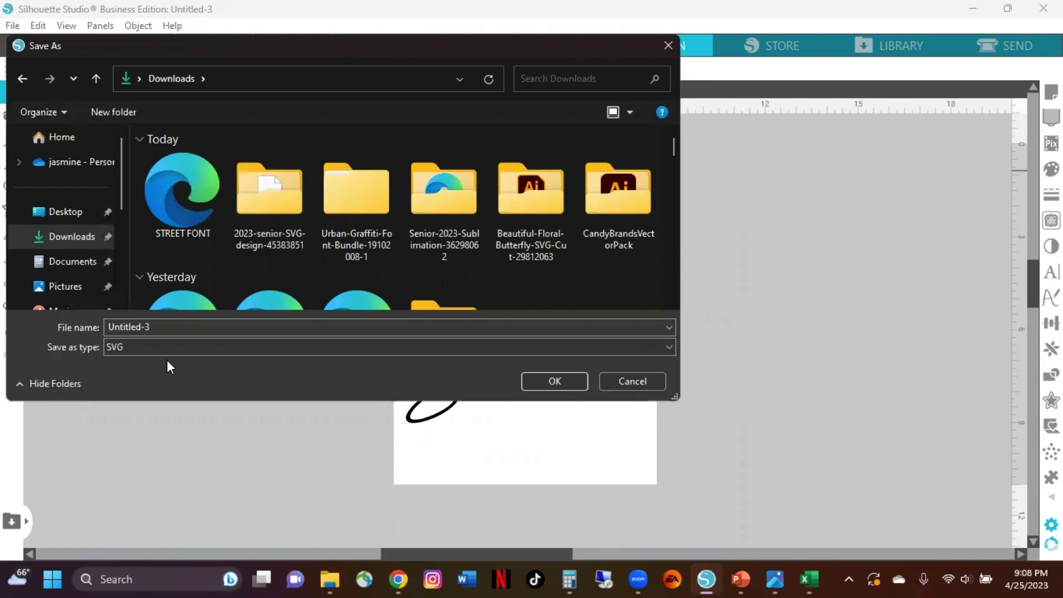
Name the file SENIOR 2023 CAP and save it
{"action": "double_click", "coordinate": [152, 331]}
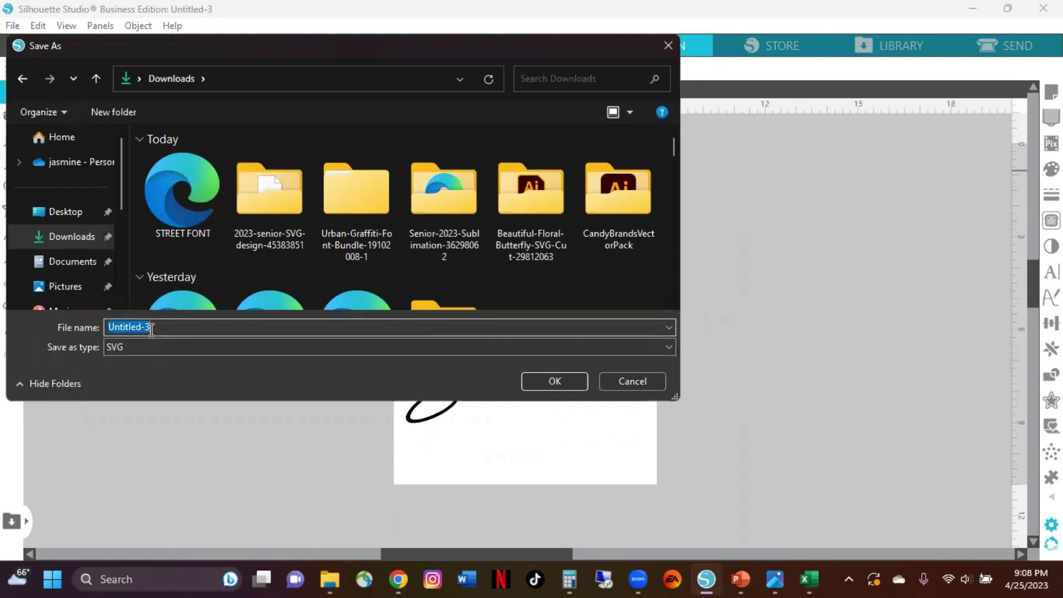
{"action": "type", "text": "S"}
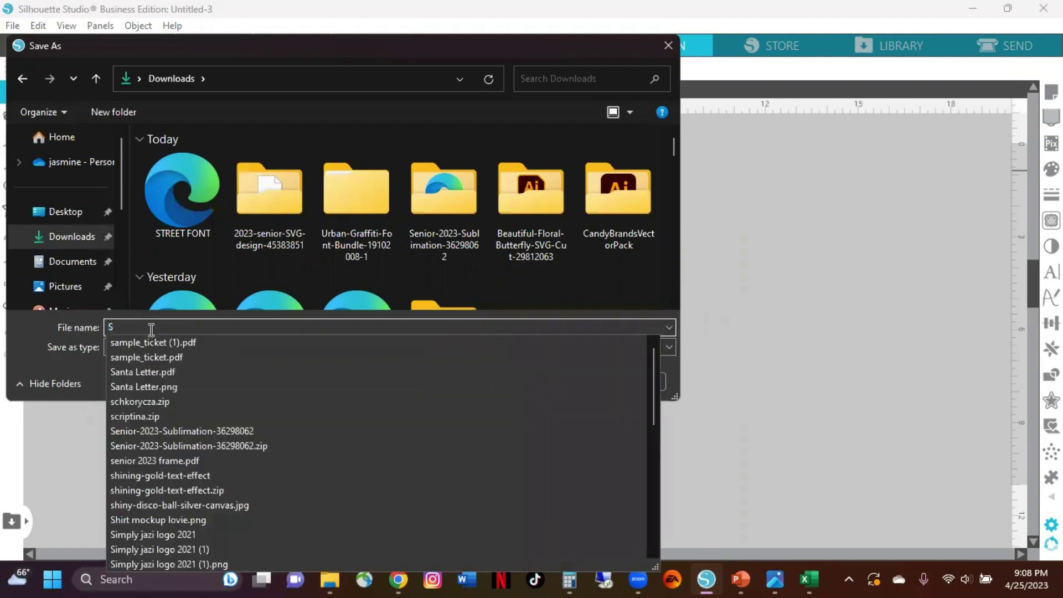
{"action": "type", "text": "ENIO"}
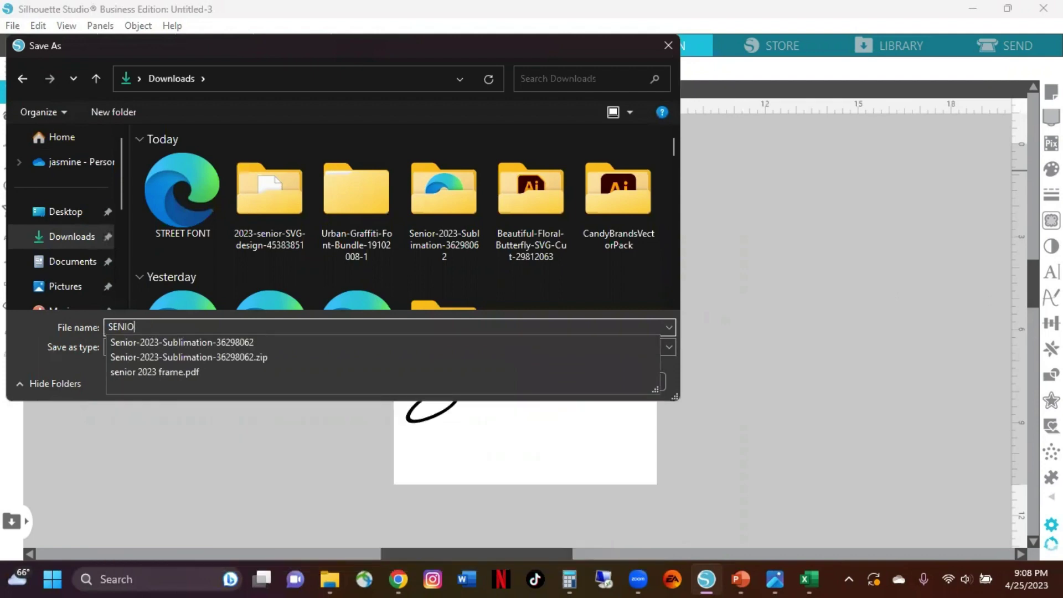
{"action": "type", "text": "R "}
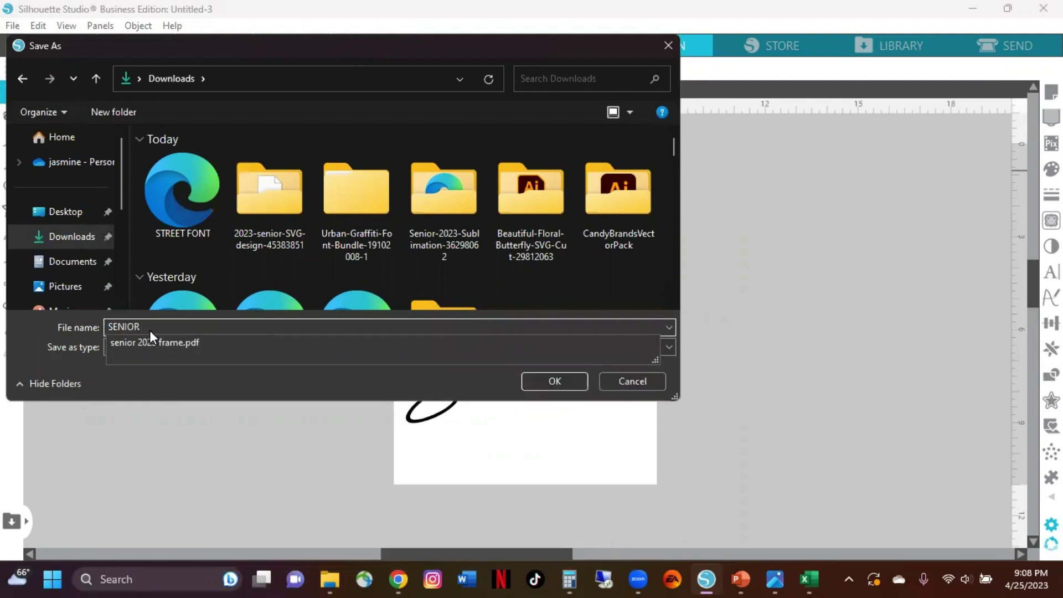
{"action": "type", "text": "2023 CAP"}
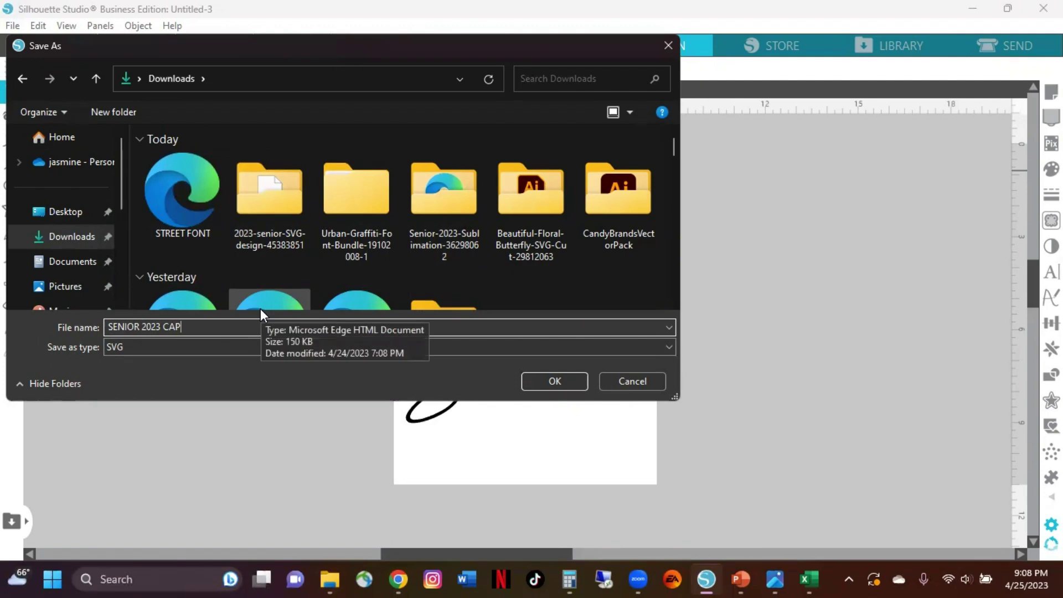
{"action": "left_click", "coordinate": [561, 383]}
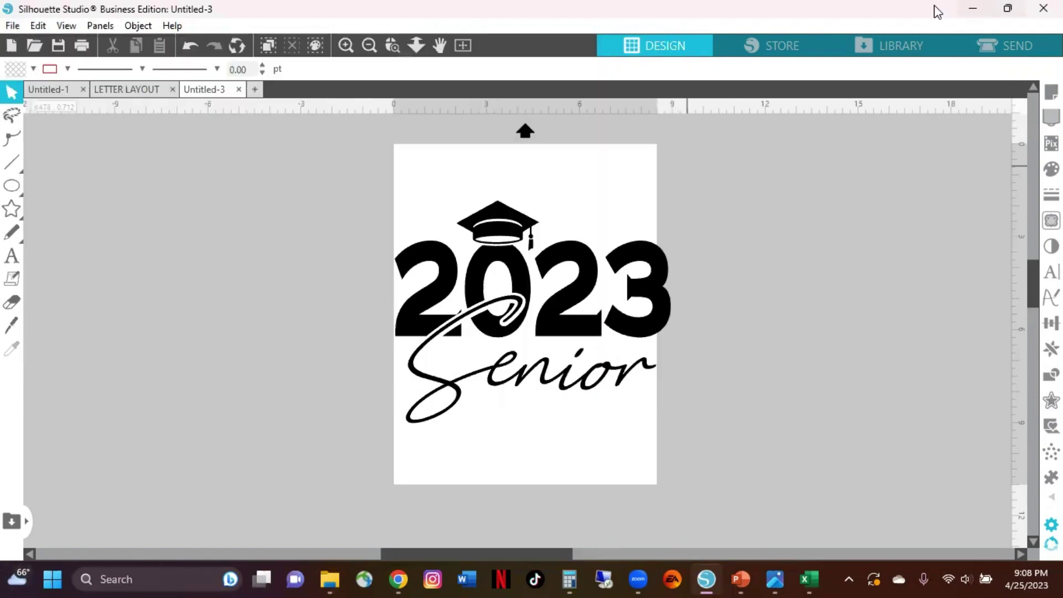
Switch to the blank PowerPoint presentation and insert the SENIOR 2023 CAP picture from the Downloads folder onto the slide
{"action": "left_click", "coordinate": [975, 10]}
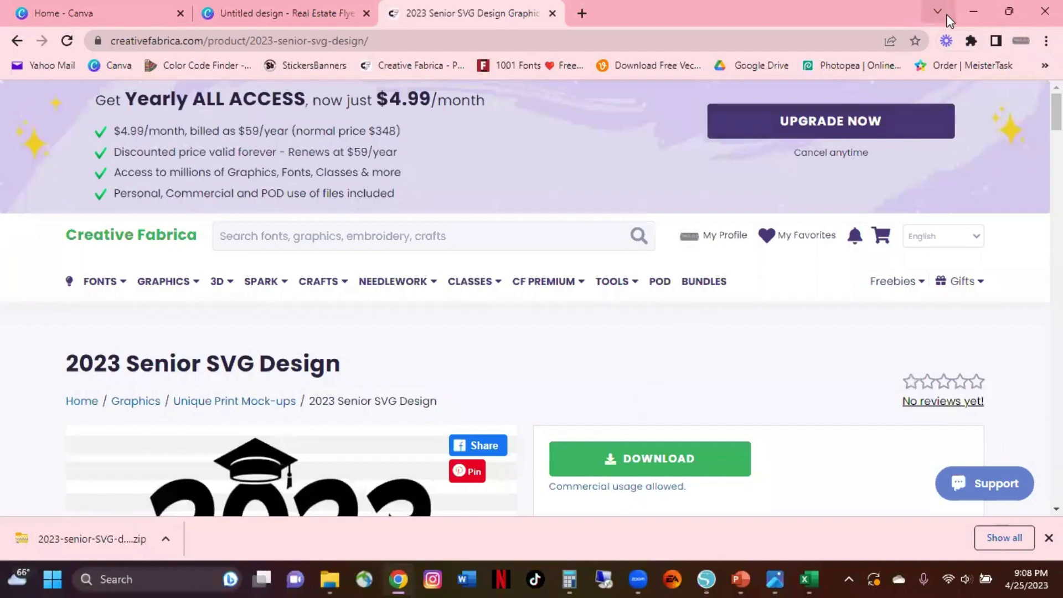
{"action": "left_click", "coordinate": [973, 12]}
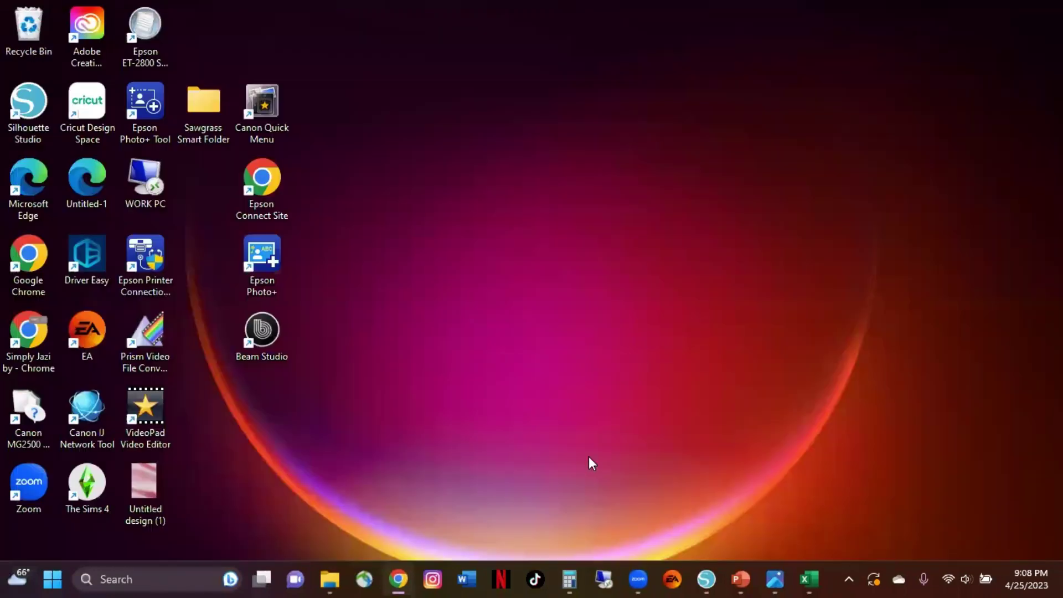
{"action": "left_click", "coordinate": [730, 574]}
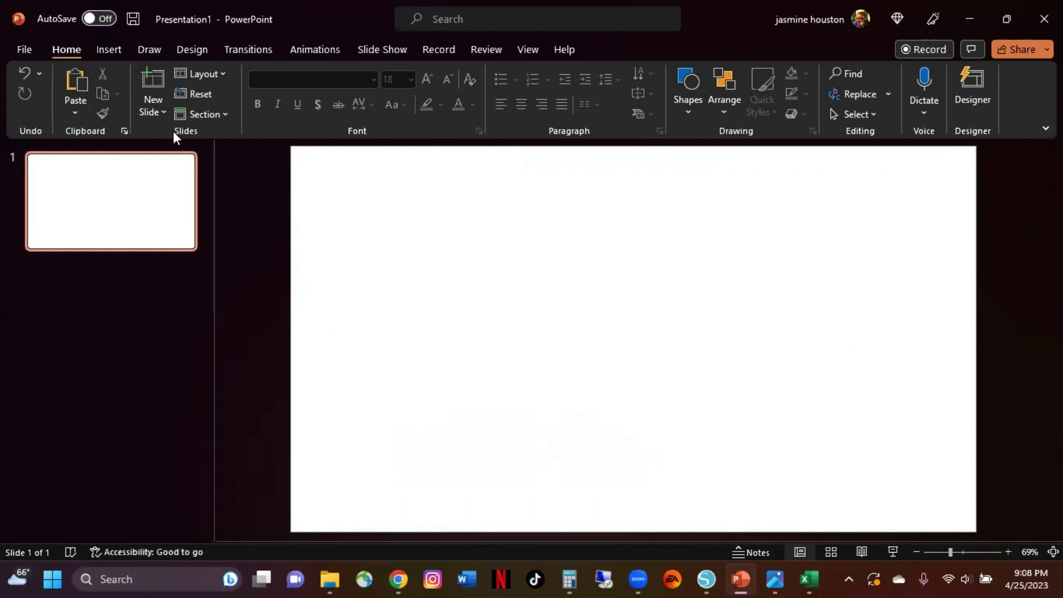
{"action": "left_click", "coordinate": [115, 48]}
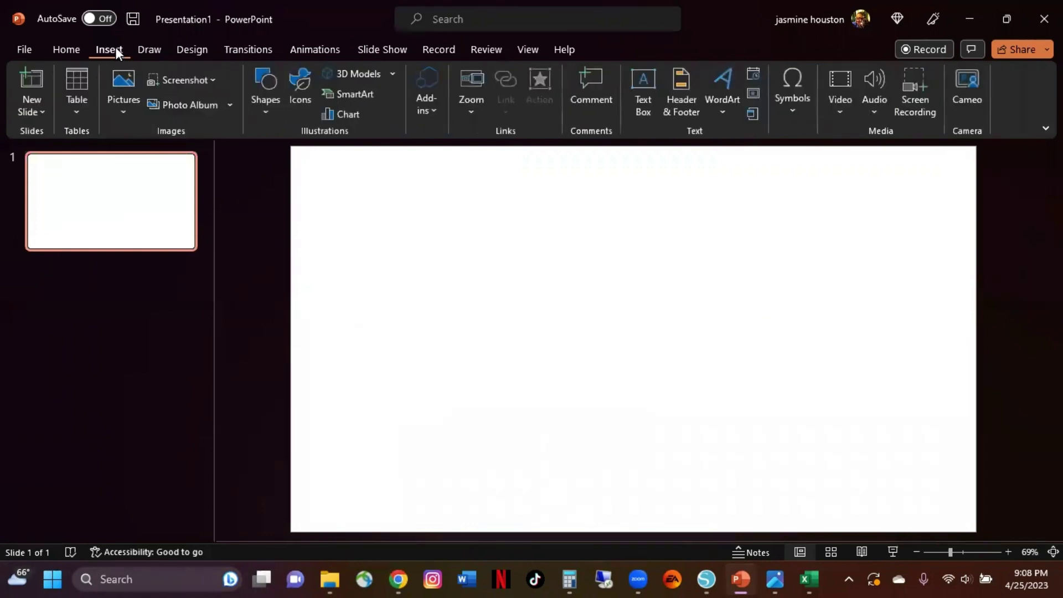
{"action": "left_click", "coordinate": [125, 91]}
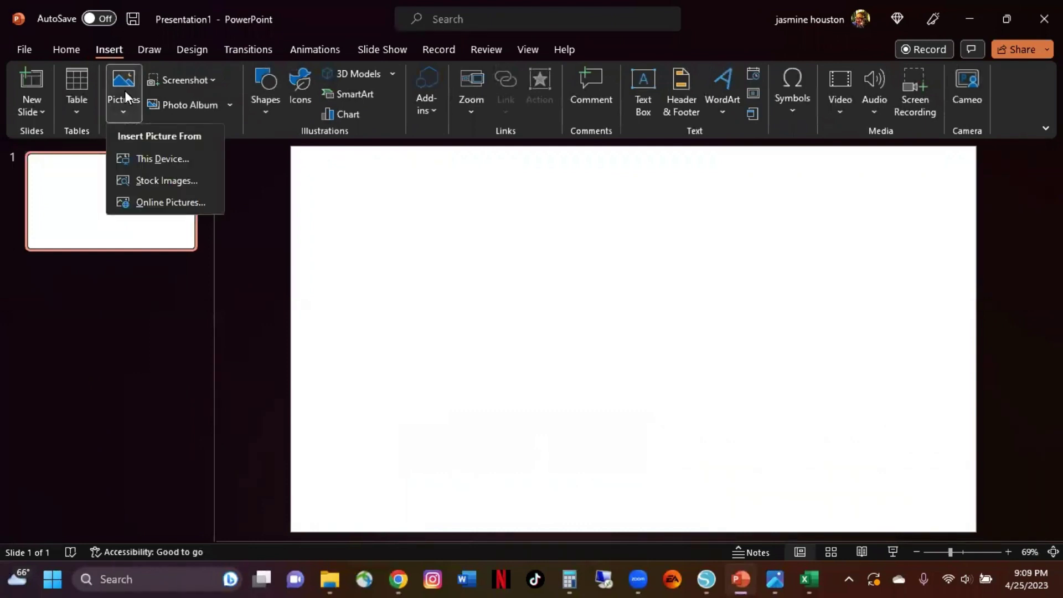
{"action": "left_click", "coordinate": [175, 159]}
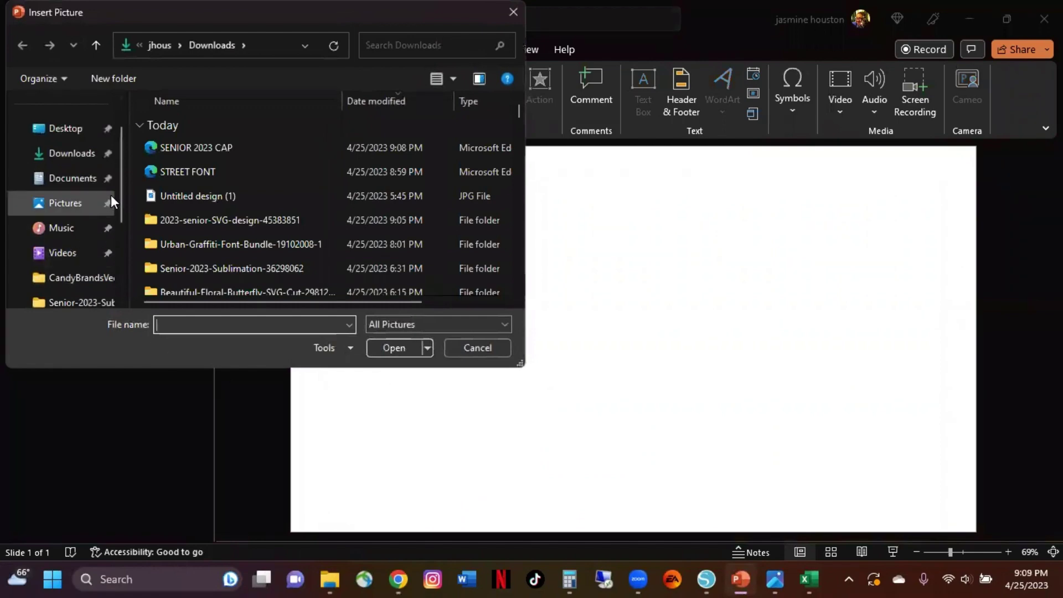
{"action": "left_click", "coordinate": [214, 155]}
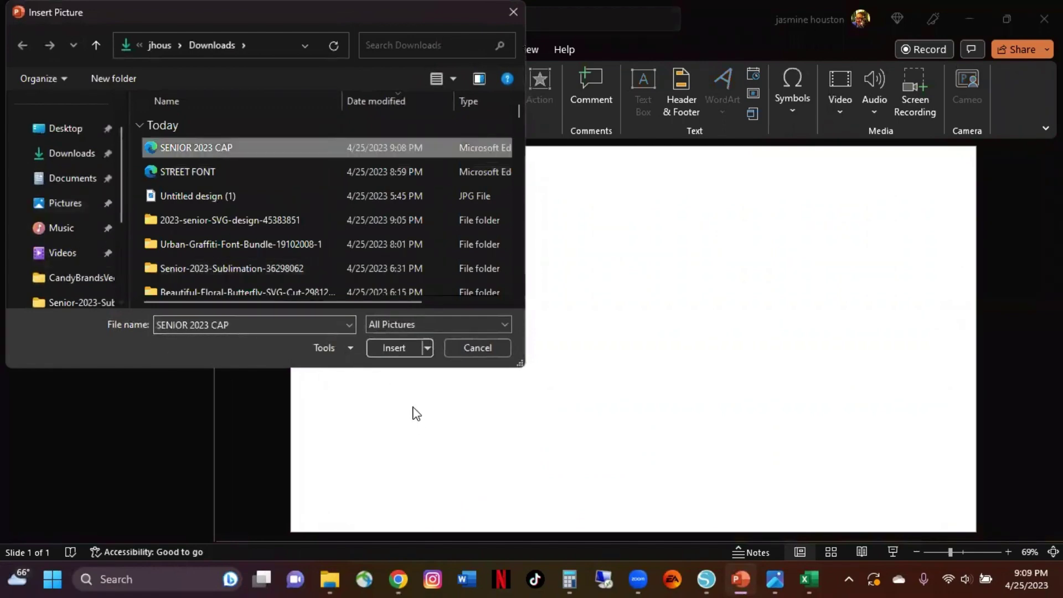
{"action": "left_click", "coordinate": [395, 348]}
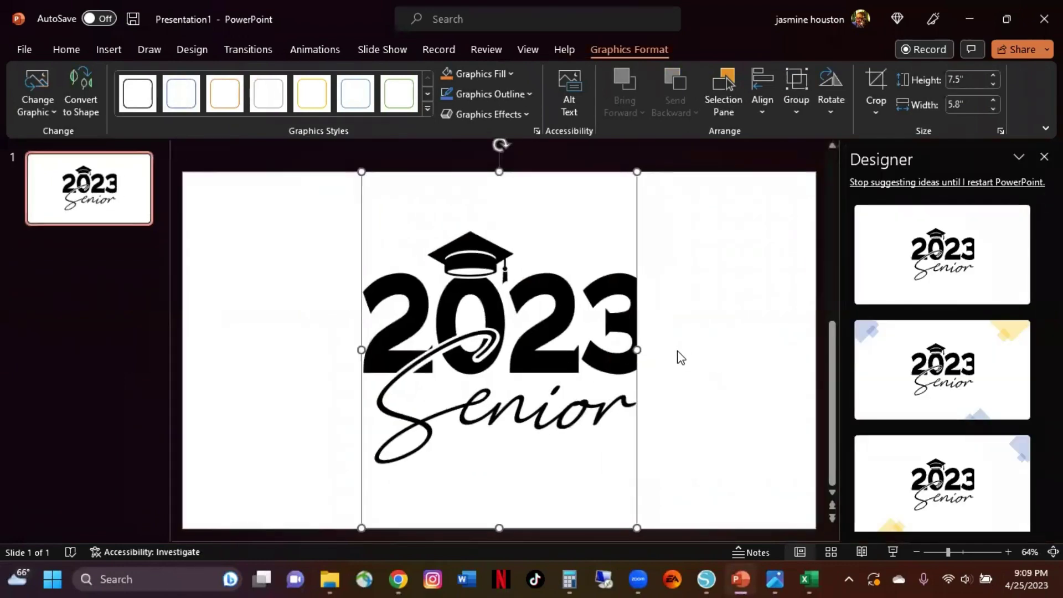
Try widening the inserted 2023 Senior graphic slightly and cut it from the slide
{"action": "mouse_move", "coordinate": [639, 349]}
{"action": "left_mouse_down"}
{"action": "mouse_move", "coordinate": [652, 350]}
{"action": "mouse_move", "coordinate": [649, 333]}
{"action": "mouse_move", "coordinate": [634, 334]}
{"action": "mouse_move", "coordinate": [635, 345]}
{"action": "left_mouse_up"}
{"action": "left_click", "coordinate": [676, 356]}
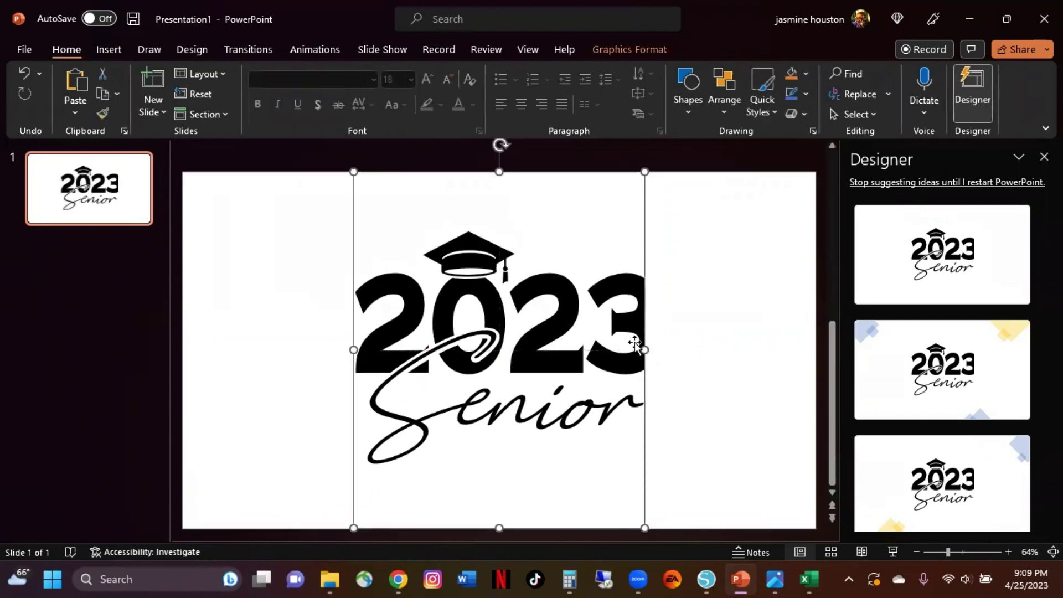
{"action": "key", "text": "ctrl+x"}
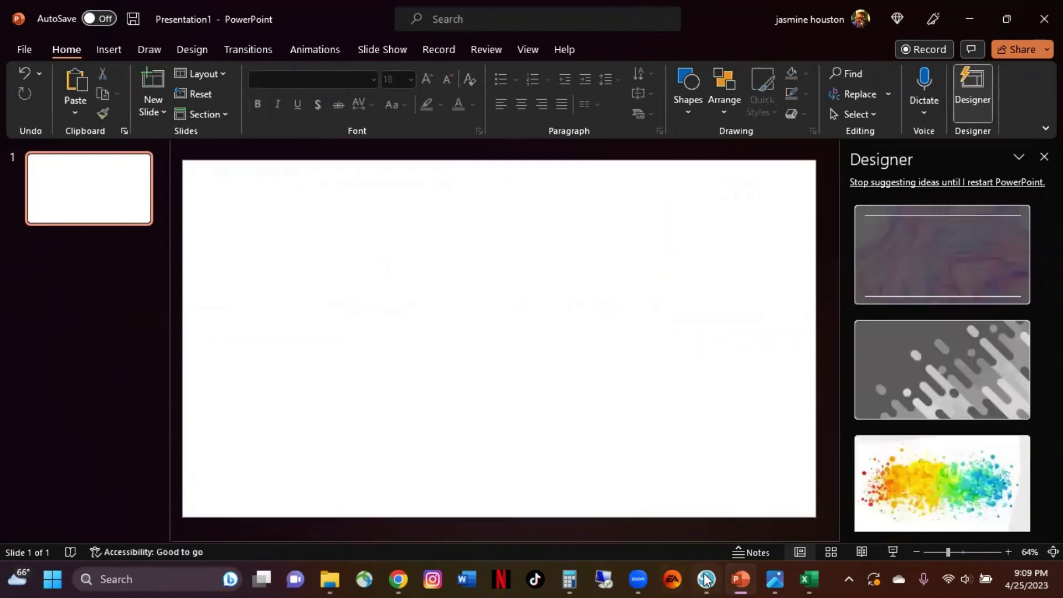
Switch to Silhouette Studio, shrink the whole design to about 7.7 by 6.2 in, and position it fully inside the page
{"action": "left_click", "coordinate": [706, 579]}
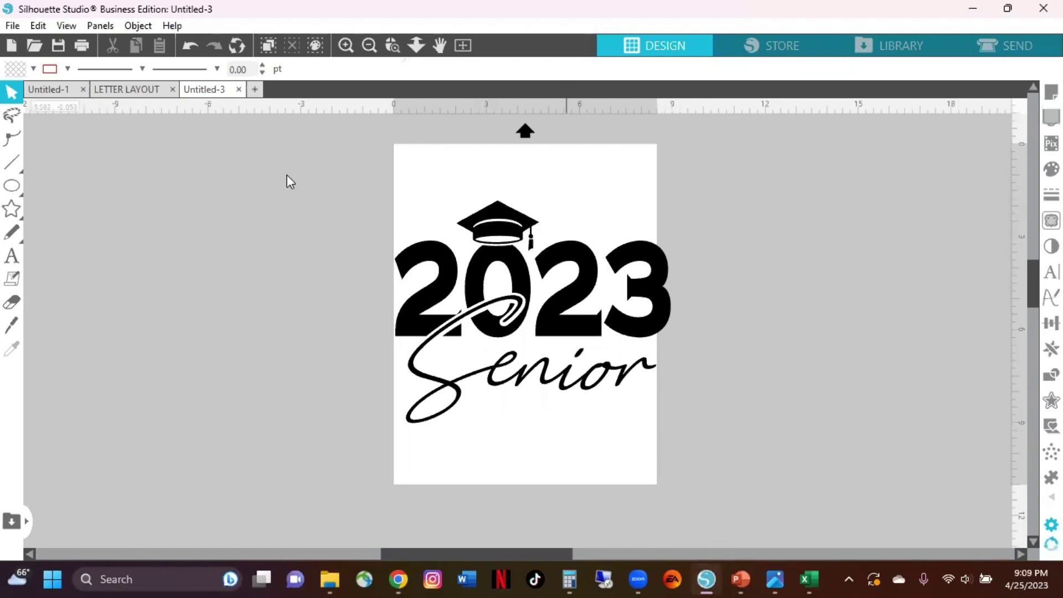
{"action": "left_click_drag", "start_coordinate": [362, 158], "coordinate": [740, 467]}
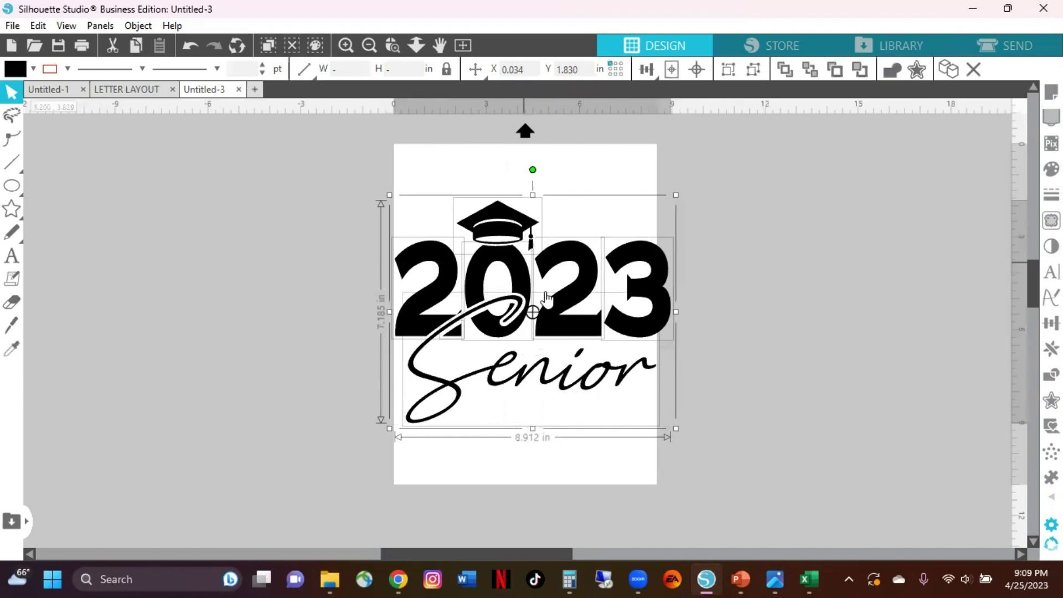
{"action": "left_click_drag", "start_coordinate": [676, 428], "coordinate": [637, 399]}
{"action": "left_click_drag", "start_coordinate": [466, 291], "coordinate": [475, 292]}
{"action": "left_click_drag", "start_coordinate": [540, 309], "coordinate": [600, 295]}
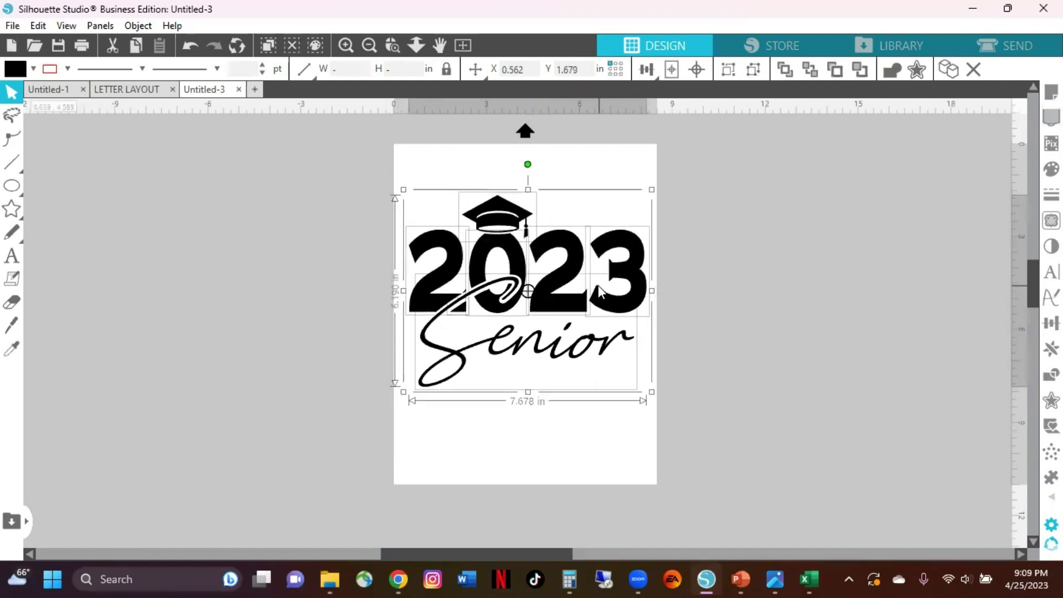
{"action": "left_click", "coordinate": [740, 297]}
{"action": "left_click", "coordinate": [10, 26]}
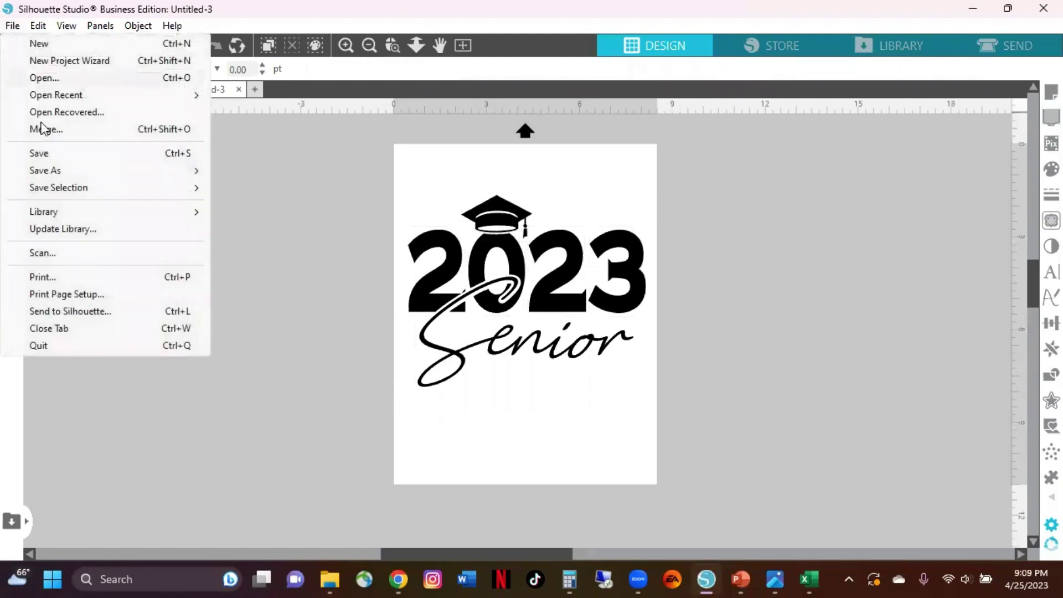
{"action": "mouse_move", "coordinate": [44, 171]}
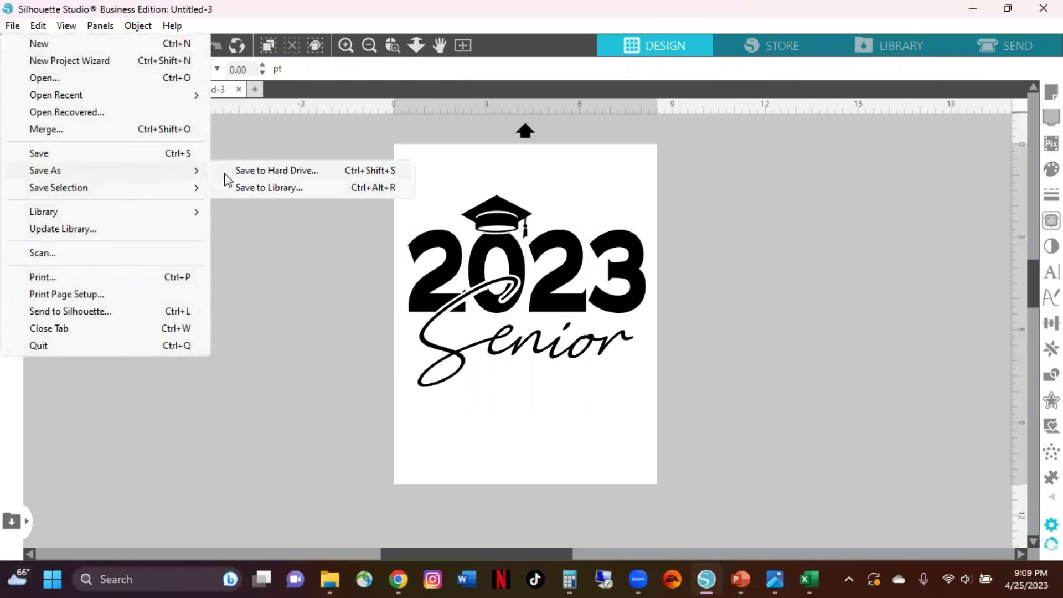
{"action": "left_click", "coordinate": [264, 281]}
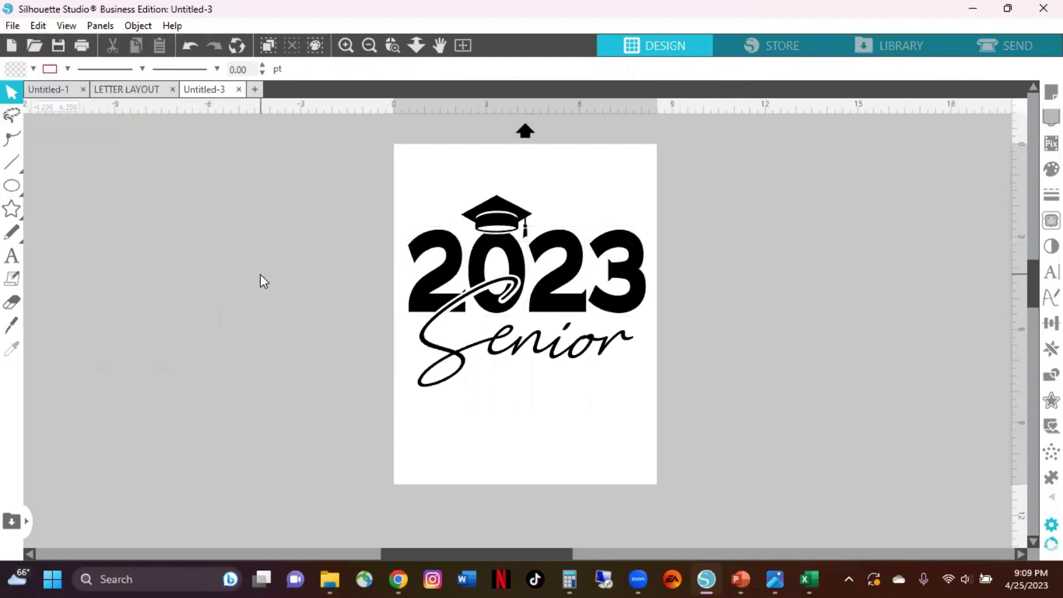
Save the resized design to the hard drive as an SVG in Downloads, replacing the existing SENIOR 2023 CAP file
{"action": "left_click", "coordinate": [12, 26]}
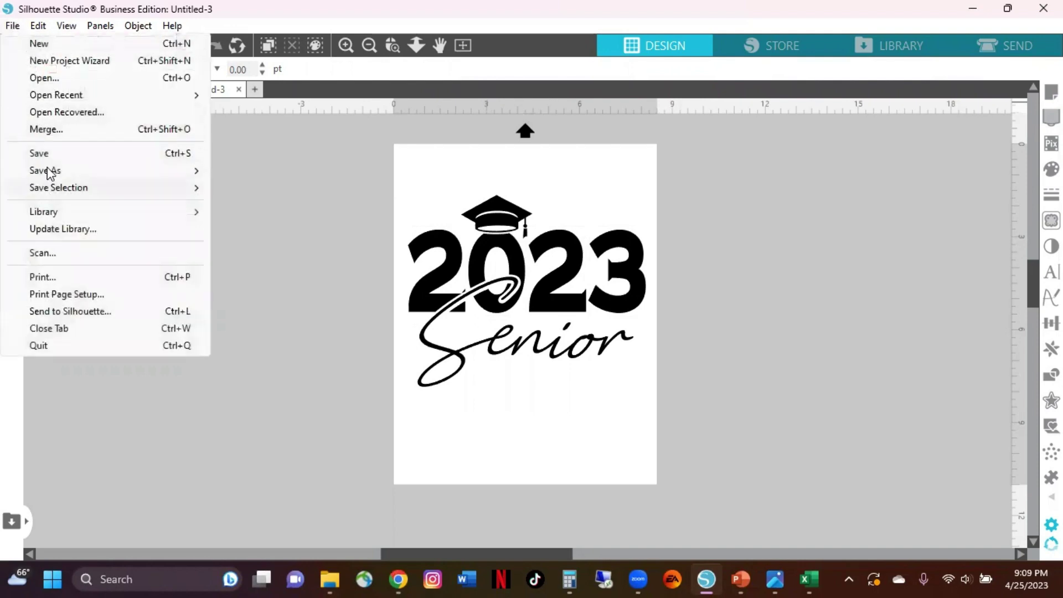
{"action": "mouse_move", "coordinate": [58, 171]}
{"action": "left_click", "coordinate": [261, 173]}
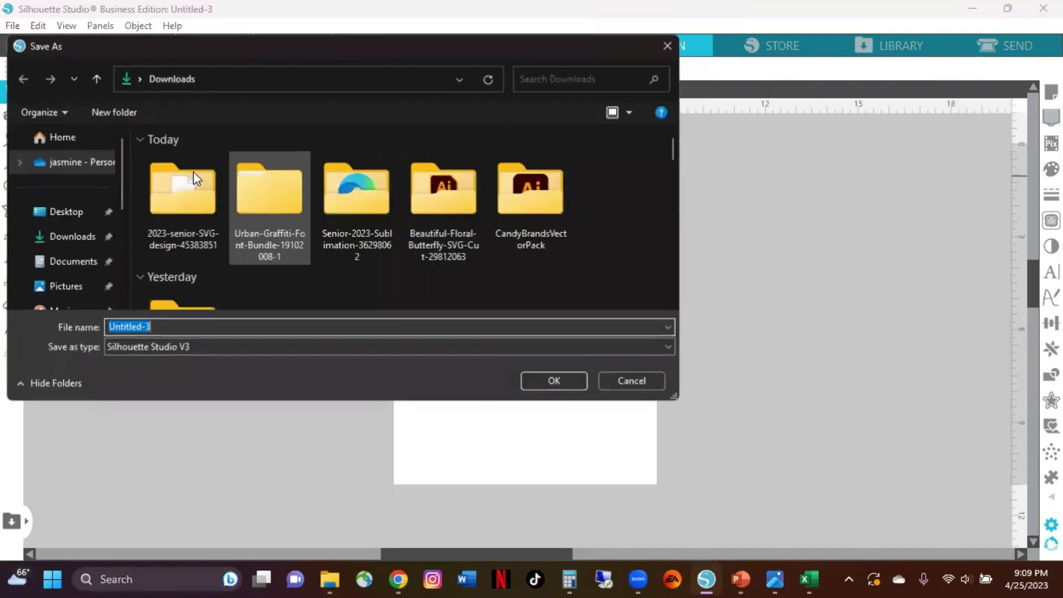
{"action": "left_click", "coordinate": [176, 350]}
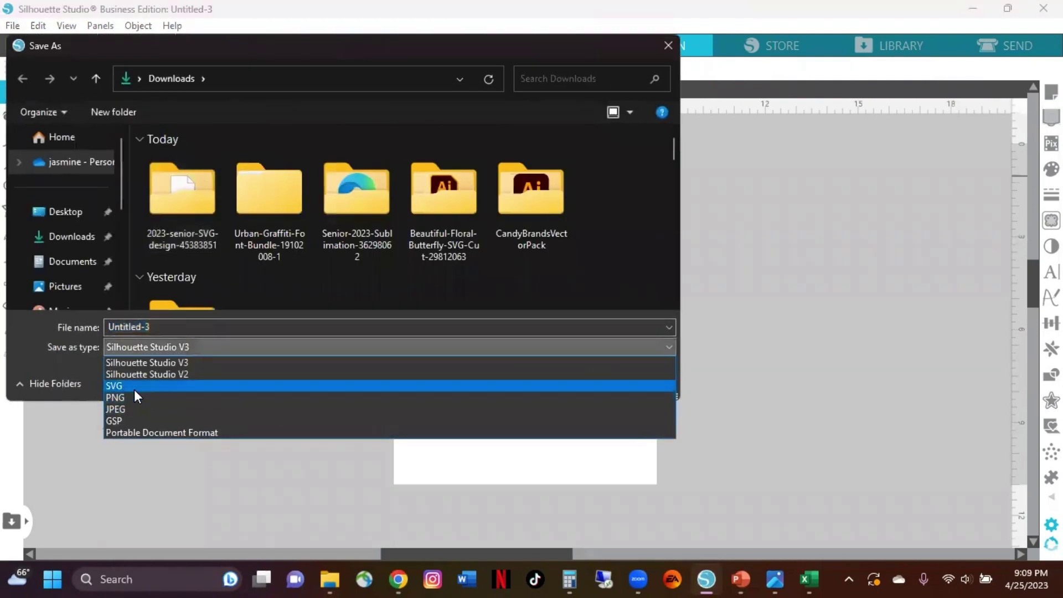
{"action": "left_click", "coordinate": [134, 388]}
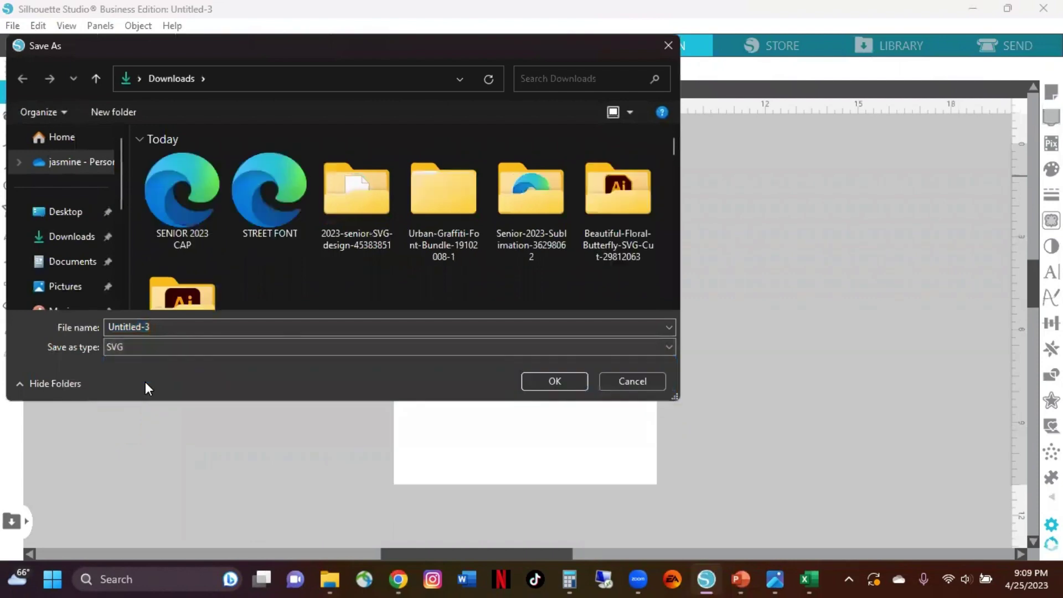
{"action": "left_click", "coordinate": [206, 219]}
{"action": "left_click", "coordinate": [563, 381]}
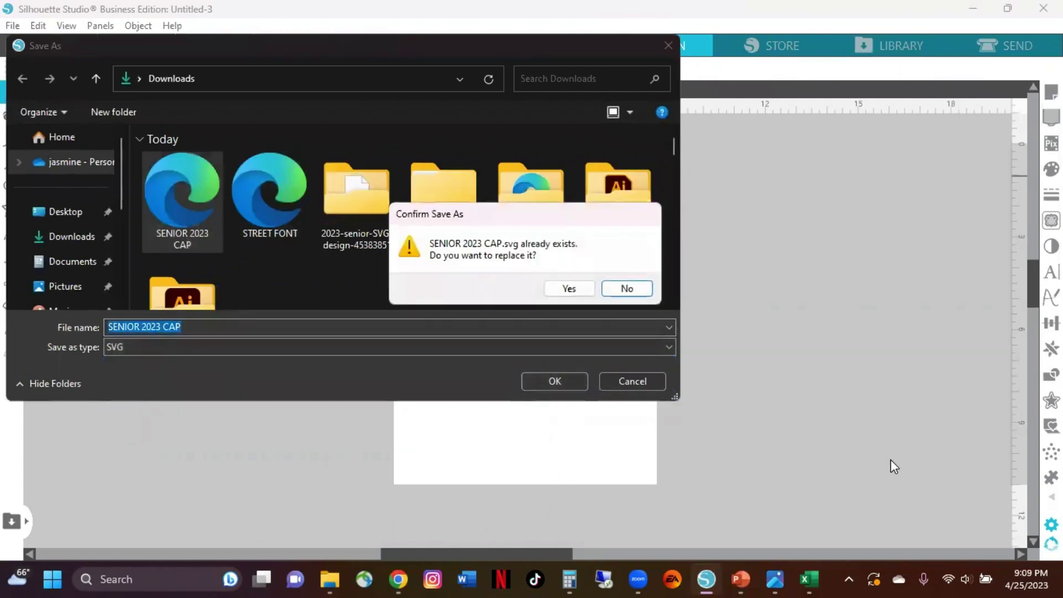
{"action": "left_click", "coordinate": [559, 294]}
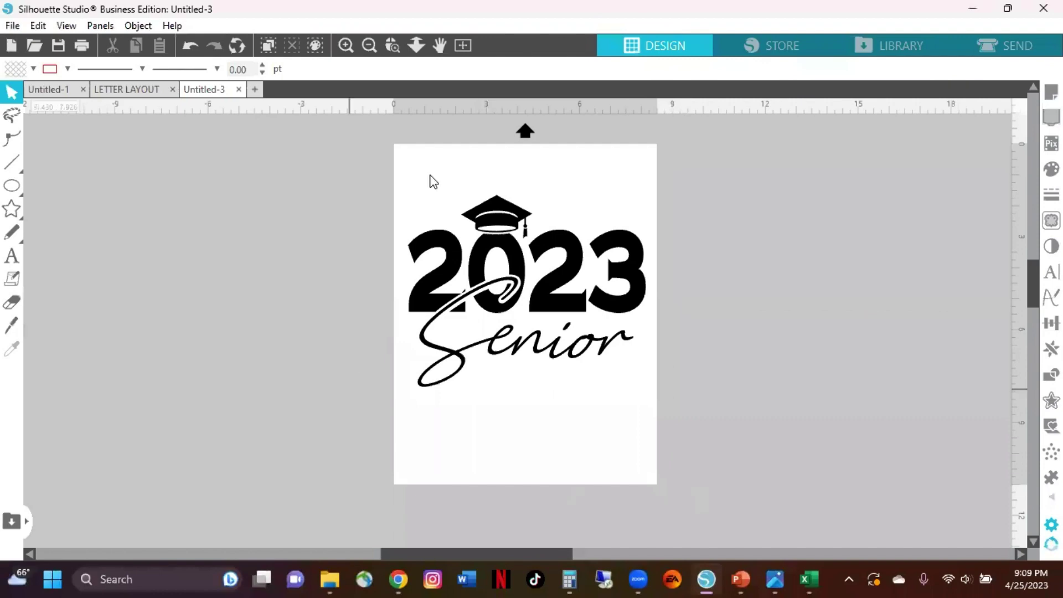
Switch to PowerPoint, insert the updated SENIOR 2023 CAP picture from Downloads, and dismiss the Designer suggestions
{"action": "key", "text": "alt+Tab"}
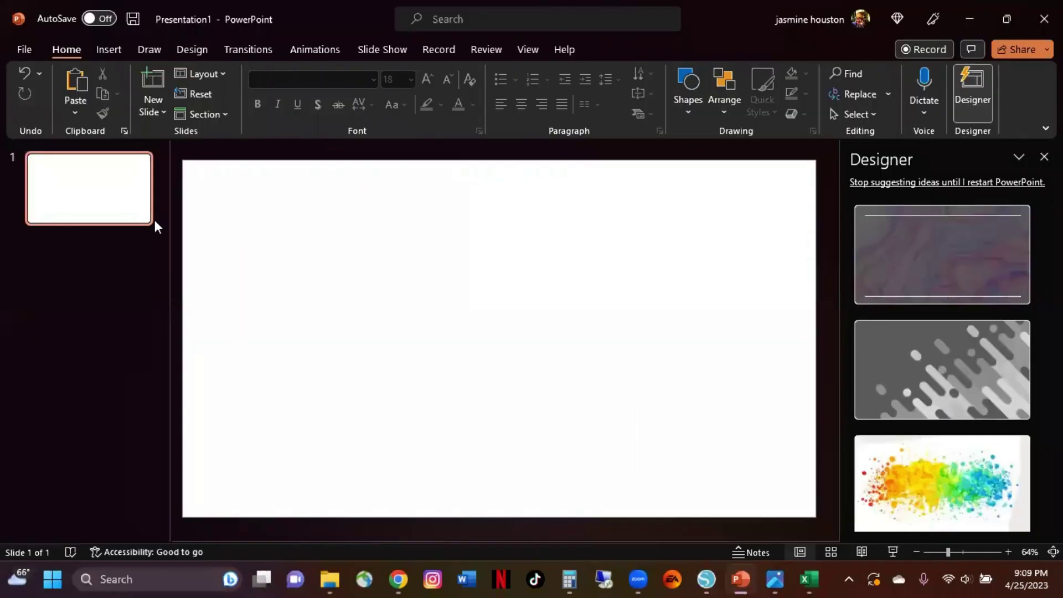
{"action": "left_click", "coordinate": [109, 49]}
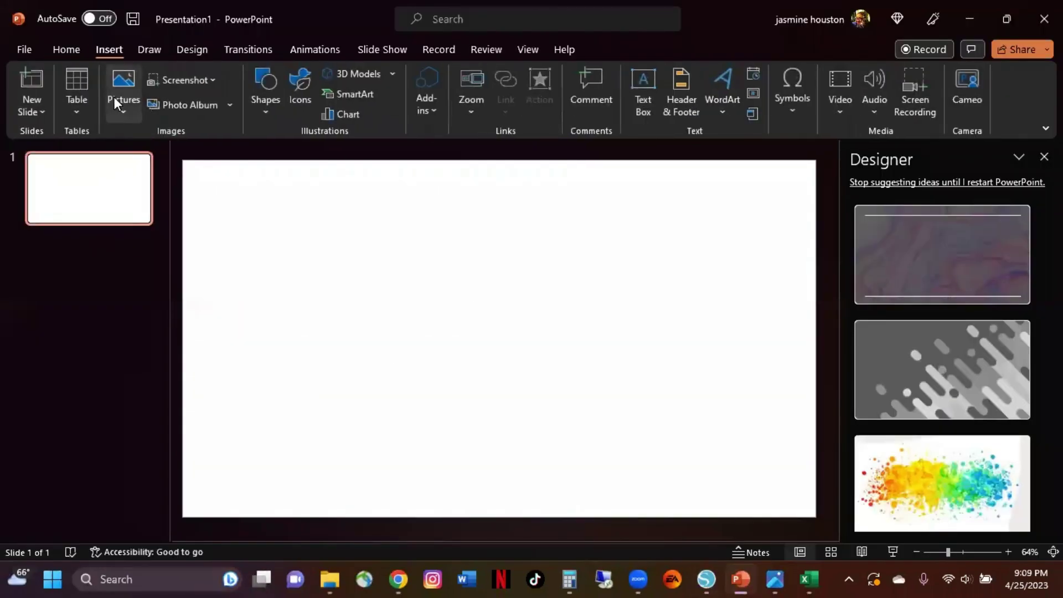
{"action": "left_click", "coordinate": [128, 118]}
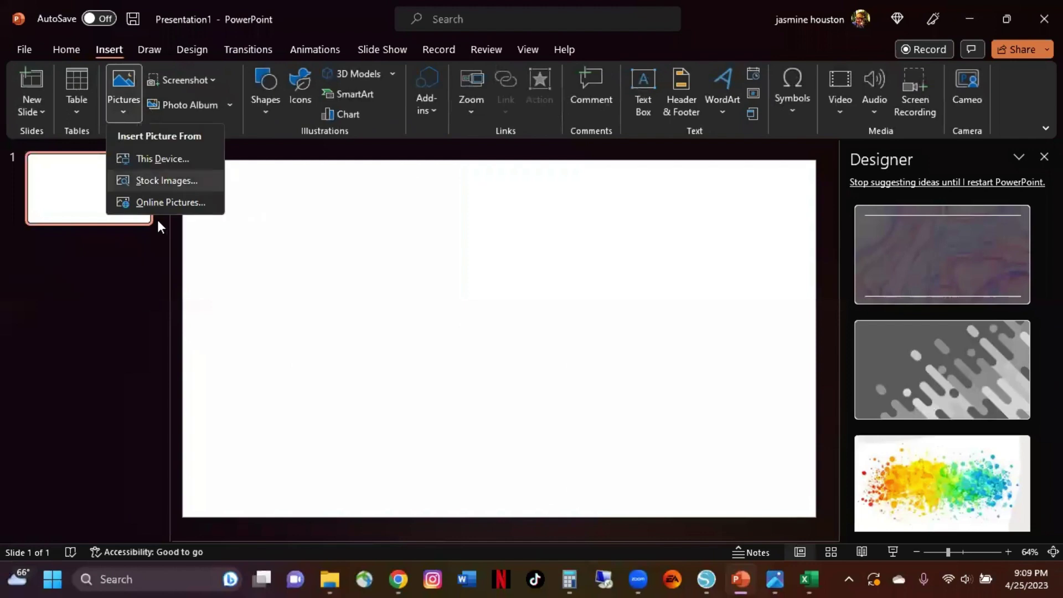
{"action": "left_click", "coordinate": [164, 160]}
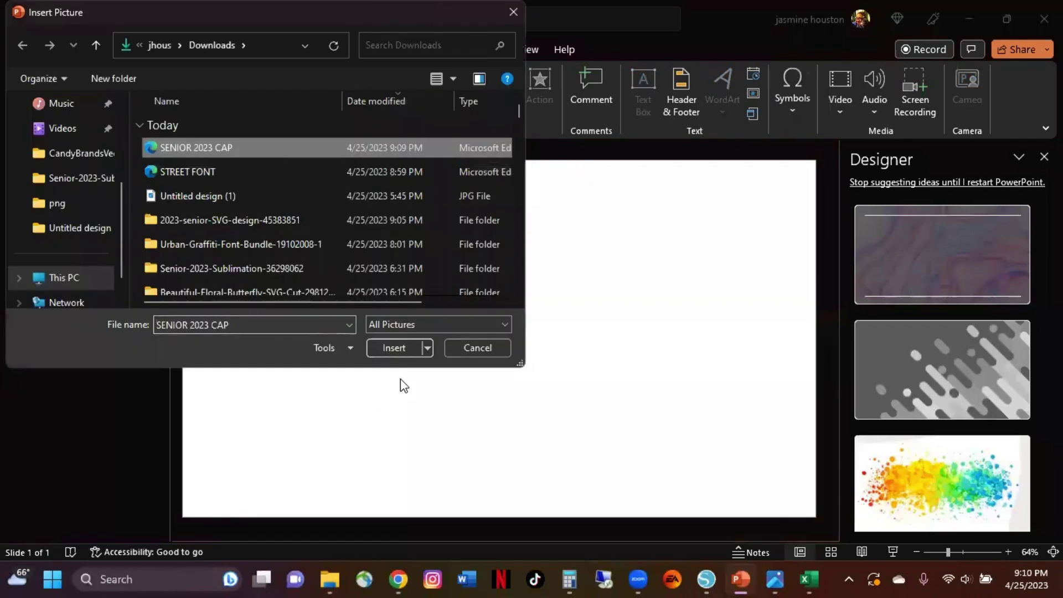
{"action": "left_click", "coordinate": [395, 349]}
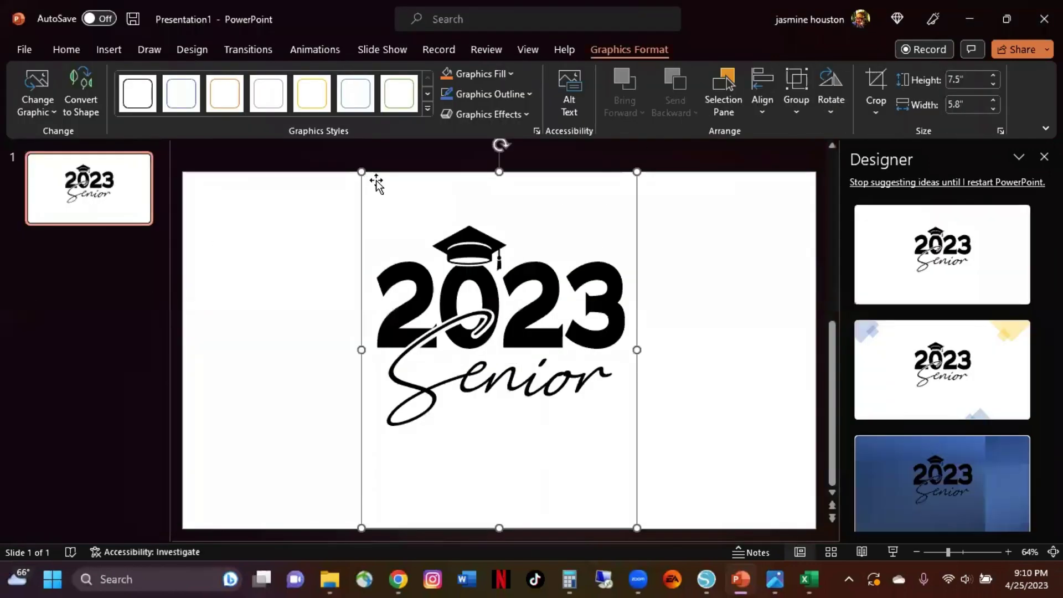
{"action": "left_click", "coordinate": [1044, 157]}
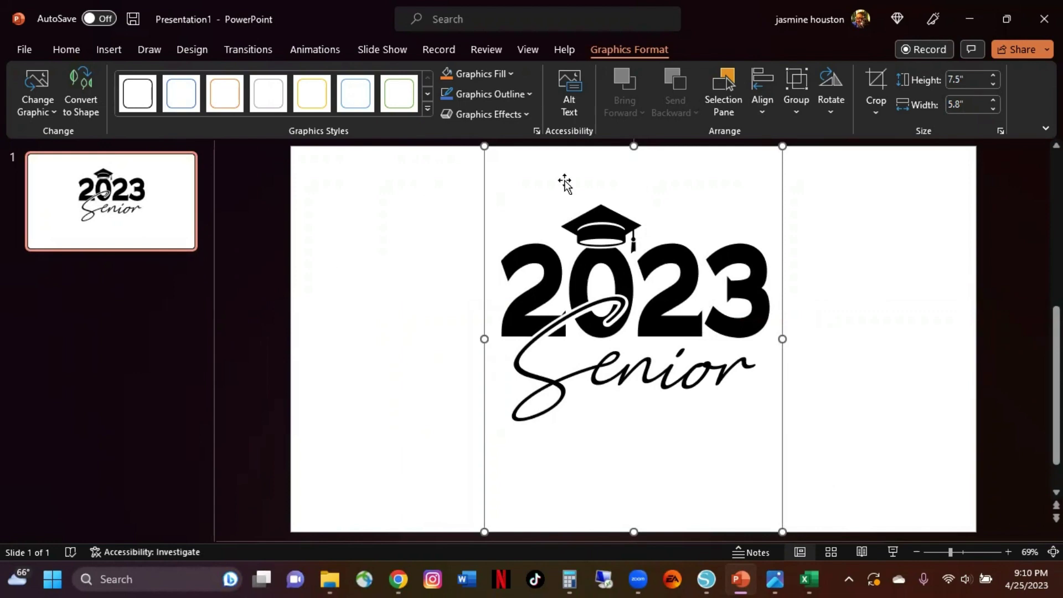
Convert the inserted 2023 Senior graphic to shapes and deselect the resulting pieces
{"action": "right_click", "coordinate": [602, 371]}
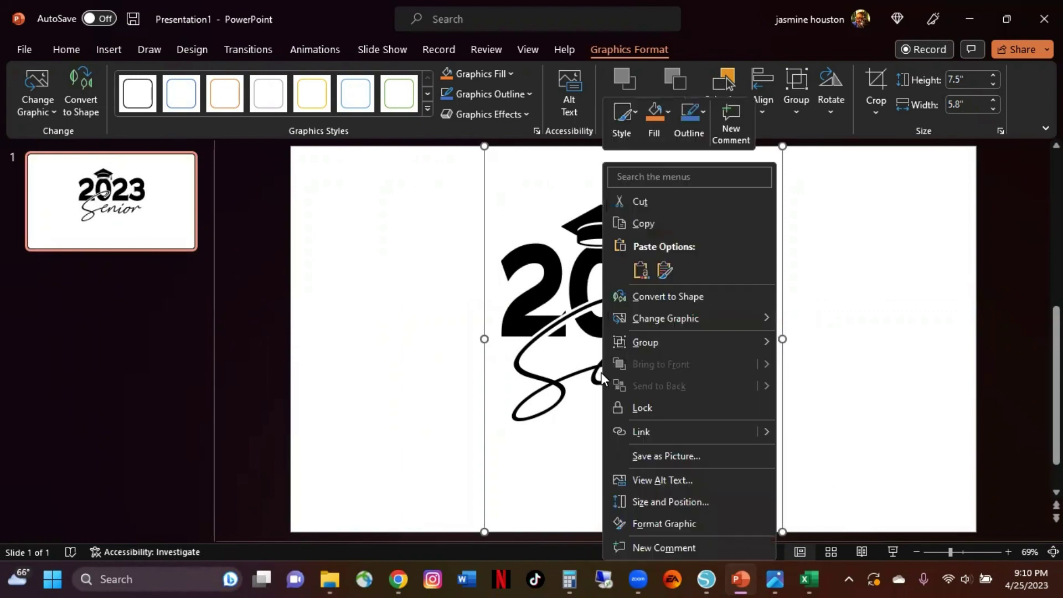
{"action": "left_click", "coordinate": [634, 298]}
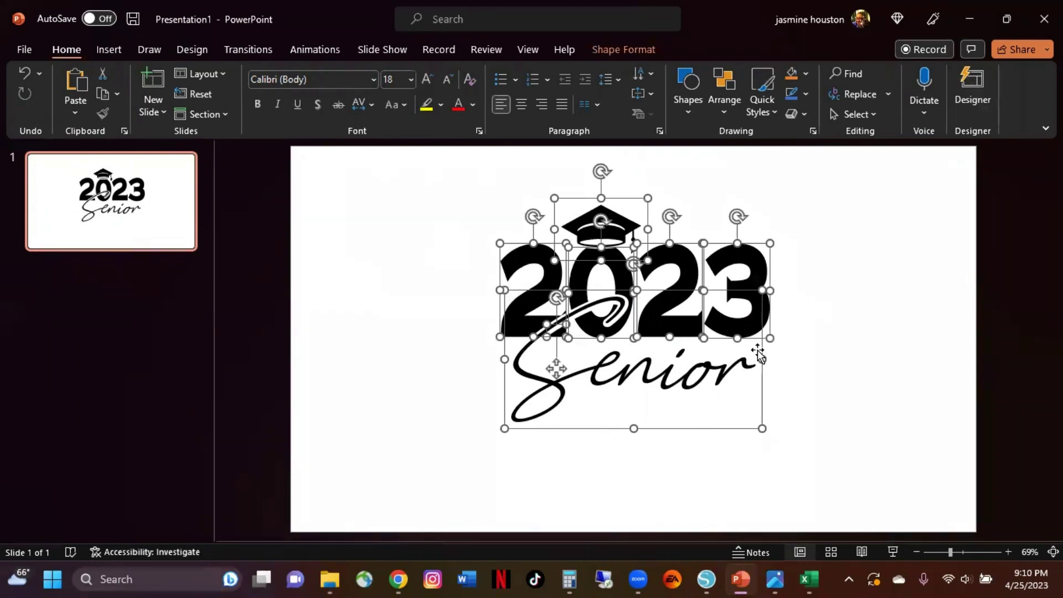
{"action": "left_click", "coordinate": [837, 367]}
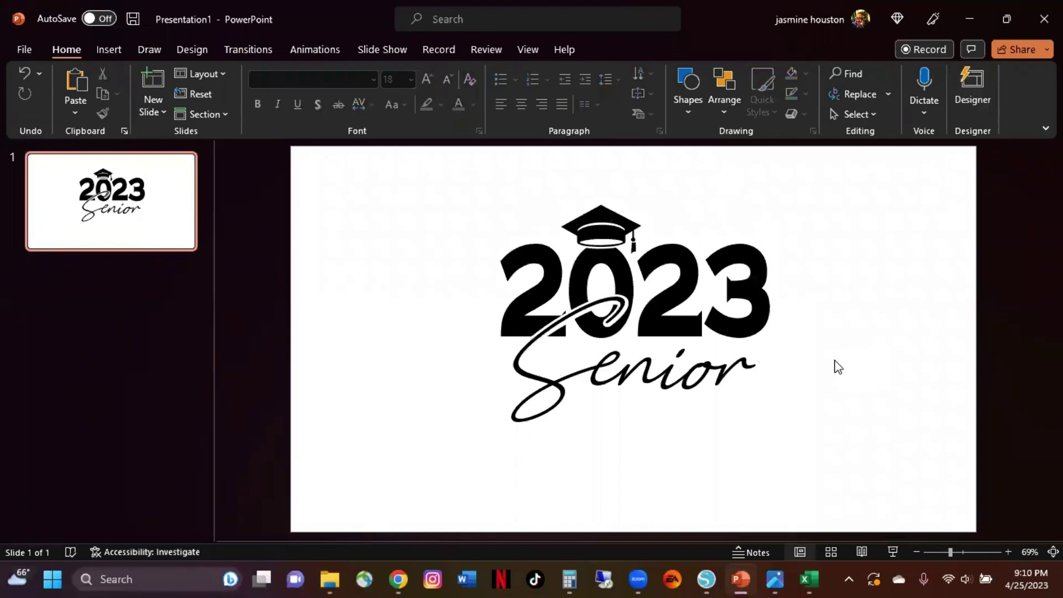
Fill all the 2023 Senior shapes with the picture Untitled design (1) from Downloads, then deselect them
{"action": "left_click_drag", "start_coordinate": [473, 164], "coordinate": [824, 490]}
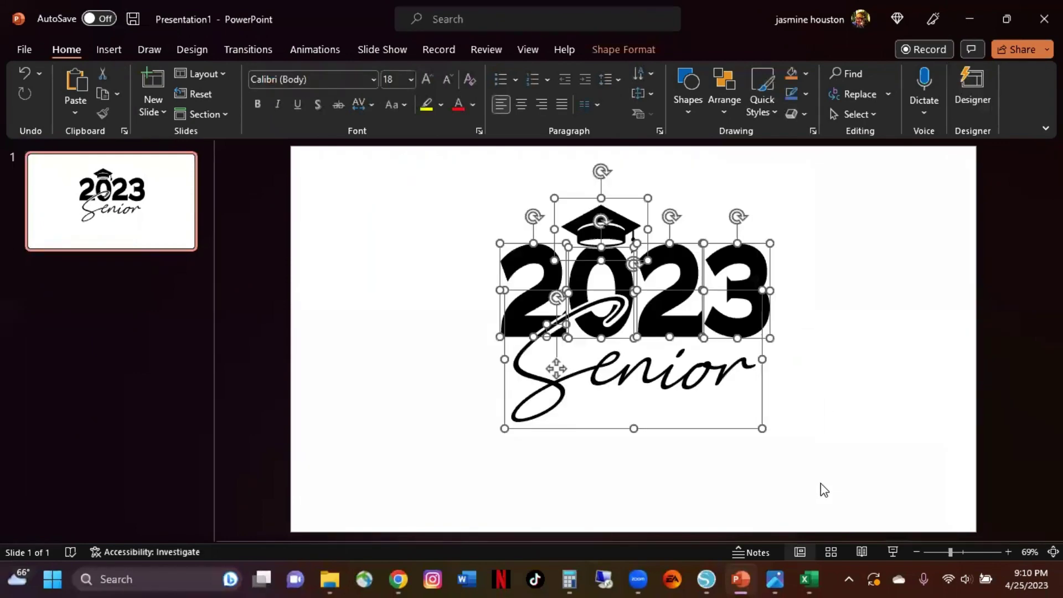
{"action": "left_click", "coordinate": [805, 75]}
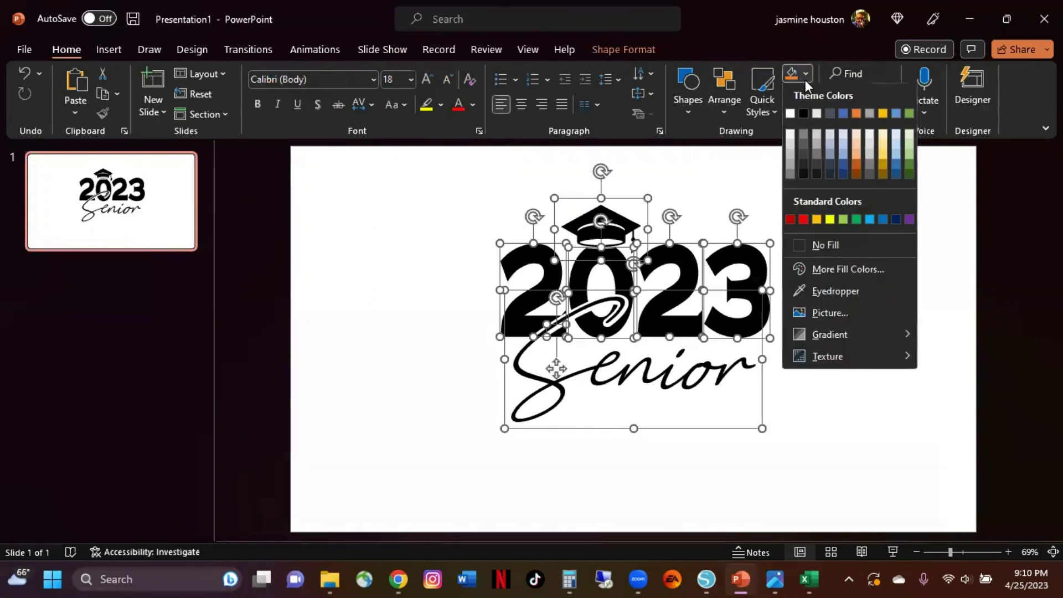
{"action": "left_click", "coordinate": [837, 314]}
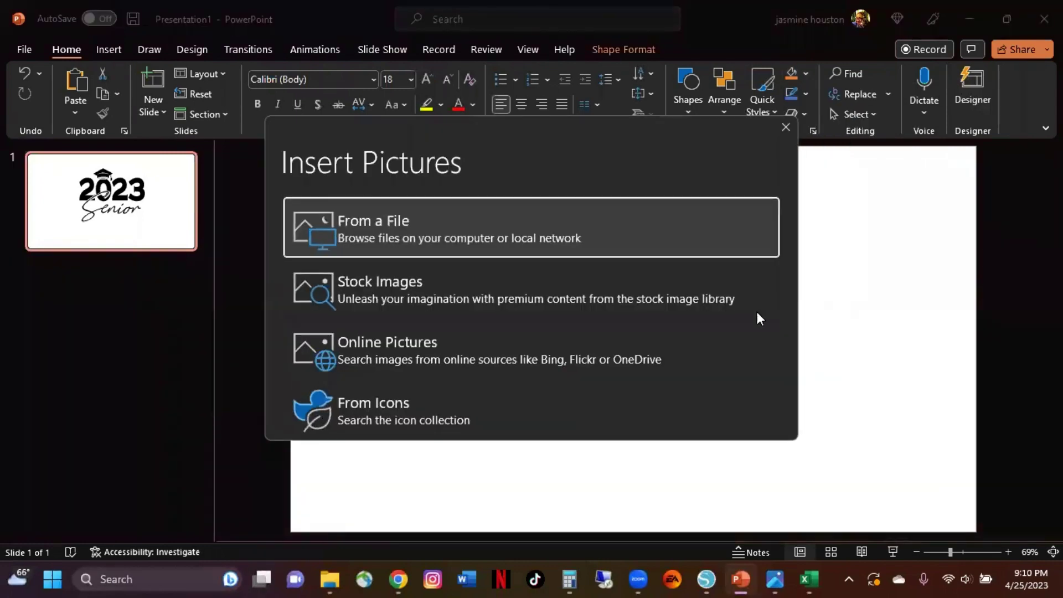
{"action": "left_click", "coordinate": [464, 214]}
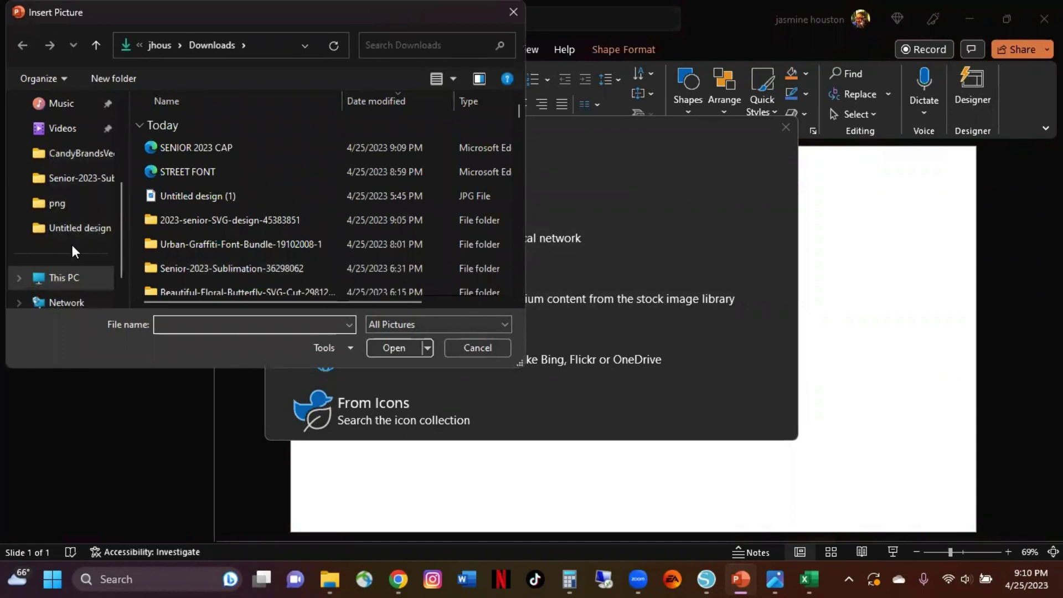
{"action": "scroll", "coordinate": [75, 188], "scroll_direction": "up", "scroll_amount": 3}
{"action": "left_click", "coordinate": [72, 203]}
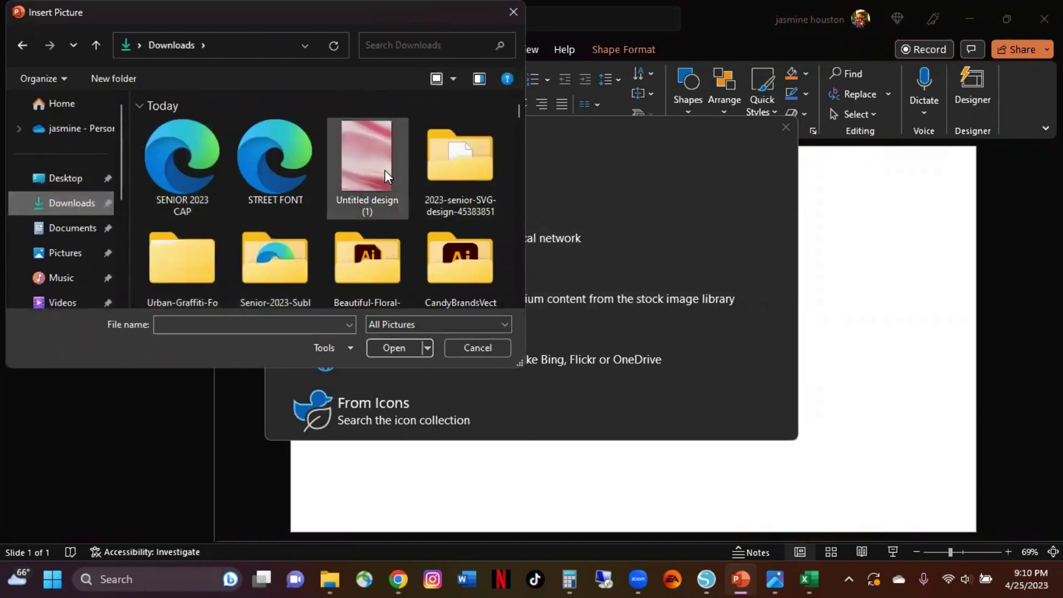
{"action": "left_click", "coordinate": [384, 170]}
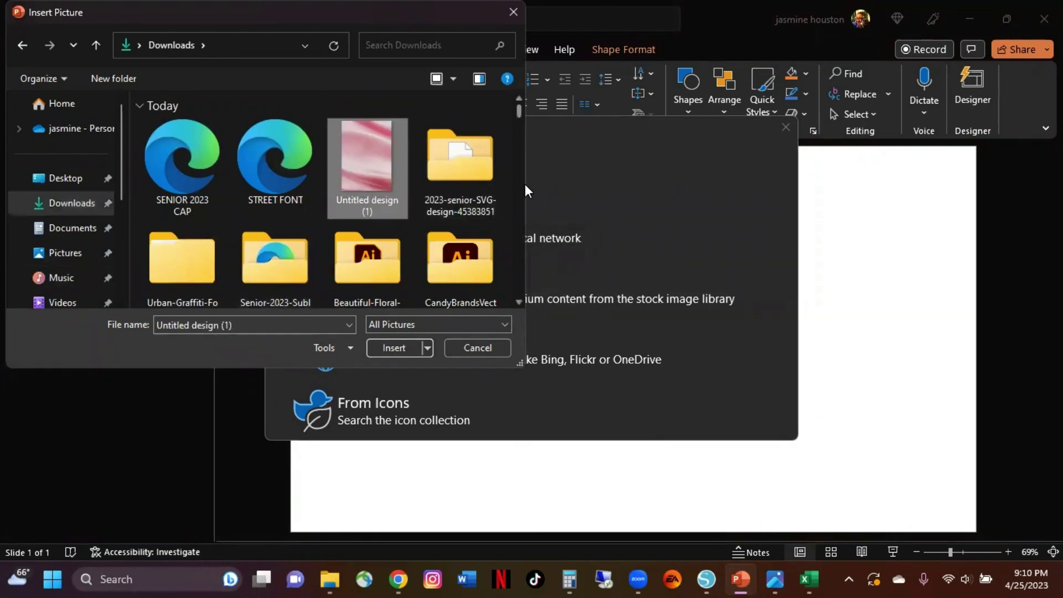
{"action": "left_click", "coordinate": [395, 347]}
{"action": "key", "text": "super+w"}
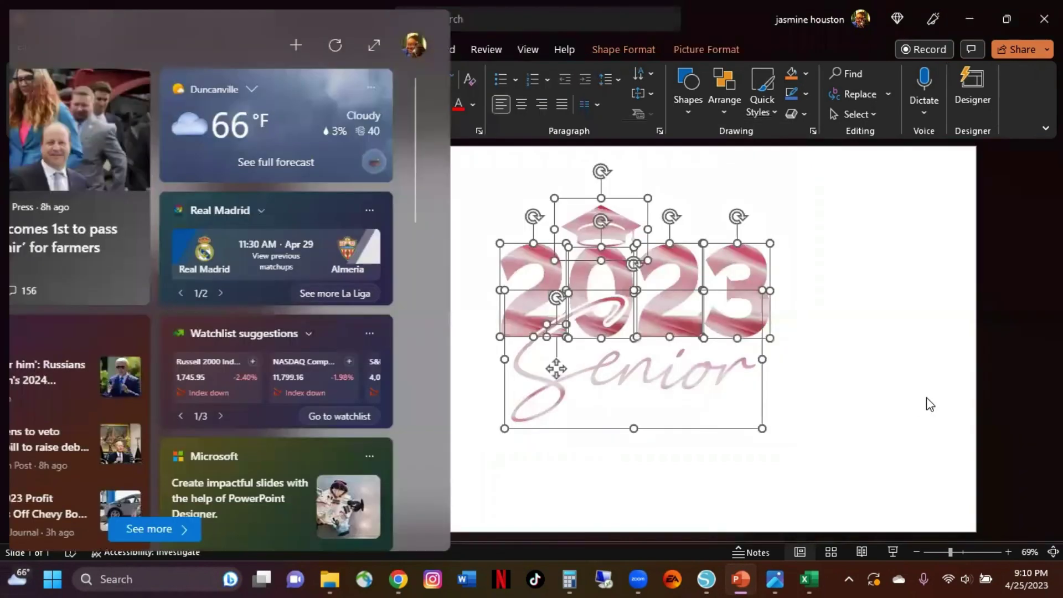
{"action": "left_click", "coordinate": [908, 400]}
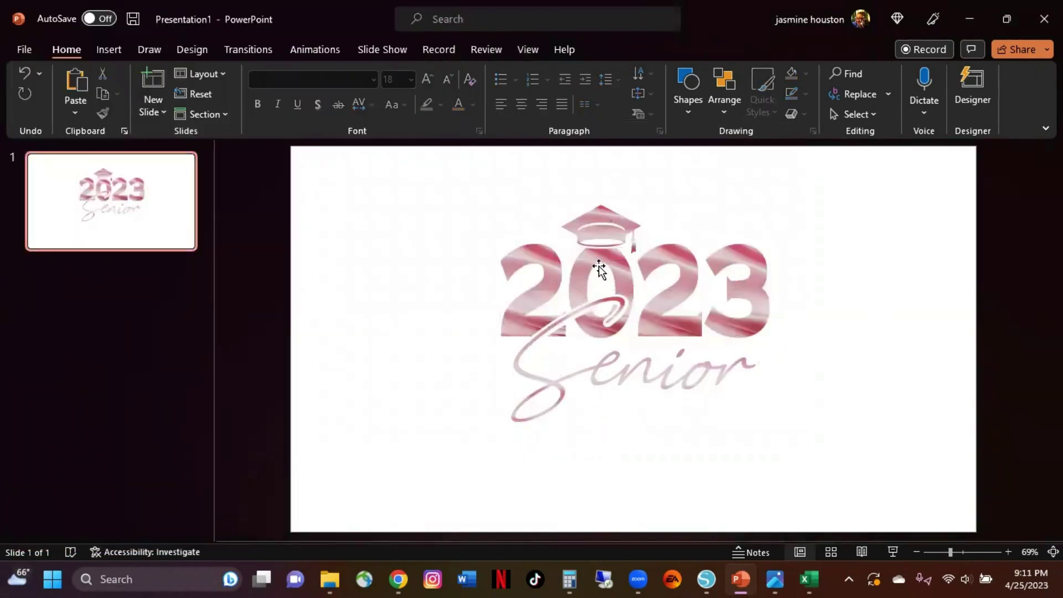
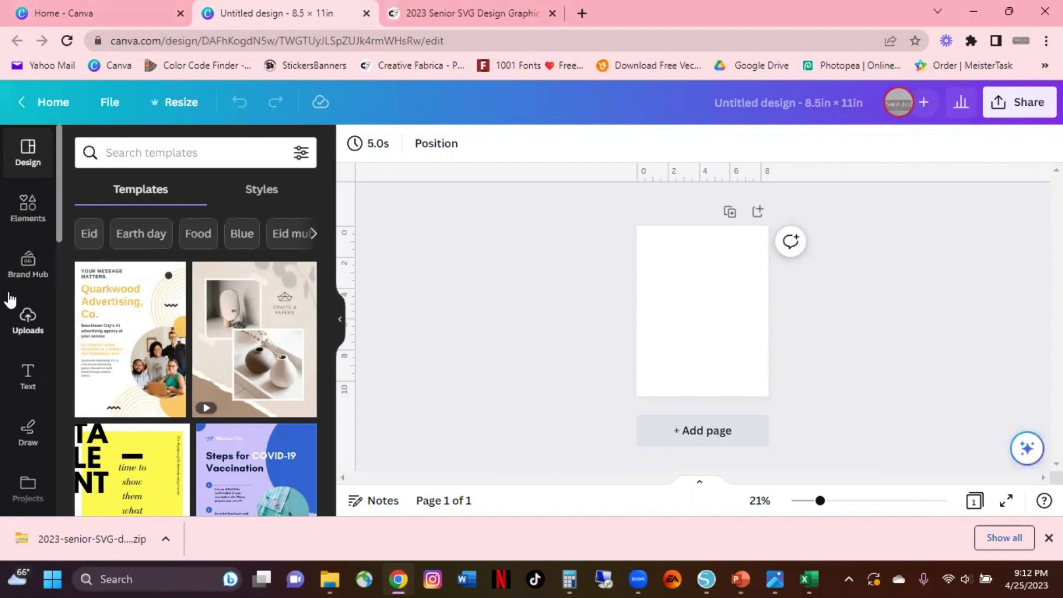
In the Canva 8.5 x 11 in design, upload the SENIOR 2023 CAP FRAME PDF from Downloads
{"action": "left_click", "coordinate": [17, 326]}
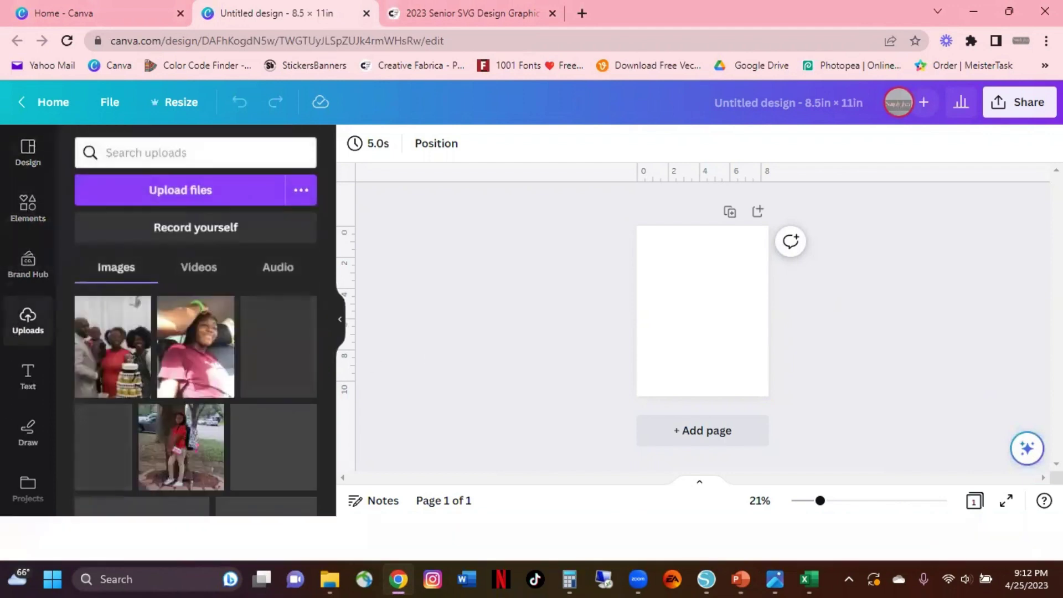
{"action": "left_click", "coordinate": [101, 205]}
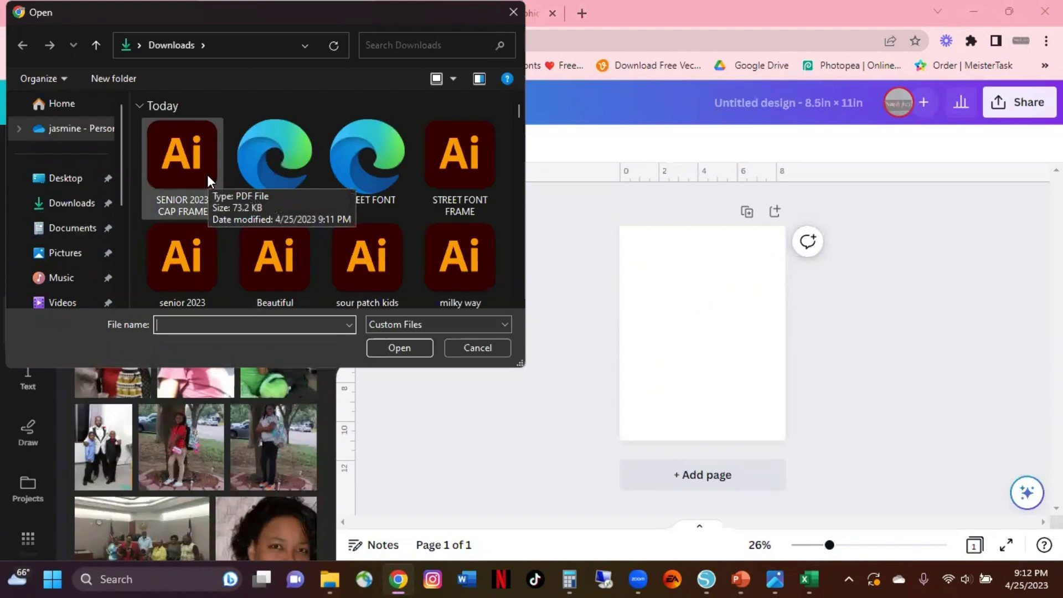
{"action": "left_click", "coordinate": [208, 174]}
{"action": "left_click", "coordinate": [399, 348]}
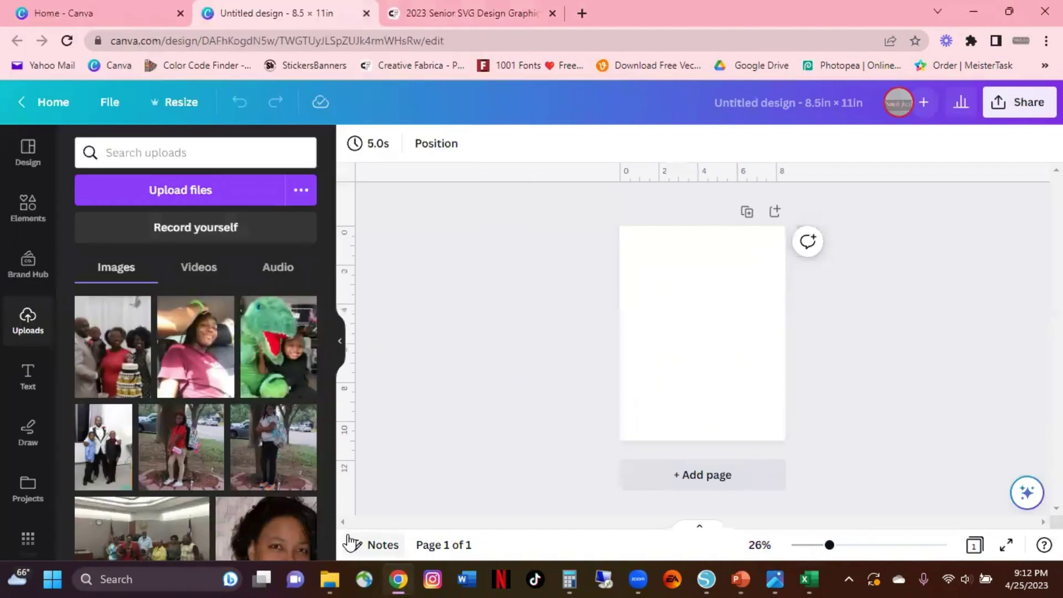
Find the imported SENIOR 2023 CAP FRAME design among the projects and move it to the Frames folder
{"action": "left_click", "coordinate": [33, 493]}
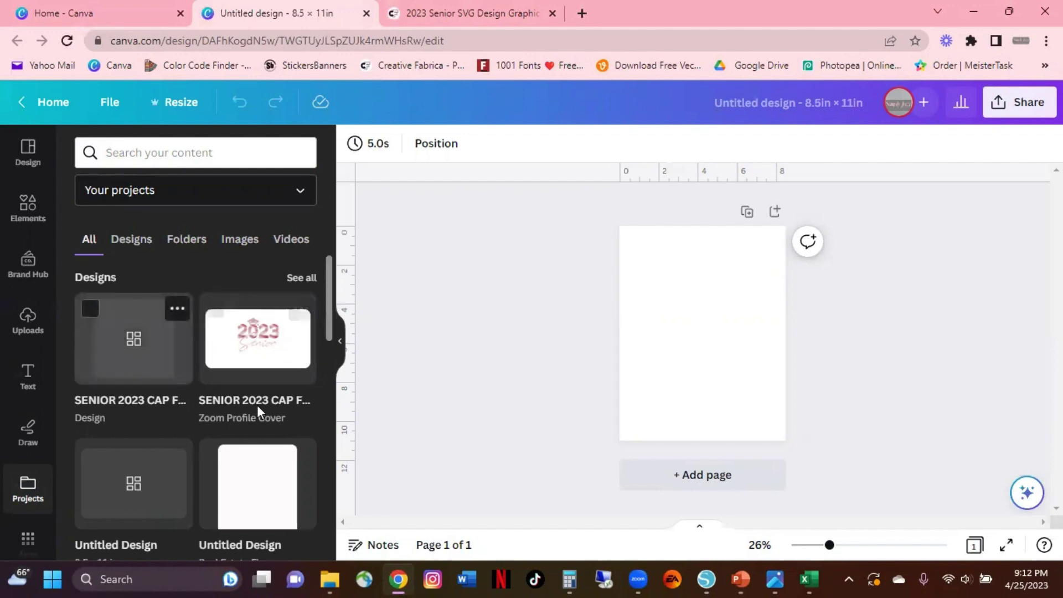
{"action": "mouse_move", "coordinate": [174, 323]}
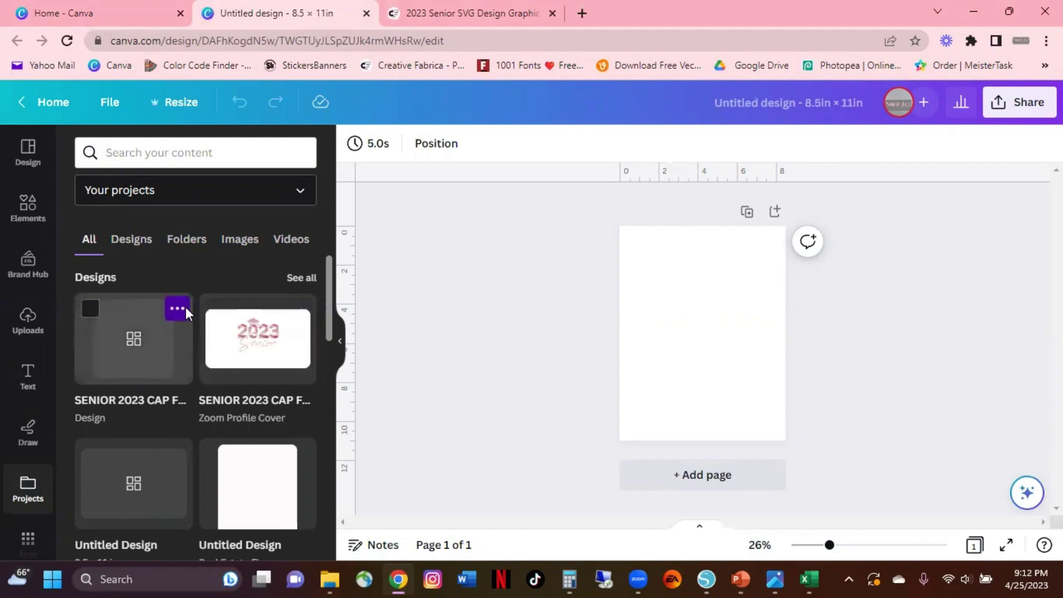
{"action": "left_click", "coordinate": [187, 309]}
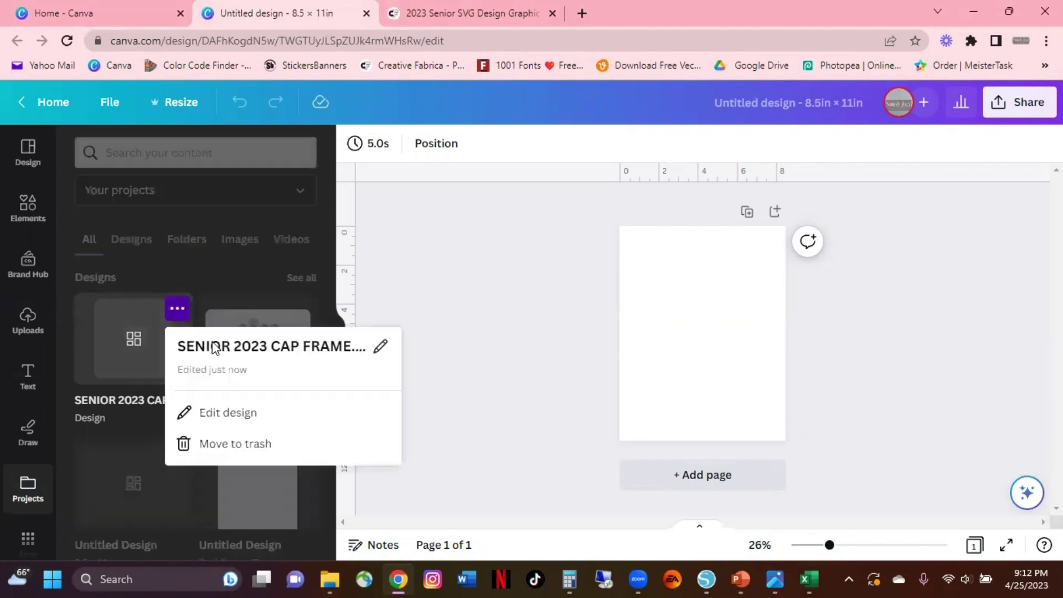
{"action": "left_click", "coordinate": [243, 286]}
{"action": "left_click", "coordinate": [300, 308]}
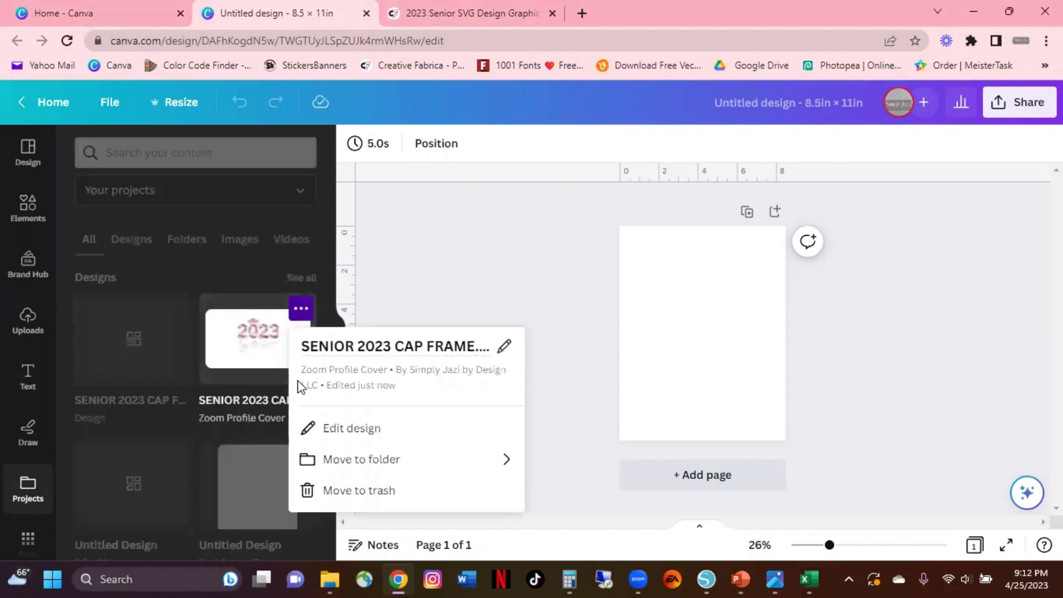
{"action": "left_click", "coordinate": [369, 463]}
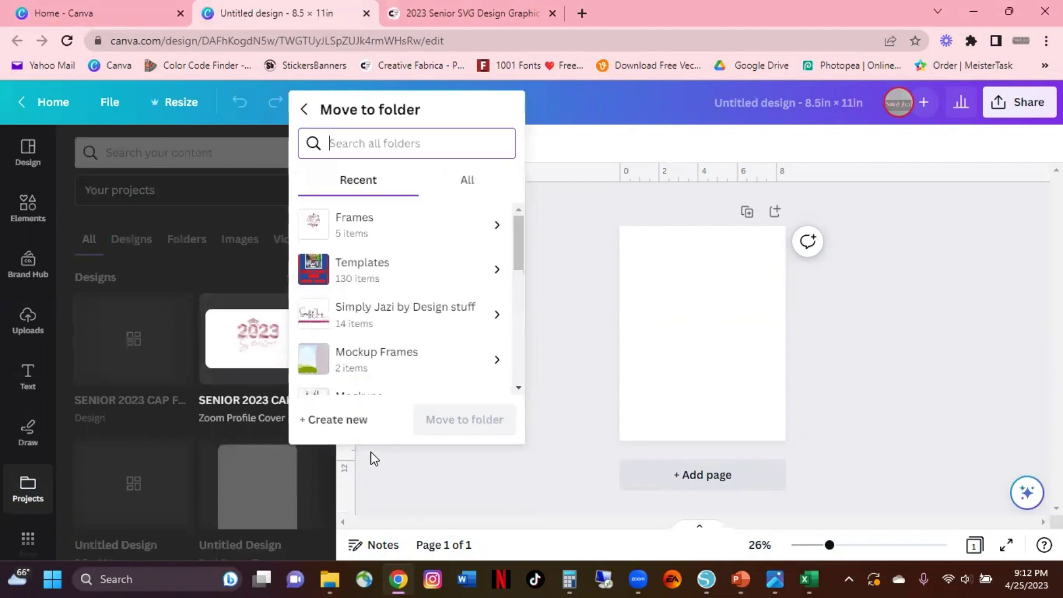
{"action": "left_click", "coordinate": [376, 242]}
{"action": "left_click", "coordinate": [464, 390]}
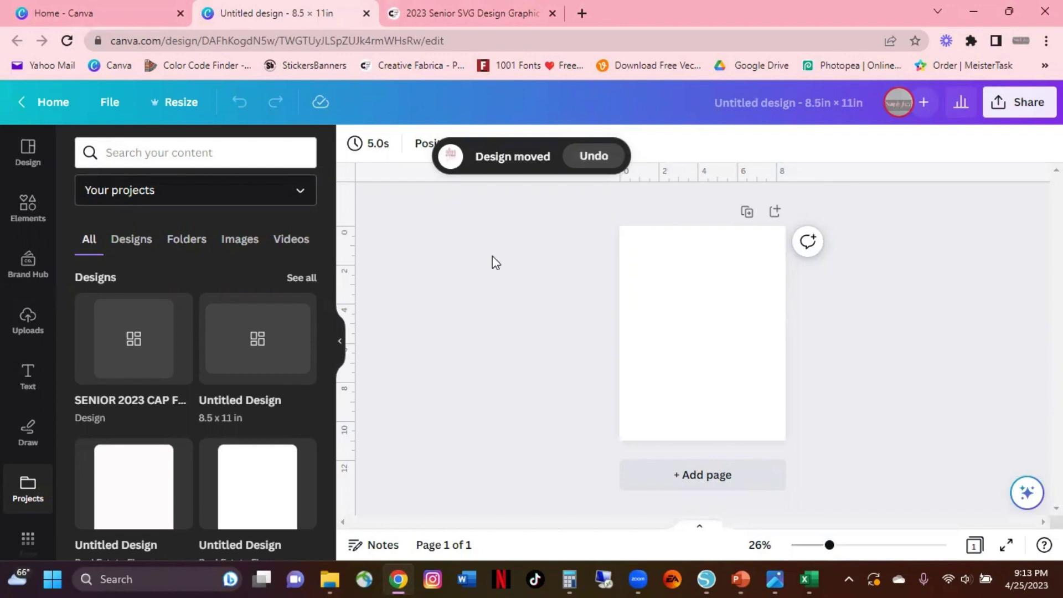
Open the Frames folder and add the SENIOR 2023 CAP FRAME design to the blank page
{"action": "left_click", "coordinate": [191, 243]}
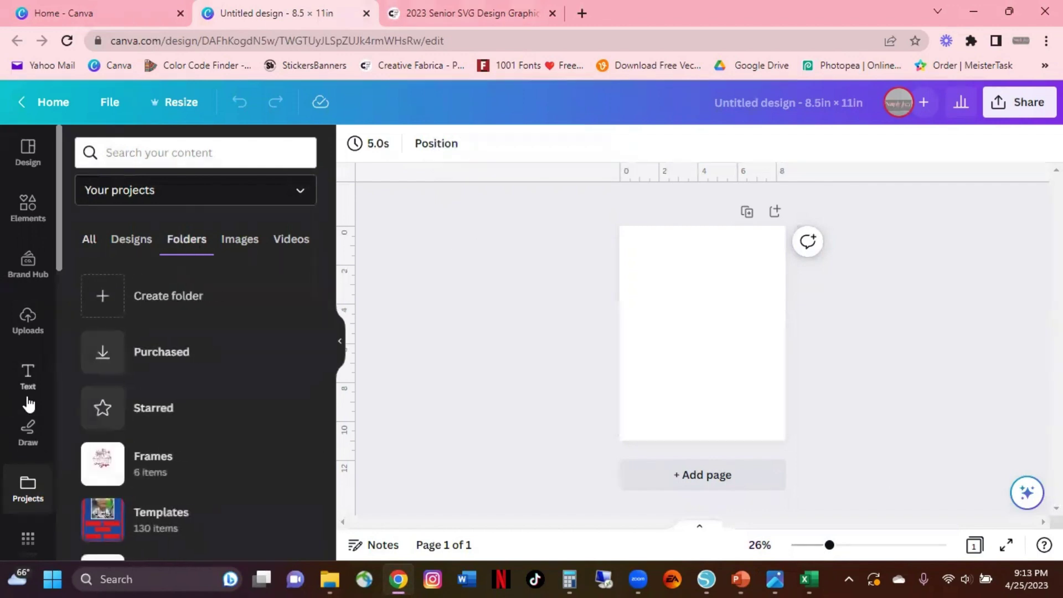
{"action": "left_click", "coordinate": [106, 469]}
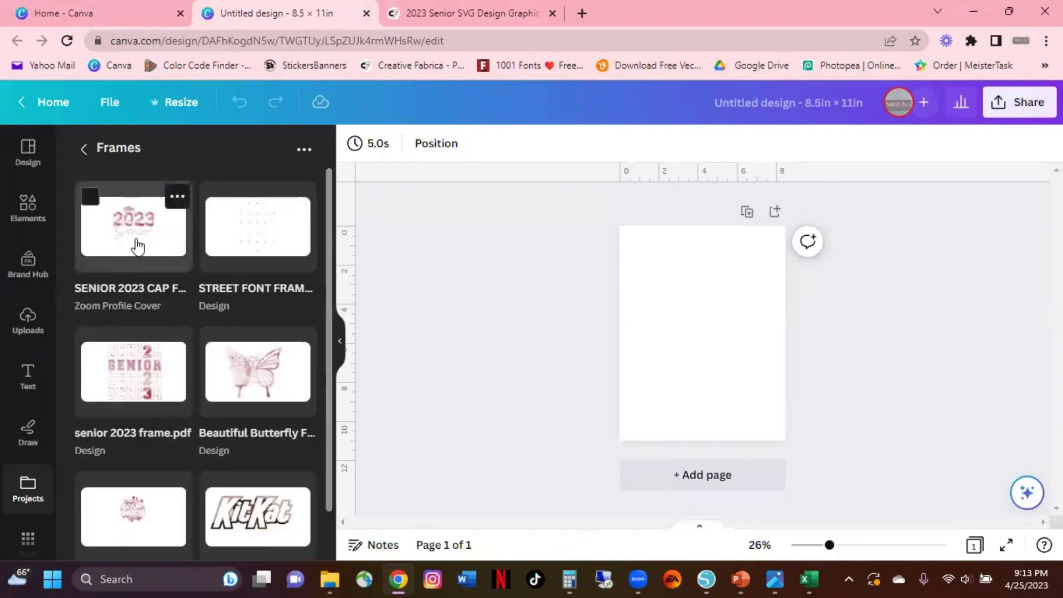
{"action": "left_click", "coordinate": [138, 247]}
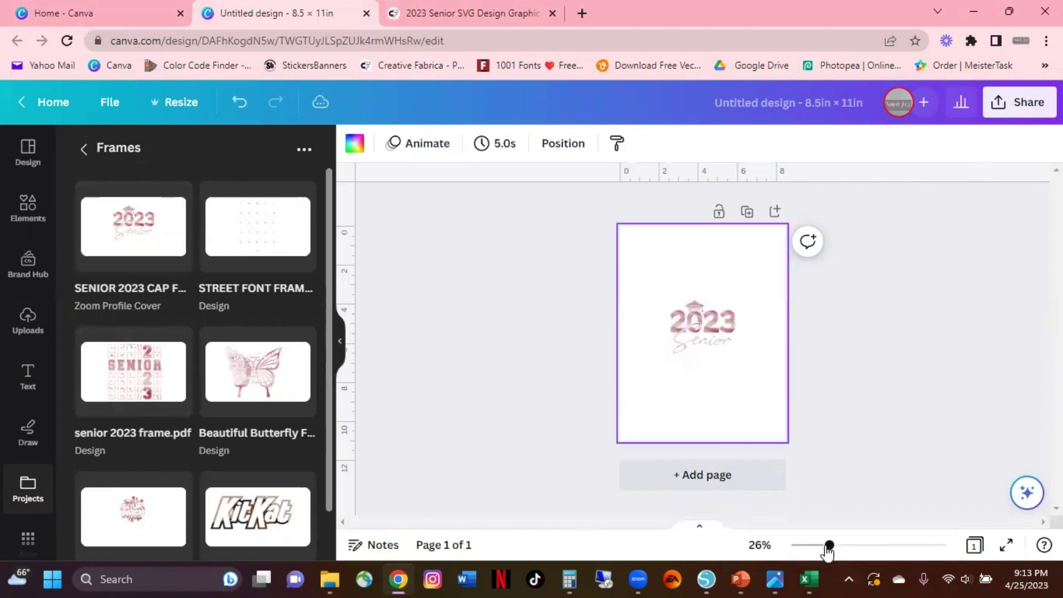
Enlarge the whole 2023 Senior design to about 6 in wide, place it in the page's upper half, and deselect it
{"action": "left_click_drag", "start_coordinate": [651, 278], "coordinate": [774, 408]}
{"action": "left_click_drag", "start_coordinate": [737, 356], "coordinate": [777, 408]}
{"action": "left_click_drag", "start_coordinate": [777, 366], "coordinate": [750, 323]}
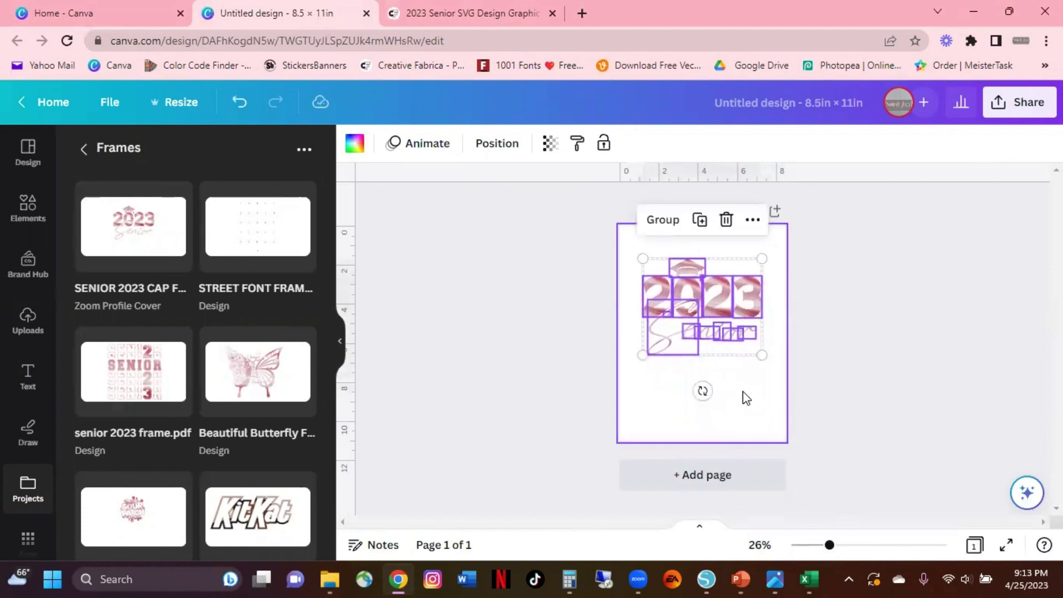
{"action": "left_click", "coordinate": [745, 395]}
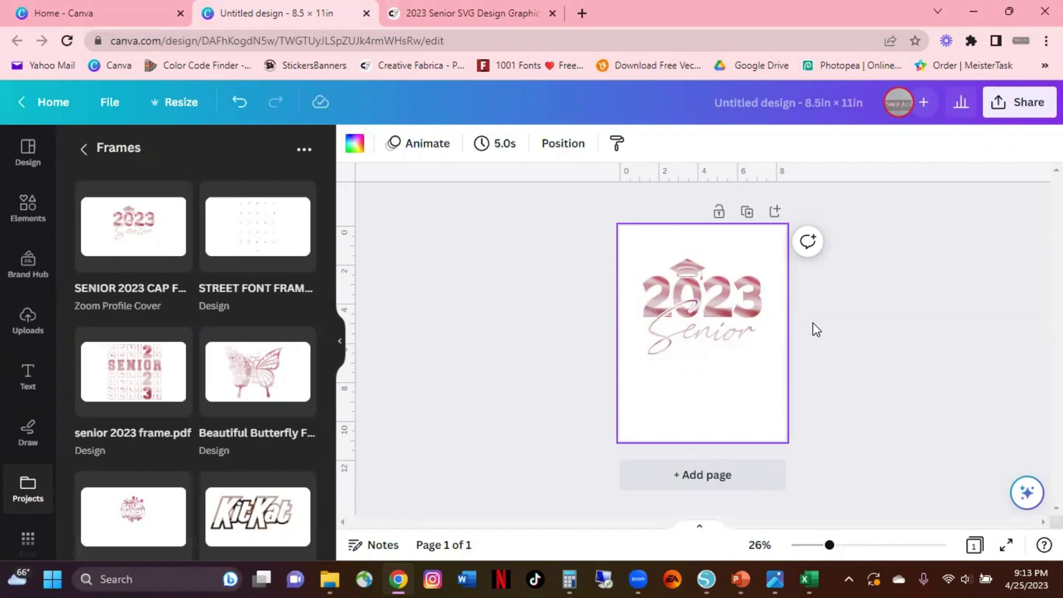
Remove the pink picture from the graduation cap so its frame is empty
{"action": "left_click_drag", "start_coordinate": [829, 545], "coordinate": [859, 545]}
{"action": "scroll", "coordinate": [814, 475], "scroll_direction": "up", "scroll_amount": 2}
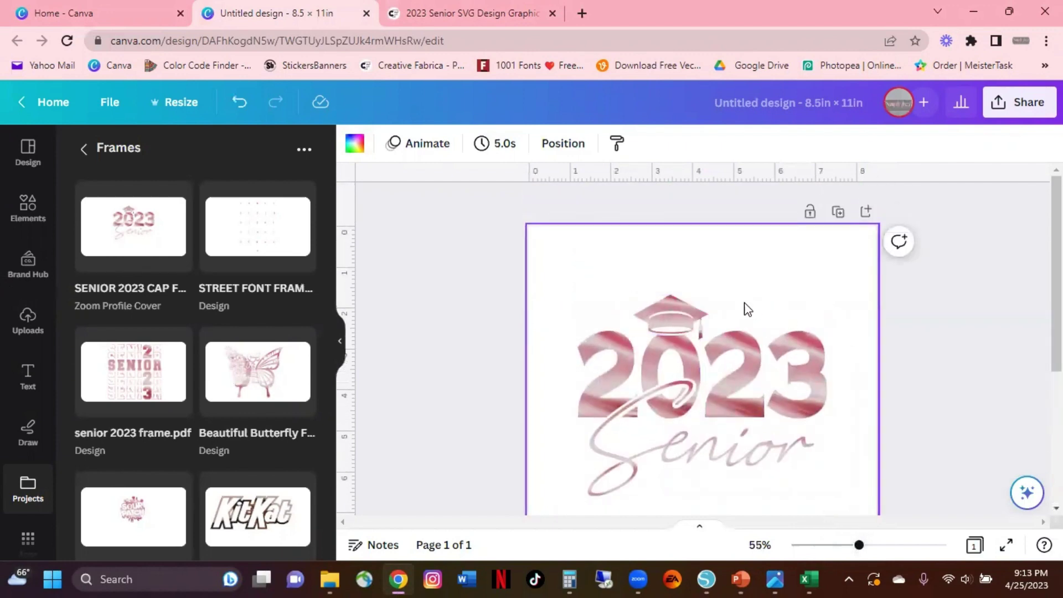
{"action": "left_click", "coordinate": [687, 326]}
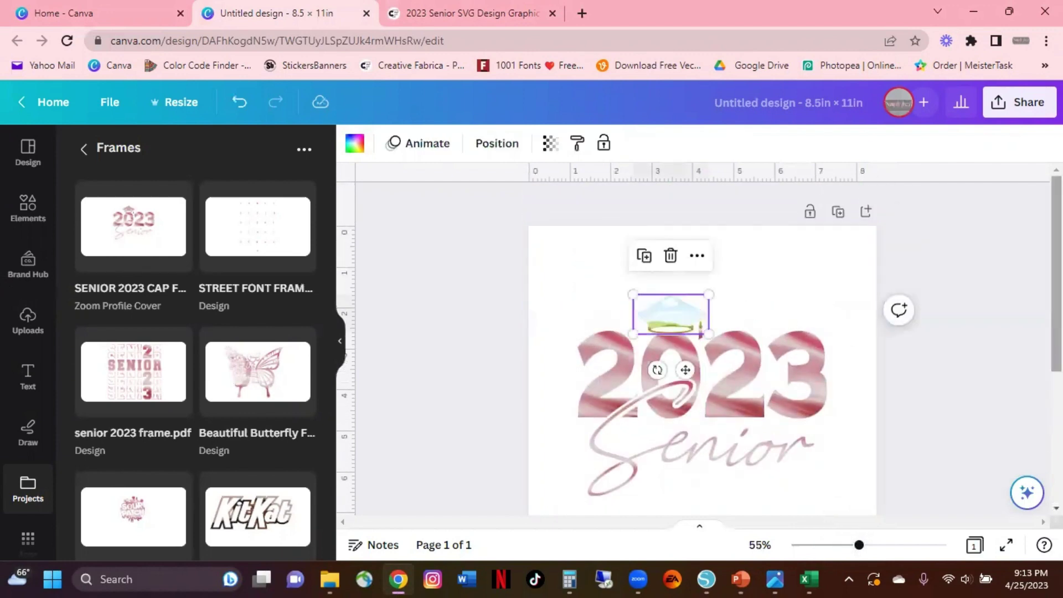
{"action": "left_click", "coordinate": [787, 318]}
Clear the pink picture from each of the four 2023 digits and from the cap's tassel
{"action": "left_click", "coordinate": [627, 374]}
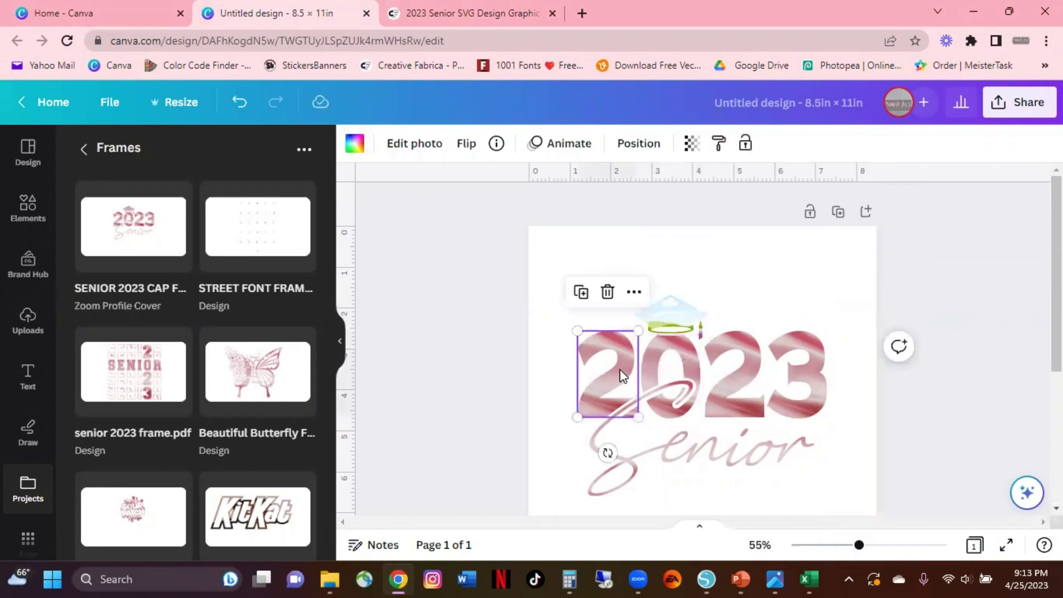
{"action": "key", "text": "Delete"}
{"action": "left_click", "coordinate": [647, 360]}
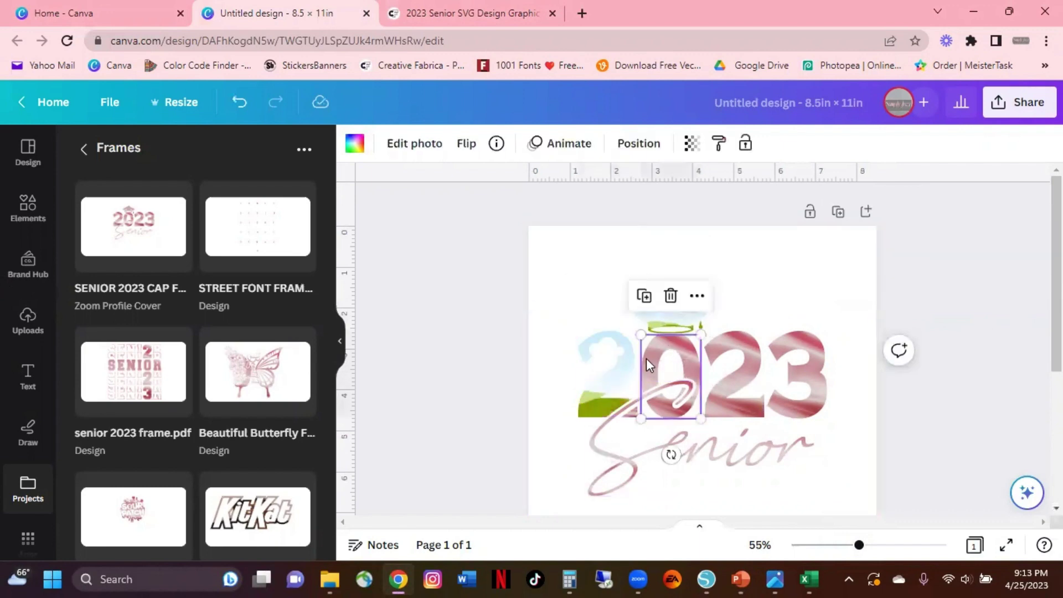
{"action": "key", "text": "Delete"}
{"action": "left_click", "coordinate": [739, 367]}
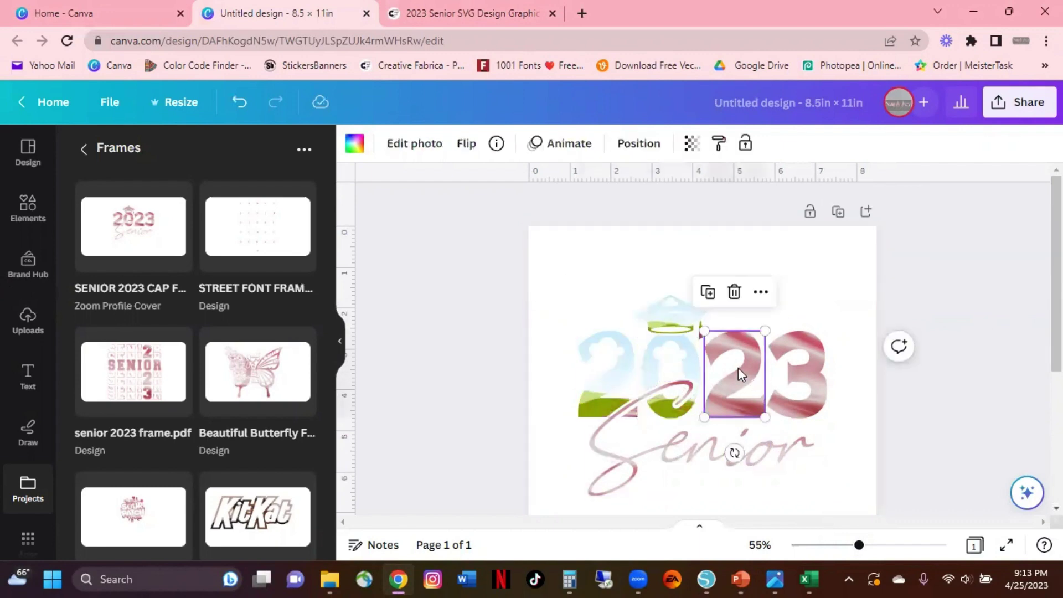
{"action": "key", "text": "Delete"}
{"action": "left_click", "coordinate": [777, 404]}
{"action": "key", "text": "Delete"}
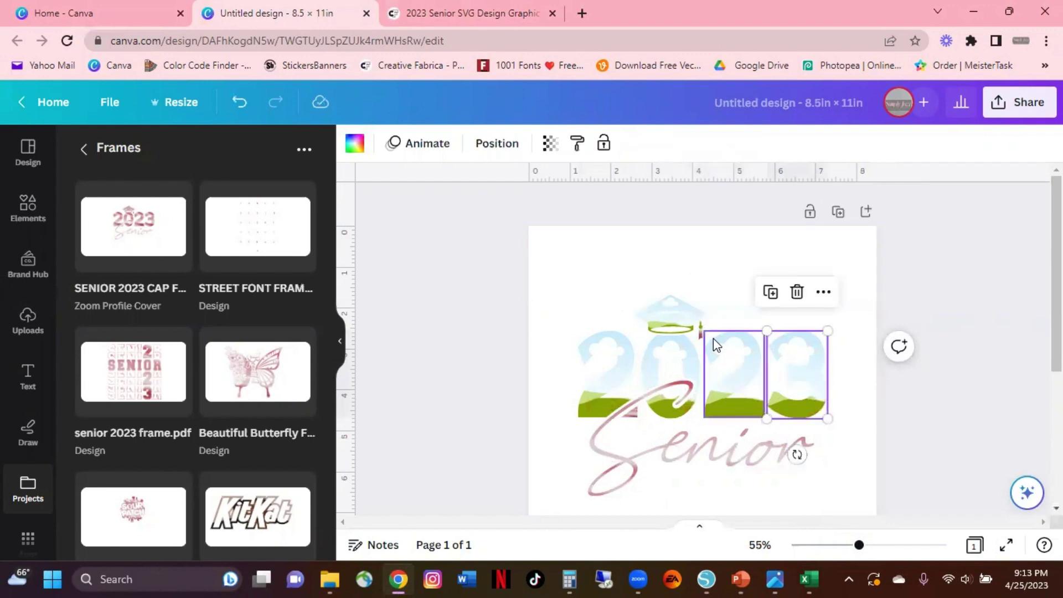
{"action": "left_click", "coordinate": [699, 335]}
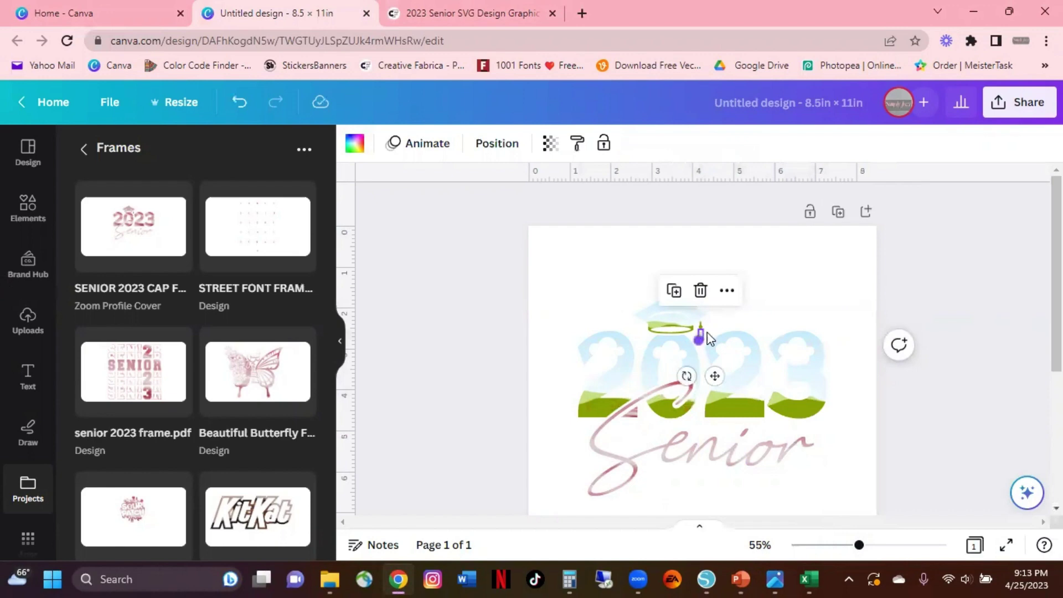
Clear the pink picture from each letter of the word Senior, from the S through the r
{"action": "left_click", "coordinate": [624, 480]}
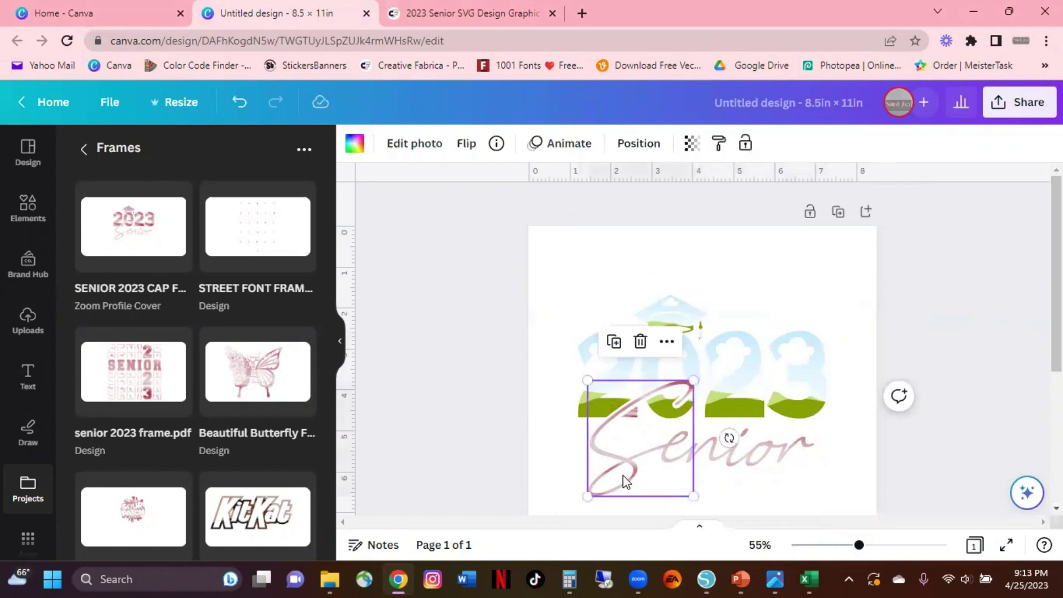
{"action": "key", "text": "Delete"}
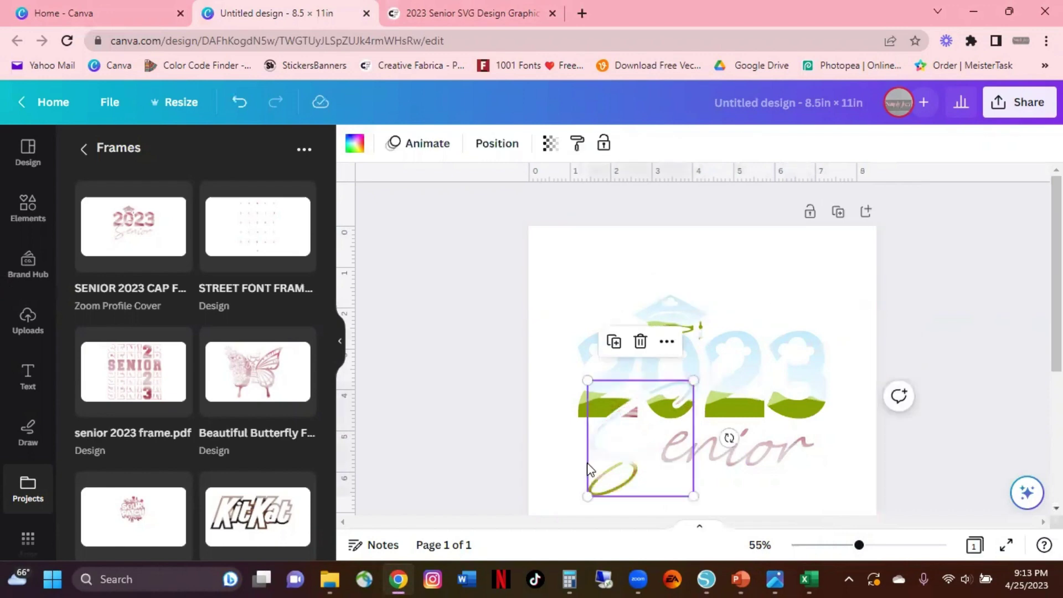
{"action": "left_click", "coordinate": [674, 464]}
{"action": "key", "text": "Delete"}
{"action": "left_click", "coordinate": [711, 451]}
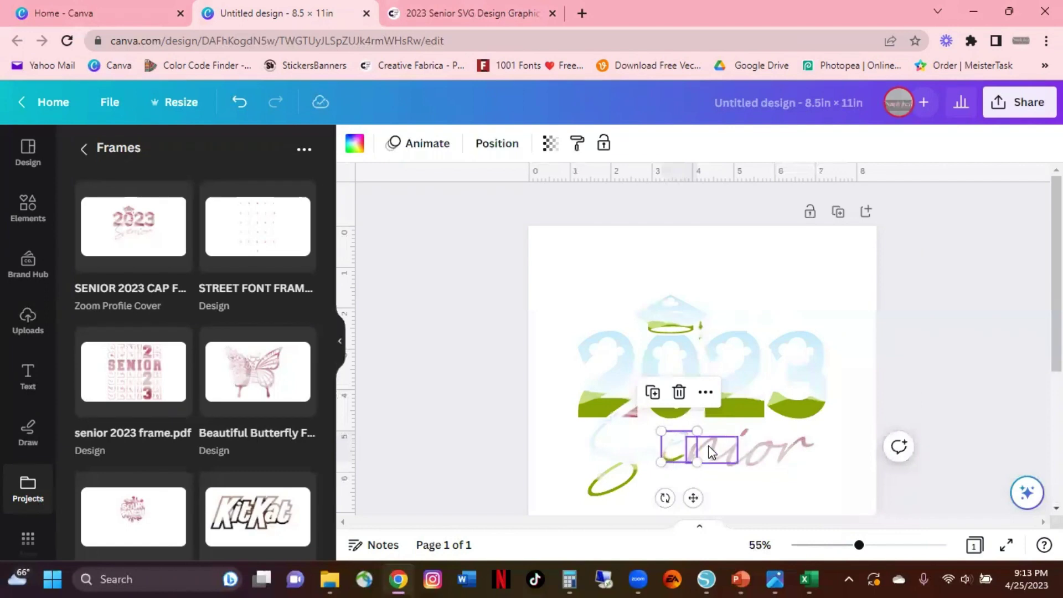
{"action": "key", "text": "Delete"}
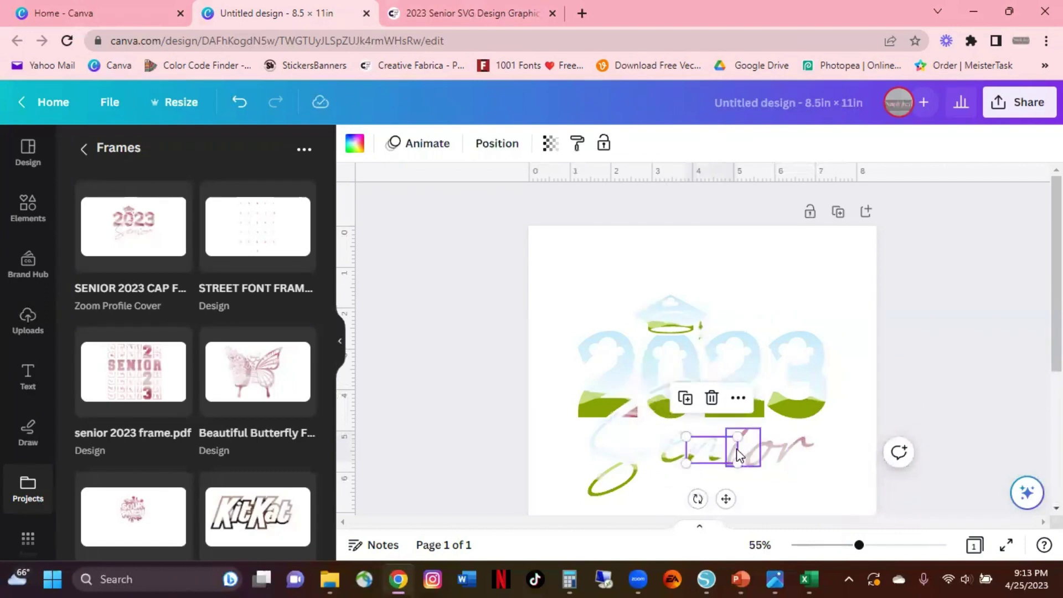
{"action": "left_click", "coordinate": [736, 452]}
{"action": "key", "text": "Delete"}
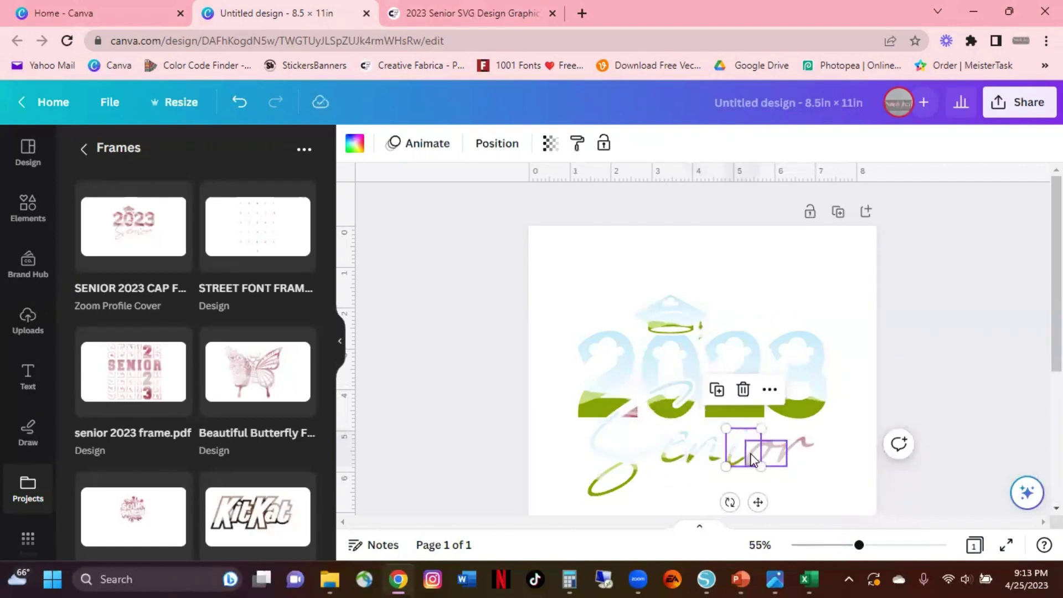
{"action": "left_click", "coordinate": [763, 464]}
{"action": "key", "text": "Delete"}
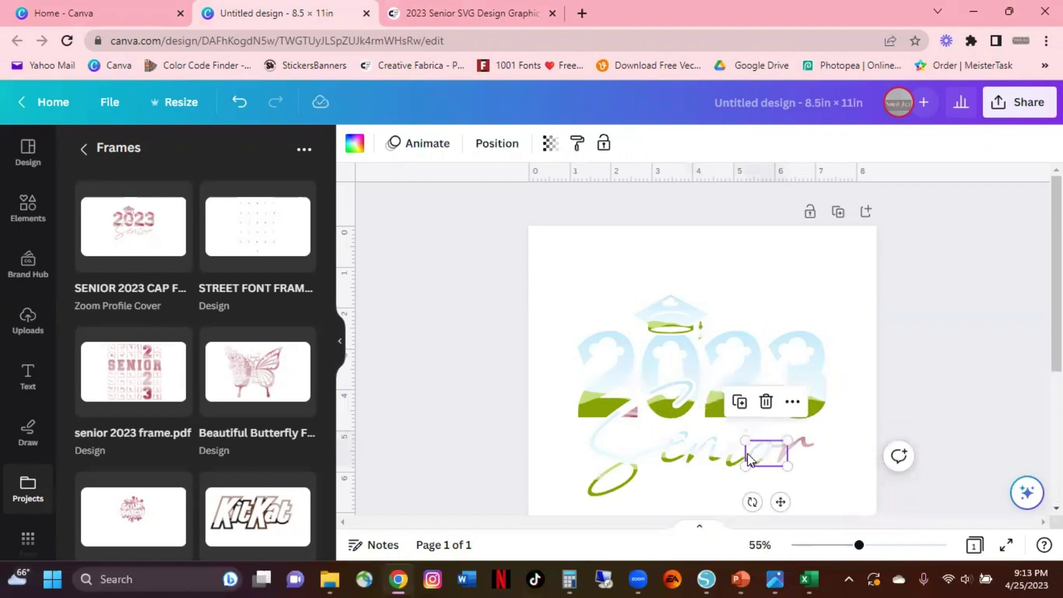
{"action": "left_click", "coordinate": [804, 449]}
{"action": "key", "text": "Delete"}
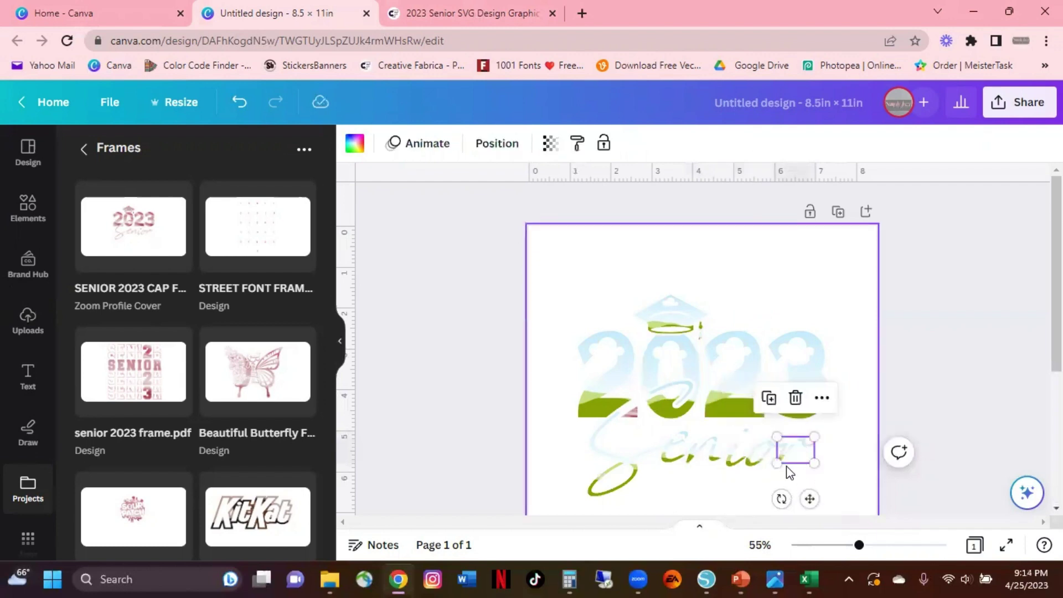
Group the graduation cap frame with its tassel frame
{"action": "left_click", "coordinate": [665, 326]}
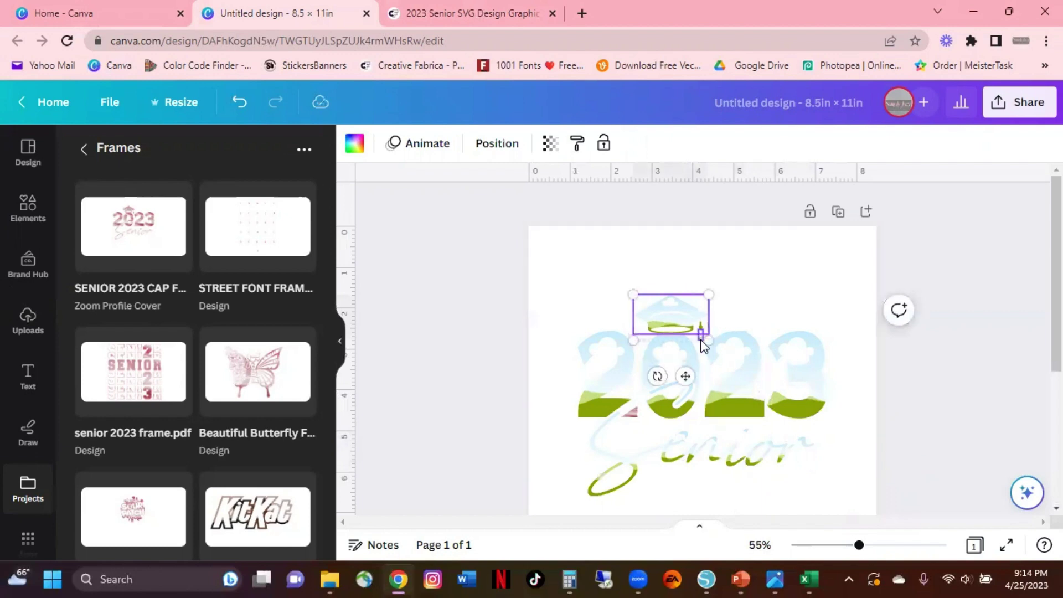
{"action": "left_click", "coordinate": [695, 334], "text": "shift"}
{"action": "left_click", "coordinate": [633, 257]}
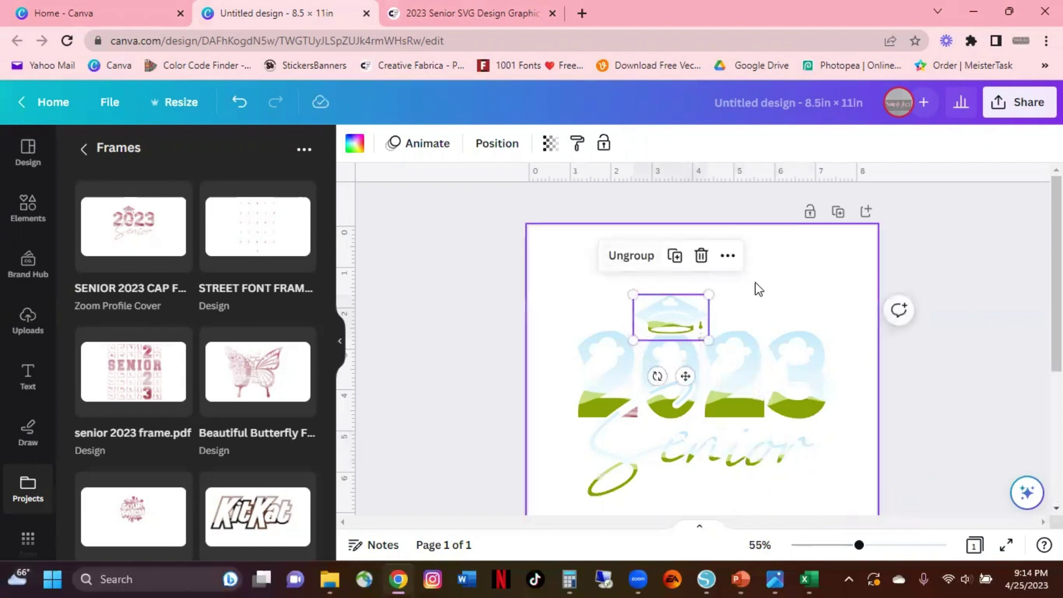
{"action": "left_click", "coordinate": [617, 361]}
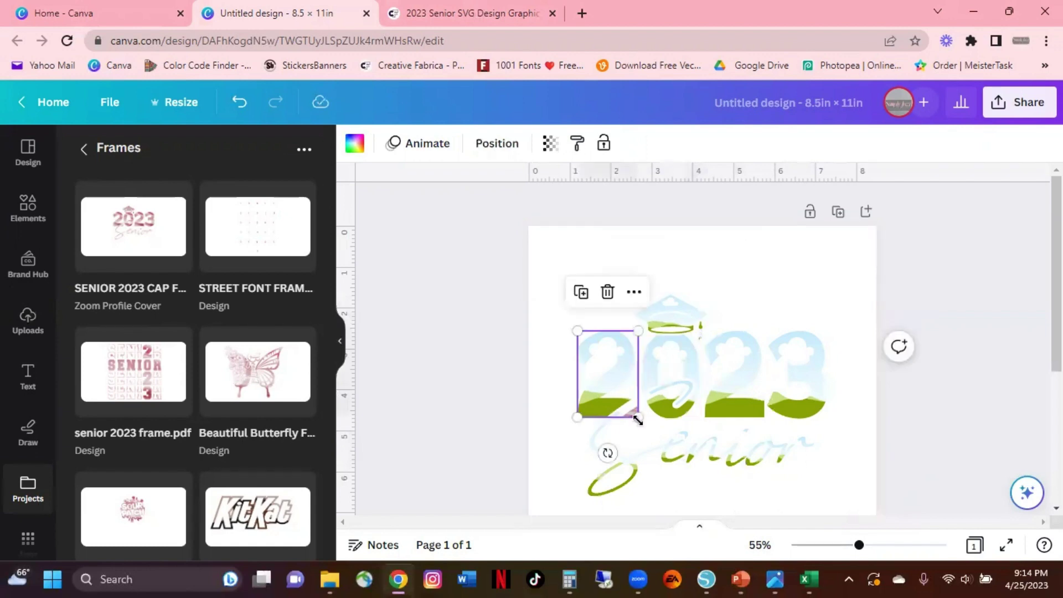
{"action": "left_click", "coordinate": [673, 446]}
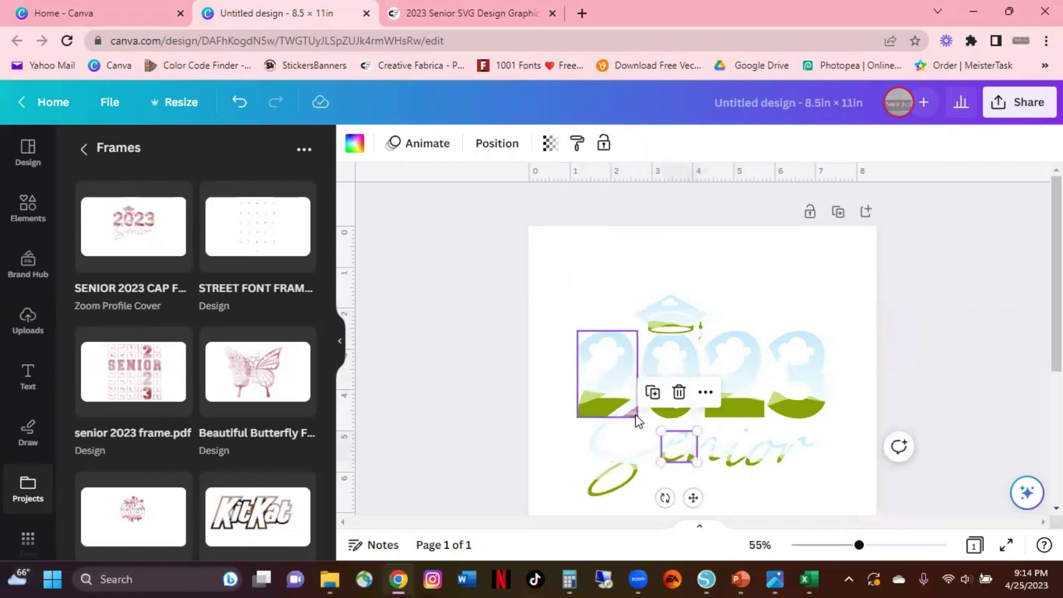
{"action": "left_click", "coordinate": [638, 421]}
{"action": "left_click", "coordinate": [771, 476]}
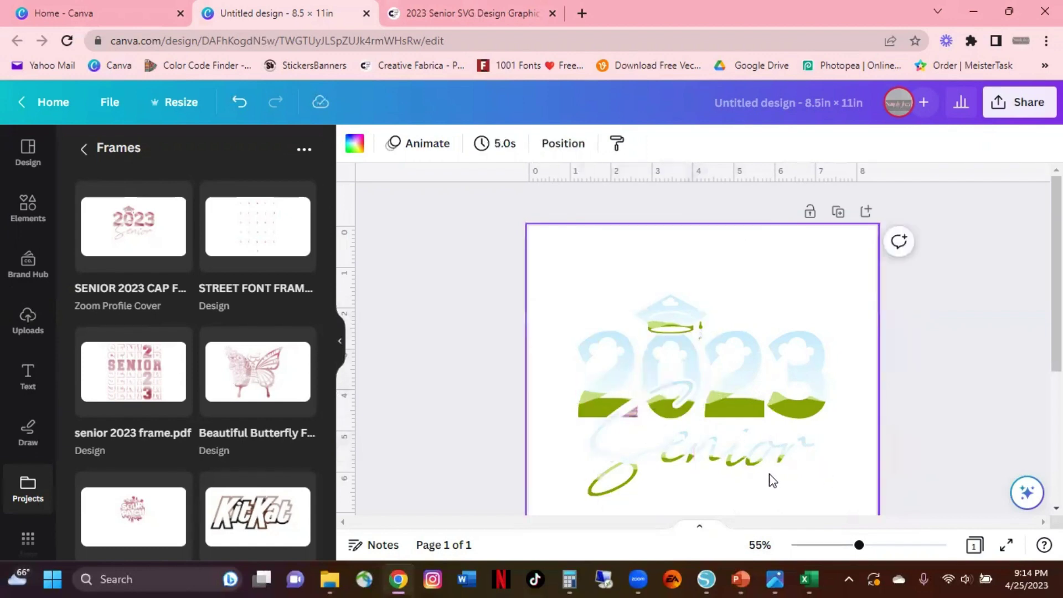
{"action": "left_click", "coordinate": [633, 416]}
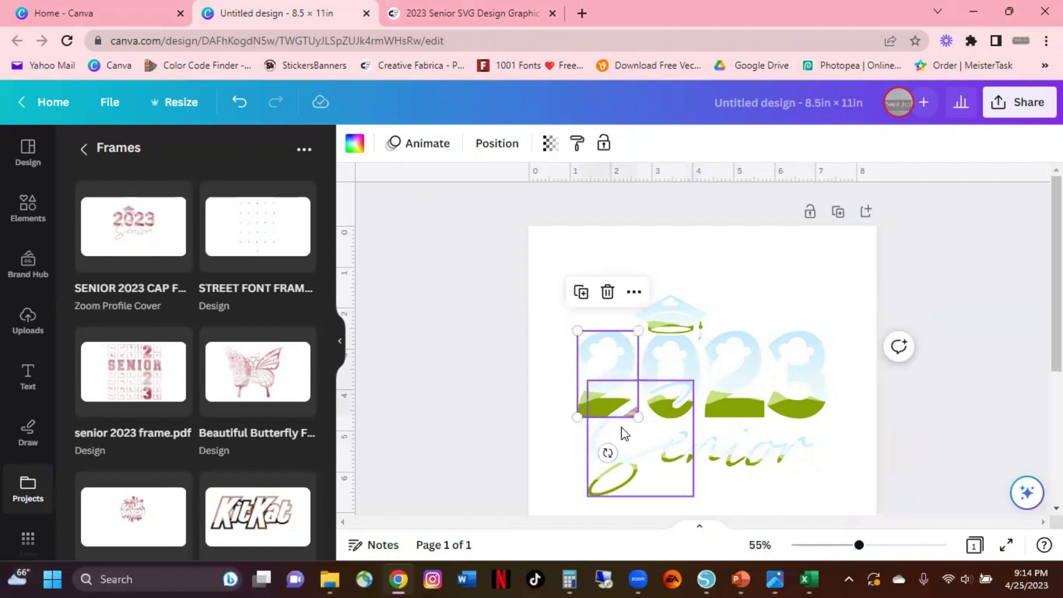
{"action": "left_click", "coordinate": [859, 332]}
{"action": "left_click", "coordinate": [602, 369]}
{"action": "left_click_drag", "start_coordinate": [600, 370], "coordinate": [592, 356]}
{"action": "mouse_move", "coordinate": [643, 418]}
{"action": "left_mouse_down"}
{"action": "mouse_move", "coordinate": [629, 415]}
{"action": "mouse_move", "coordinate": [819, 422]}
{"action": "mouse_move", "coordinate": [631, 412]}
{"action": "left_mouse_up"}
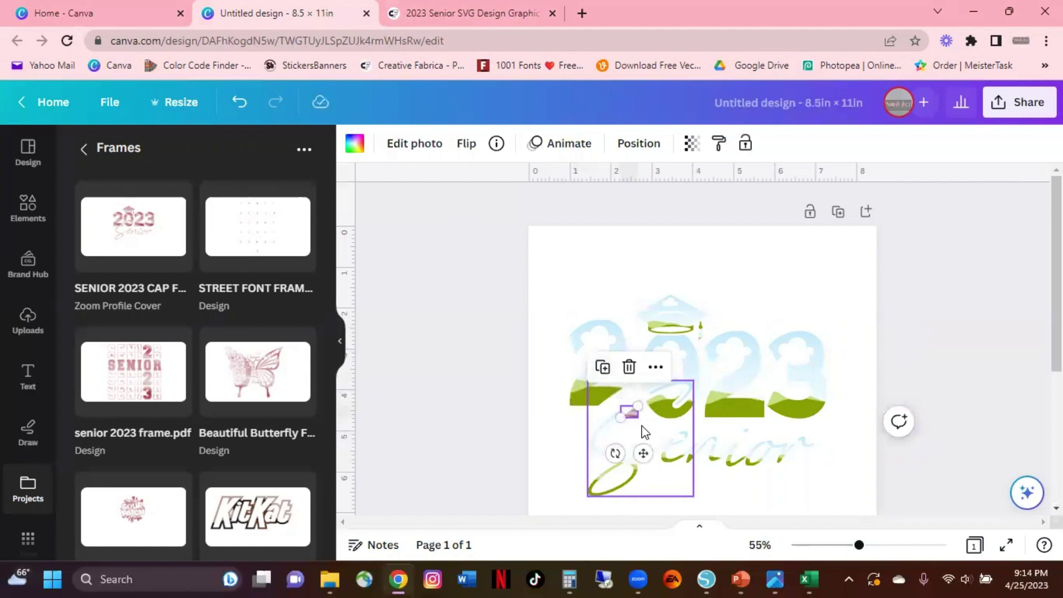
{"action": "left_click", "coordinate": [607, 331]}
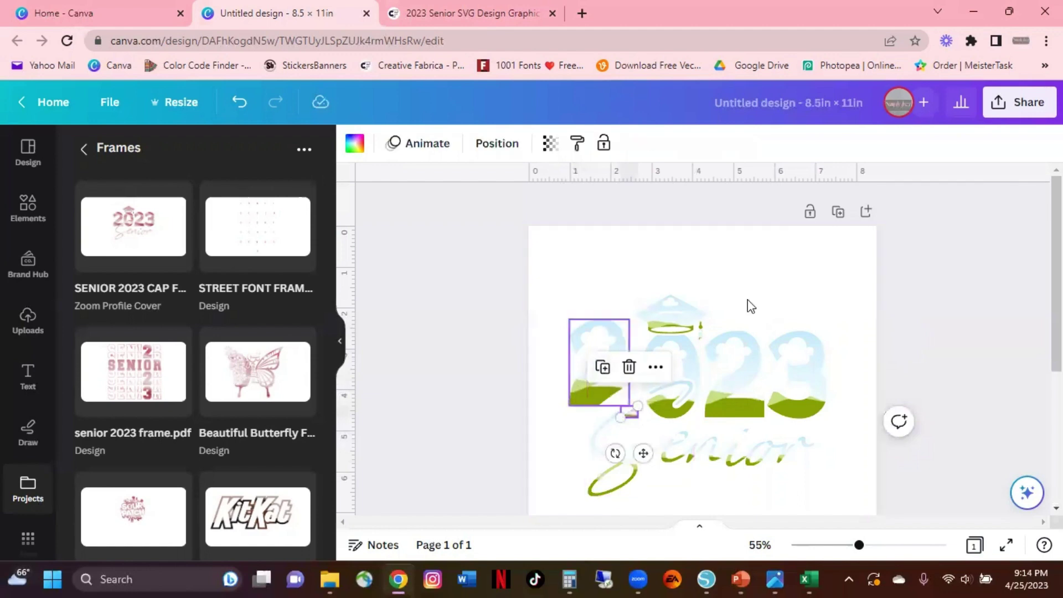
{"action": "left_click", "coordinate": [237, 108]}
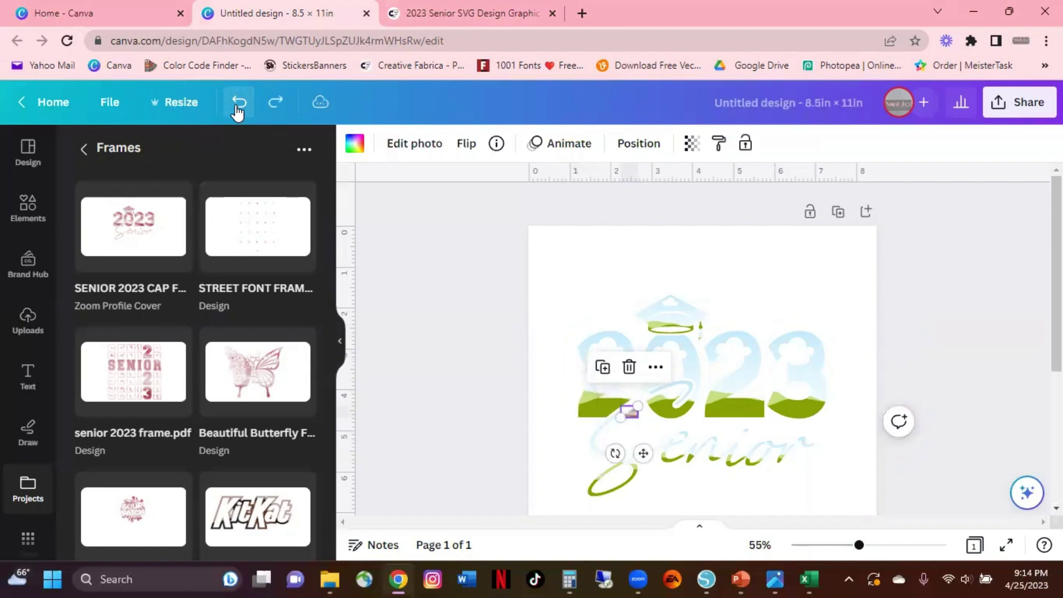
{"action": "left_click", "coordinate": [809, 244]}
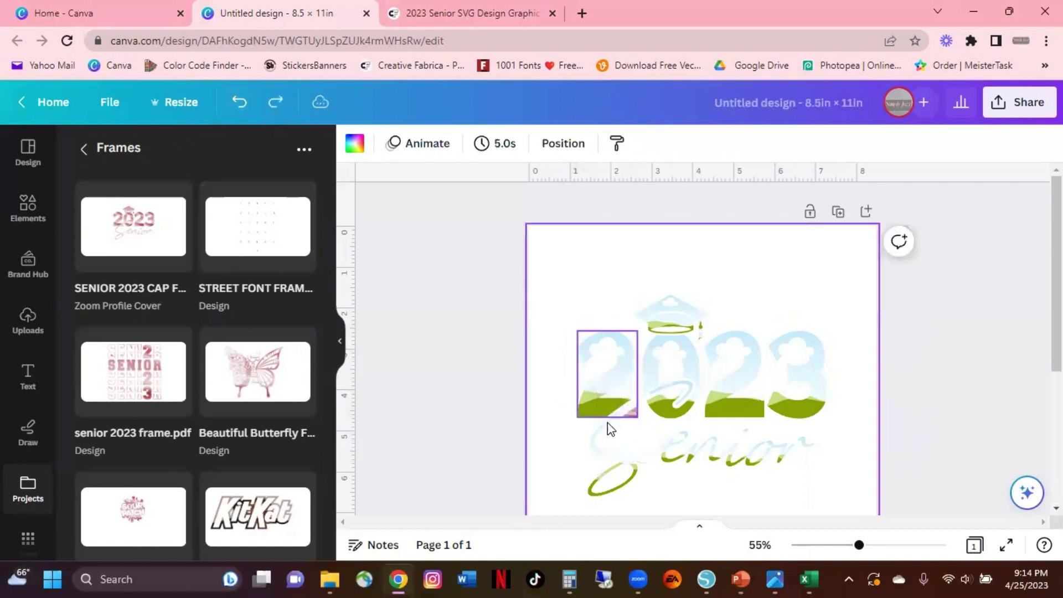
{"action": "left_click", "coordinate": [636, 417]}
{"action": "left_click", "coordinate": [851, 274]}
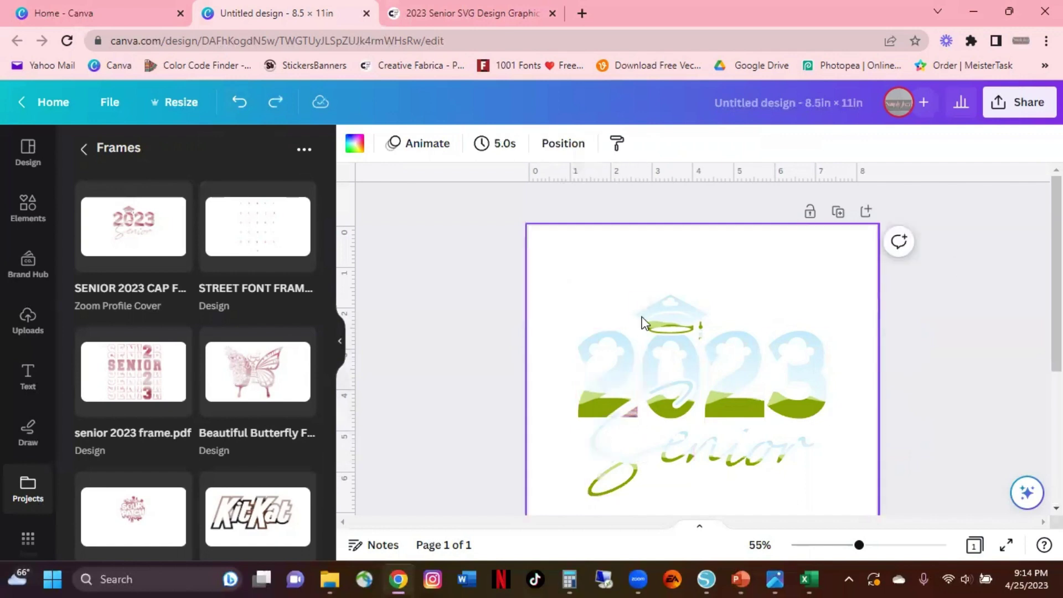
Empty the small leftover pink corner piece of the first 2, keeping the digit in place, and group the piece with that digit
{"action": "left_click", "coordinate": [617, 375]}
{"action": "left_click_drag", "start_coordinate": [617, 375], "coordinate": [610, 369]}
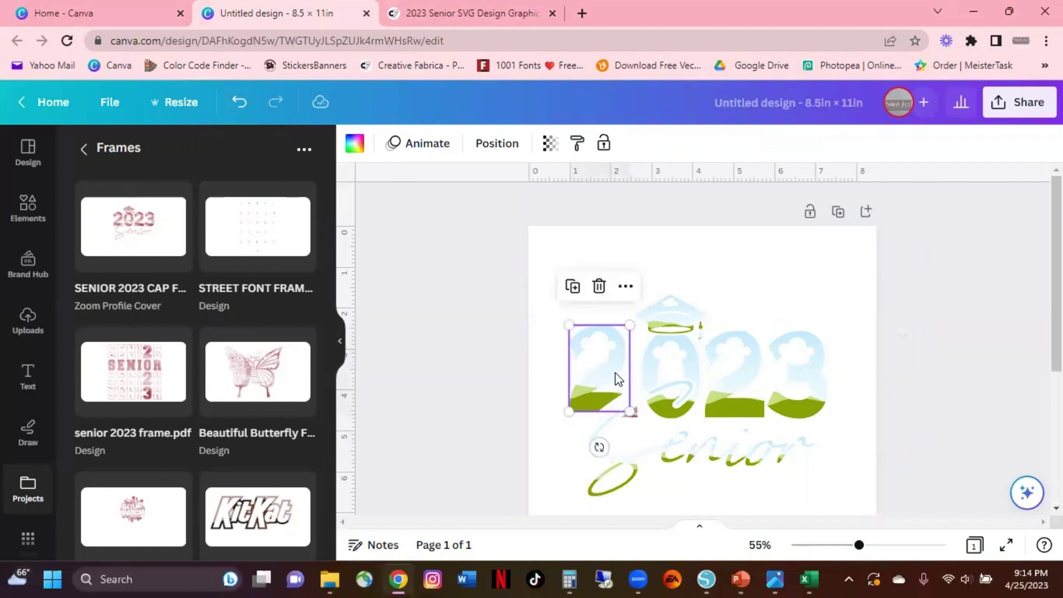
{"action": "left_click", "coordinate": [632, 412]}
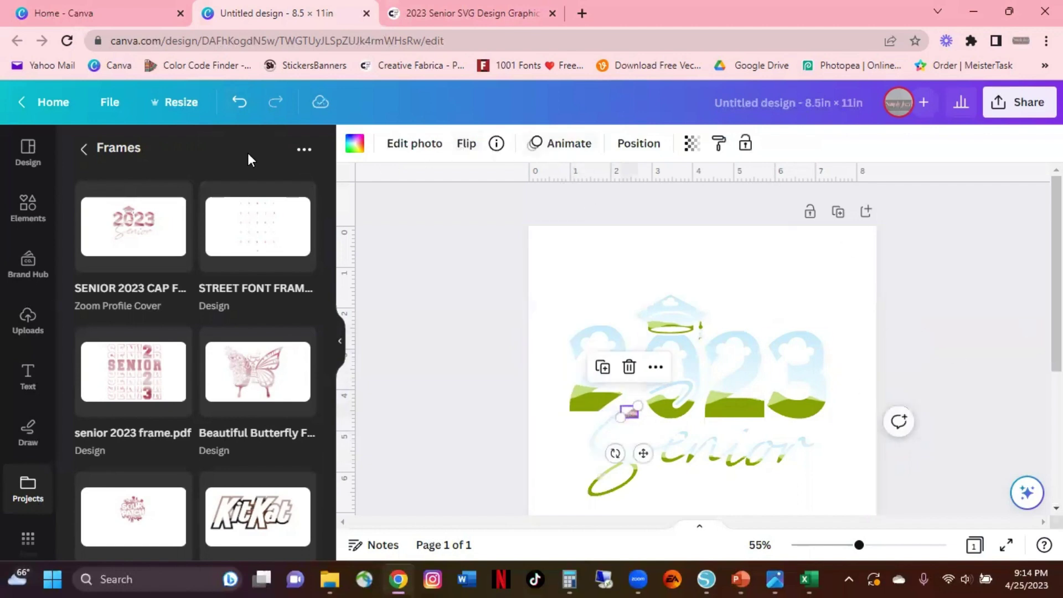
{"action": "left_click", "coordinate": [235, 110]}
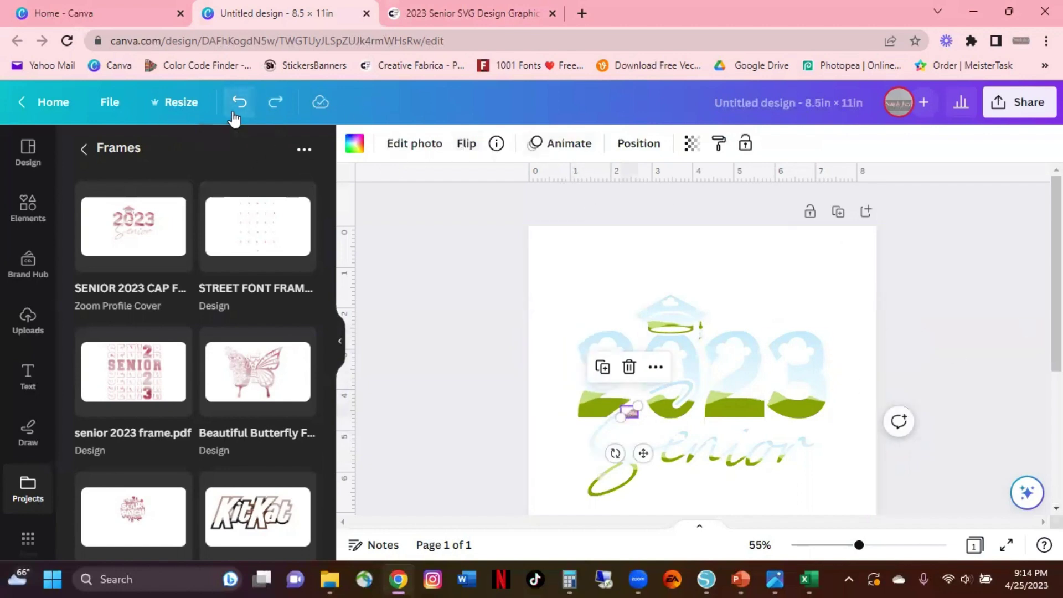
{"action": "left_click", "coordinate": [624, 408]}
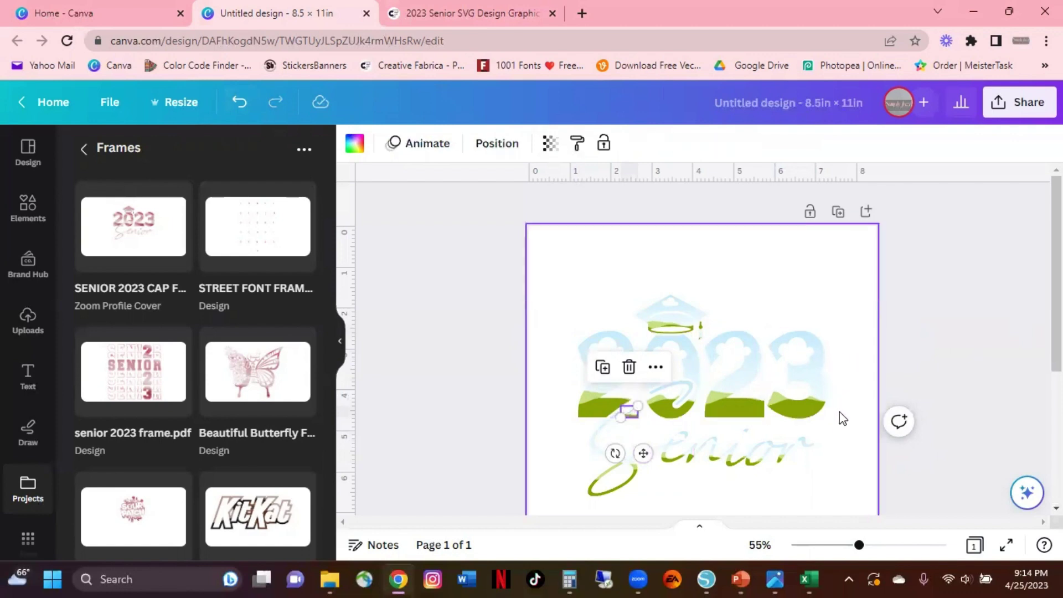
{"action": "left_click", "coordinate": [596, 400], "text": "shift"}
{"action": "left_click", "coordinate": [566, 290]}
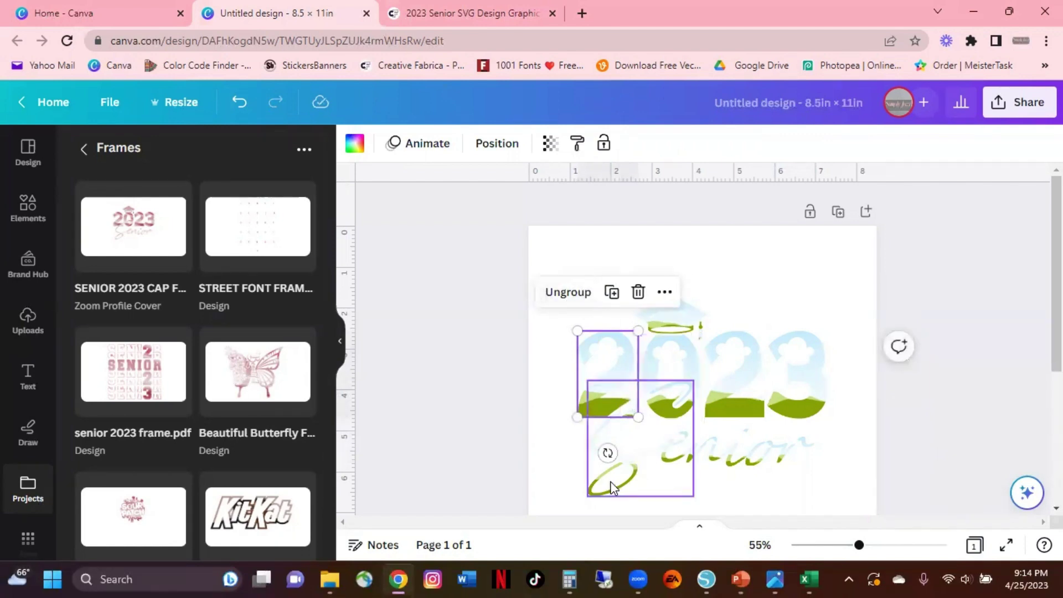
Group all the letter frames of the word Senior and deselect them
{"action": "left_click", "coordinate": [615, 464]}
{"action": "left_click_drag", "start_coordinate": [681, 465], "coordinate": [770, 470]}
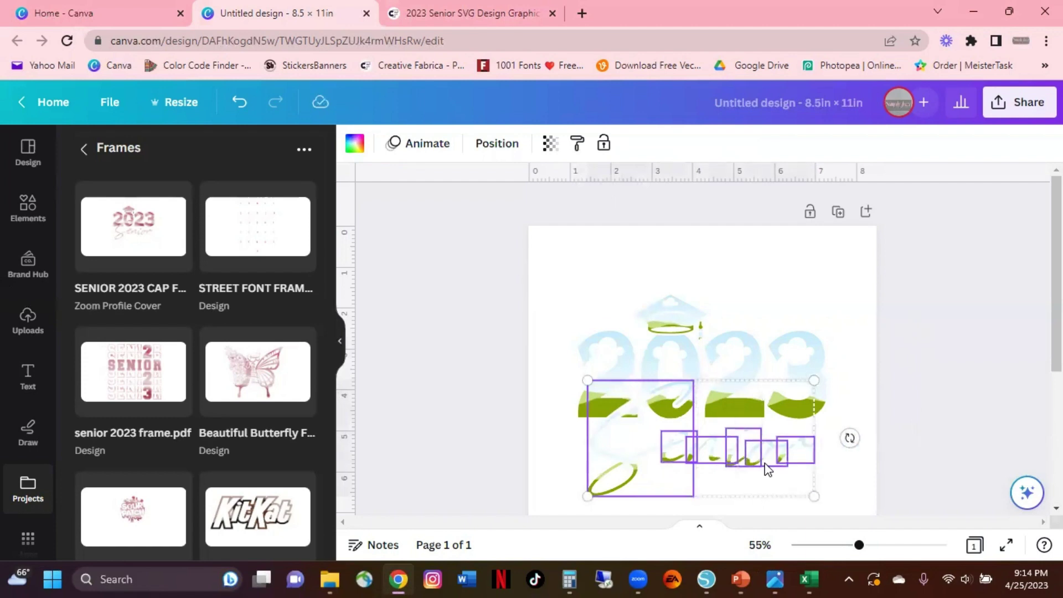
{"action": "left_click", "coordinate": [662, 342]}
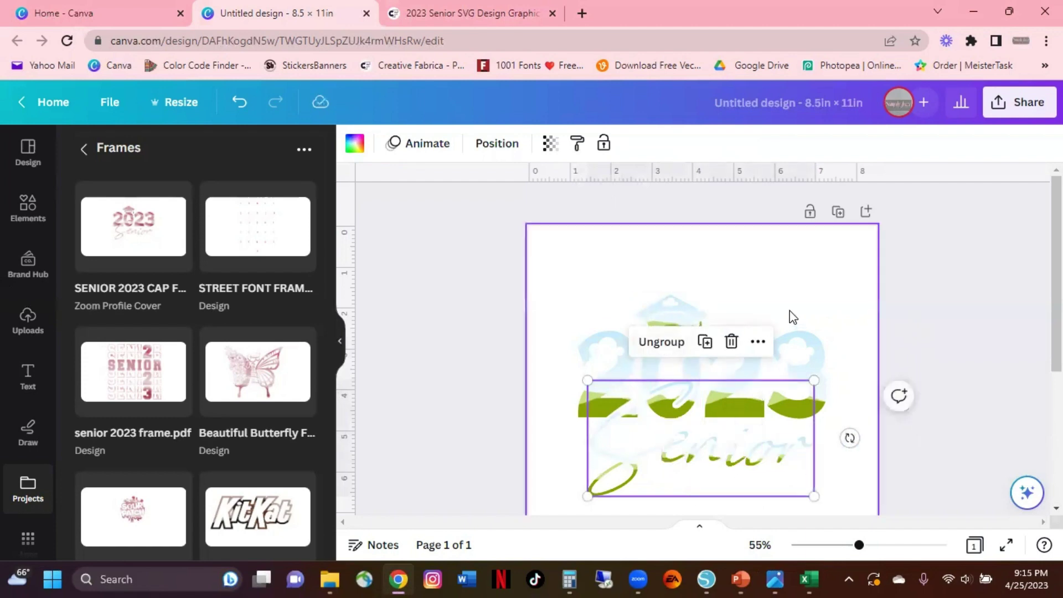
{"action": "left_click", "coordinate": [825, 290]}
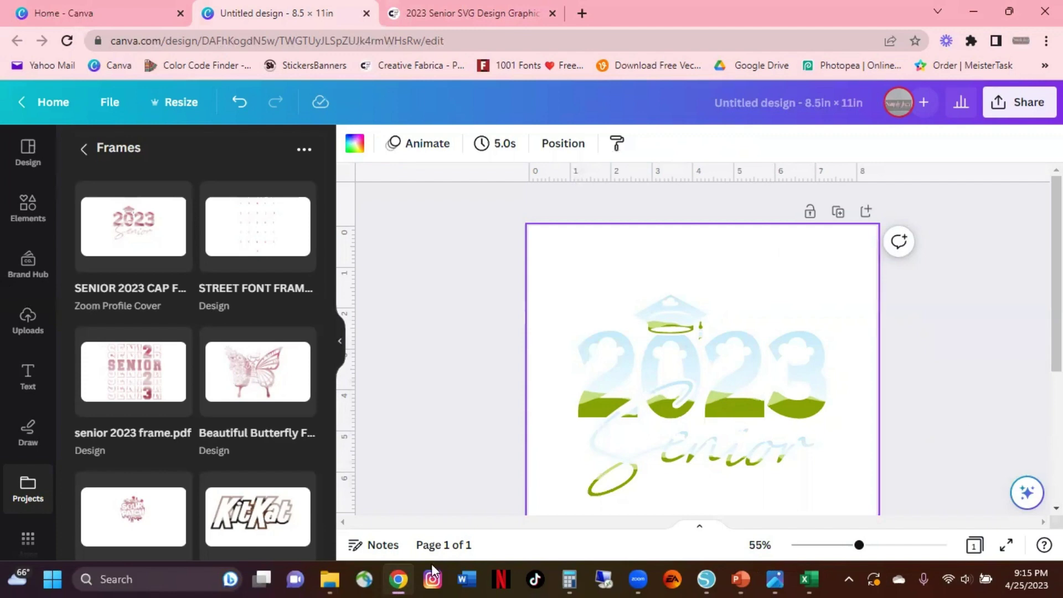
Set the page background color to black and look over the frames against it
{"action": "left_click", "coordinate": [355, 143]}
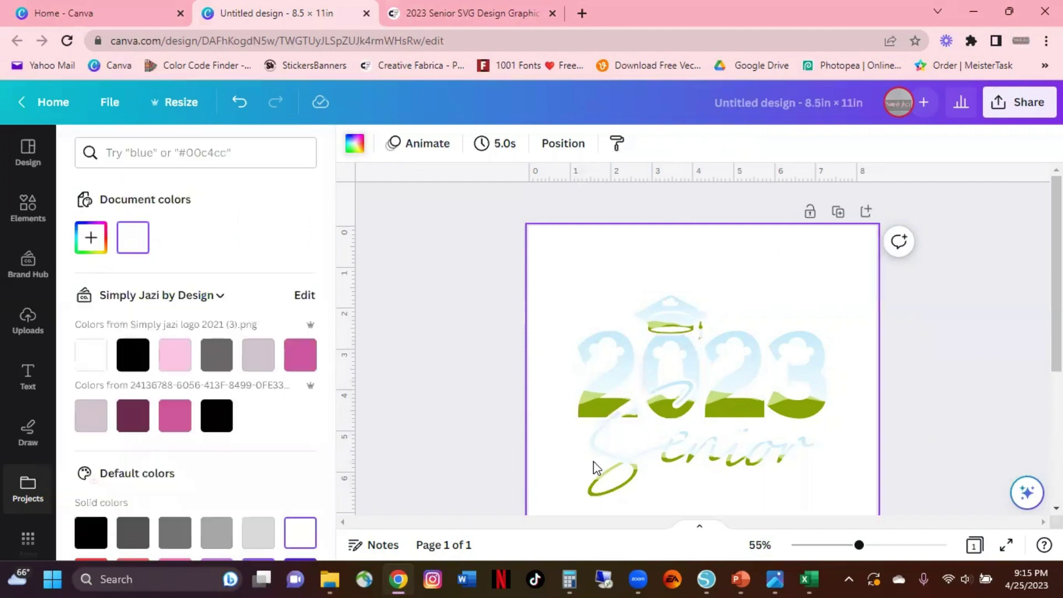
{"action": "left_click", "coordinate": [127, 367]}
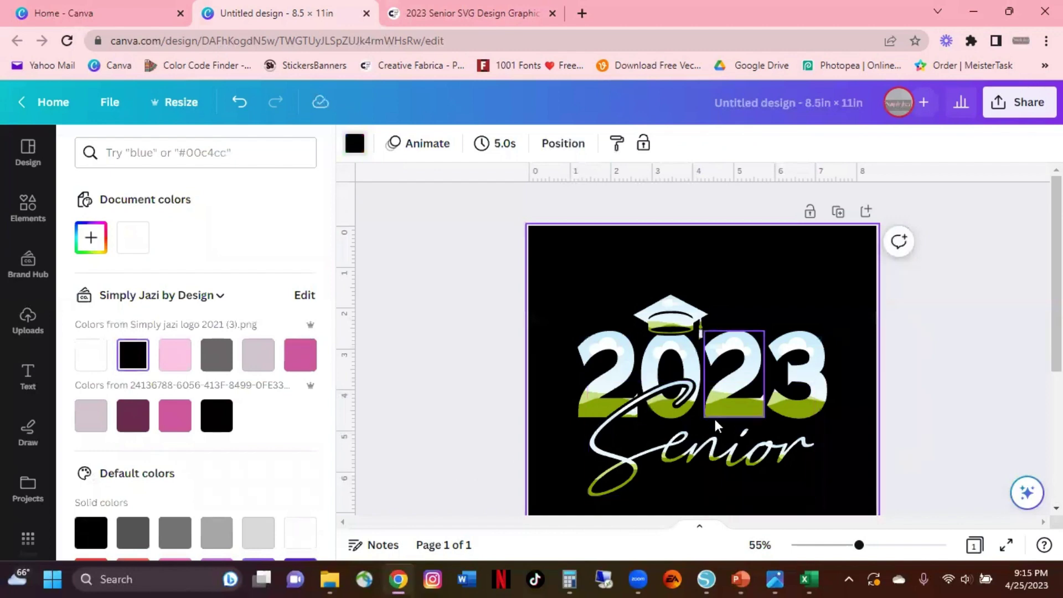
{"action": "scroll", "coordinate": [716, 420], "scroll_direction": "down", "scroll_amount": 3}
{"action": "scroll", "coordinate": [836, 401], "scroll_direction": "up", "scroll_amount": 3}
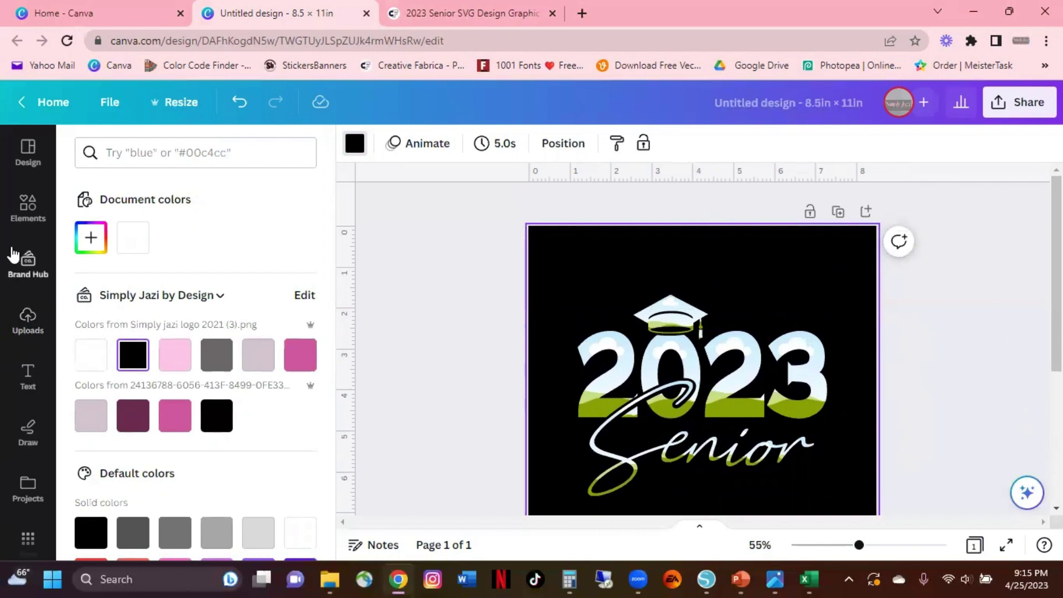
Search the elements for RED and fill the graduation cap frame with the red rectangle graphic
{"action": "left_click", "coordinate": [19, 211]}
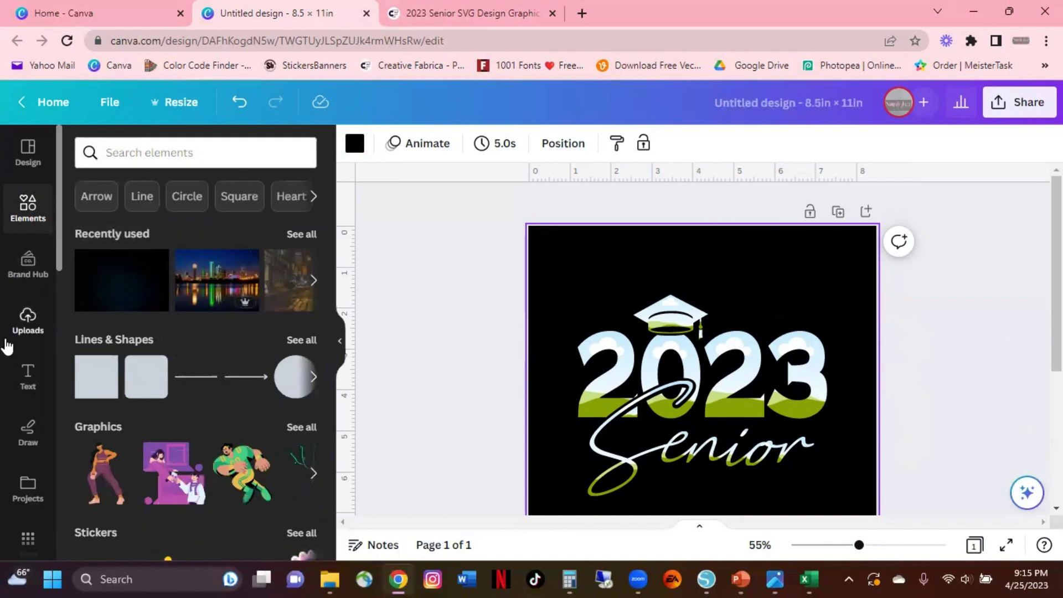
{"action": "left_click", "coordinate": [211, 160]}
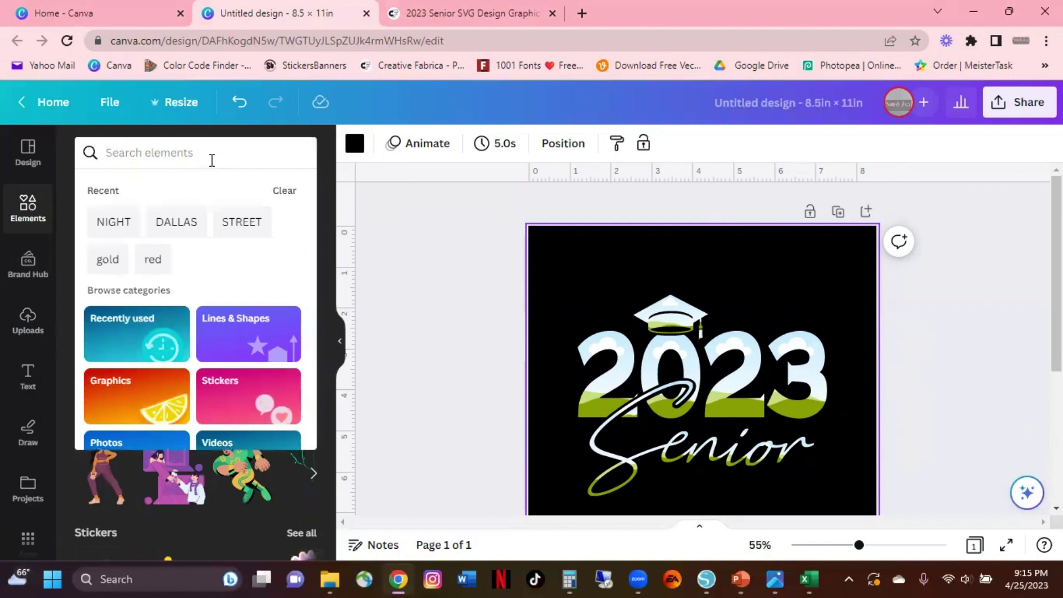
{"action": "type", "text": "RED"}
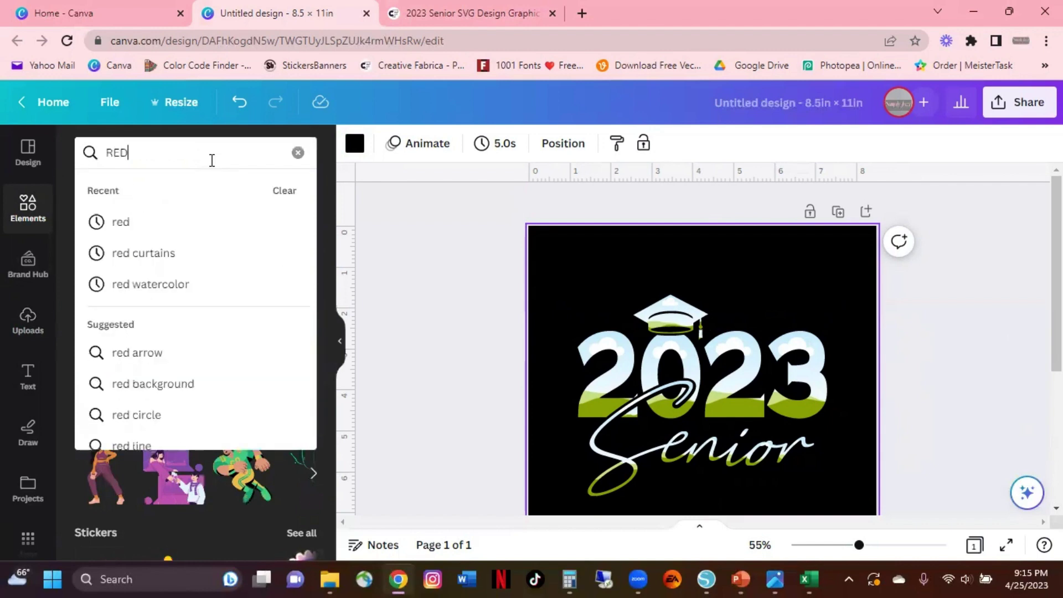
{"action": "key", "text": "Return"}
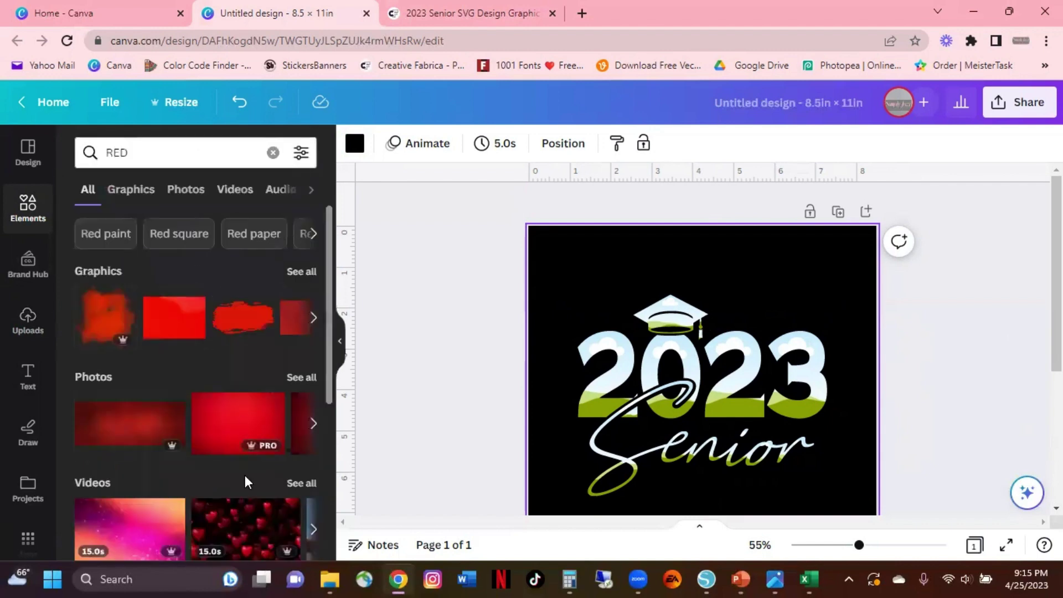
{"action": "left_click_drag", "start_coordinate": [173, 327], "coordinate": [673, 310]}
{"action": "key", "text": "Escape"}
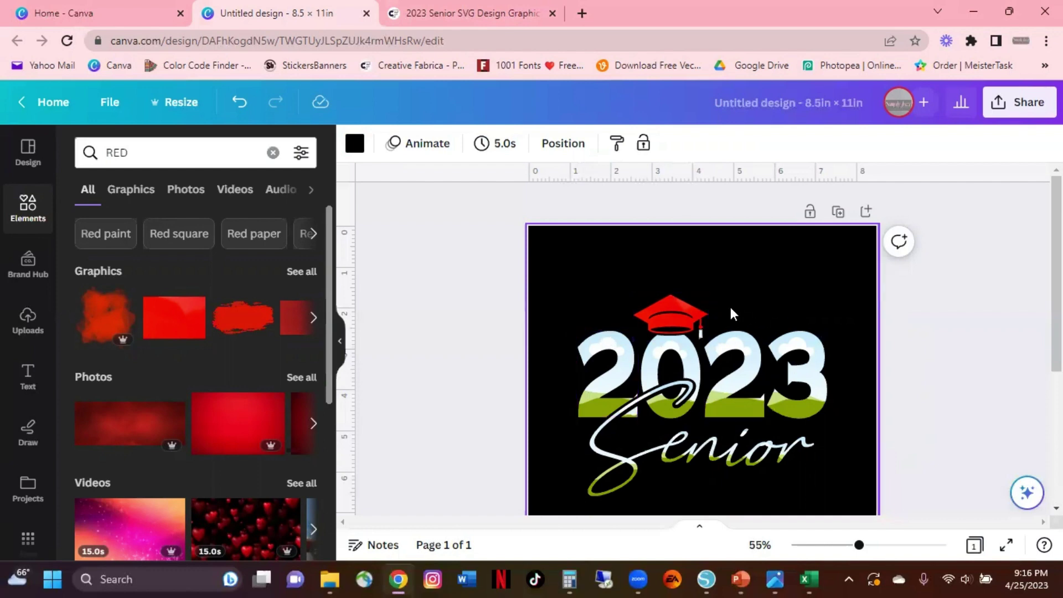
{"action": "left_click", "coordinate": [698, 325]}
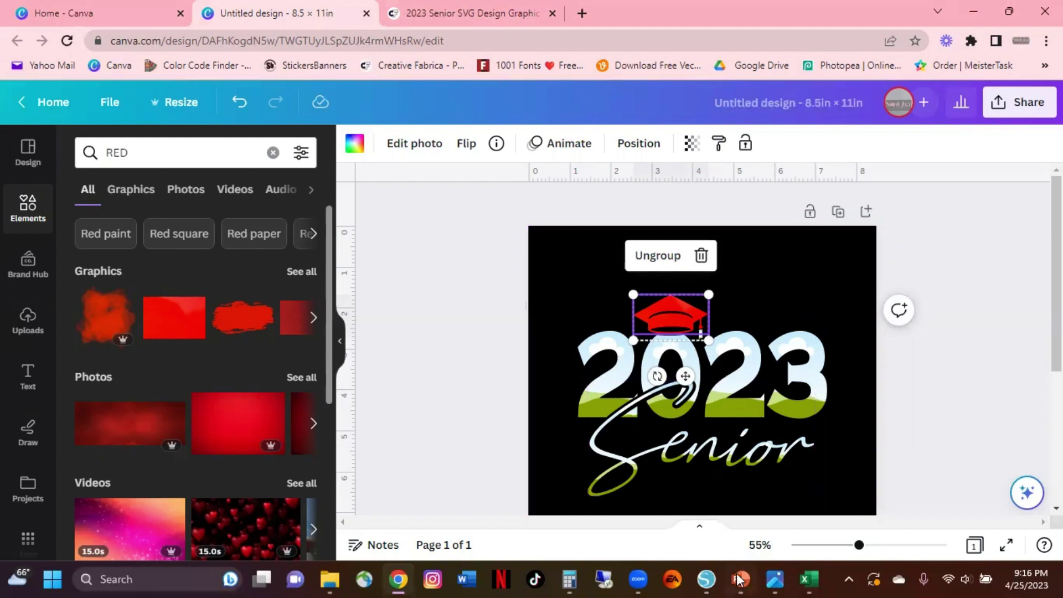
Switch to Silhouette Studio, examine how the graduation cap and tassel are built in the original design, and return to Canva
{"action": "left_click", "coordinate": [705, 579]}
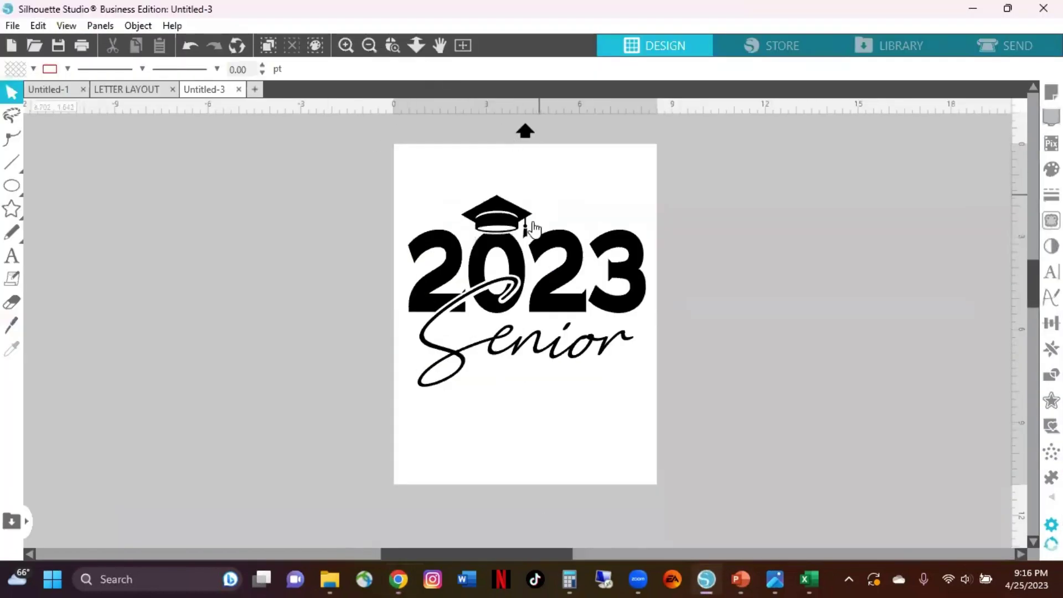
{"action": "left_click", "coordinate": [525, 238]}
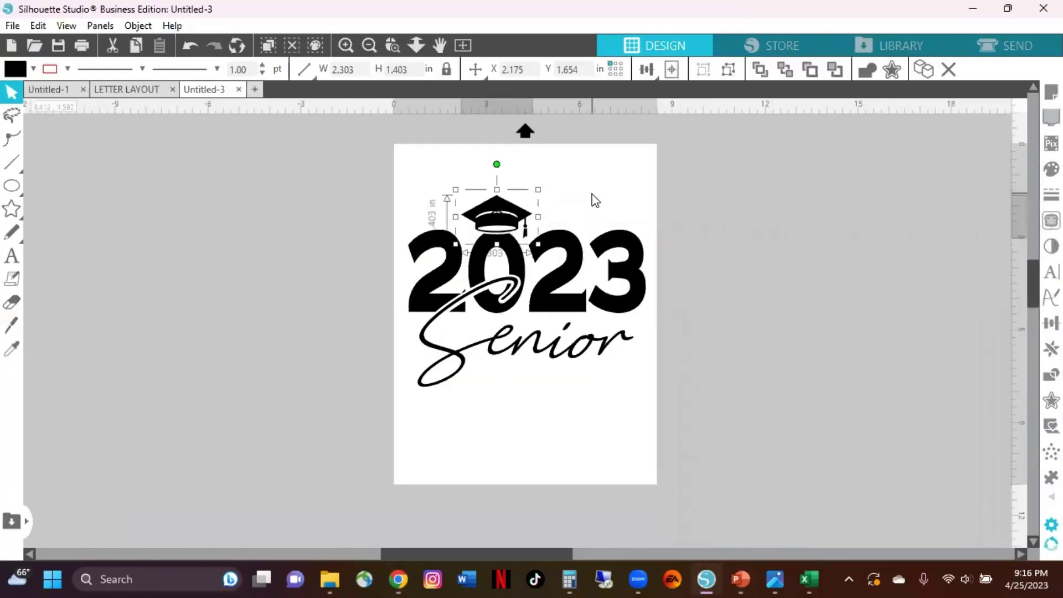
{"action": "left_click", "coordinate": [560, 212]}
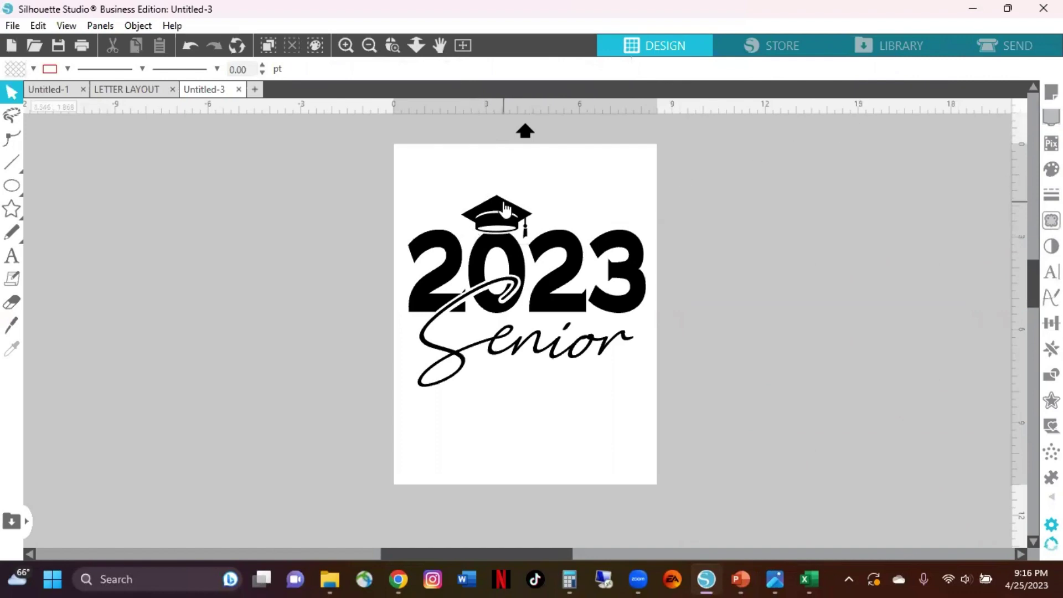
{"action": "left_click", "coordinate": [503, 207]}
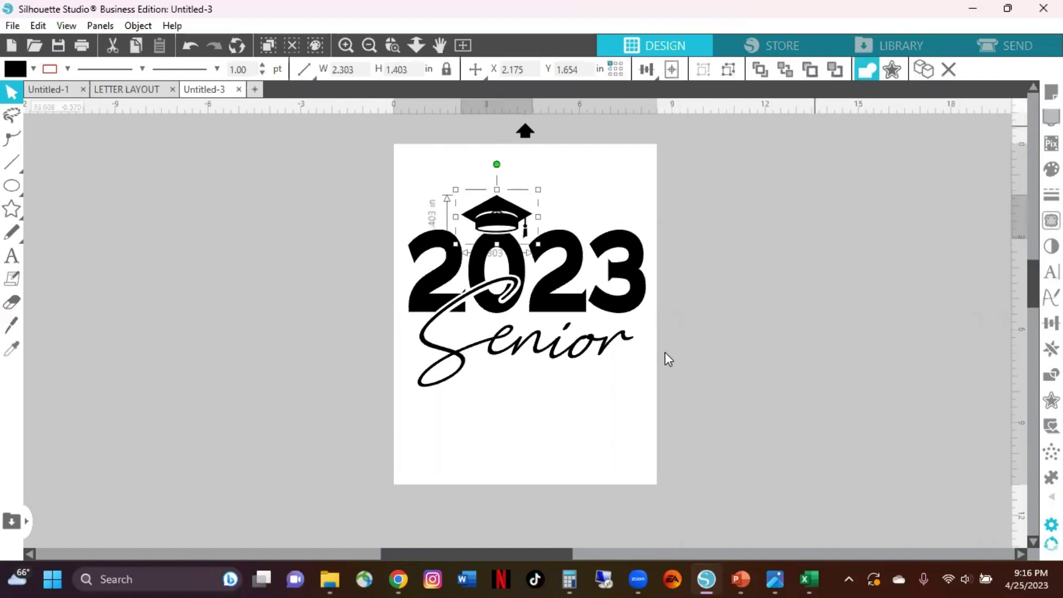
{"action": "left_click", "coordinate": [973, 10]}
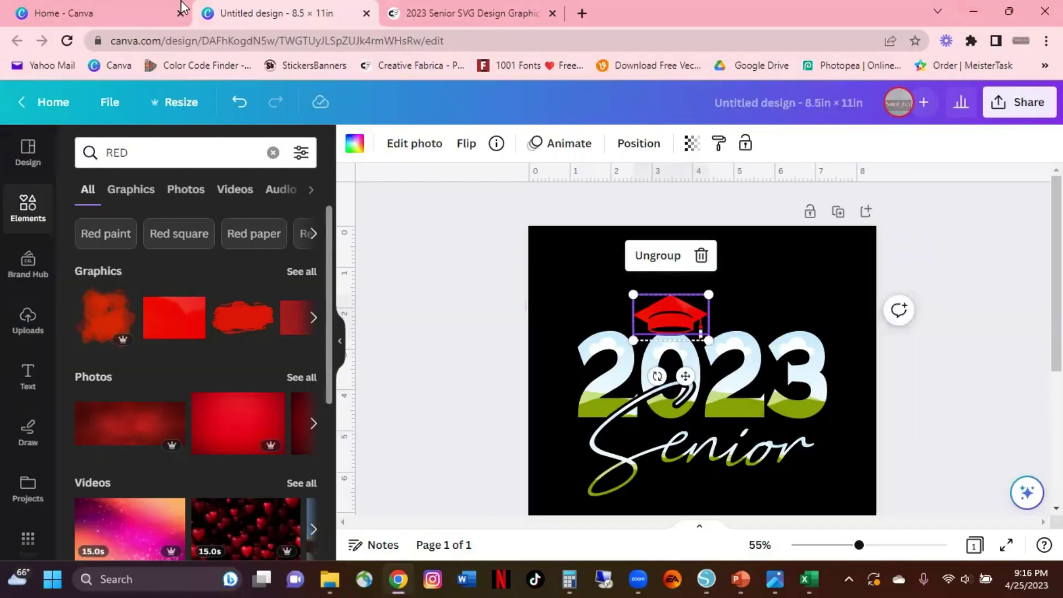
Fill the small tassel frame beside the graduation cap with the red rectangle graphic
{"action": "left_click", "coordinate": [825, 314]}
{"action": "left_click_drag", "start_coordinate": [175, 332], "coordinate": [704, 339]}
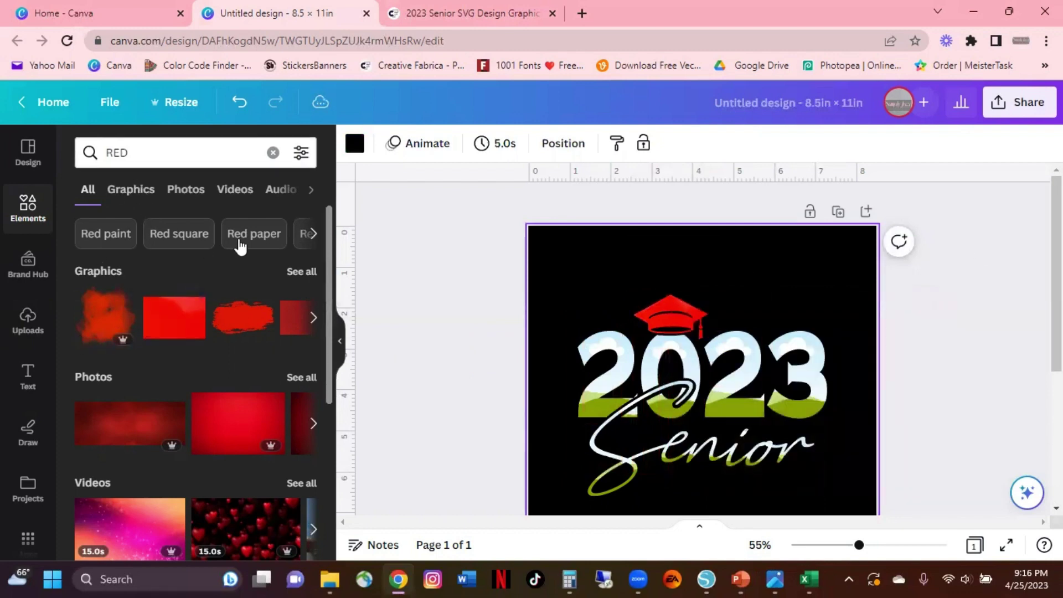
Search the elements for gold and browse the photo results for a gold texture
{"action": "left_click", "coordinate": [161, 156]}
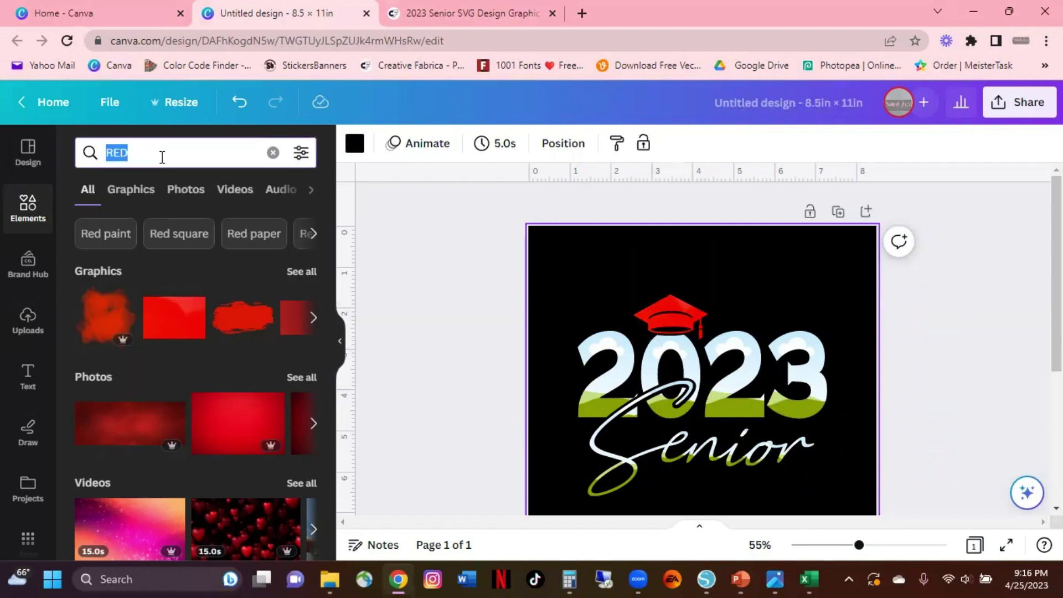
{"action": "type", "text": "G"}
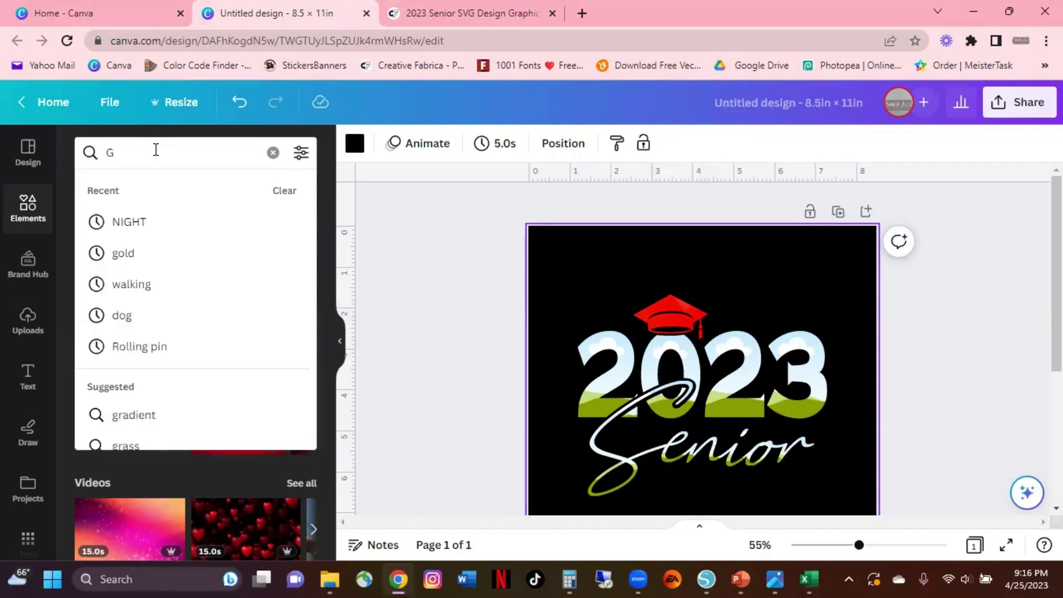
{"action": "left_click", "coordinate": [178, 254]}
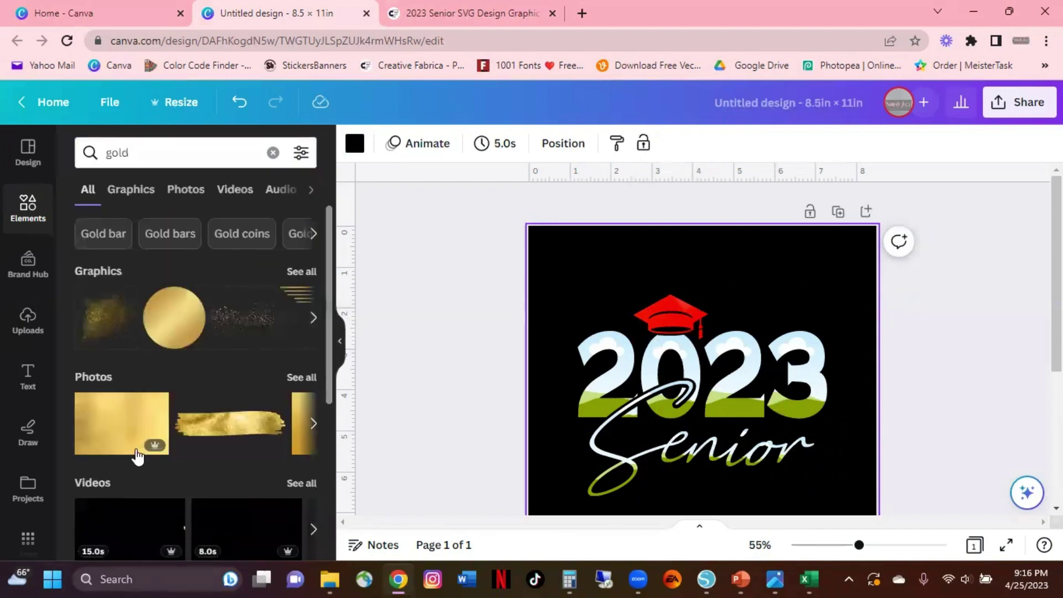
{"action": "left_click", "coordinate": [313, 430]}
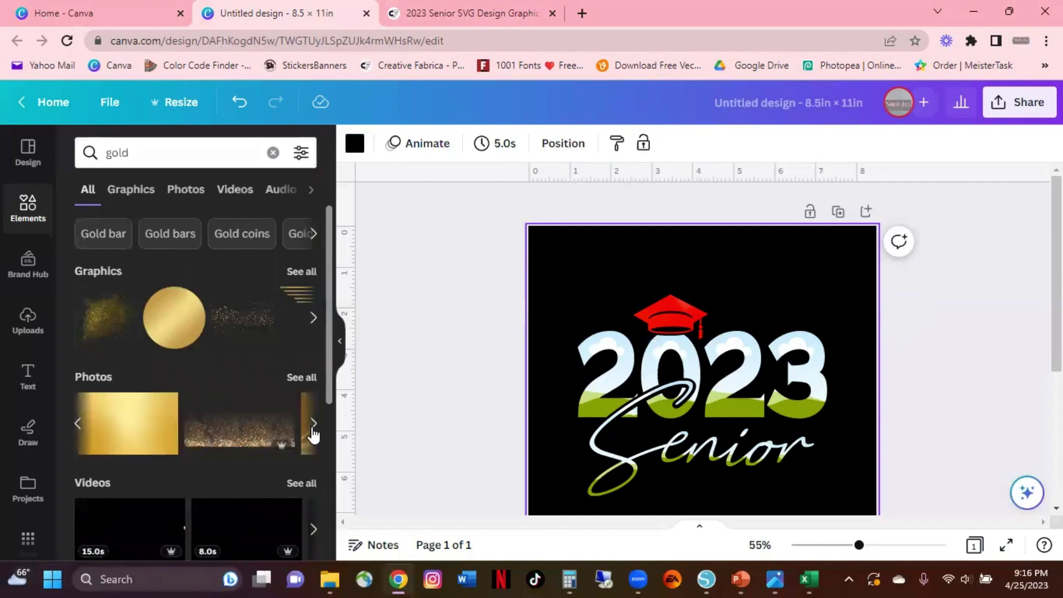
{"action": "left_click", "coordinate": [313, 430]}
{"action": "left_click", "coordinate": [314, 431]}
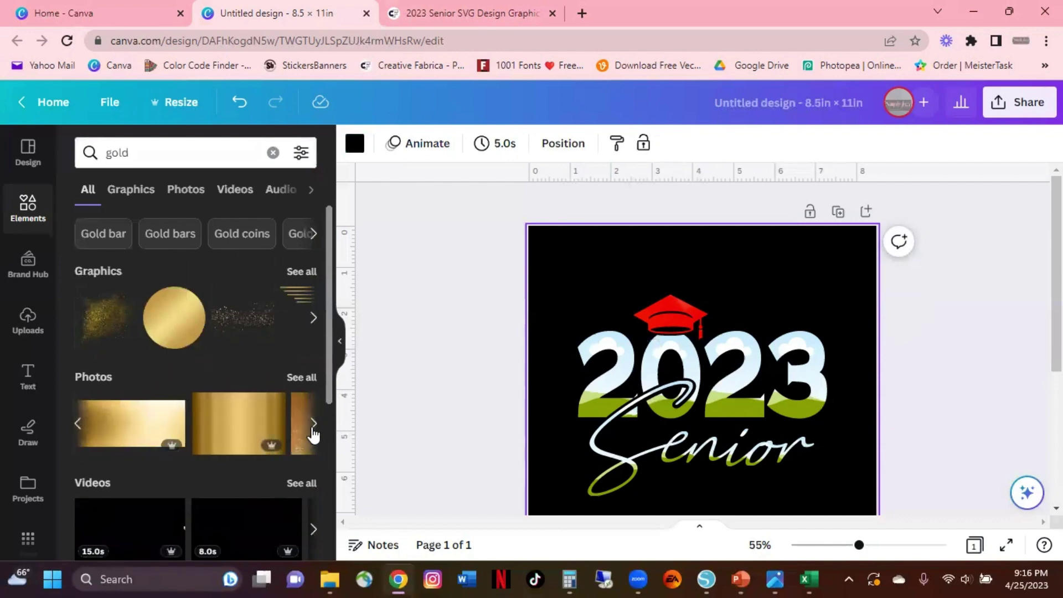
{"action": "left_click", "coordinate": [81, 431]}
Fill all the letter frames of the word Senior with the scratched gold foil texture photo
{"action": "left_click", "coordinate": [221, 422]}
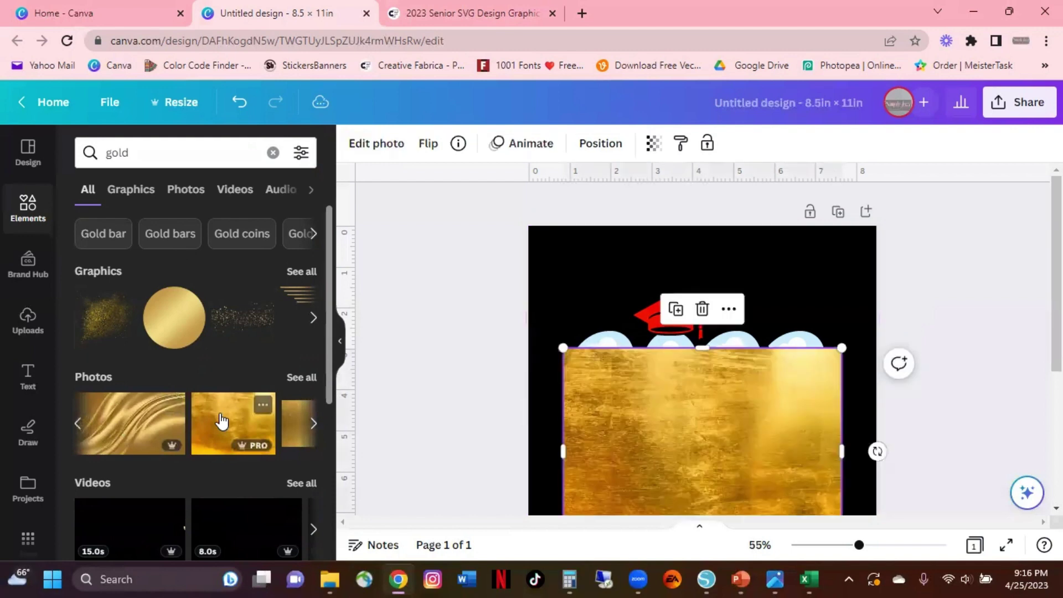
{"action": "left_click_drag", "start_coordinate": [639, 411], "coordinate": [268, 454]}
{"action": "left_click", "coordinate": [208, 438]}
{"action": "left_click", "coordinate": [235, 424]}
{"action": "left_click", "coordinate": [229, 425]}
{"action": "left_click", "coordinate": [439, 486]}
{"action": "left_click", "coordinate": [230, 434]}
{"action": "left_click", "coordinate": [243, 435]}
{"action": "left_click_drag", "start_coordinate": [749, 442], "coordinate": [775, 450]}
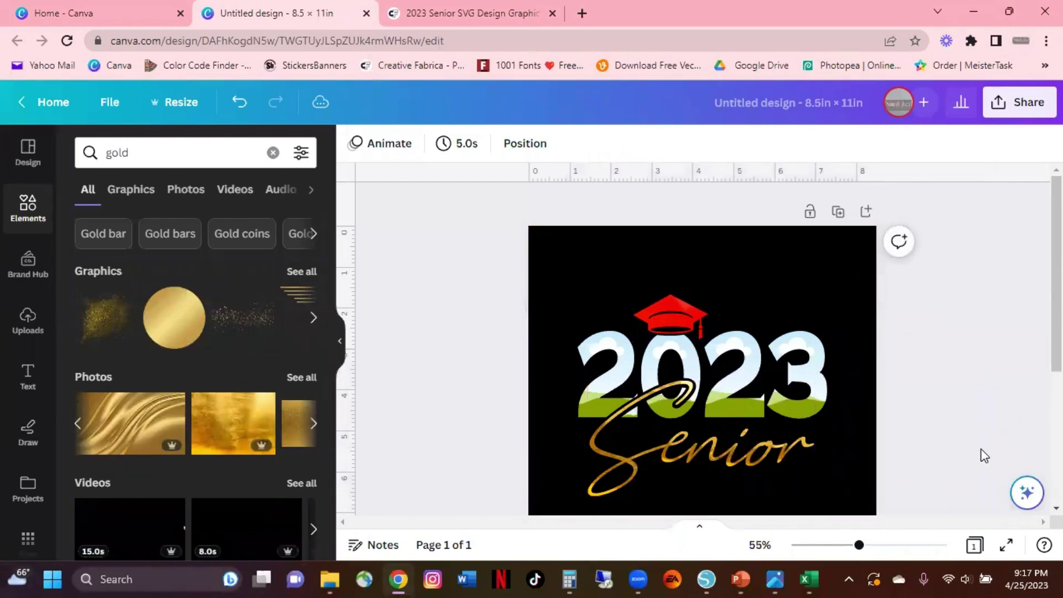
Search the elements for GRAD and show all matching photos
{"action": "left_click", "coordinate": [314, 424]}
{"action": "left_click", "coordinate": [313, 424]}
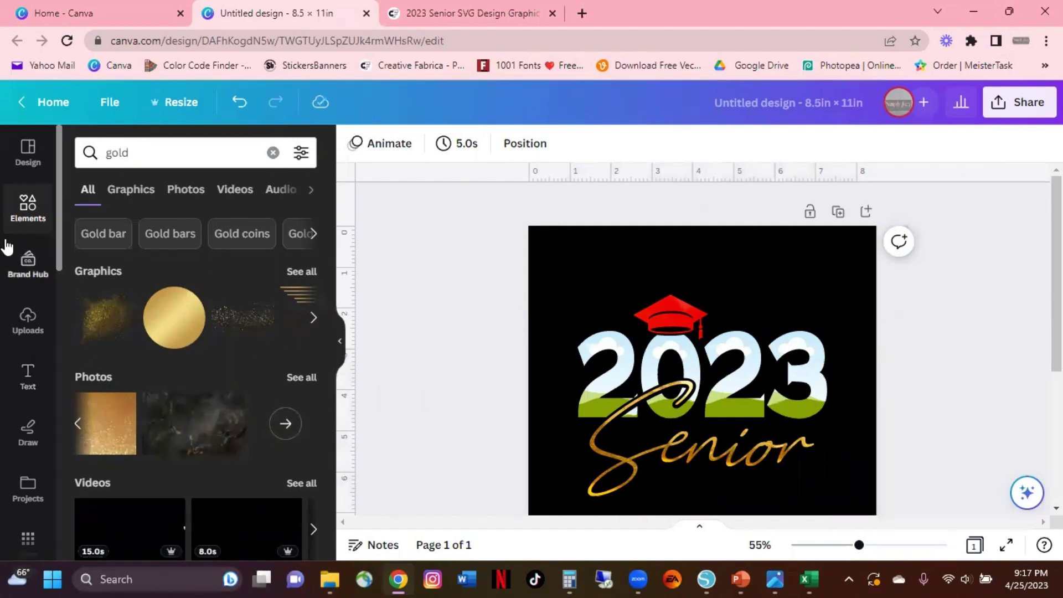
{"action": "left_click", "coordinate": [22, 210]}
{"action": "left_click", "coordinate": [143, 158]}
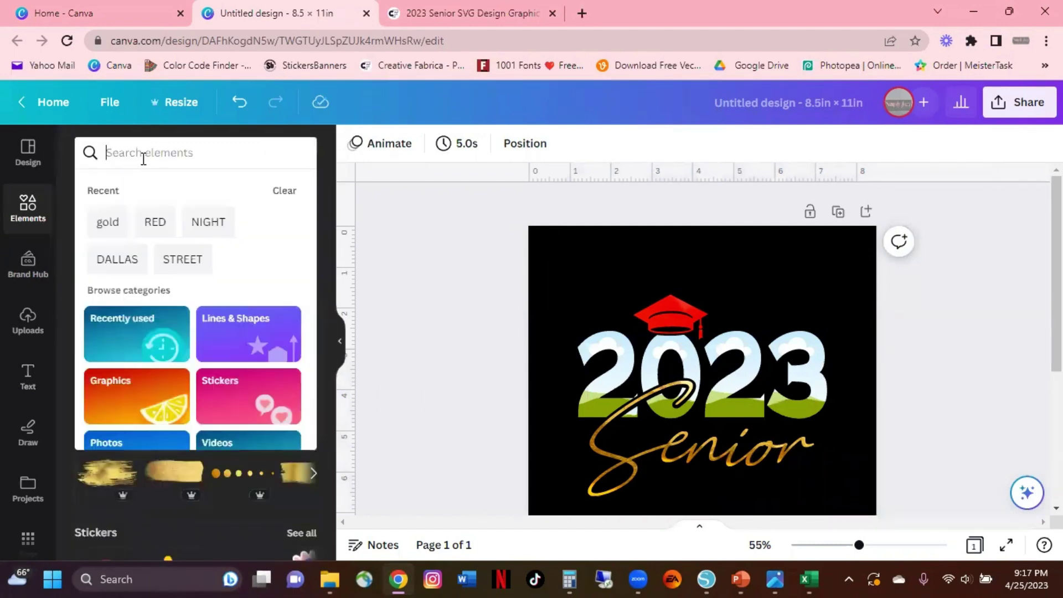
{"action": "type", "text": "GRAD"}
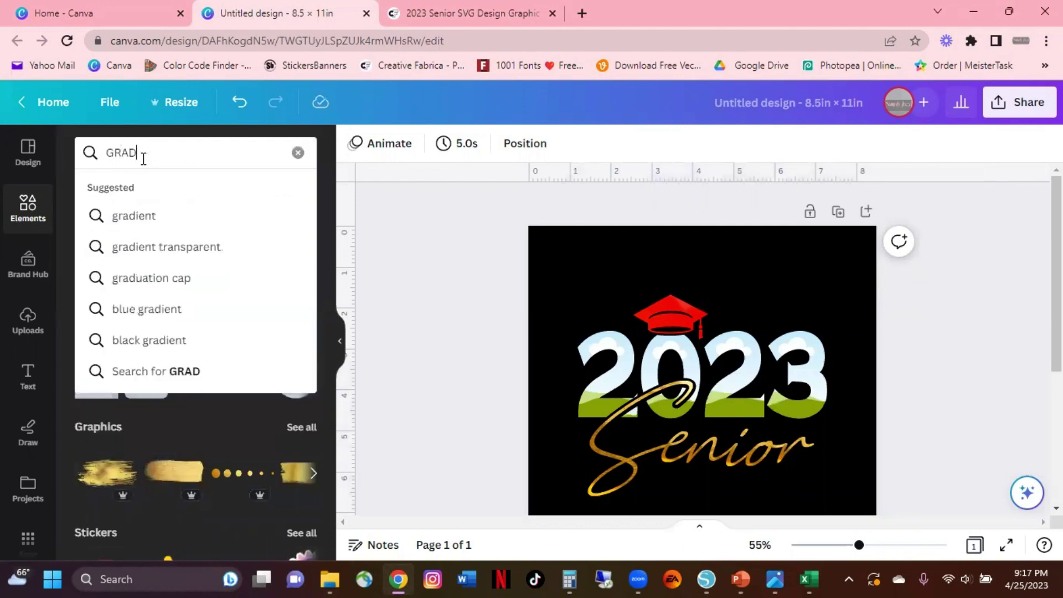
{"action": "key", "text": "Return"}
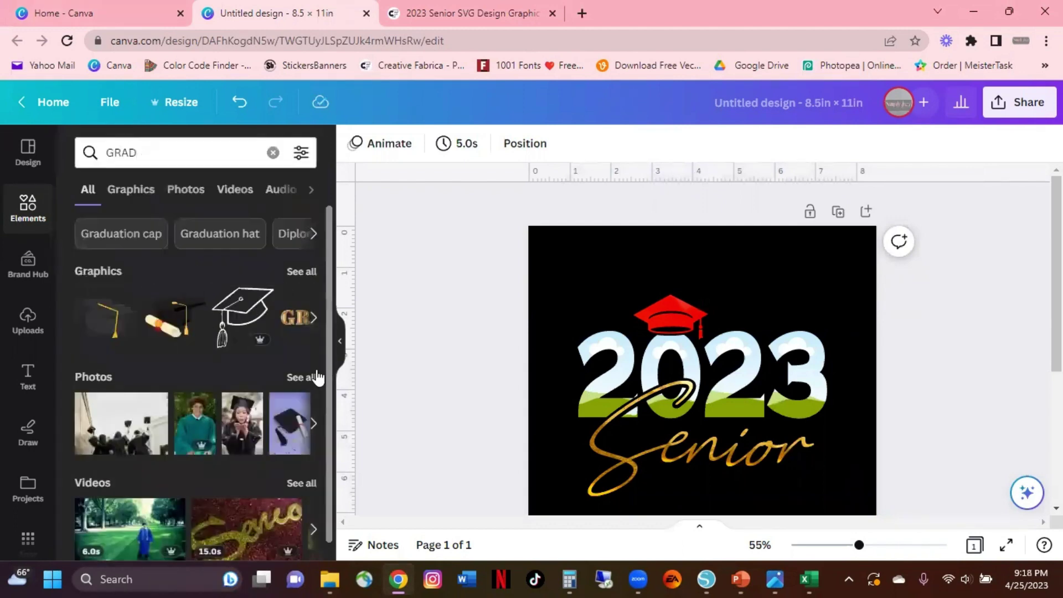
{"action": "left_click", "coordinate": [302, 377]}
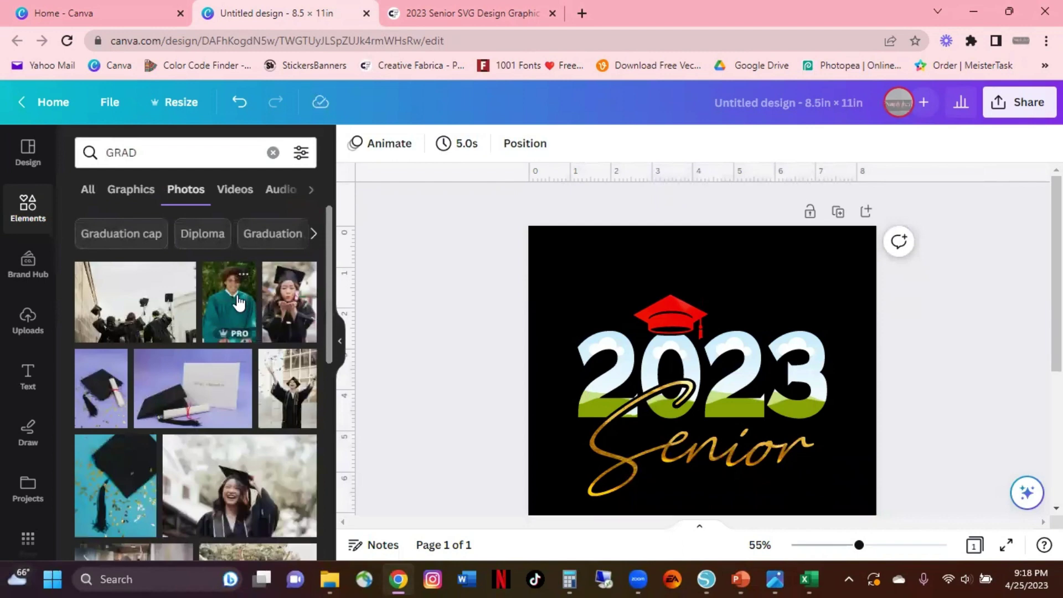
Fill the first 2 with the photo of the graduate in a teal gown
{"action": "left_click", "coordinate": [234, 315]}
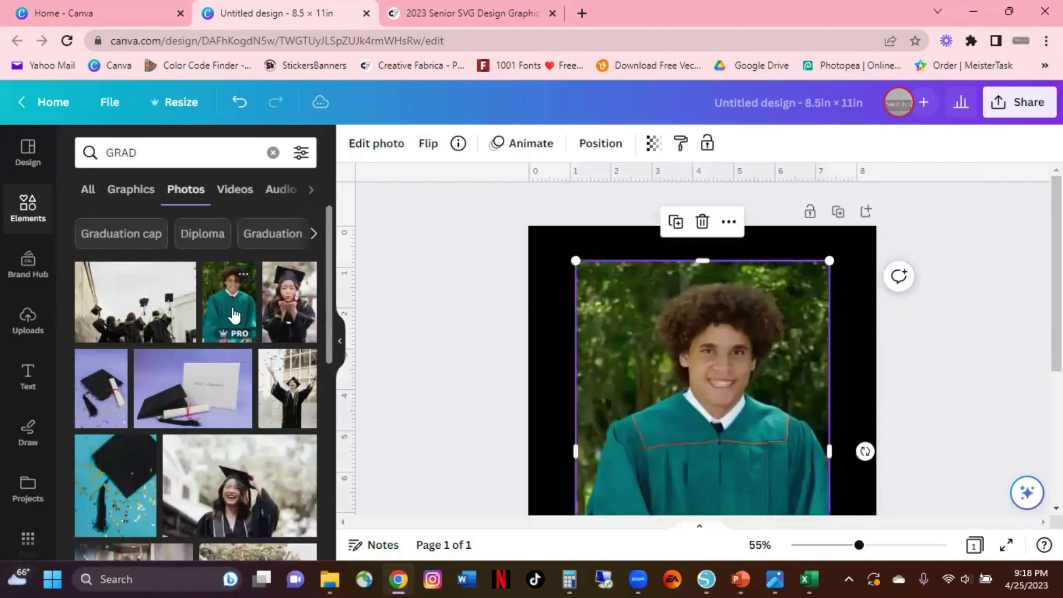
{"action": "left_click_drag", "start_coordinate": [765, 393], "coordinate": [628, 377]}
{"action": "left_click", "coordinate": [627, 359]}
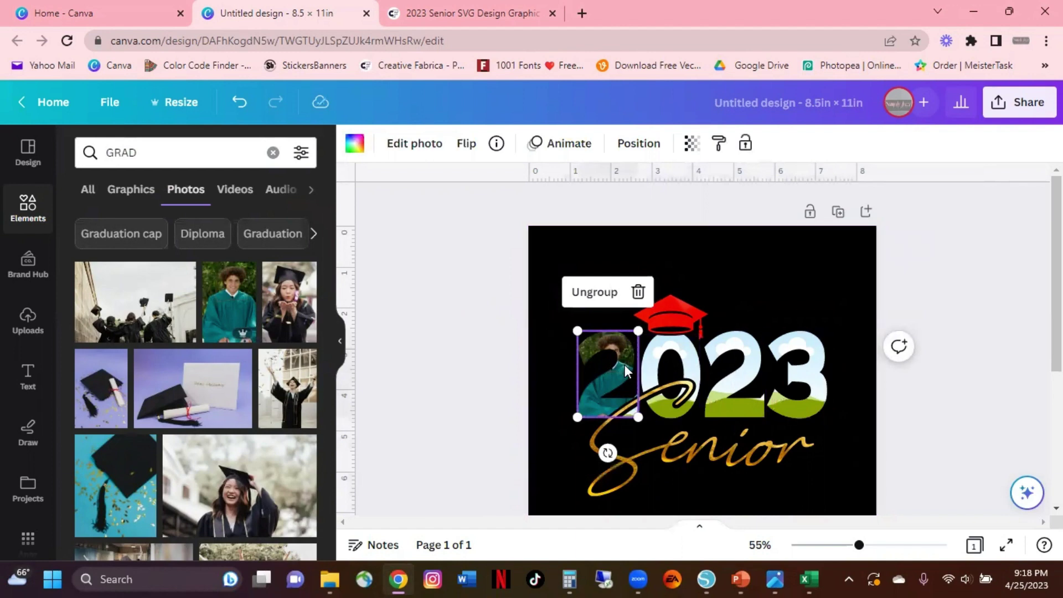
{"action": "left_click", "coordinate": [715, 305]}
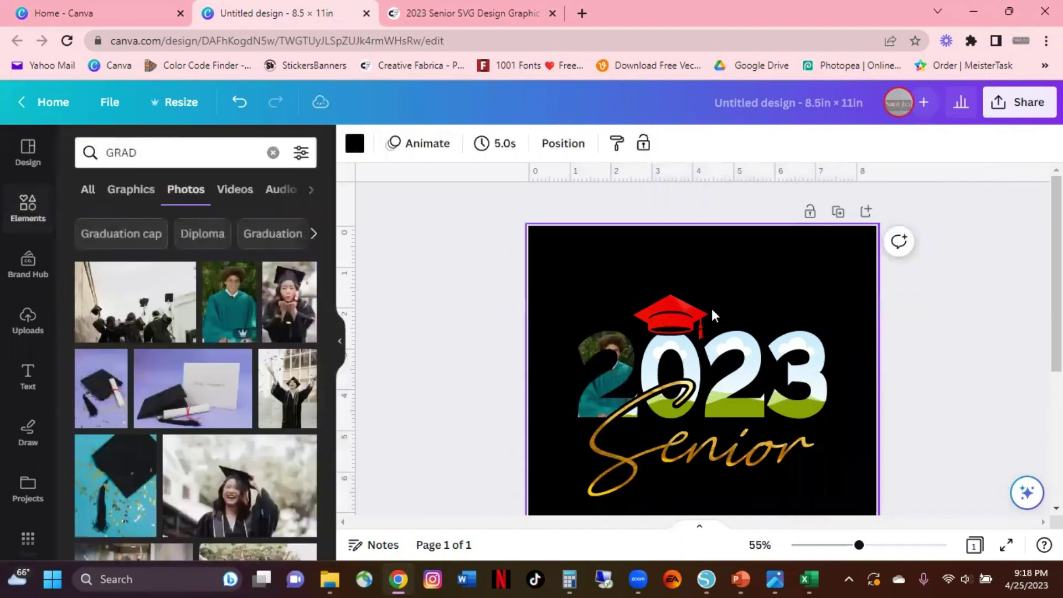
Enlarge and reposition the photo inside the first 2 so the graduate's face shows within the digit
{"action": "left_click", "coordinate": [629, 367]}
{"action": "double_click", "coordinate": [629, 368]}
{"action": "left_click_drag", "start_coordinate": [622, 387], "coordinate": [667, 417]}
{"action": "left_click_drag", "start_coordinate": [626, 387], "coordinate": [642, 370]}
{"action": "left_click", "coordinate": [785, 282]}
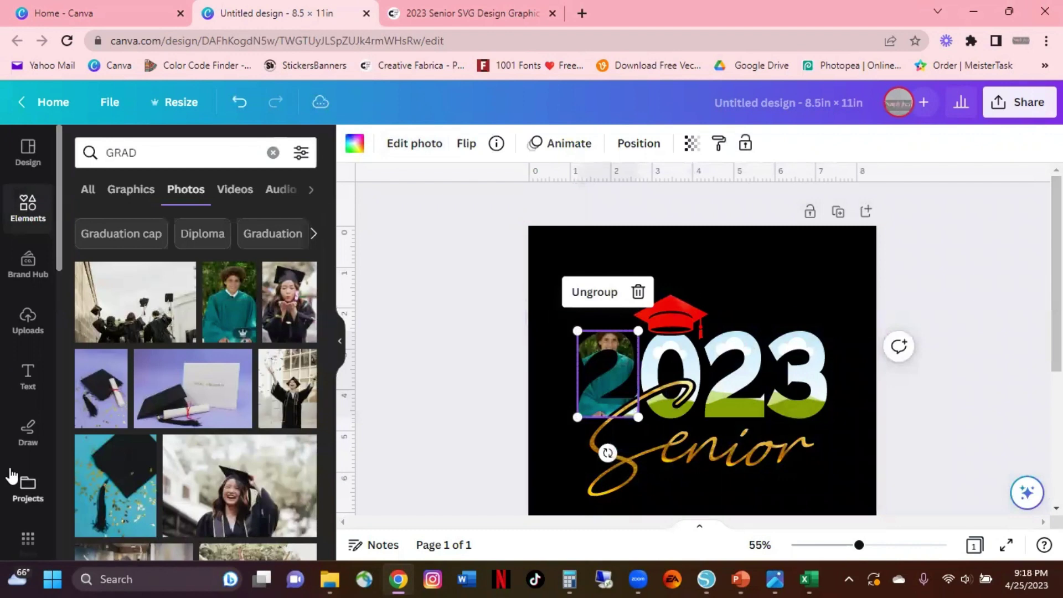
Fill the 0 with the photo of the long-haired graduate wearing a green cap and gown
{"action": "scroll", "coordinate": [244, 349], "scroll_direction": "down", "scroll_amount": 5}
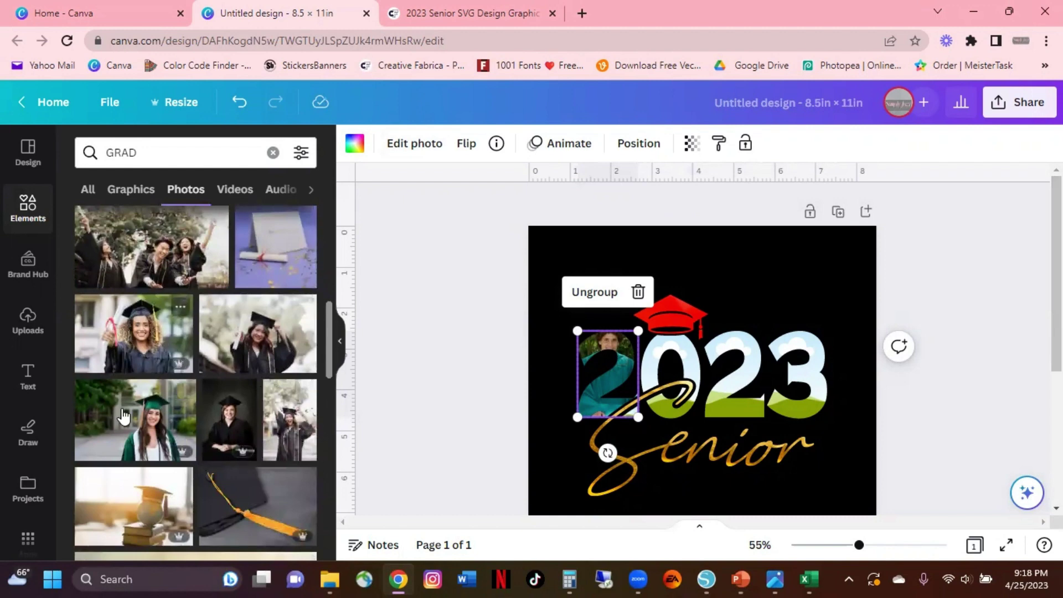
{"action": "left_click", "coordinate": [176, 443]}
{"action": "left_click_drag", "start_coordinate": [686, 470], "coordinate": [672, 382]}
{"action": "left_click", "coordinate": [769, 293]}
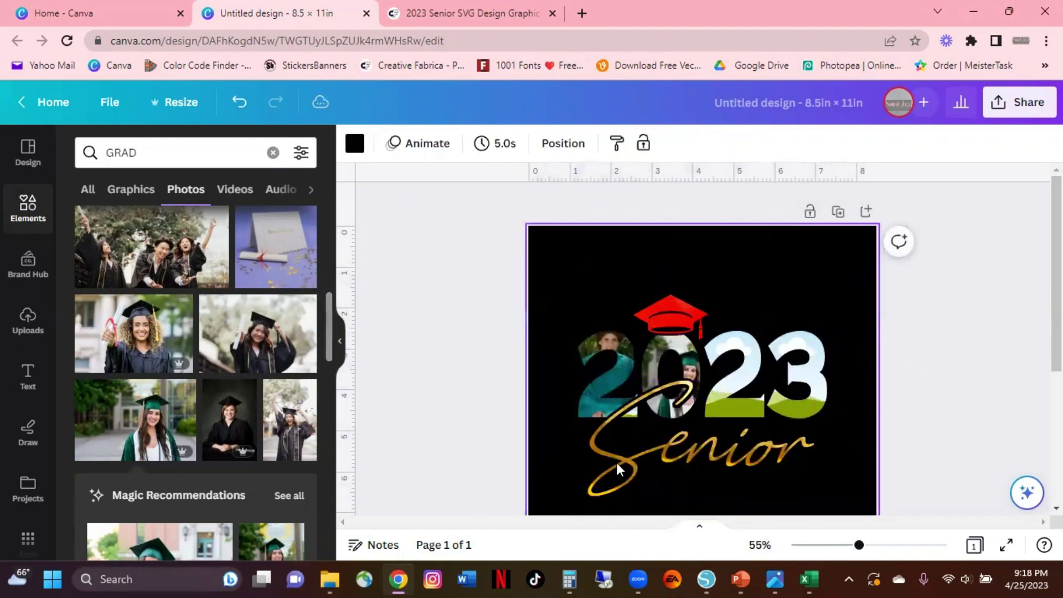
Slightly enlarge and reposition the graduate photo inside the 0
{"action": "double_click", "coordinate": [691, 370]}
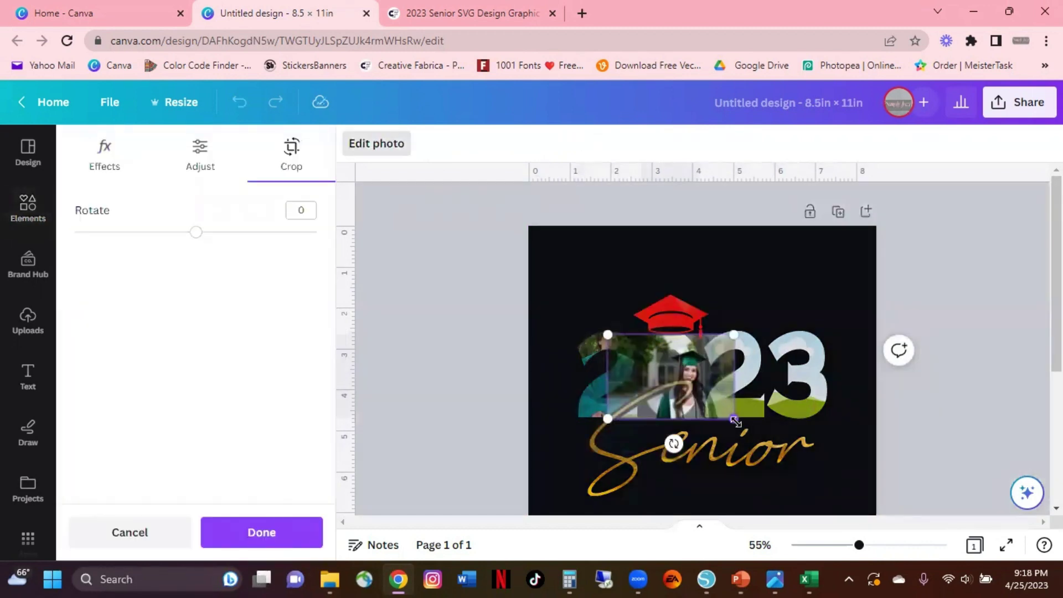
{"action": "left_click_drag", "start_coordinate": [735, 422], "coordinate": [741, 425]}
{"action": "left_click_drag", "start_coordinate": [714, 386], "coordinate": [711, 382]}
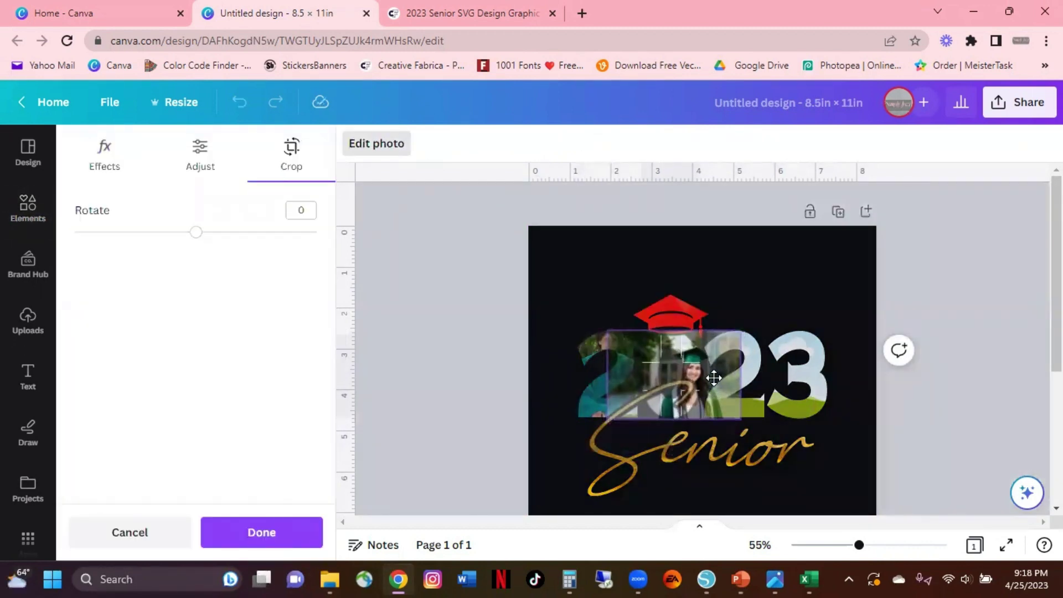
{"action": "left_click", "coordinate": [762, 283]}
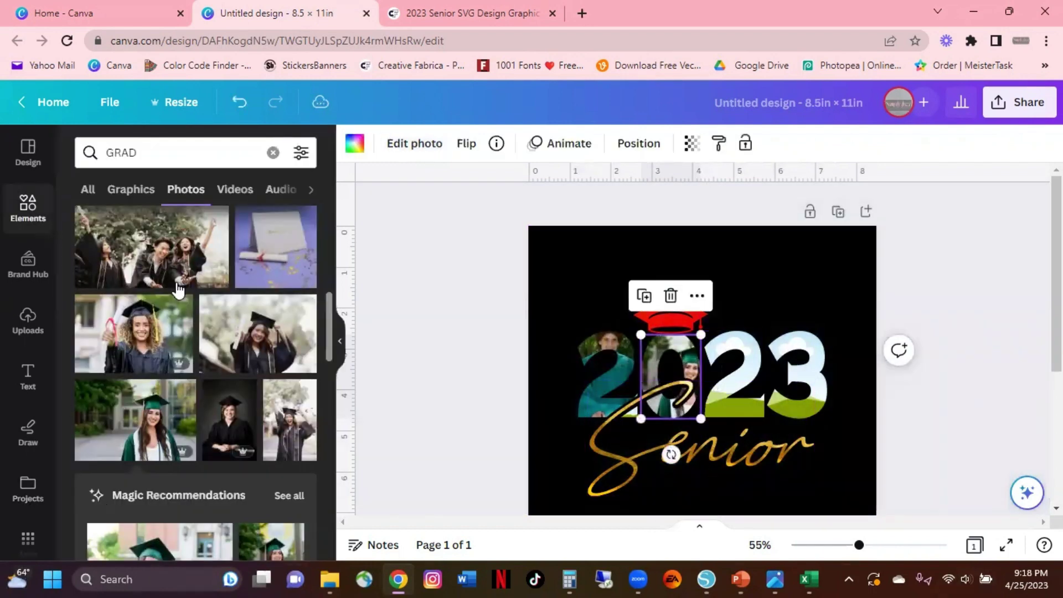
Fill the second 2 with the photo of the curly-haired graduate holding a diploma, and enlarge it so the face shows
{"action": "left_click_drag", "start_coordinate": [145, 345], "coordinate": [737, 382]}
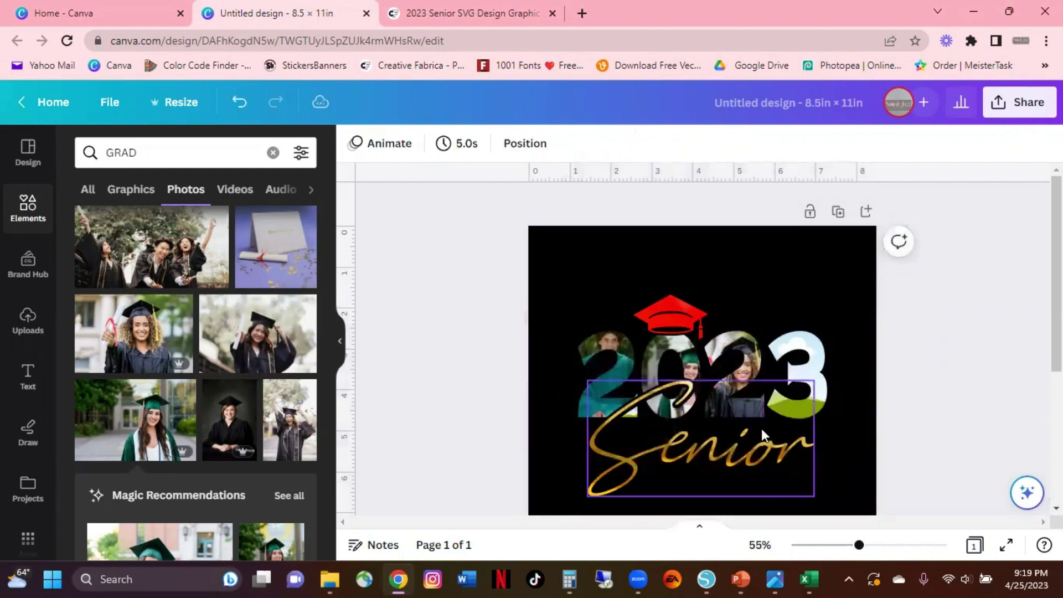
{"action": "left_click", "coordinate": [801, 264]}
{"action": "double_click", "coordinate": [740, 378]}
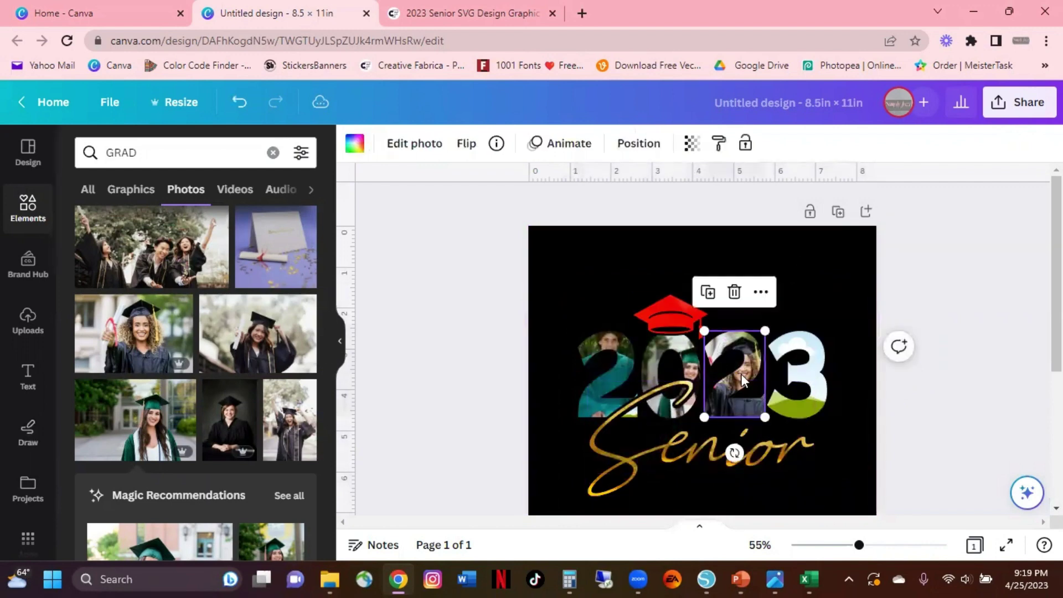
{"action": "left_click_drag", "start_coordinate": [799, 420], "coordinate": [815, 428]}
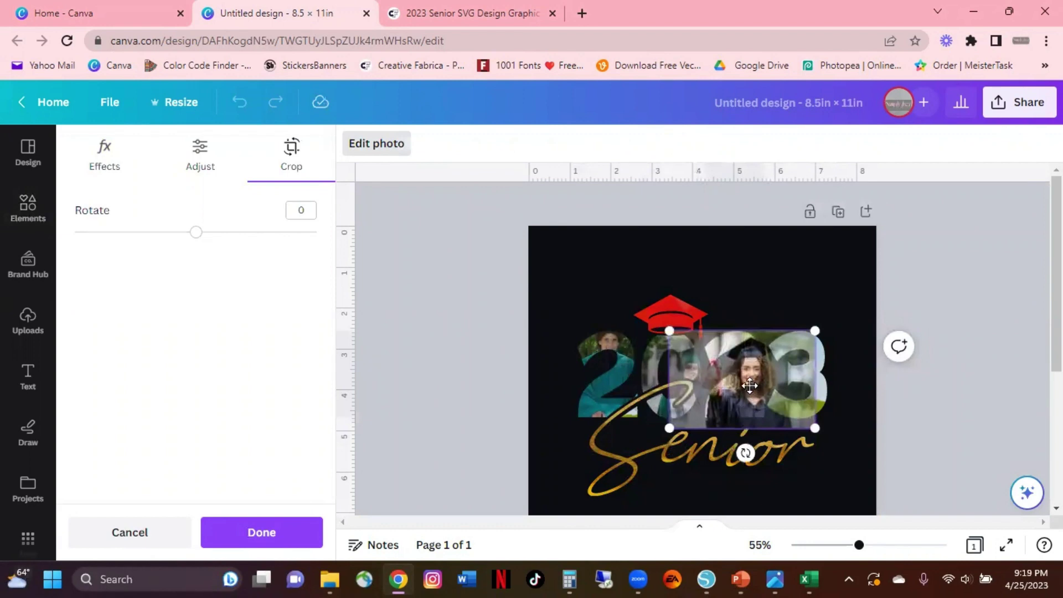
{"action": "left_click", "coordinate": [767, 294]}
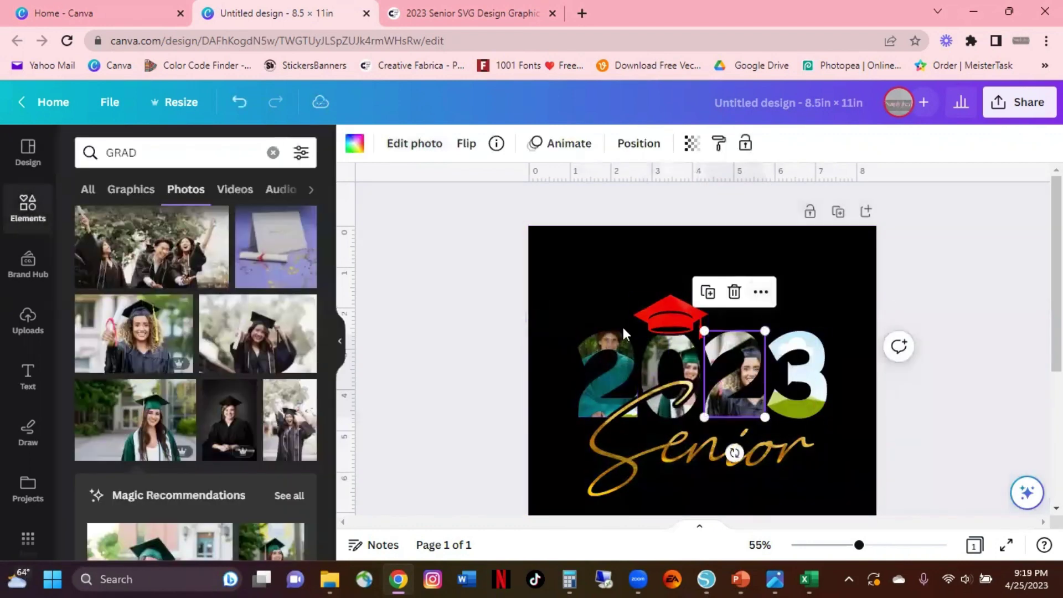
Fill the 3 with the photo of the graduate in a black gown holding her cap with both hands
{"action": "scroll", "coordinate": [244, 404], "scroll_direction": "down", "scroll_amount": 10}
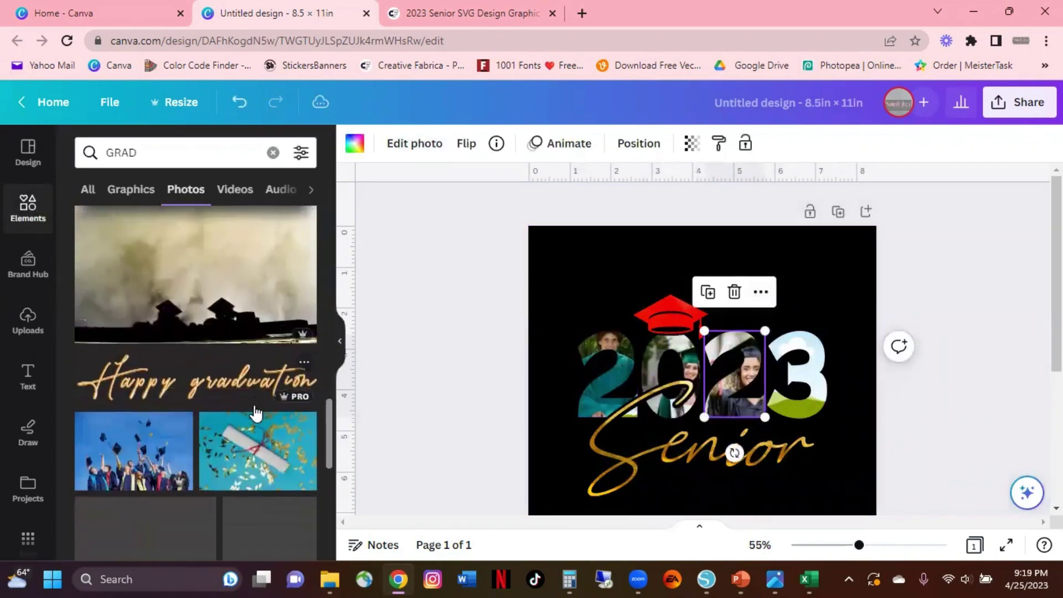
{"action": "scroll", "coordinate": [254, 413], "scroll_direction": "down", "scroll_amount": 8}
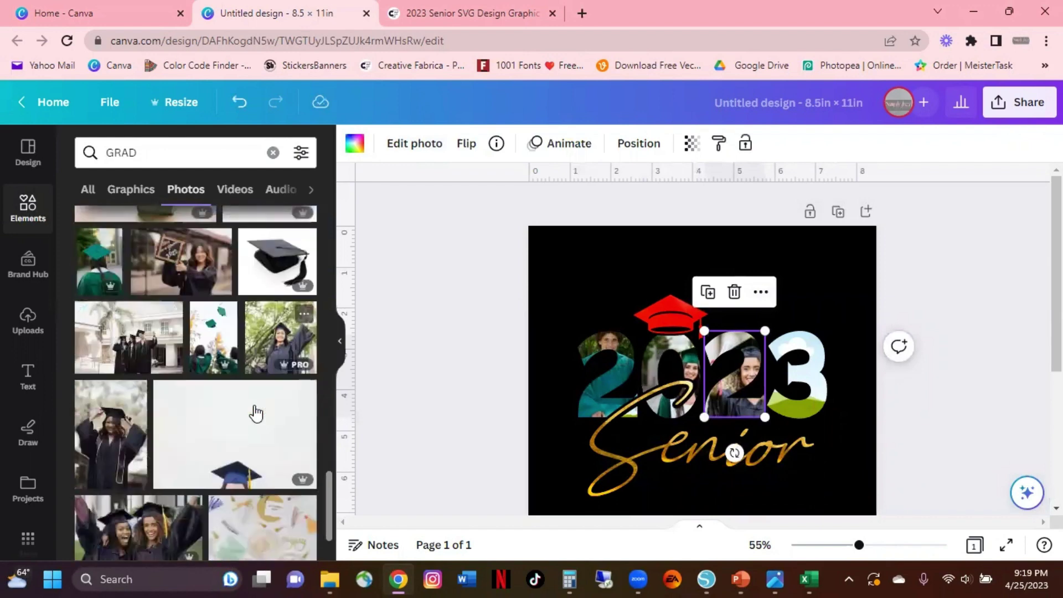
{"action": "left_click", "coordinate": [127, 379]}
{"action": "left_click_drag", "start_coordinate": [714, 447], "coordinate": [813, 401]}
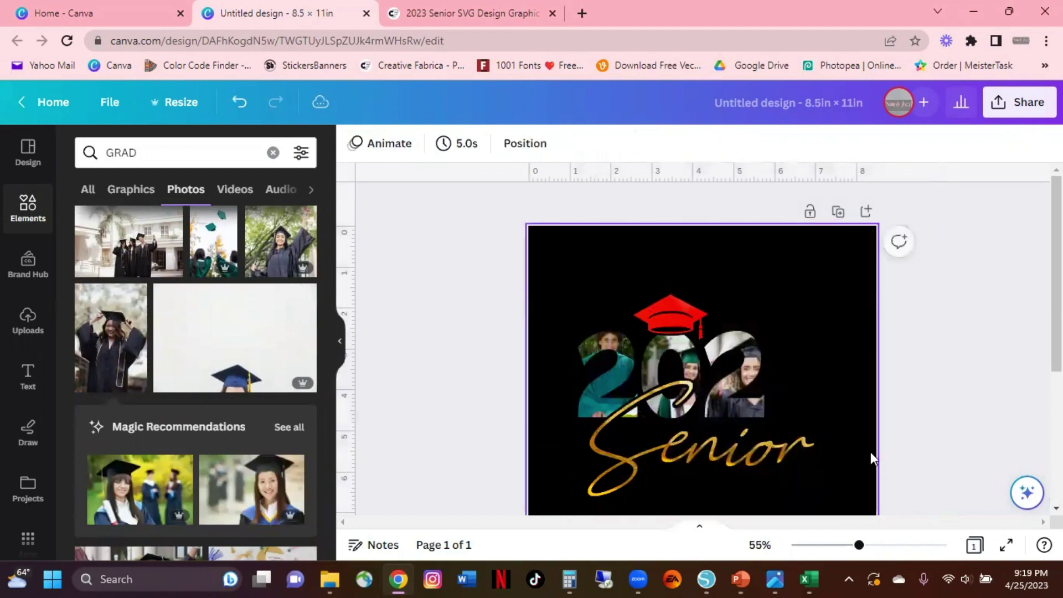
Enlarge and reposition the photo inside the 3 so the graduate shows within the digit
{"action": "double_click", "coordinate": [814, 383]}
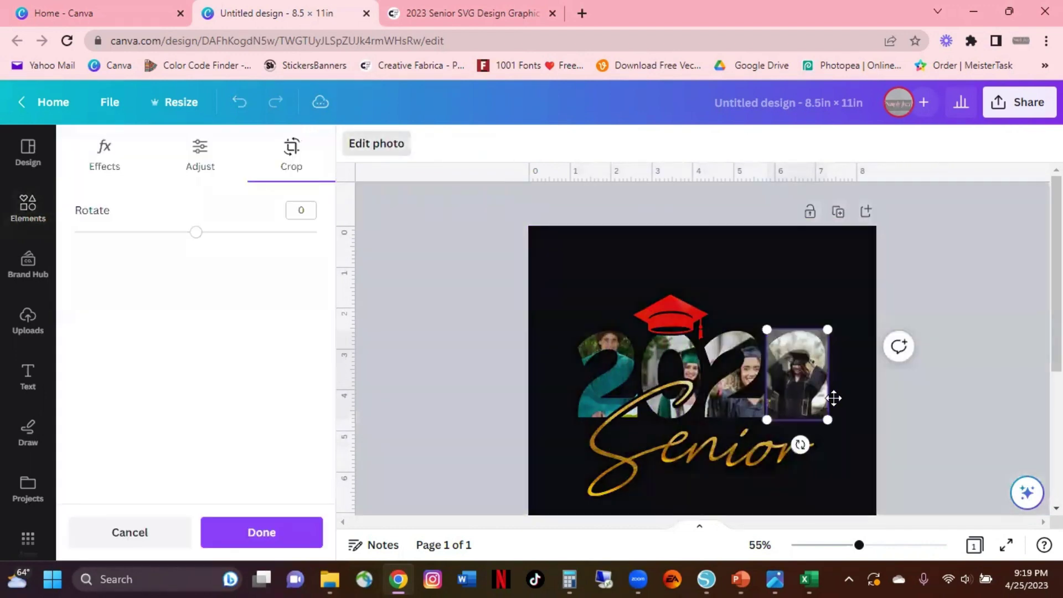
{"action": "left_click_drag", "start_coordinate": [833, 327], "coordinate": [846, 303]}
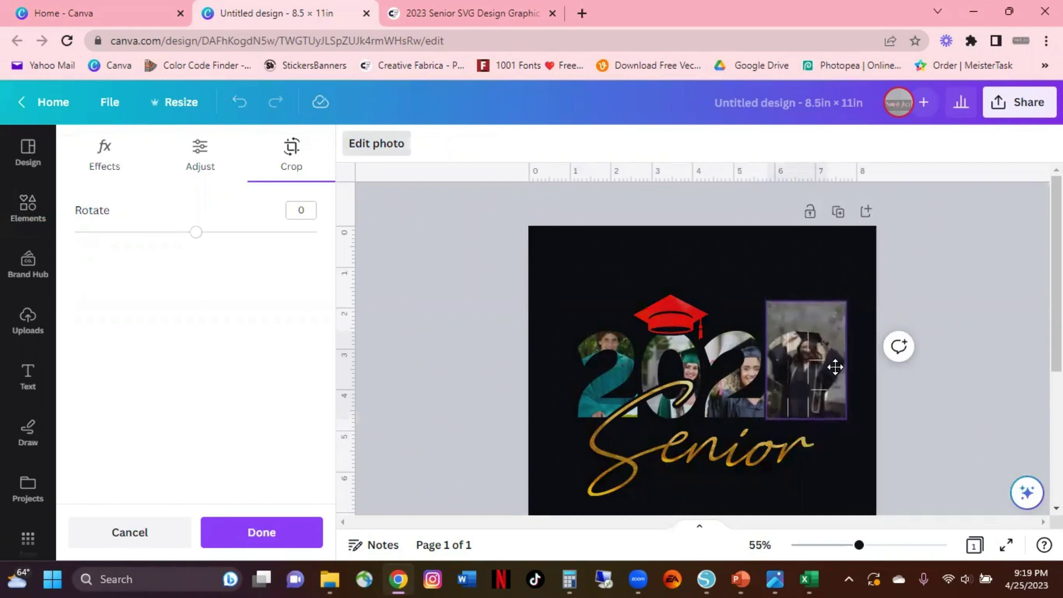
{"action": "left_click_drag", "start_coordinate": [852, 365], "coordinate": [829, 355]}
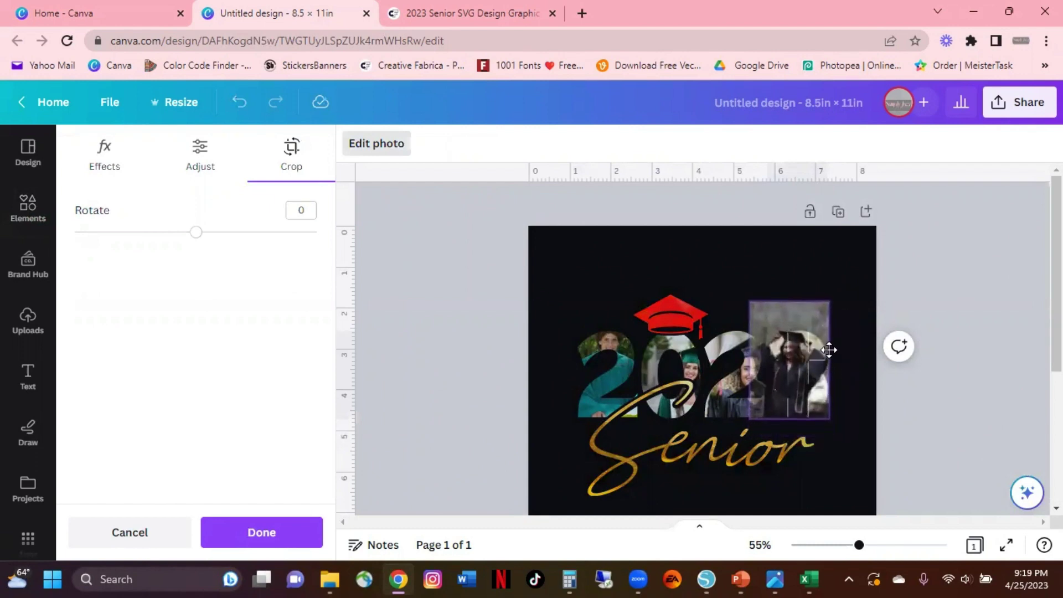
{"action": "left_click", "coordinate": [809, 459]}
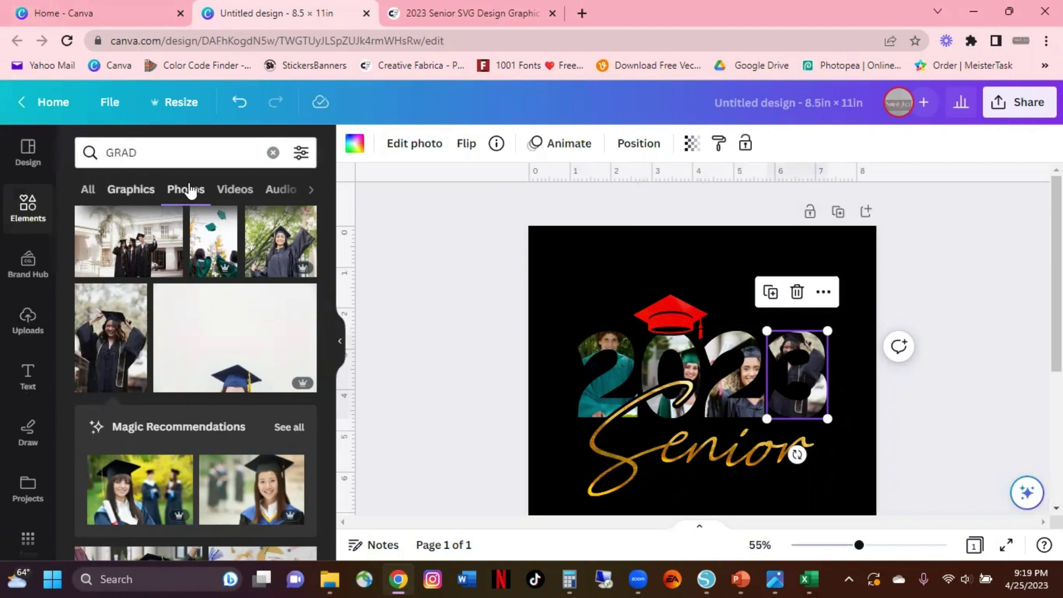
Replace the photo in the 0 with the 6-second video of a graduate in a blue gown on a lawn
{"action": "left_click", "coordinate": [235, 190]}
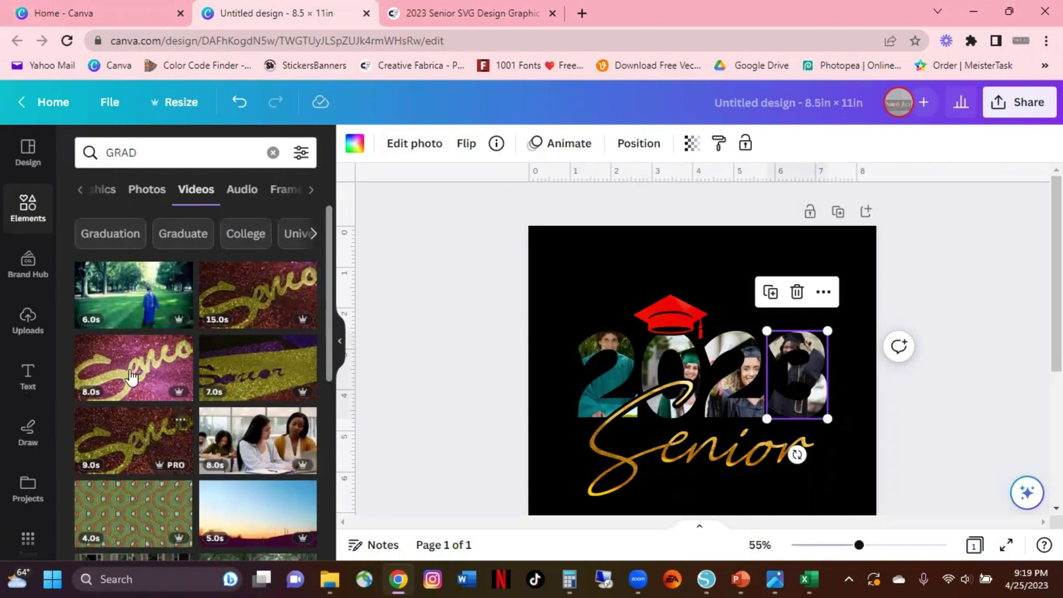
{"action": "left_click_drag", "start_coordinate": [143, 297], "coordinate": [653, 347]}
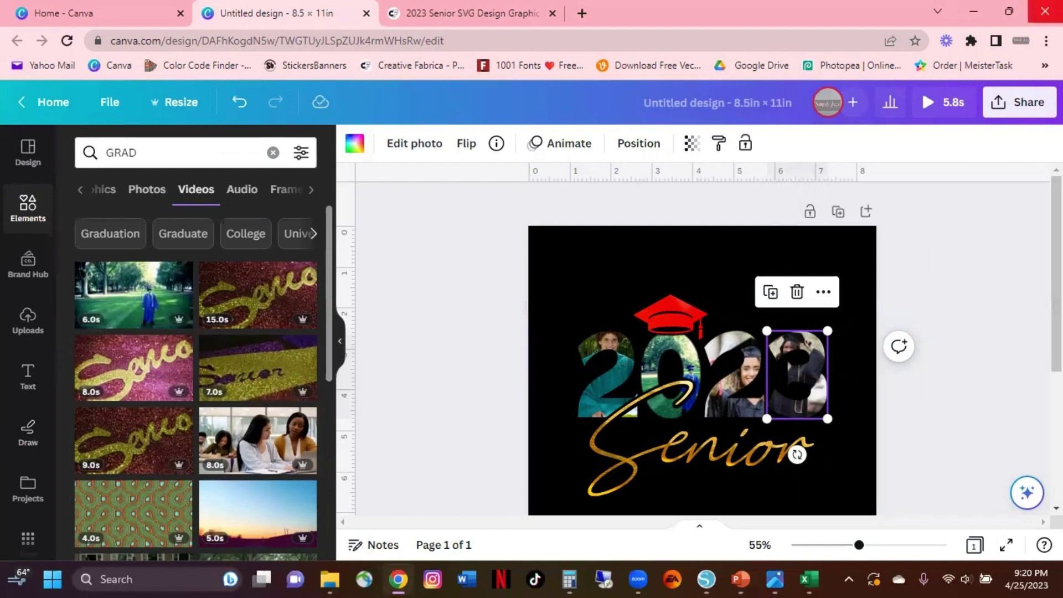
{"action": "scroll", "coordinate": [861, 380], "scroll_direction": "down", "scroll_amount": 4}
{"action": "scroll", "coordinate": [729, 408], "scroll_direction": "up", "scroll_amount": 4}
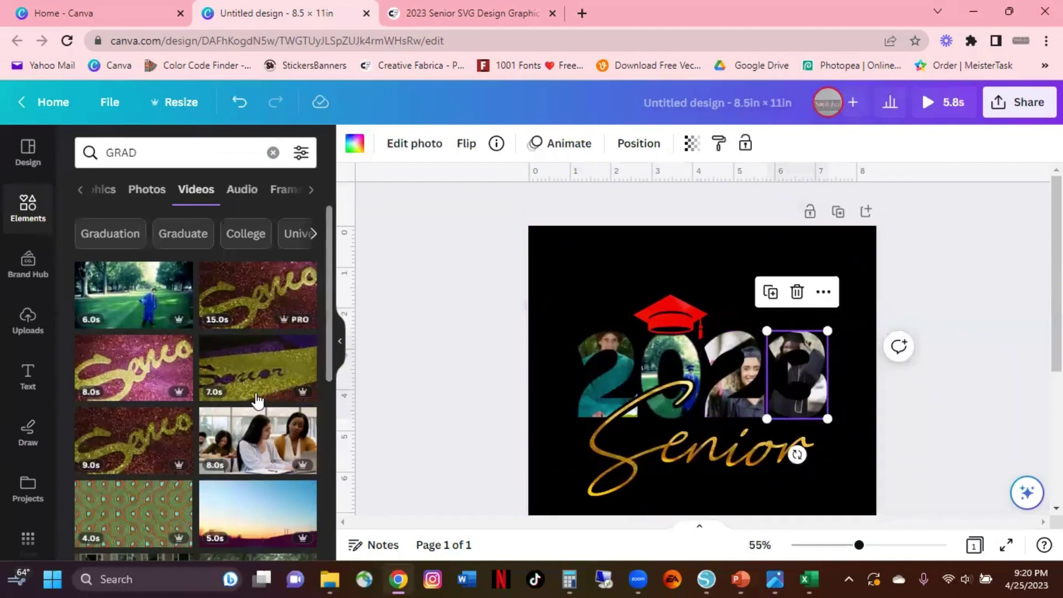
Add a blank second page below the 2023 Senior design
{"action": "scroll", "coordinate": [664, 342], "scroll_direction": "down", "scroll_amount": 3}
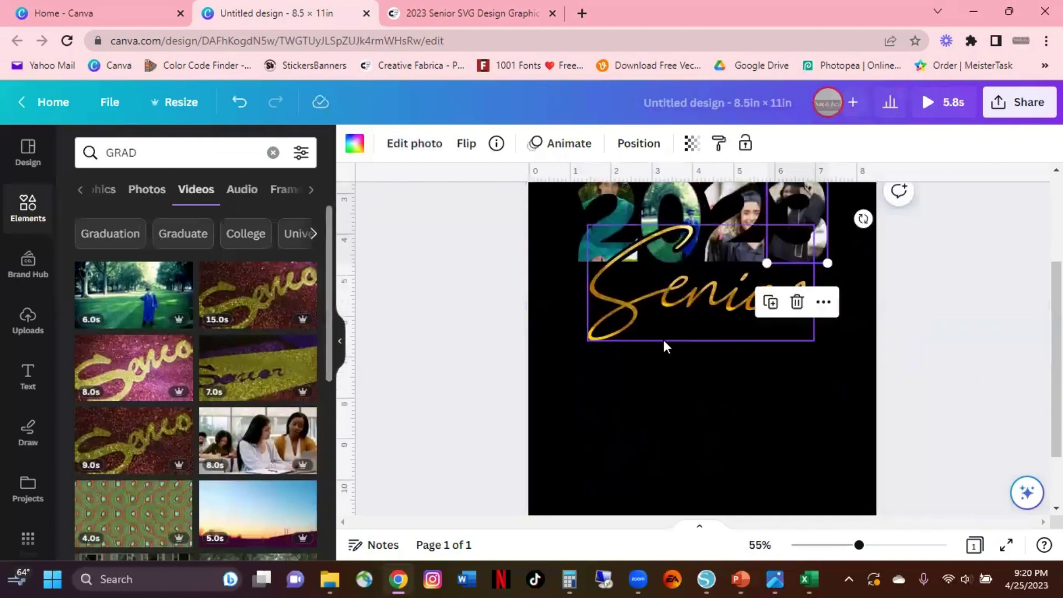
{"action": "scroll", "coordinate": [664, 340], "scroll_direction": "down", "scroll_amount": 2}
{"action": "left_click", "coordinate": [706, 474]}
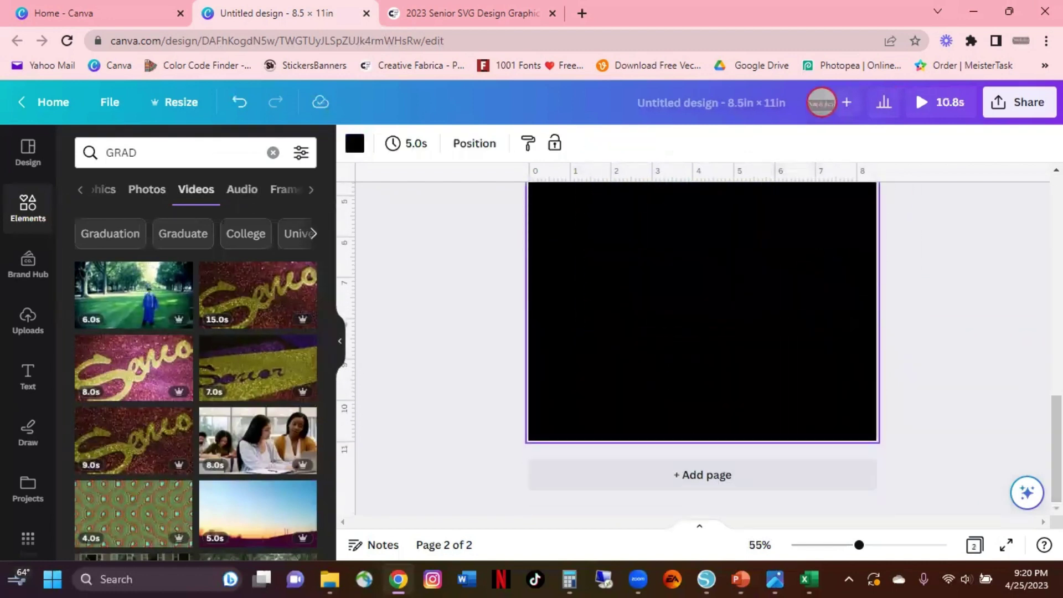
{"action": "scroll", "coordinate": [1002, 303], "scroll_direction": "up", "scroll_amount": 7}
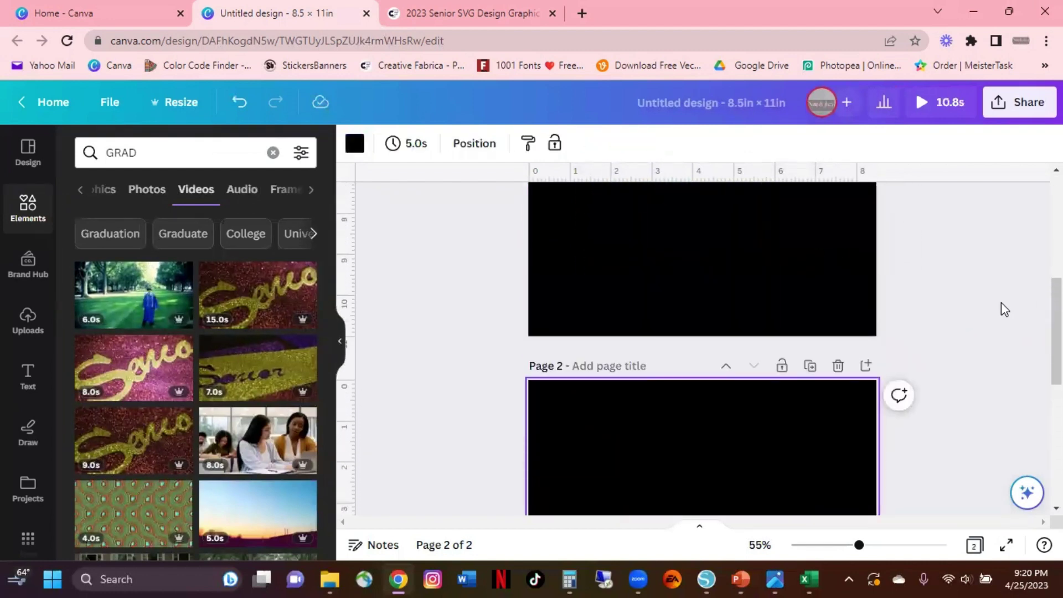
{"action": "scroll", "coordinate": [983, 306], "scroll_direction": "down", "scroll_amount": 3}
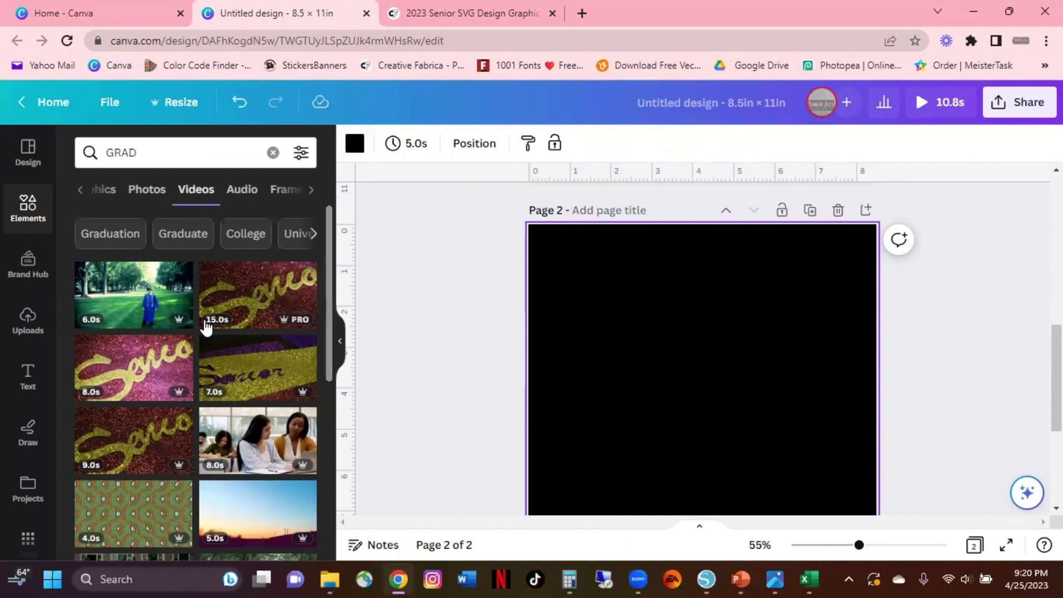
Switch to Silhouette Studio and bring up the LETTER LAYOUT document
{"action": "left_click", "coordinate": [703, 580]}
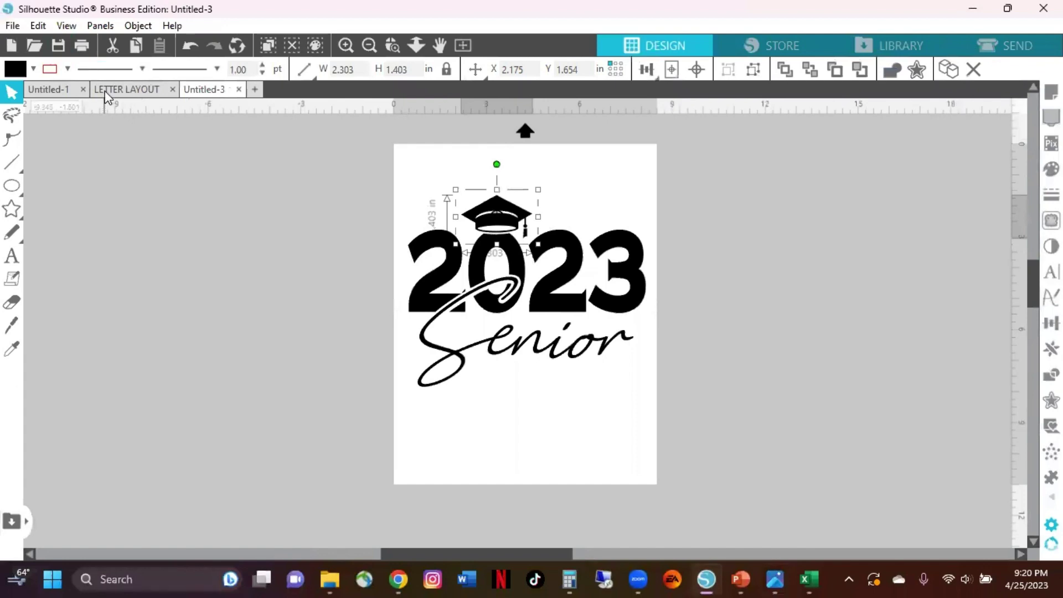
{"action": "left_click", "coordinate": [611, 186]}
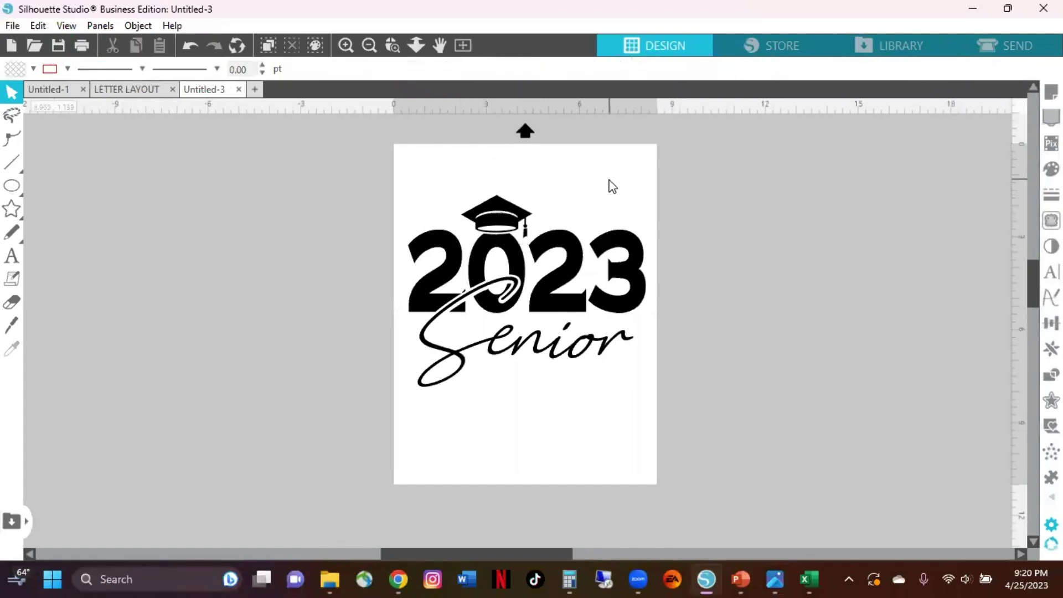
{"action": "left_click", "coordinate": [141, 94]}
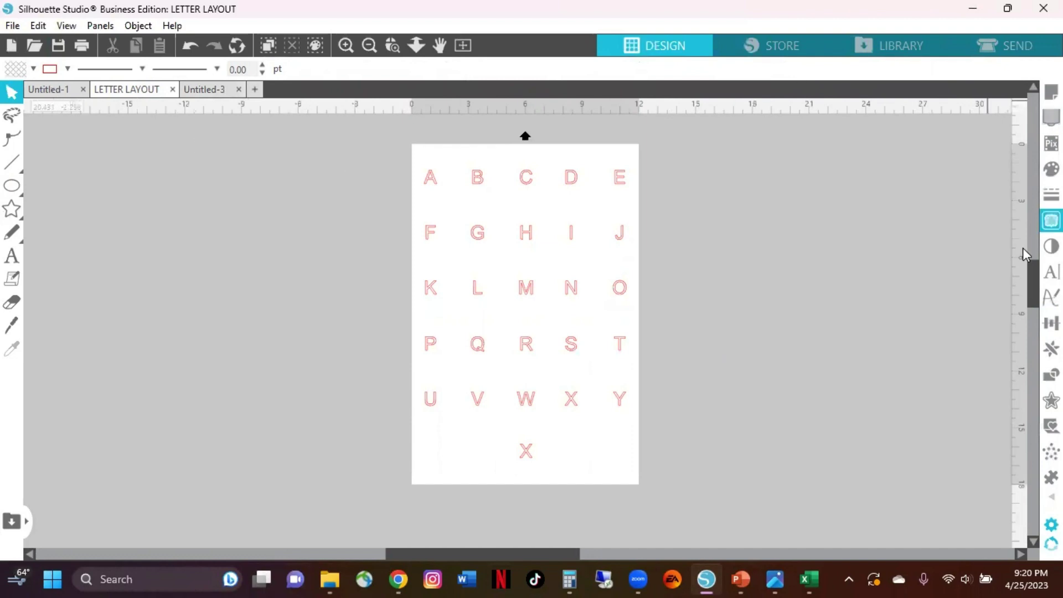
Select all the alphabet letters on the page and browse the fonts available for them
{"action": "left_click_drag", "start_coordinate": [404, 150], "coordinate": [643, 482]}
{"action": "left_click", "coordinate": [1051, 271]}
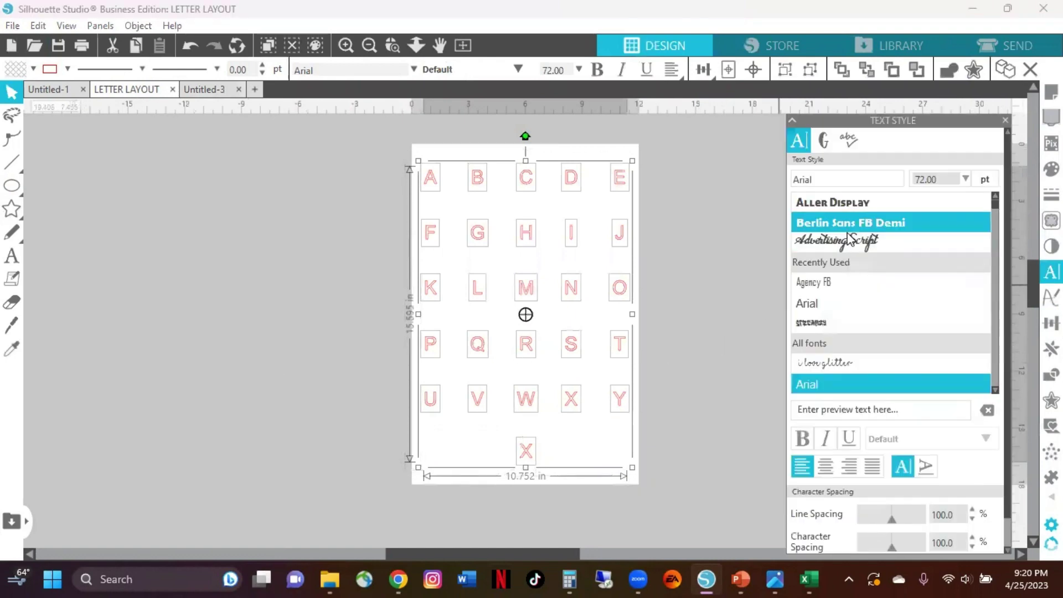
{"action": "scroll", "coordinate": [845, 249], "scroll_direction": "down", "scroll_amount": 5}
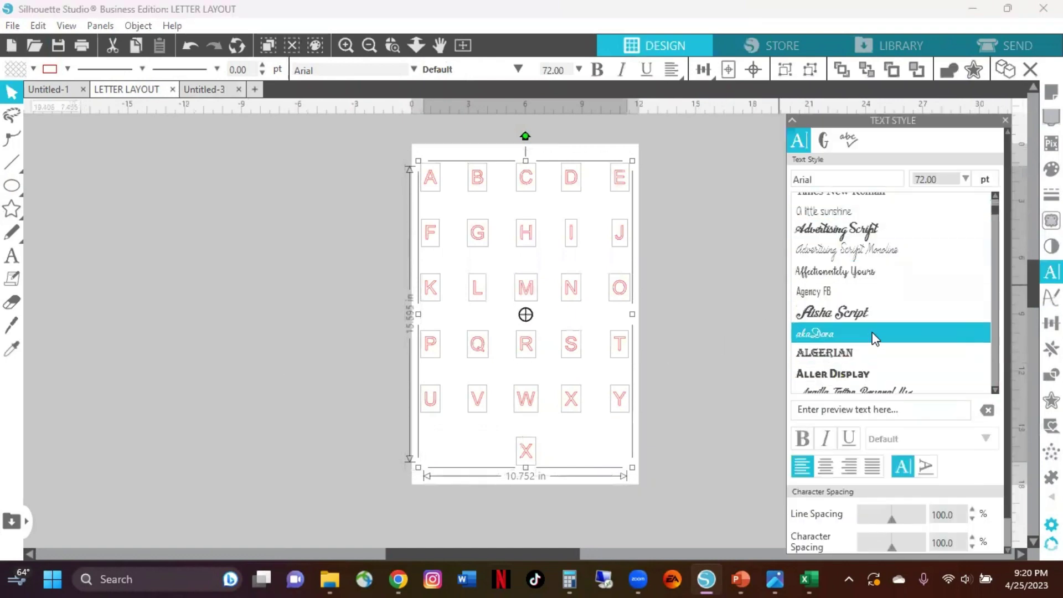
{"action": "left_click", "coordinate": [651, 316]}
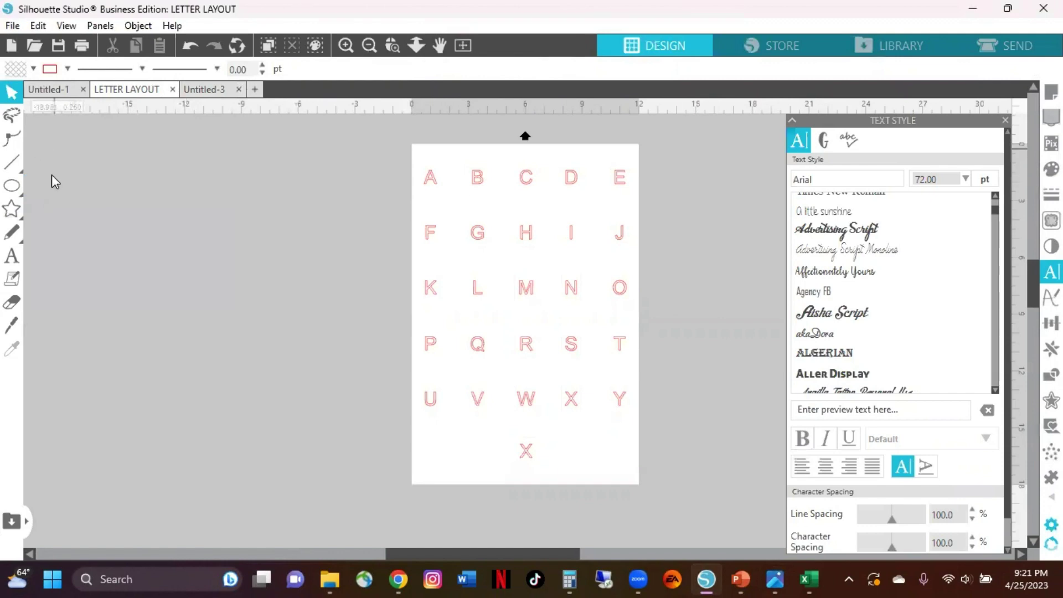
Add the text "Happy" in the empty area beside the letter page, with only the first letter capitalized
{"action": "left_click", "coordinate": [12, 256]}
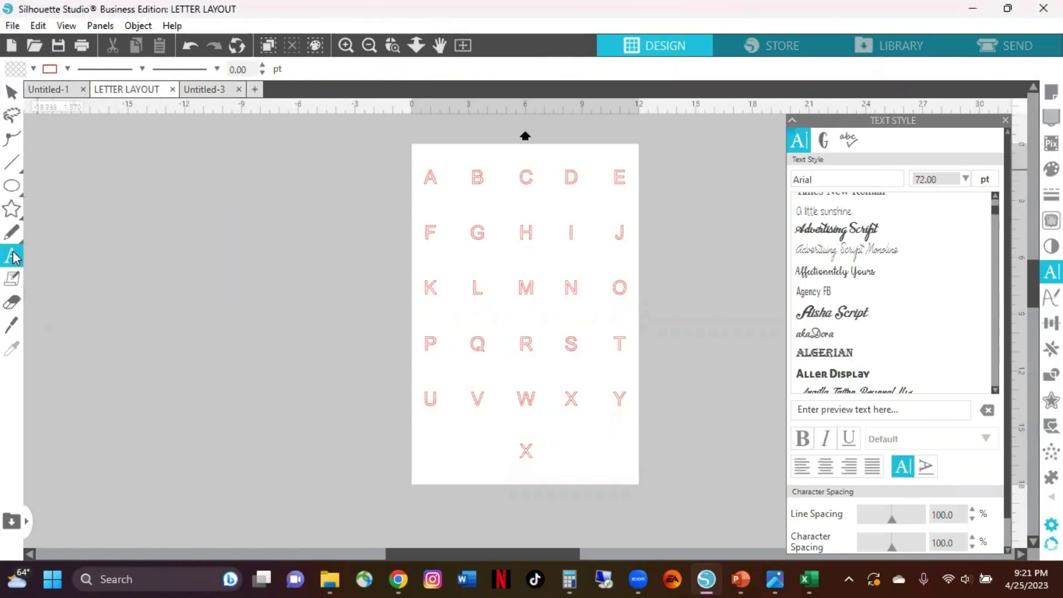
{"action": "left_click", "coordinate": [176, 243]}
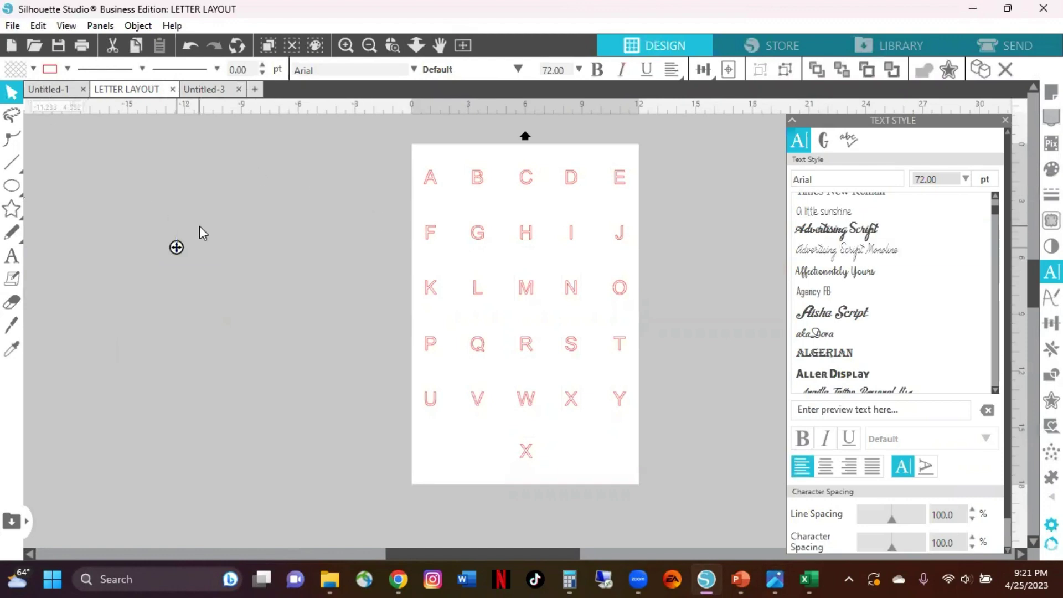
{"action": "type", "text": "HAPPY"}
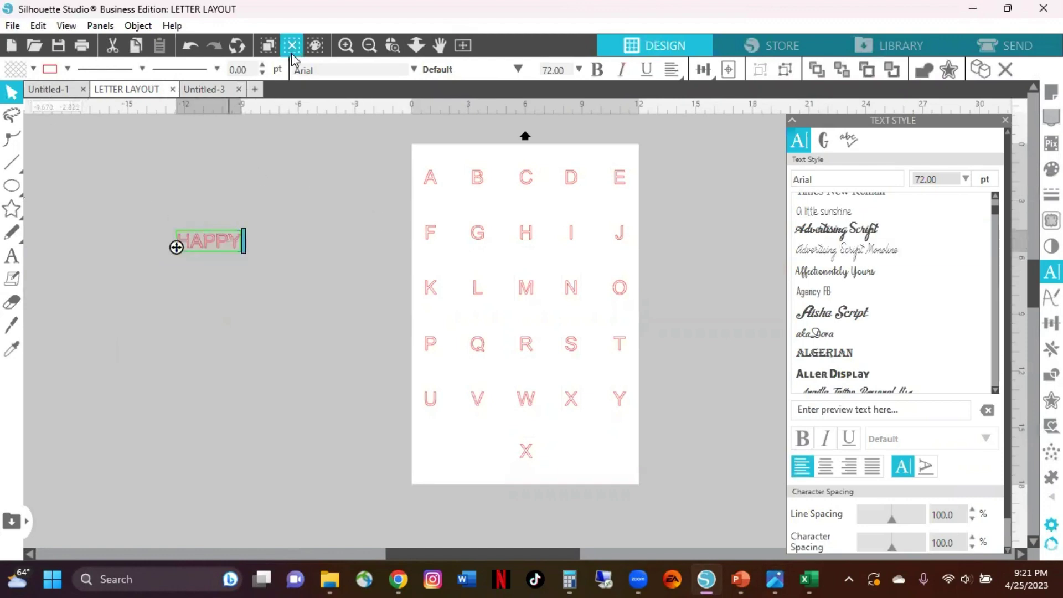
{"action": "key", "text": "BackSpace"}
{"action": "key", "text": "BackSpace"}
{"action": "key", "text": "BackSpace"}
{"action": "key", "text": "BackSpace"}
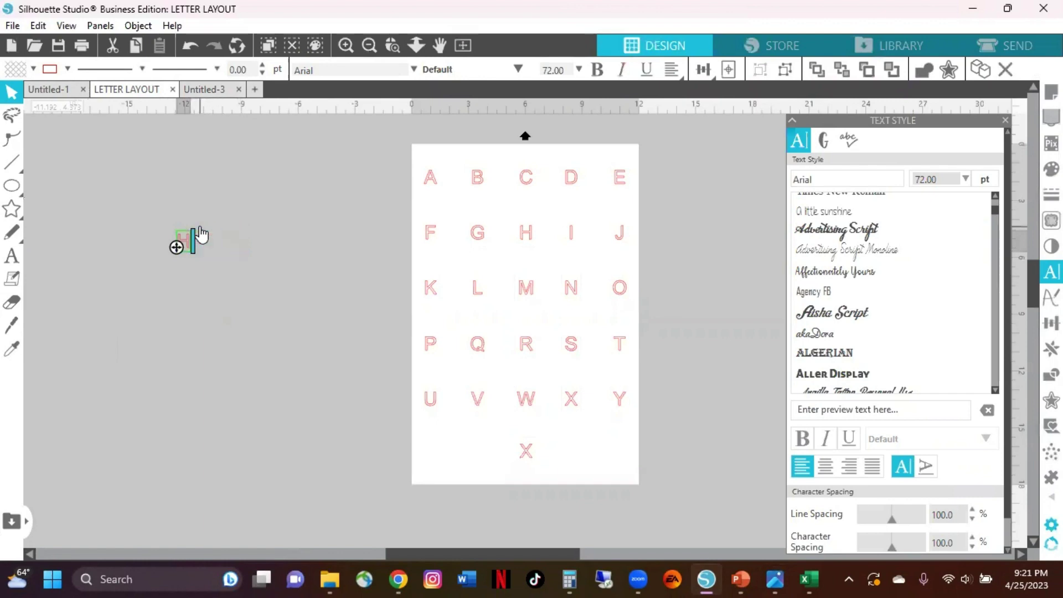
{"action": "type", "text": "appy"}
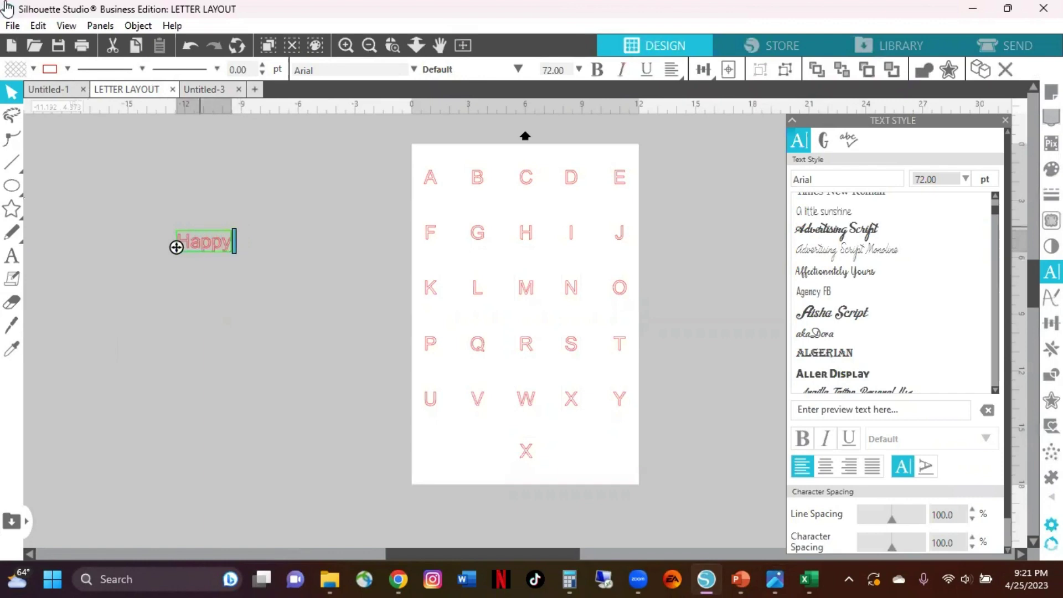
{"action": "left_click", "coordinate": [202, 176]}
{"action": "left_click", "coordinate": [204, 241]}
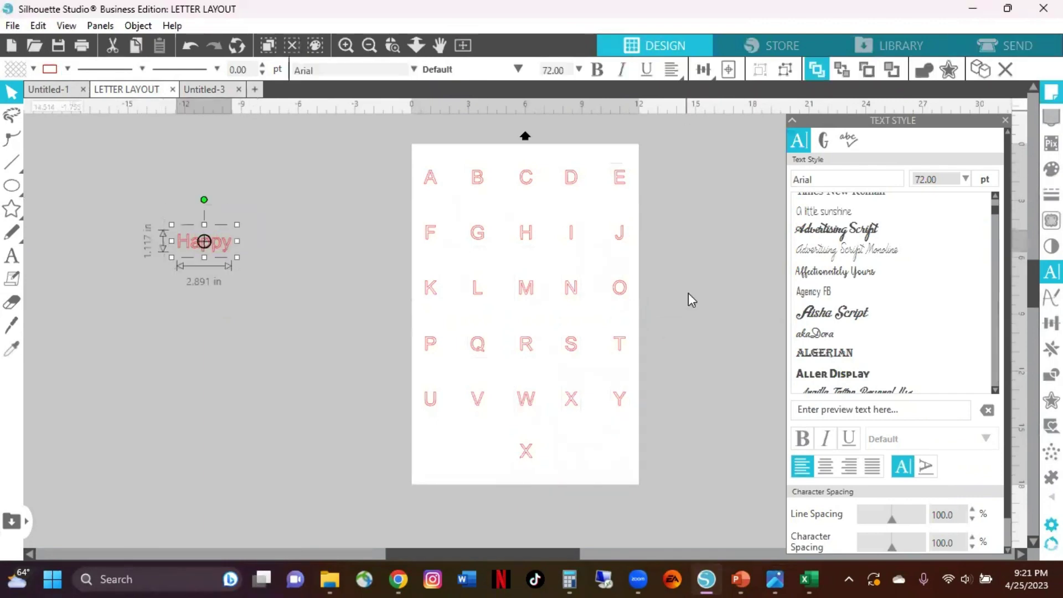
Set the "Happy" text in Advertising Script, enlarge it to about 10.4 in wide, and move it farther from the page
{"action": "left_click", "coordinate": [815, 243]}
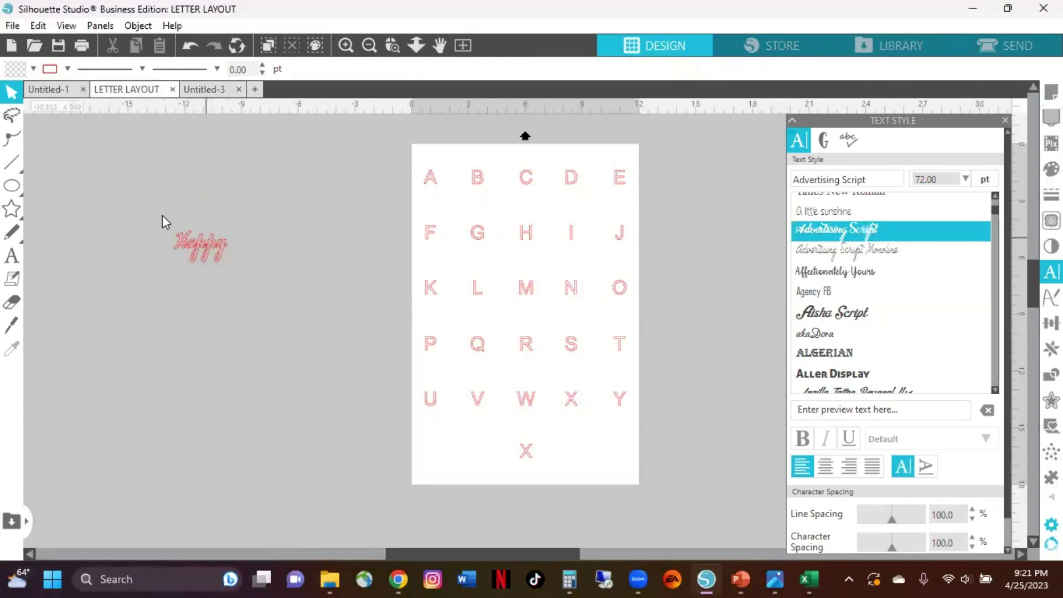
{"action": "left_click_drag", "start_coordinate": [232, 267], "coordinate": [367, 399]}
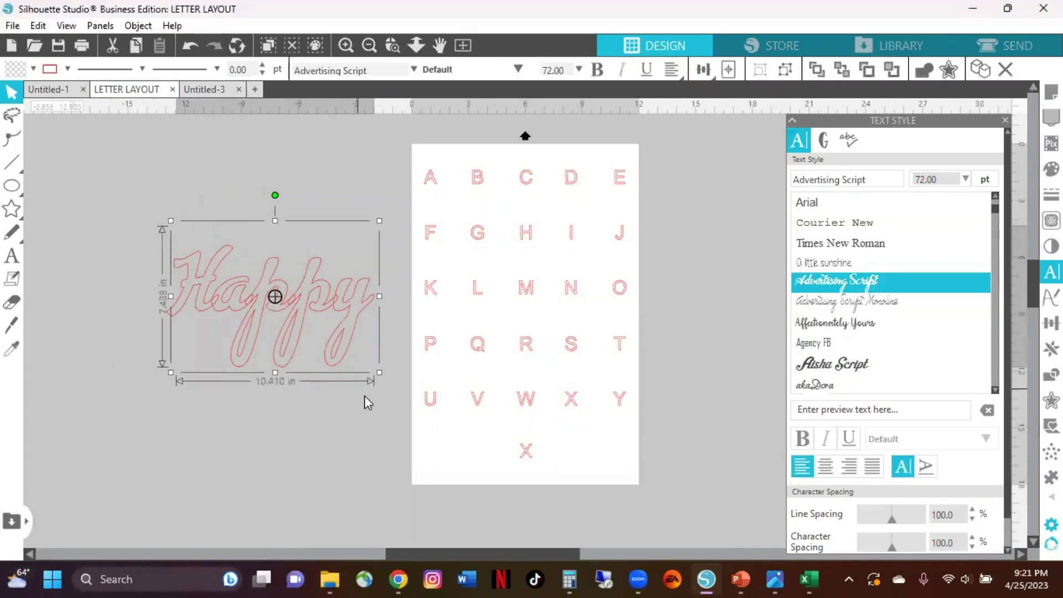
{"action": "left_click_drag", "start_coordinate": [321, 296], "coordinate": [254, 261]}
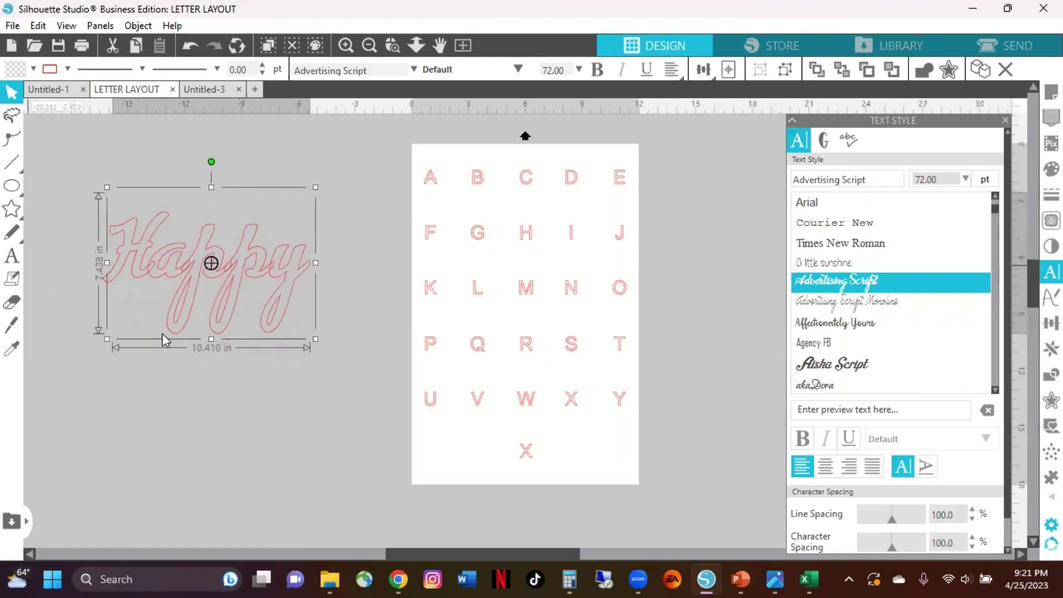
Weld the overlapping letters of "Happy" into one continuous outline
{"action": "key", "text": "t"}
{"action": "key", "text": "Escape"}
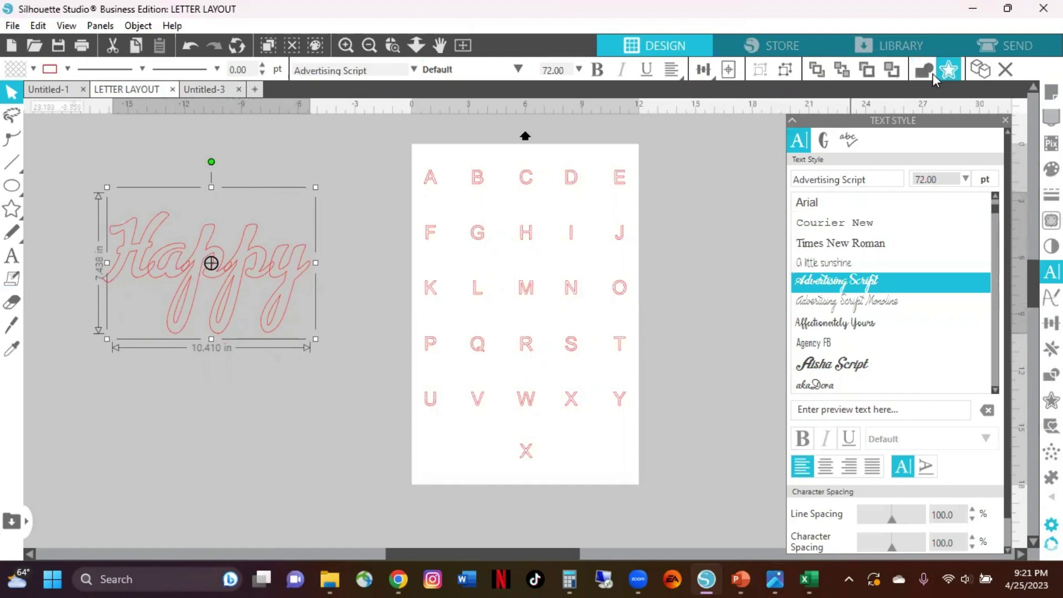
{"action": "left_click", "coordinate": [164, 368]}
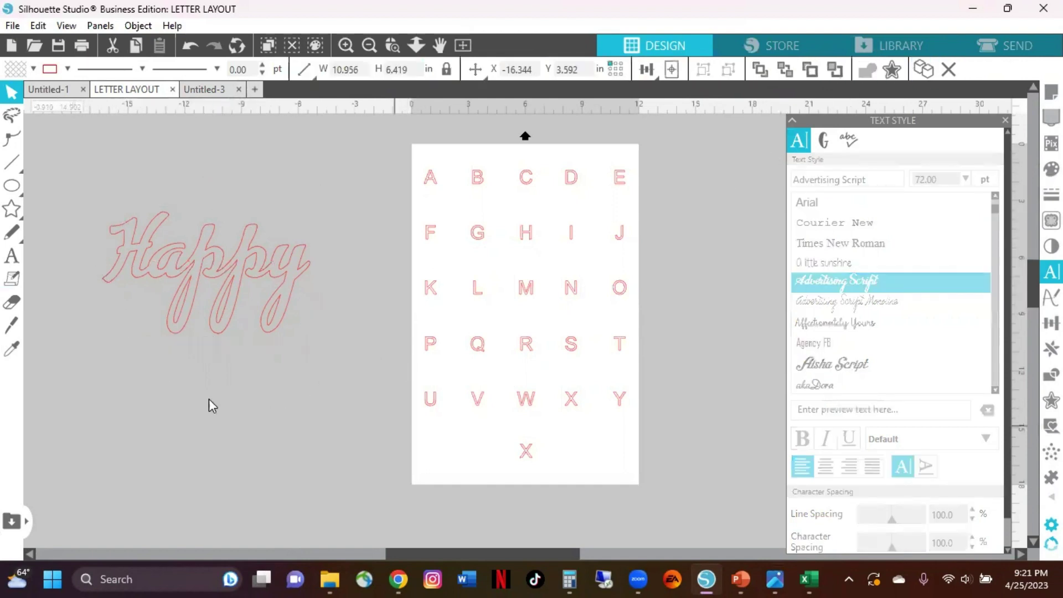
{"action": "left_click", "coordinate": [261, 277]}
{"action": "left_click", "coordinate": [11, 209]}
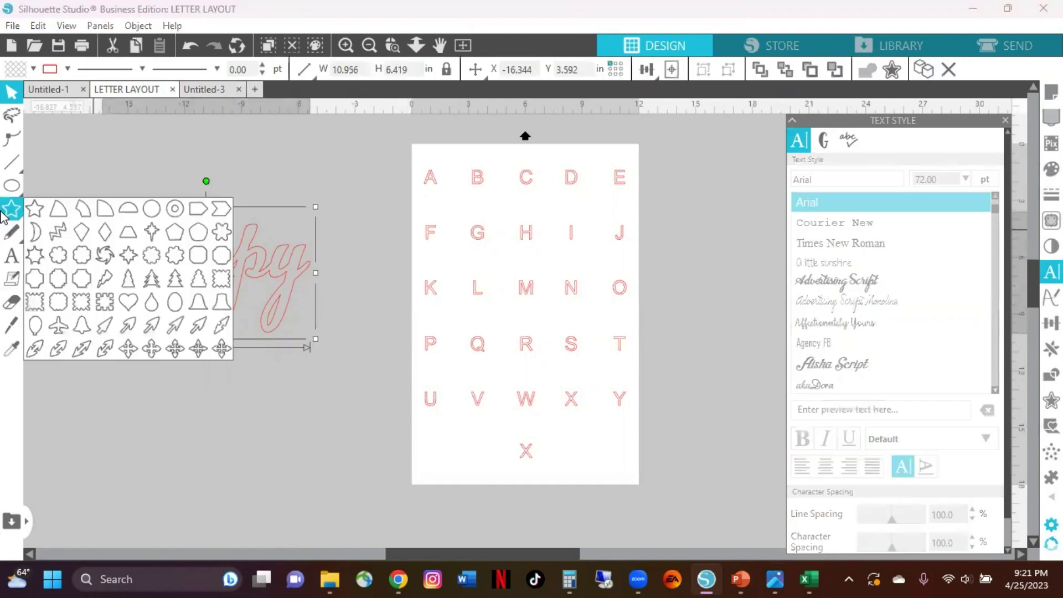
Save the graffiti alphabet design in Untitled-1 to Downloads as an SVG, replacing the existing STREET FONT file
{"action": "left_click", "coordinate": [56, 90]}
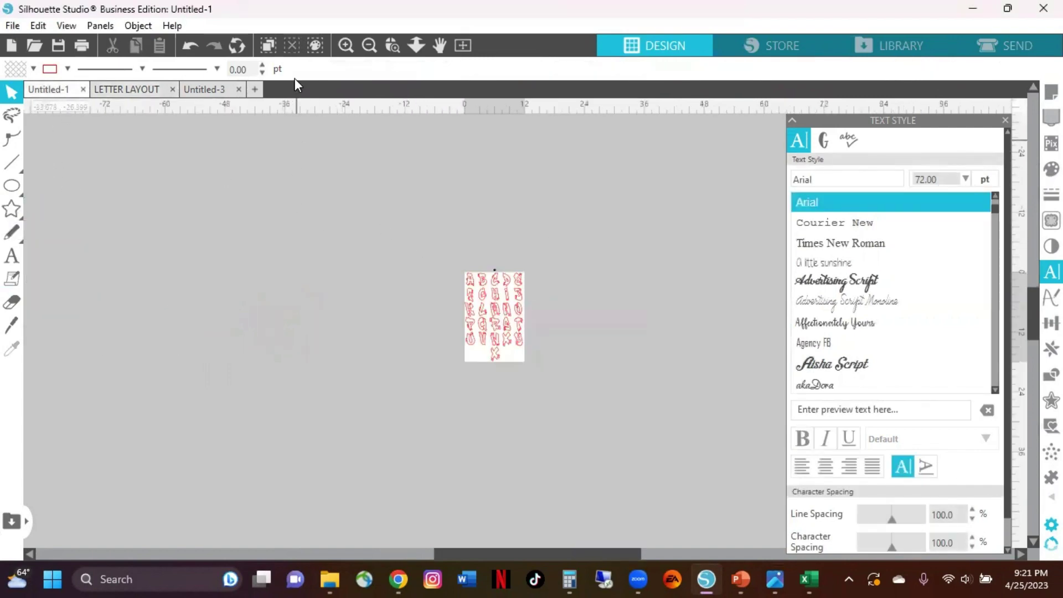
{"action": "left_click", "coordinate": [345, 45]}
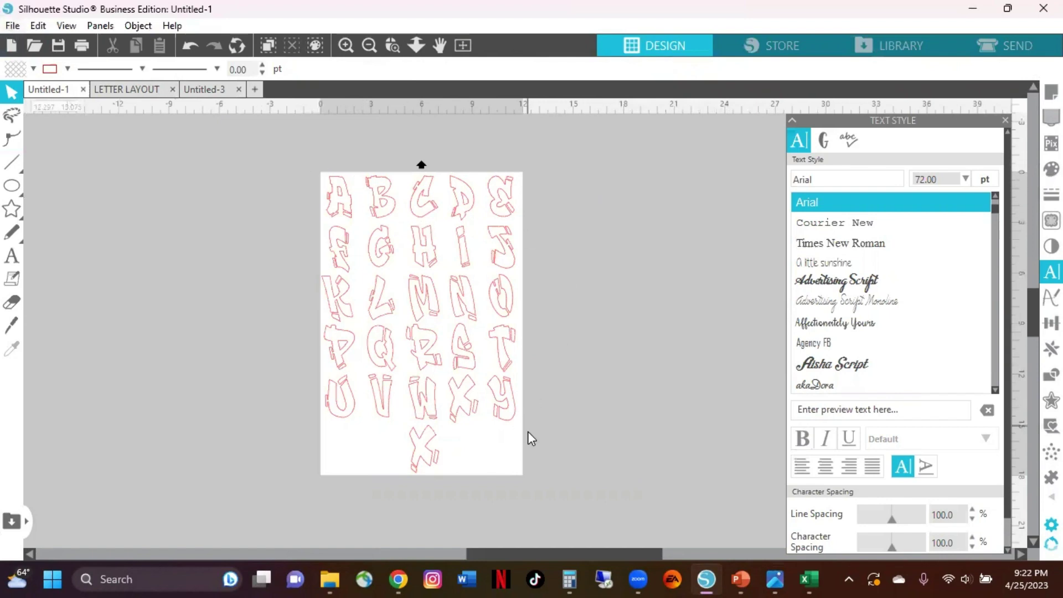
{"action": "left_click", "coordinate": [13, 26]}
{"action": "mouse_move", "coordinate": [55, 177]}
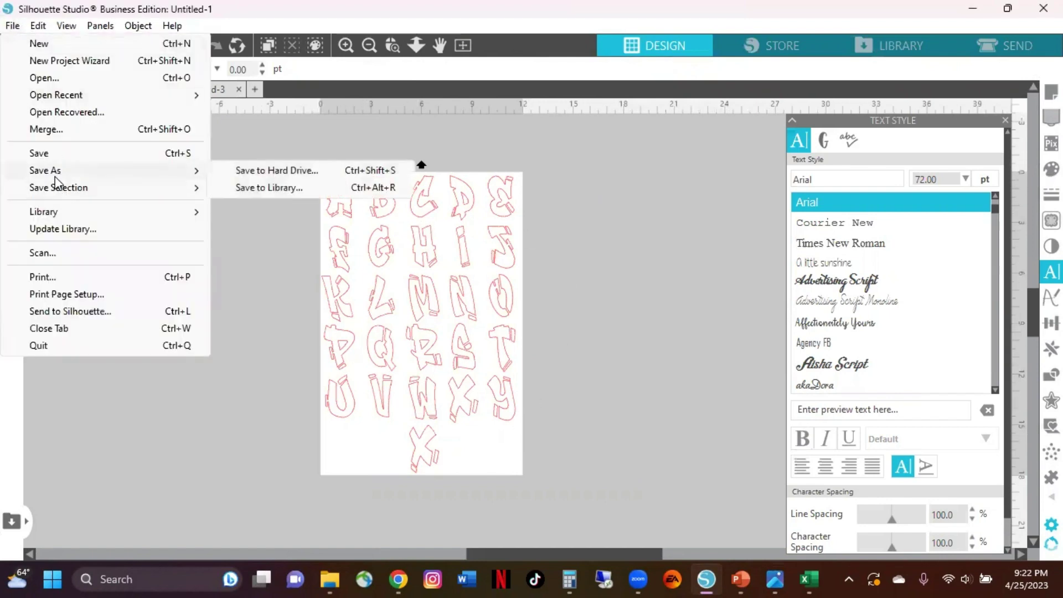
{"action": "left_click", "coordinate": [296, 176]}
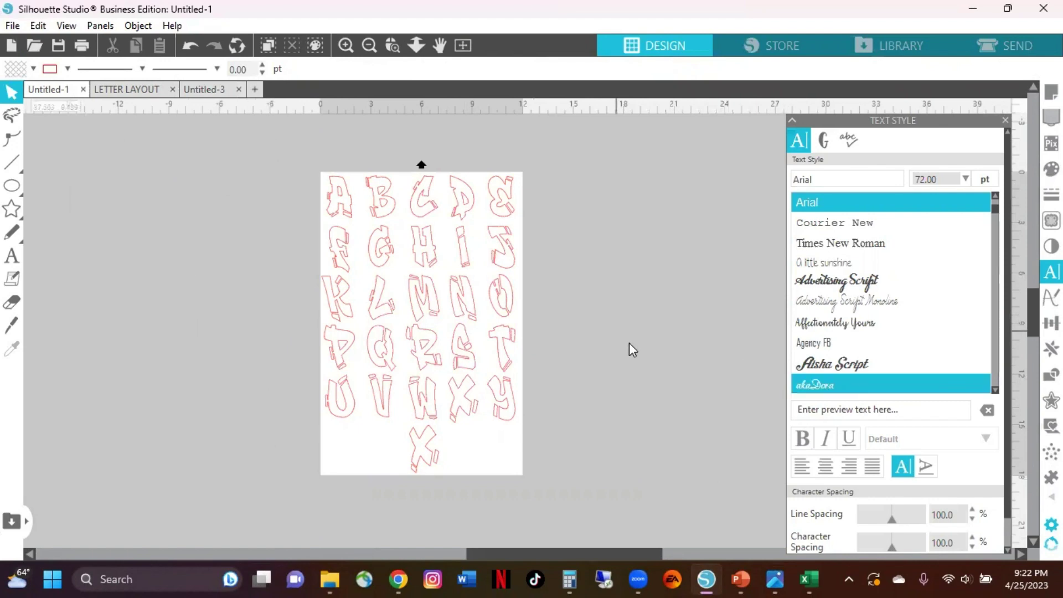
{"action": "left_click", "coordinate": [13, 26]}
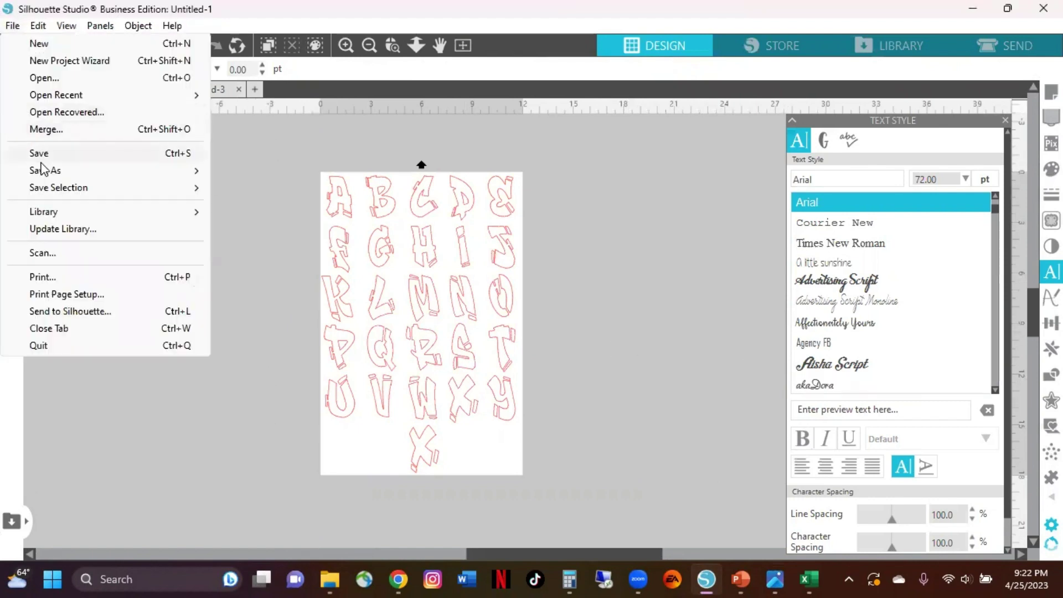
{"action": "left_click", "coordinate": [49, 171]}
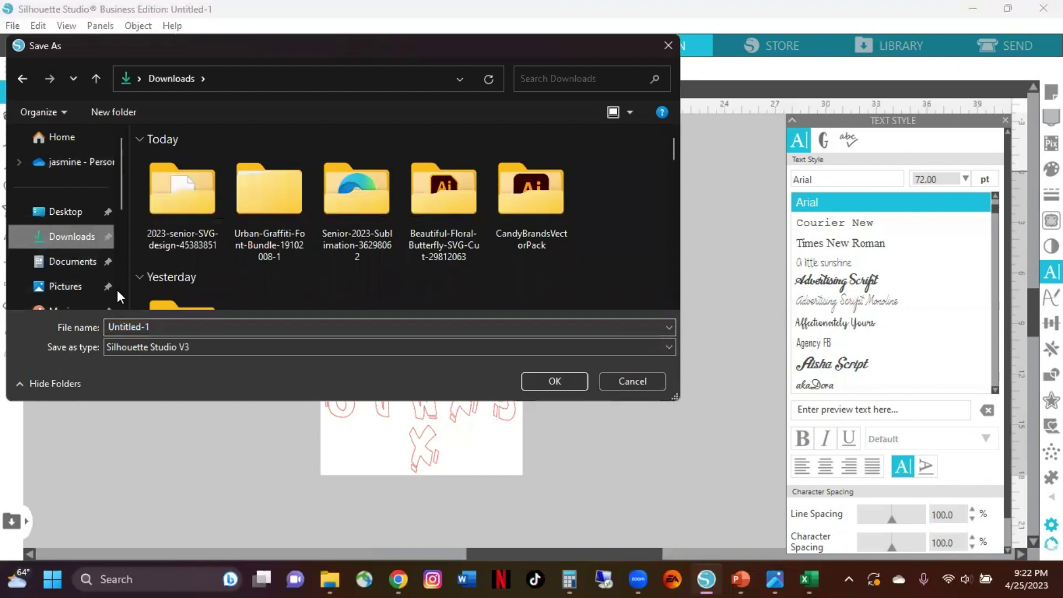
{"action": "left_click", "coordinate": [155, 345]}
{"action": "left_click", "coordinate": [137, 387]}
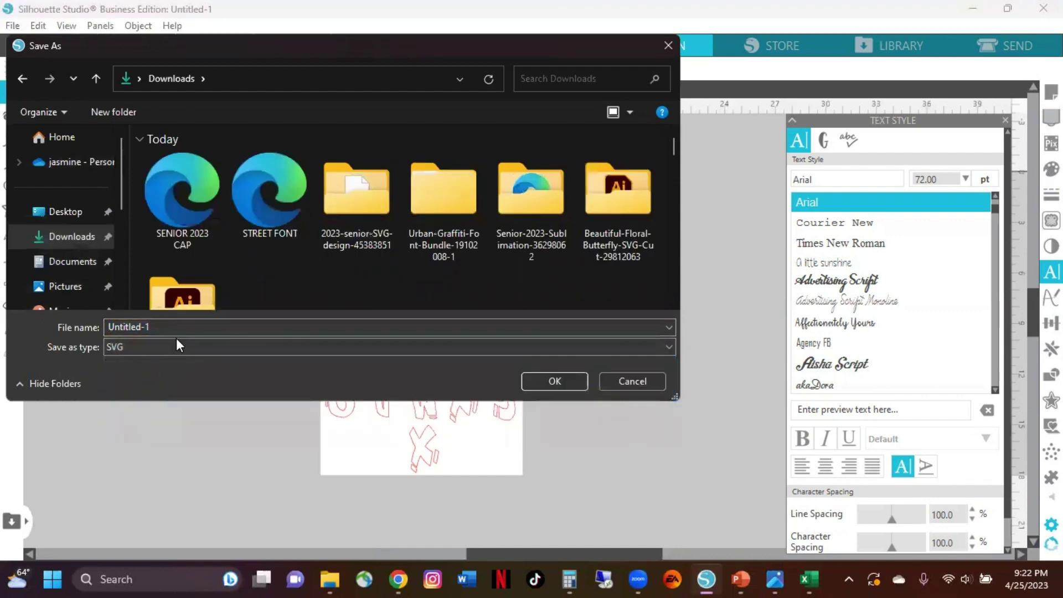
{"action": "left_click", "coordinate": [279, 220]}
{"action": "left_click", "coordinate": [556, 377]}
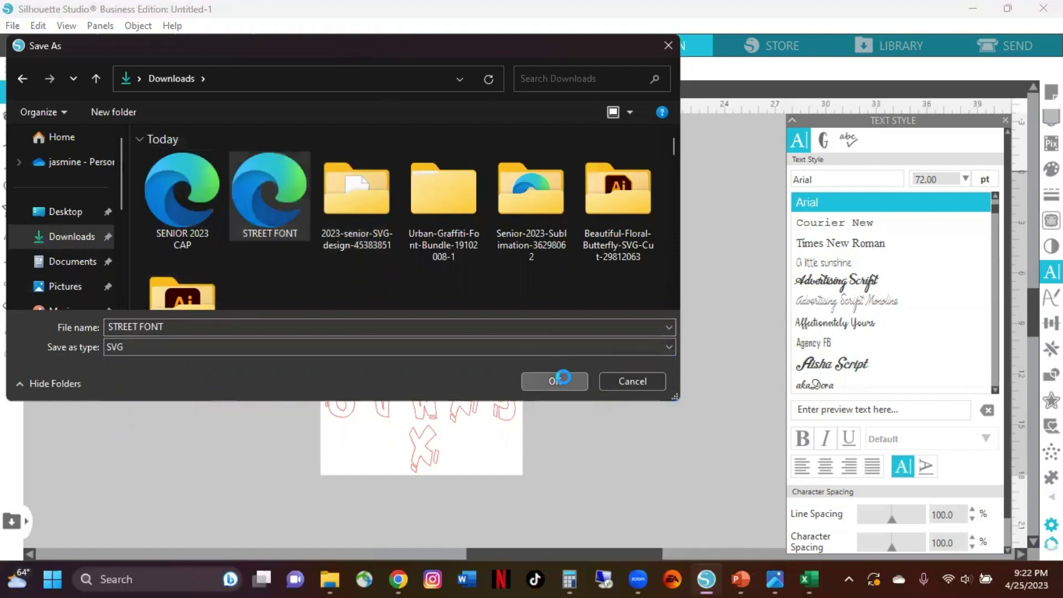
{"action": "left_click", "coordinate": [581, 286]}
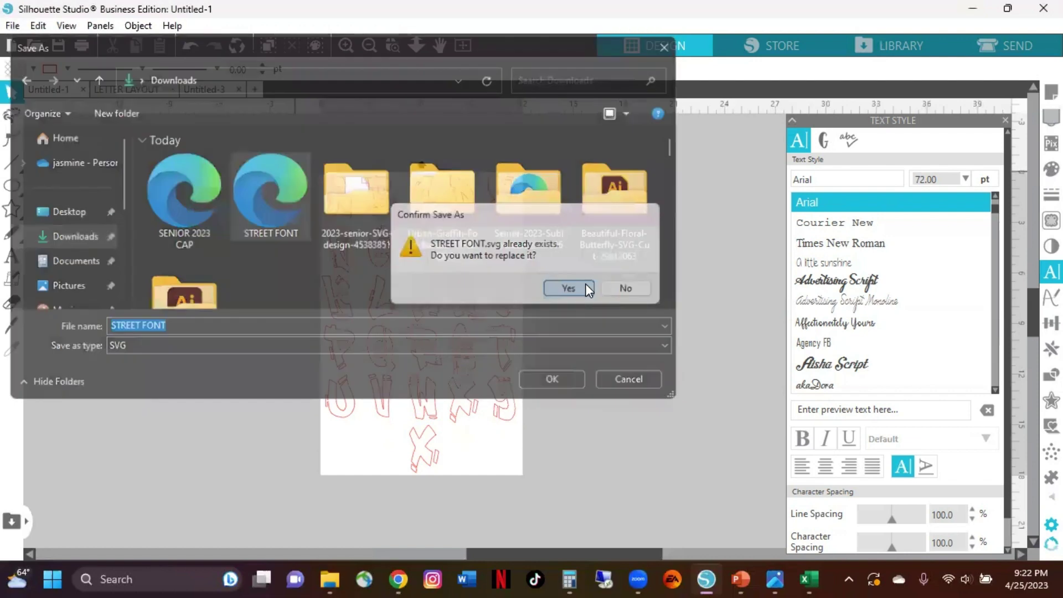
Switch to PowerPoint and insert the STREET FONT picture from the Downloads folder onto the blank slide
{"action": "left_click", "coordinate": [990, 9]}
{"action": "left_click", "coordinate": [706, 579]}
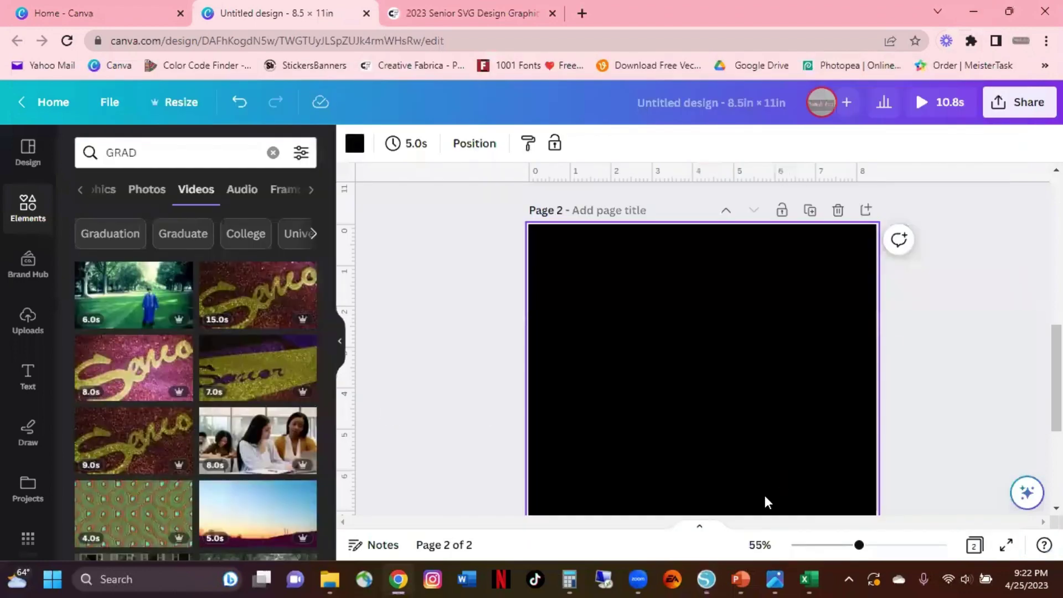
{"action": "left_click", "coordinate": [741, 579]}
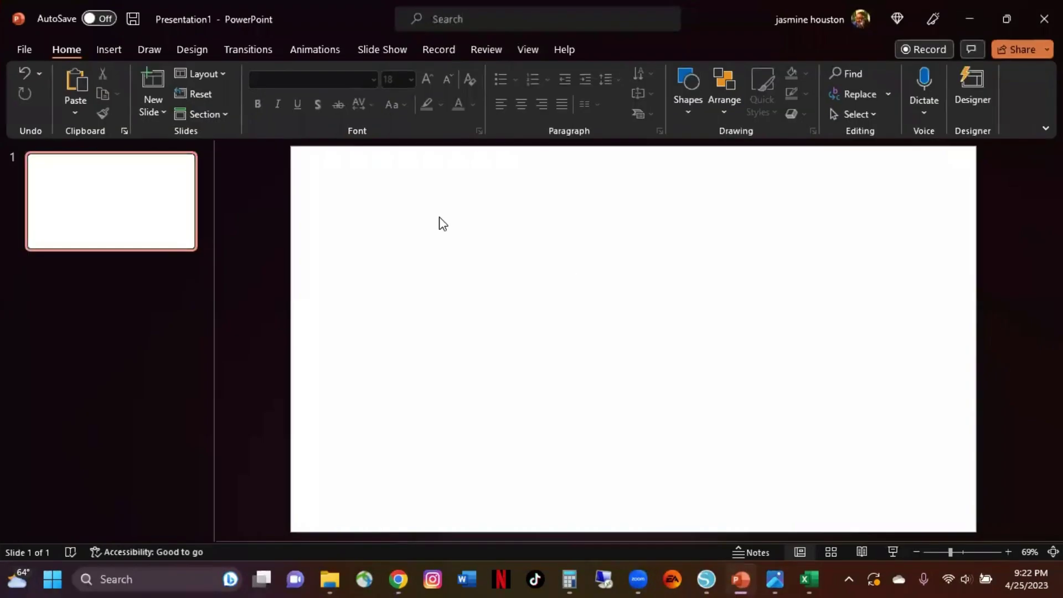
{"action": "left_click", "coordinate": [98, 53]}
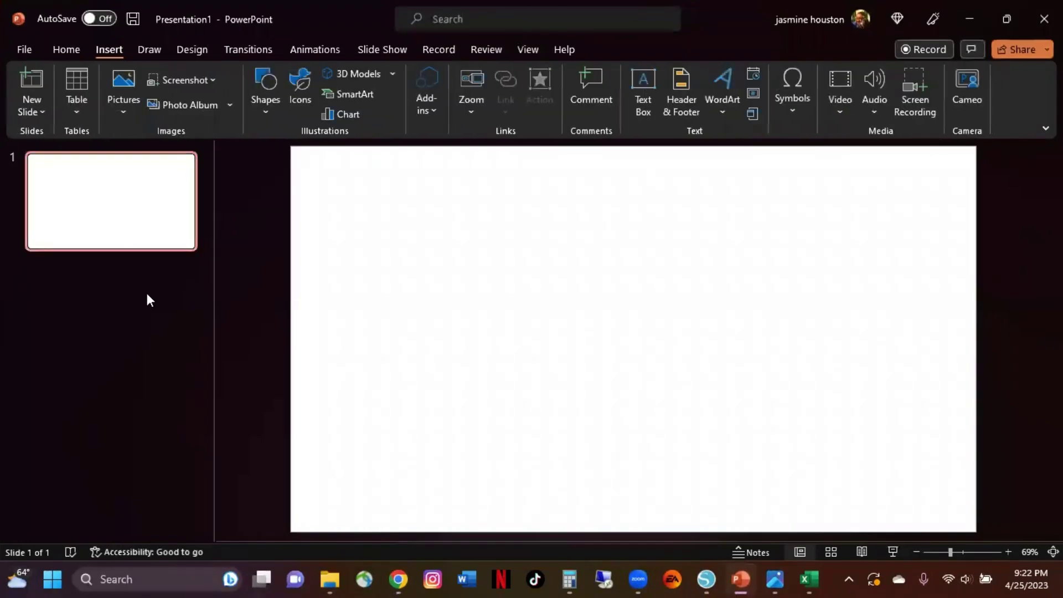
{"action": "left_click", "coordinate": [123, 117]}
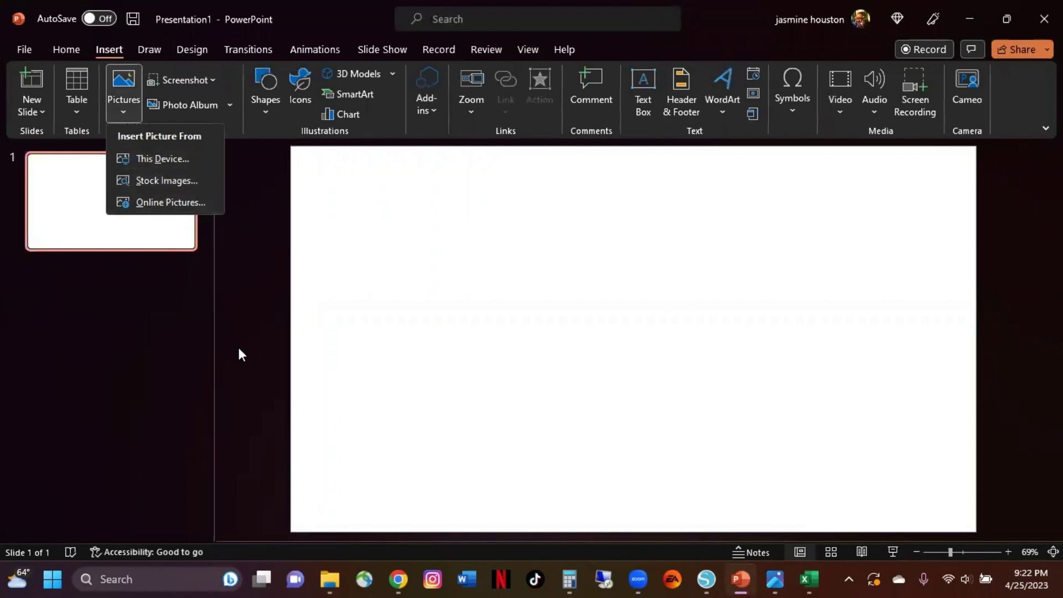
{"action": "left_click", "coordinate": [152, 161]}
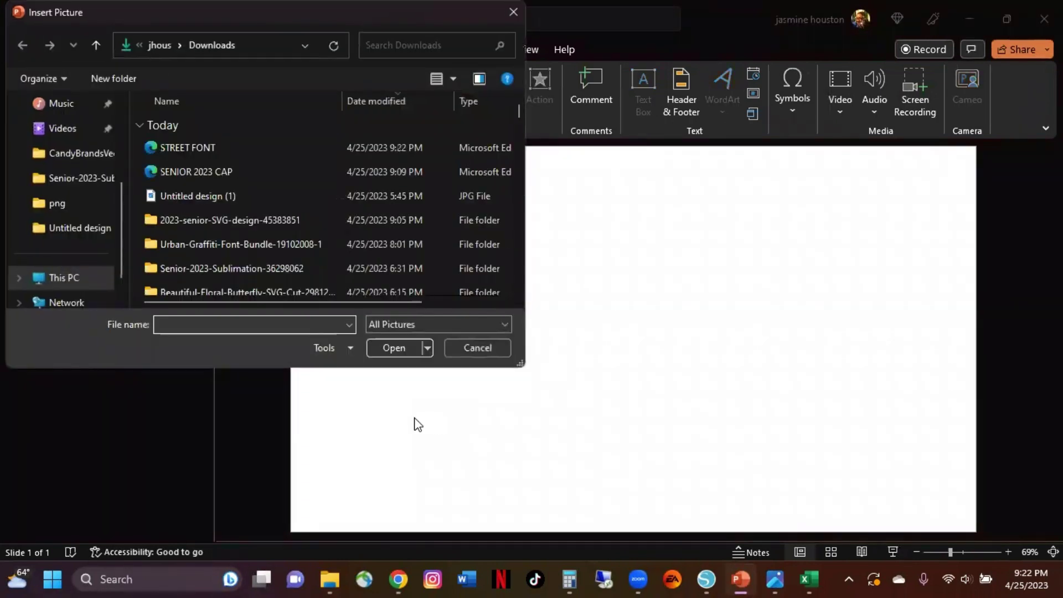
{"action": "left_click", "coordinate": [239, 148]}
{"action": "left_click", "coordinate": [376, 350]}
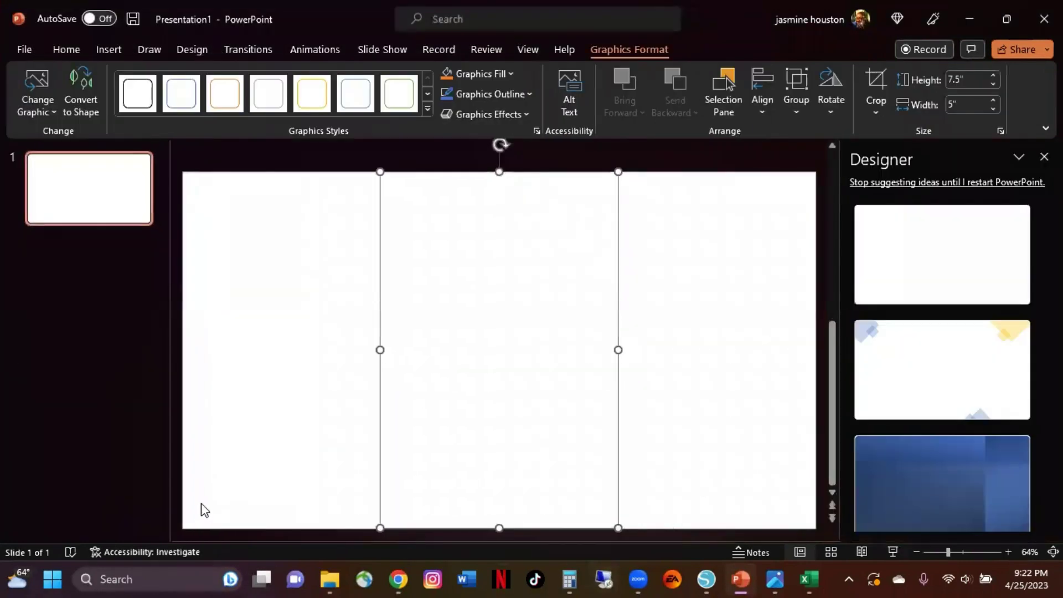
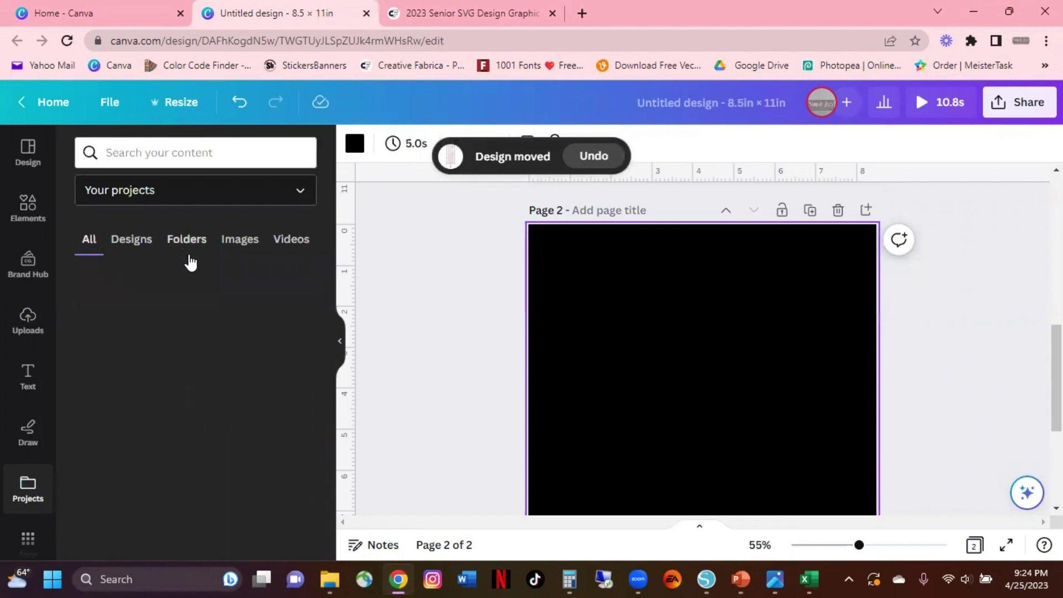
In Canva, apply the street font alphabet frame design from the Frames project folder to page 2
{"action": "left_click", "coordinate": [166, 457]}
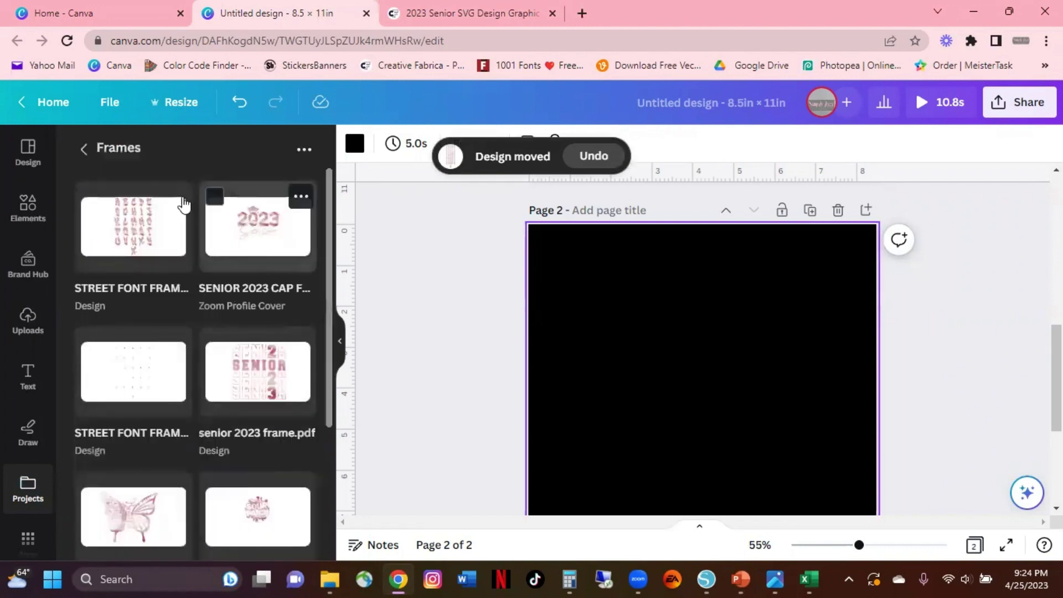
{"action": "left_click", "coordinate": [167, 239]}
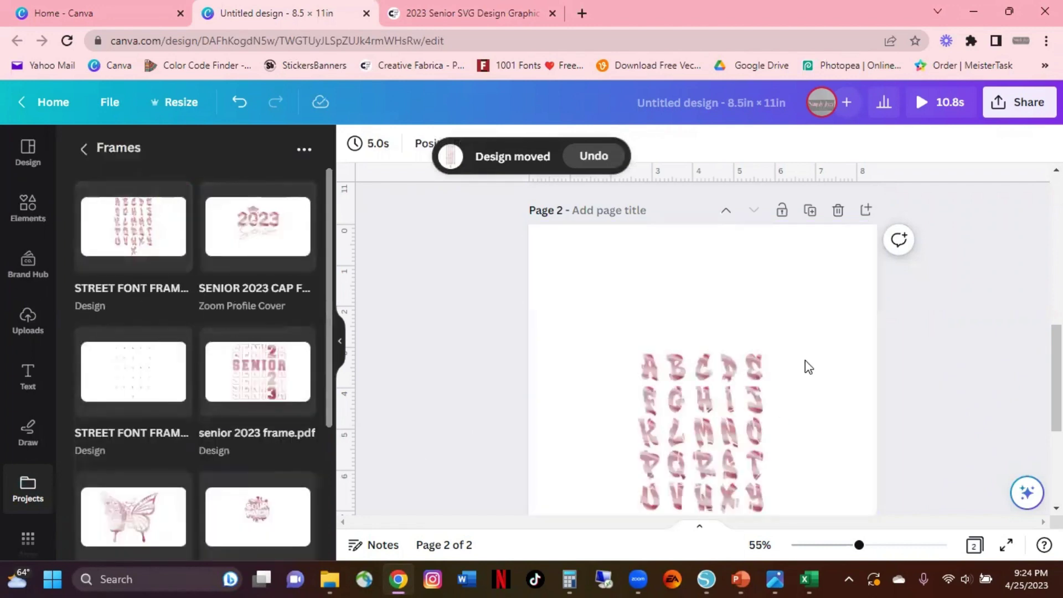
{"action": "left_click", "coordinate": [673, 293]}
Select all the alphabet letter frames on page 2, move them to the page's upper-left area and enlarge them together
{"action": "scroll", "coordinate": [673, 294], "scroll_direction": "down", "scroll_amount": 2}
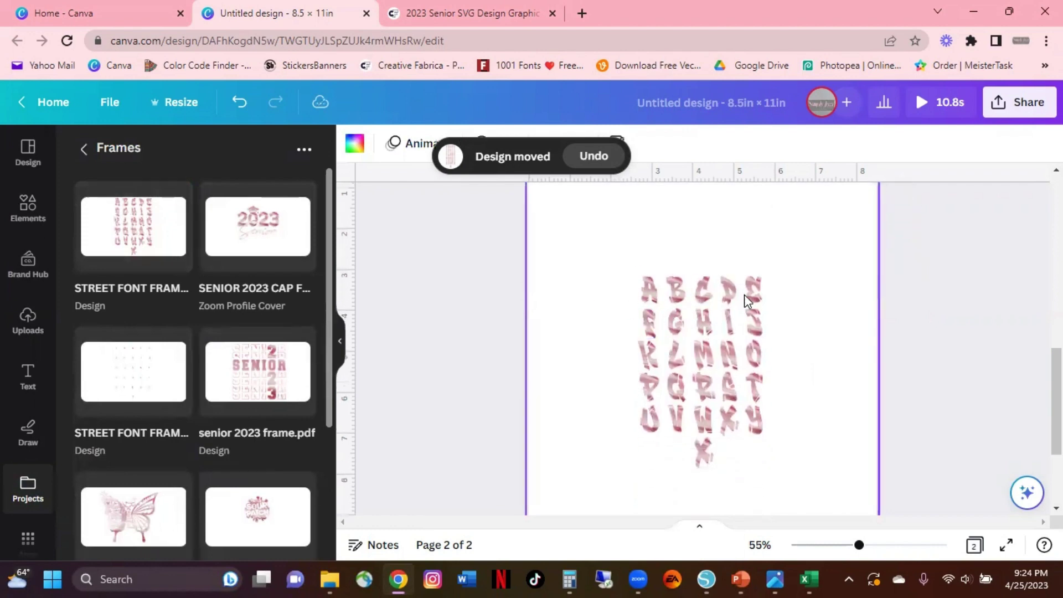
{"action": "left_click_drag", "start_coordinate": [613, 244], "coordinate": [791, 494]}
{"action": "left_click_drag", "start_coordinate": [719, 377], "coordinate": [631, 295]}
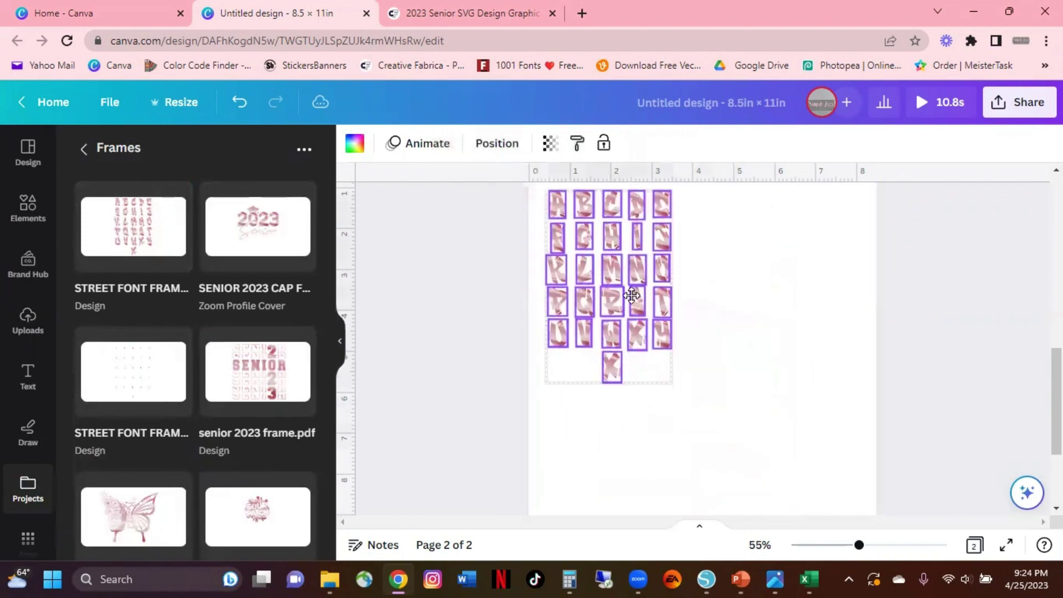
{"action": "left_click_drag", "start_coordinate": [677, 387], "coordinate": [882, 478]}
{"action": "scroll", "coordinate": [797, 424], "scroll_direction": "up", "scroll_amount": 2}
{"action": "left_click", "coordinate": [547, 317]}
{"action": "left_click", "coordinate": [549, 314]}
{"action": "left_click", "coordinate": [800, 303]}
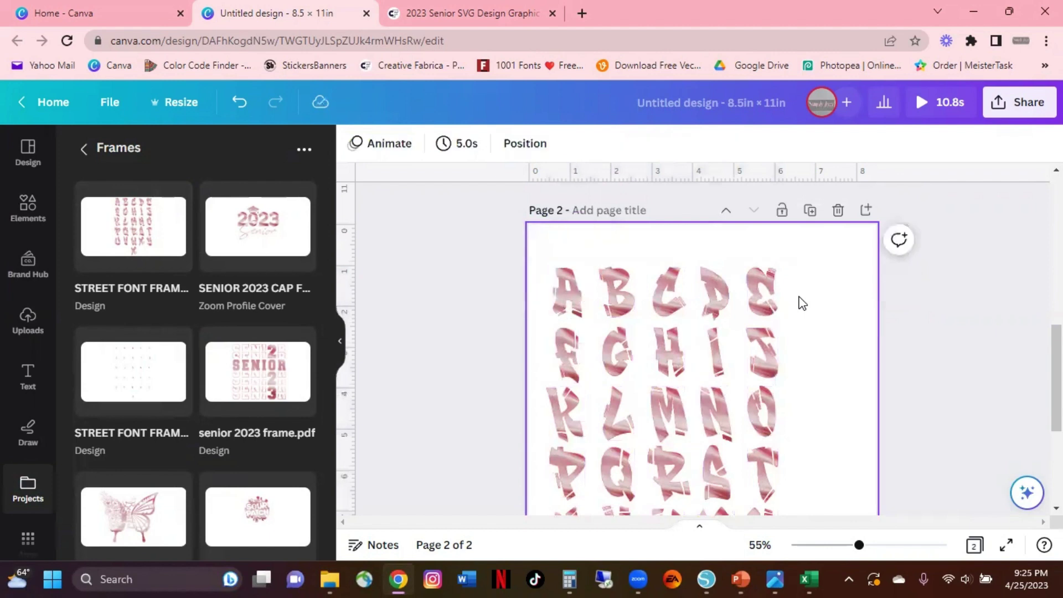
Remove the pink fill image from the A, B and C letter frames, and undo the accidental resize of C
{"action": "left_click", "coordinate": [578, 305]}
{"action": "key", "text": "Delete"}
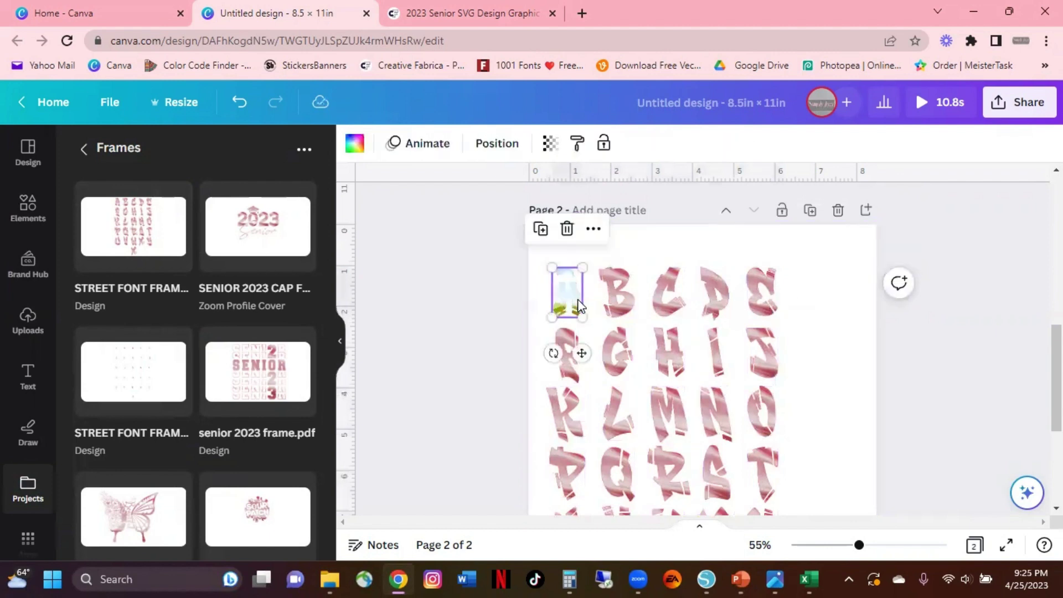
{"action": "left_click", "coordinate": [610, 315]}
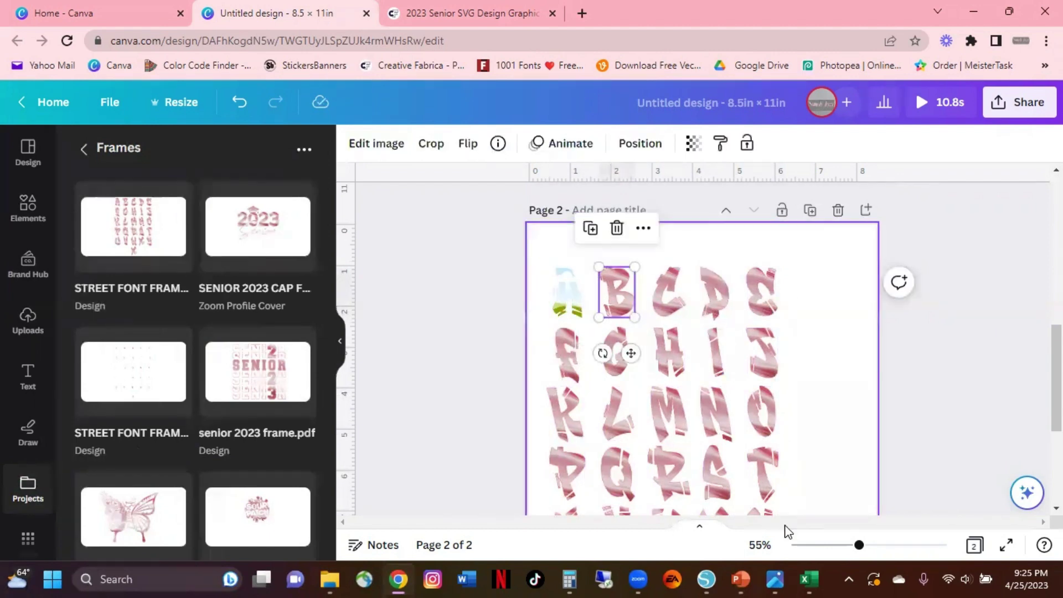
{"action": "left_click", "coordinate": [497, 370]}
{"action": "left_click", "coordinate": [609, 301]}
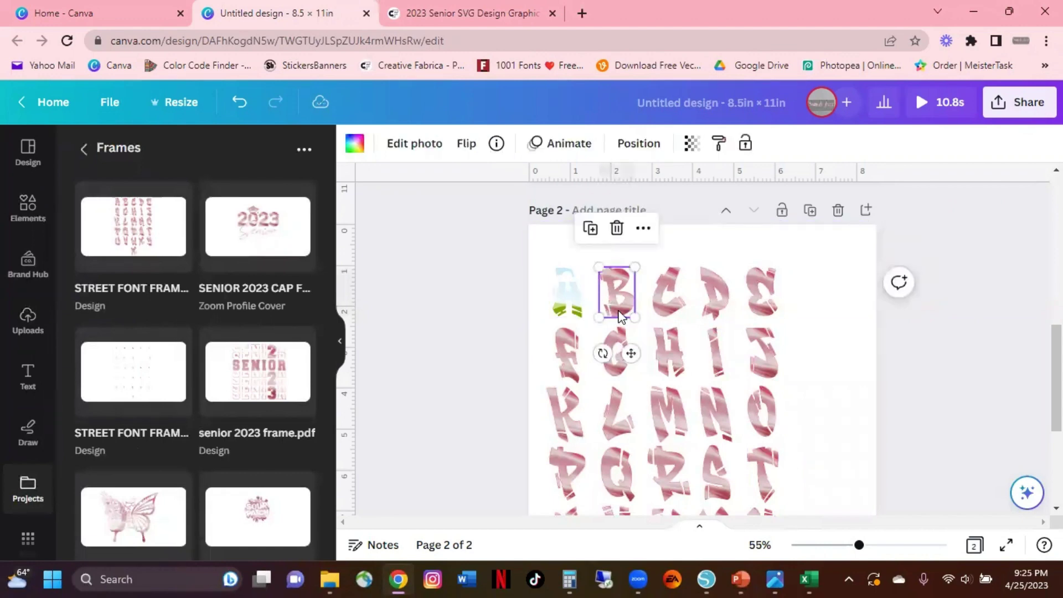
{"action": "key", "text": "Delete"}
{"action": "left_click", "coordinate": [685, 319]}
{"action": "key", "text": "Delete"}
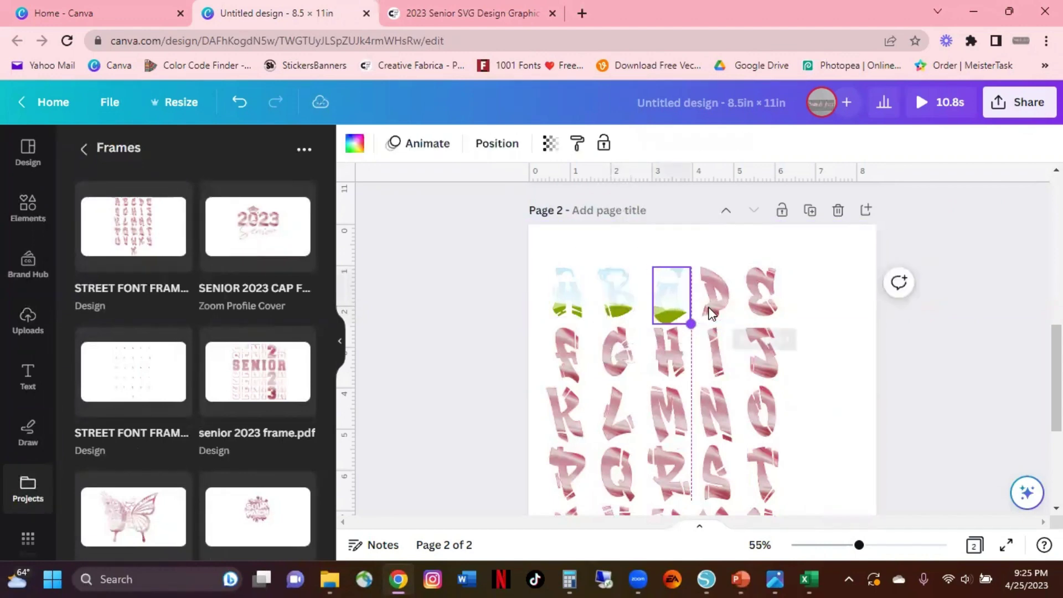
{"action": "left_click", "coordinate": [707, 308]}
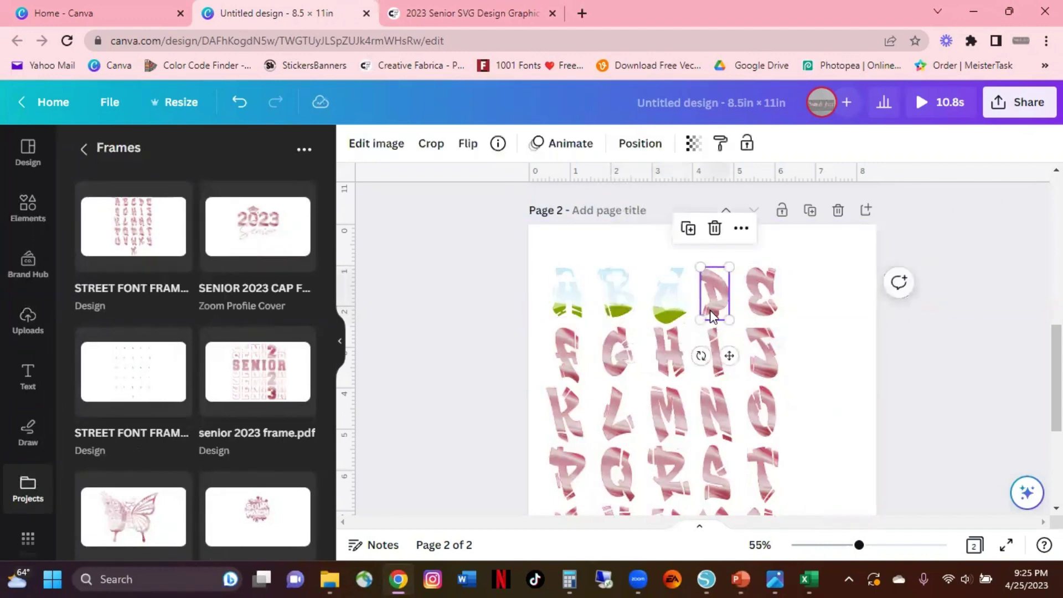
{"action": "left_click", "coordinate": [239, 103]}
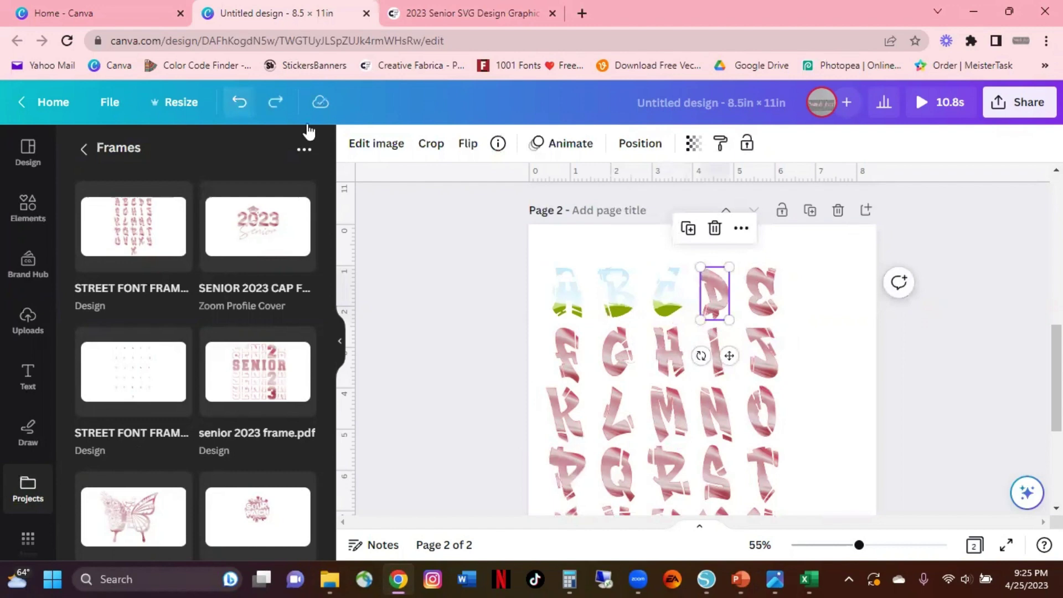
Remove the pink fill image from the D and E letter frames, leaving the frames in place
{"action": "left_click", "coordinate": [719, 303]}
{"action": "key", "text": "Delete"}
{"action": "left_click", "coordinate": [764, 314]}
{"action": "key", "text": "Escape"}
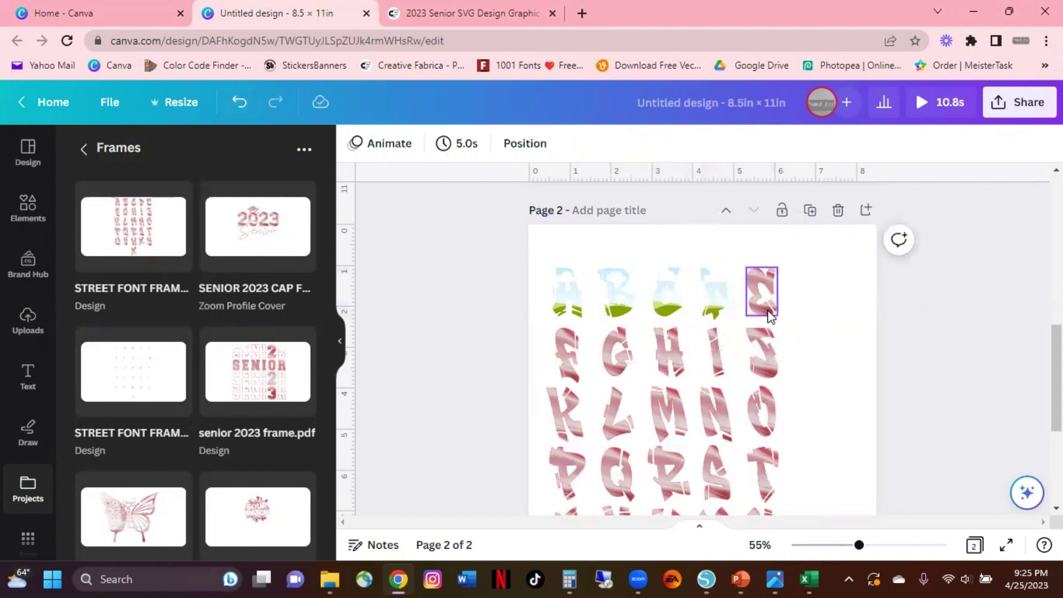
{"action": "left_click", "coordinate": [760, 307]}
{"action": "key", "text": "Delete"}
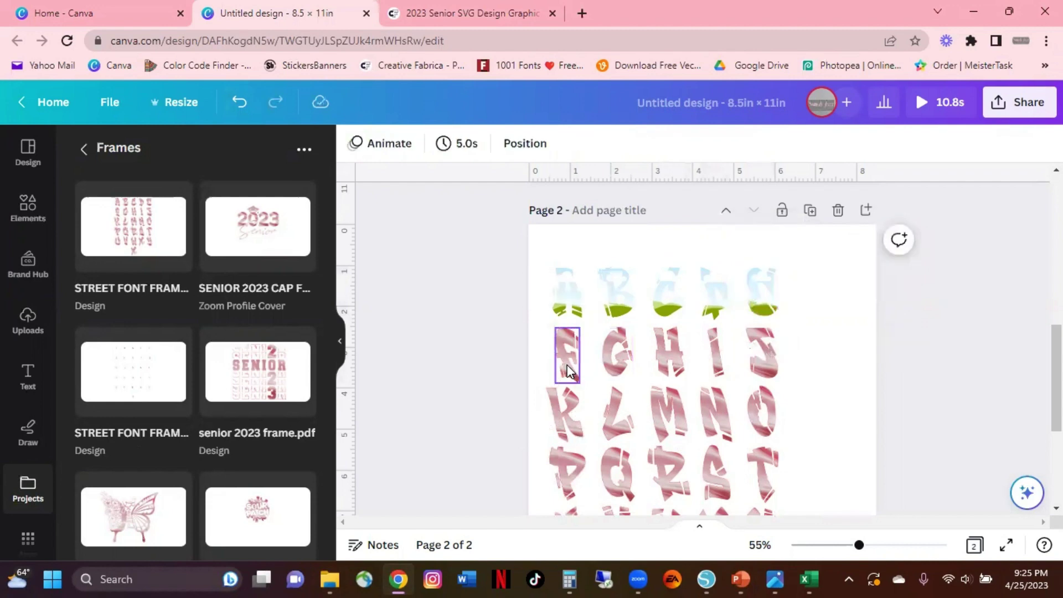
Remove the pink fill image from the F and G letter frames in the second row
{"action": "left_click", "coordinate": [568, 371]}
{"action": "key", "text": "Delete"}
{"action": "key", "text": "Escape"}
{"action": "left_click", "coordinate": [626, 368]}
{"action": "key", "text": "Delete"}
{"action": "key", "text": "Escape"}
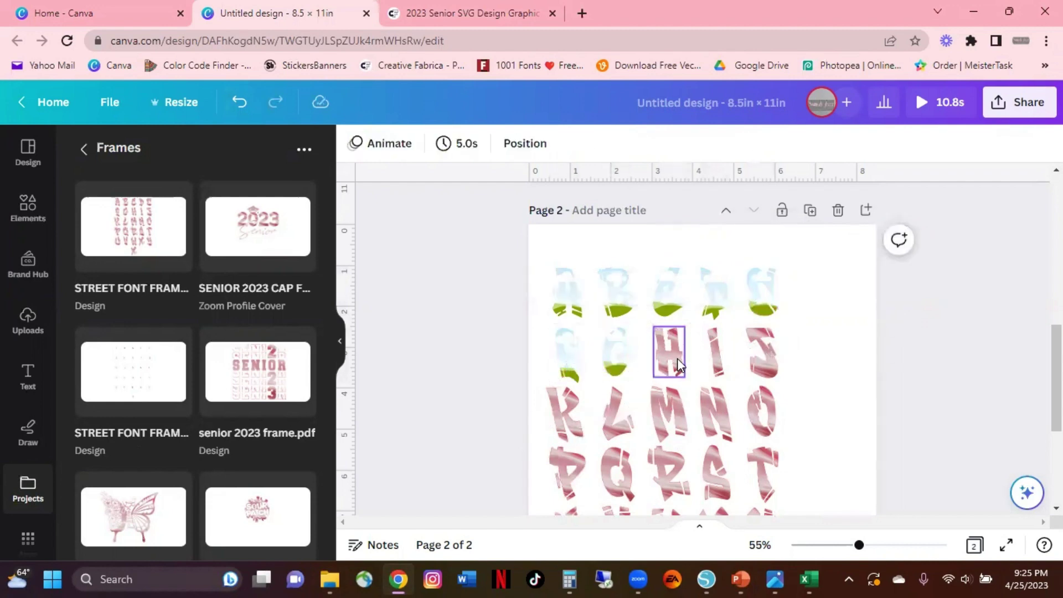
Remove the pink fill image from the H, I and J letter frames in the second row
{"action": "left_click", "coordinate": [677, 358]}
{"action": "key", "text": "Delete"}
{"action": "key", "text": "Escape"}
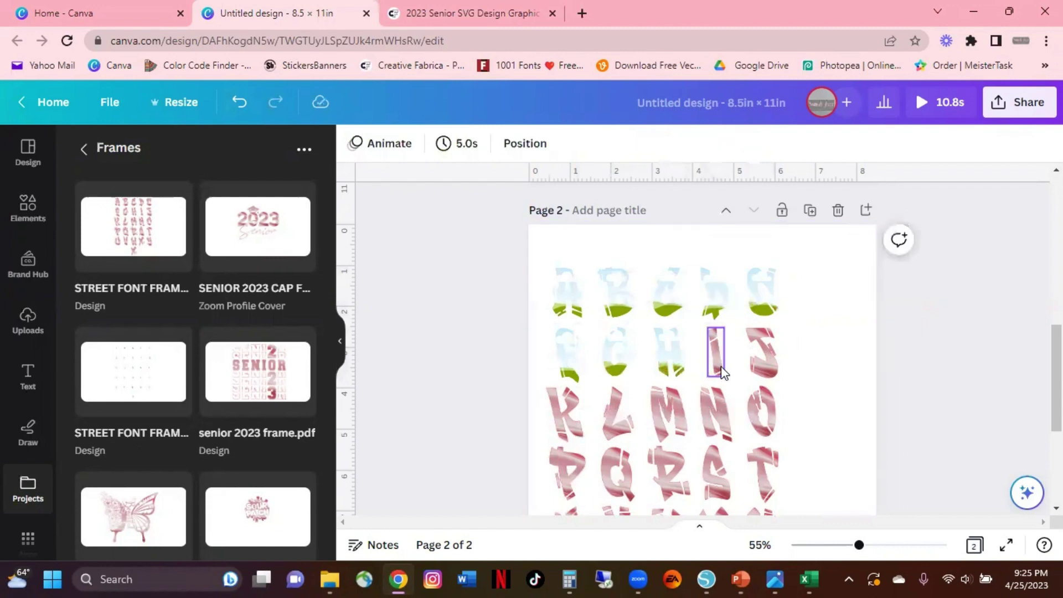
{"action": "left_click", "coordinate": [721, 372]}
{"action": "key", "text": "Delete"}
{"action": "key", "text": "Escape"}
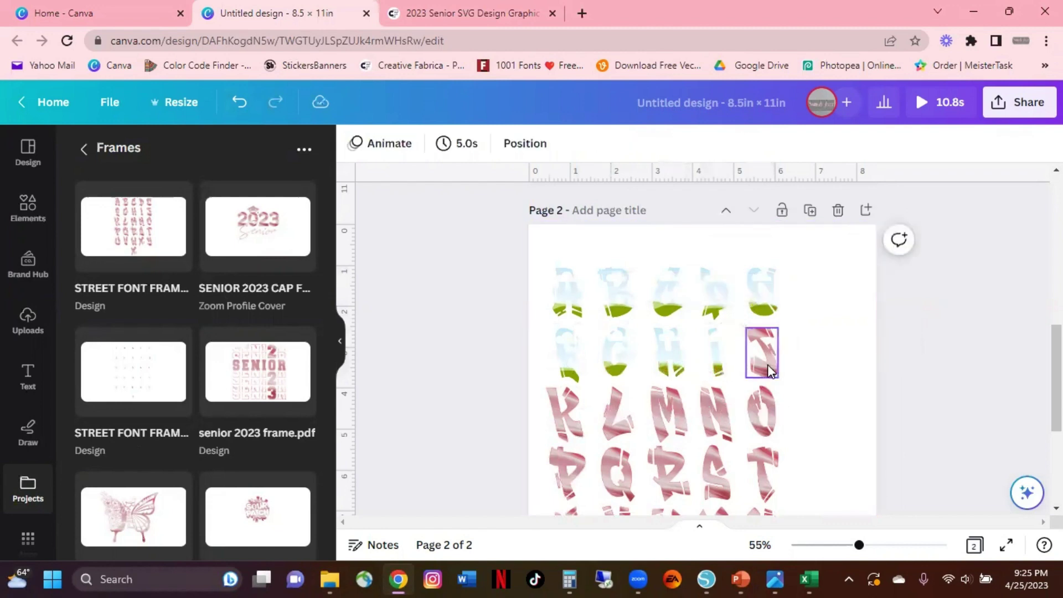
{"action": "left_click", "coordinate": [767, 364]}
{"action": "key", "text": "Delete"}
Remove the pink fill image from the K, L and M letter frames in the third row
{"action": "left_click", "coordinate": [572, 414]}
{"action": "key", "text": "Delete"}
{"action": "left_click", "coordinate": [615, 414]}
{"action": "key", "text": "Delete"}
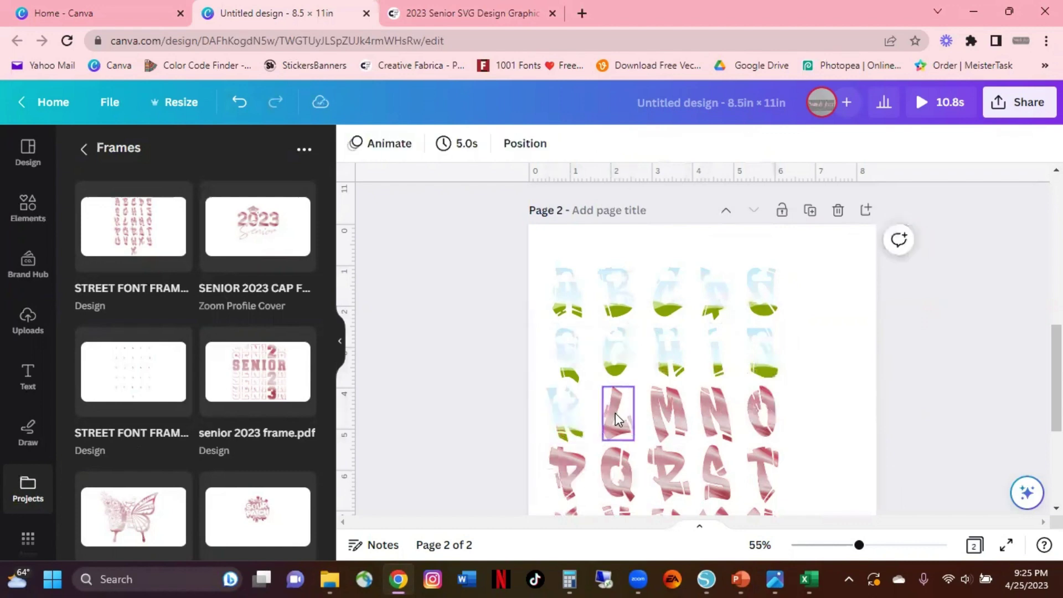
{"action": "left_click", "coordinate": [669, 421]}
{"action": "key", "text": "Escape"}
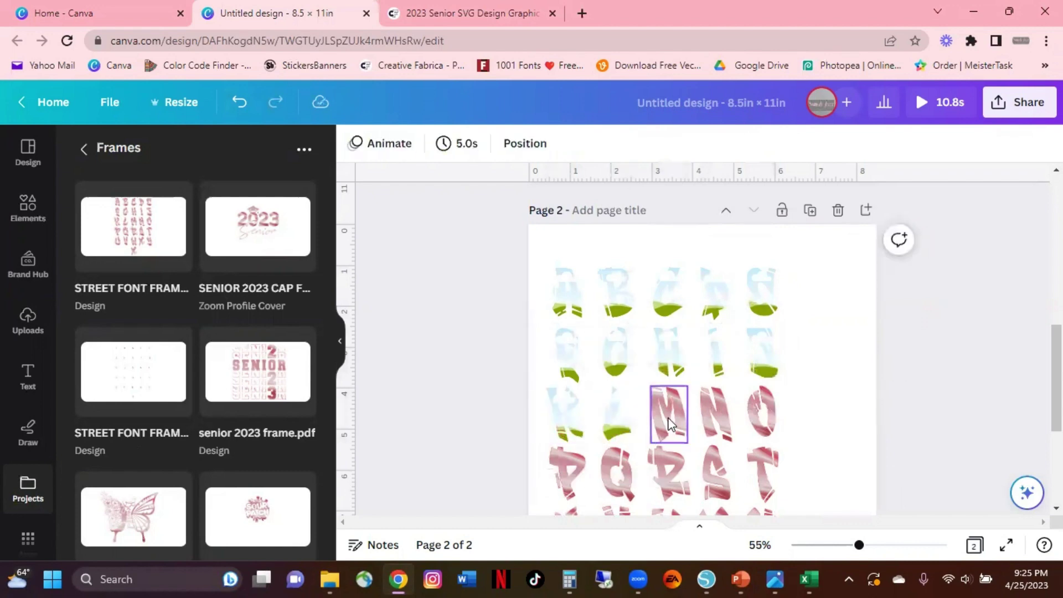
{"action": "left_click", "coordinate": [669, 421]}
{"action": "key", "text": "Delete"}
{"action": "key", "text": "Escape"}
Remove the pink fill image from the N and O letter frames at the end of the third row
{"action": "left_click", "coordinate": [729, 424]}
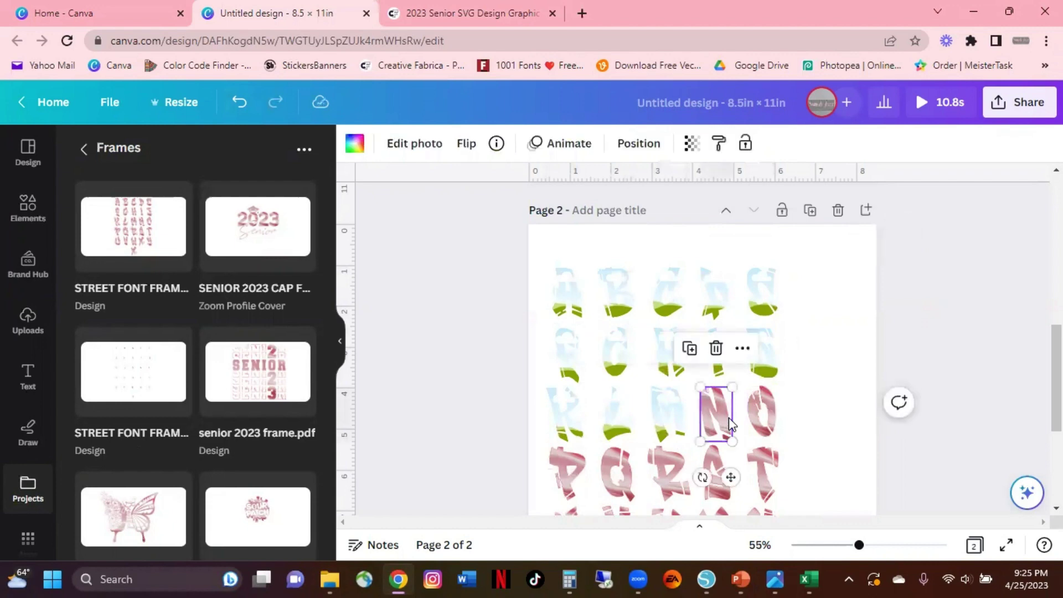
{"action": "key", "text": "Delete"}
{"action": "key", "text": "Escape"}
{"action": "left_click", "coordinate": [764, 415]}
{"action": "key", "text": "Delete"}
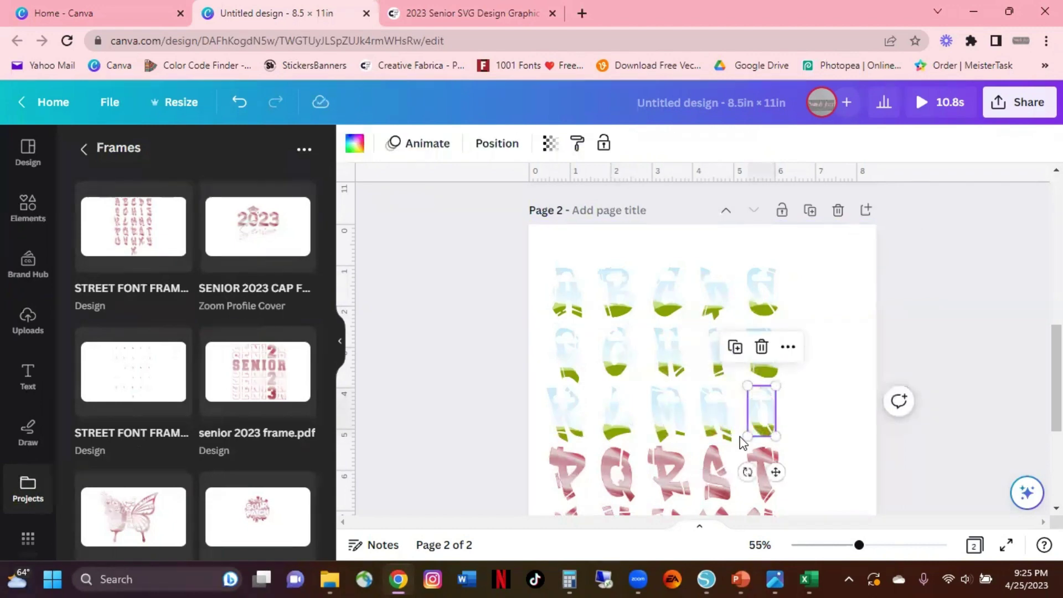
{"action": "key", "text": "Escape"}
Remove the pink fill image from the P and Q letter frames in the fourth row
{"action": "left_click", "coordinate": [576, 471]}
{"action": "key", "text": "Delete"}
{"action": "key", "text": "Escape"}
{"action": "left_click", "coordinate": [616, 471]}
{"action": "key", "text": "Escape"}
{"action": "left_click", "coordinate": [629, 472]}
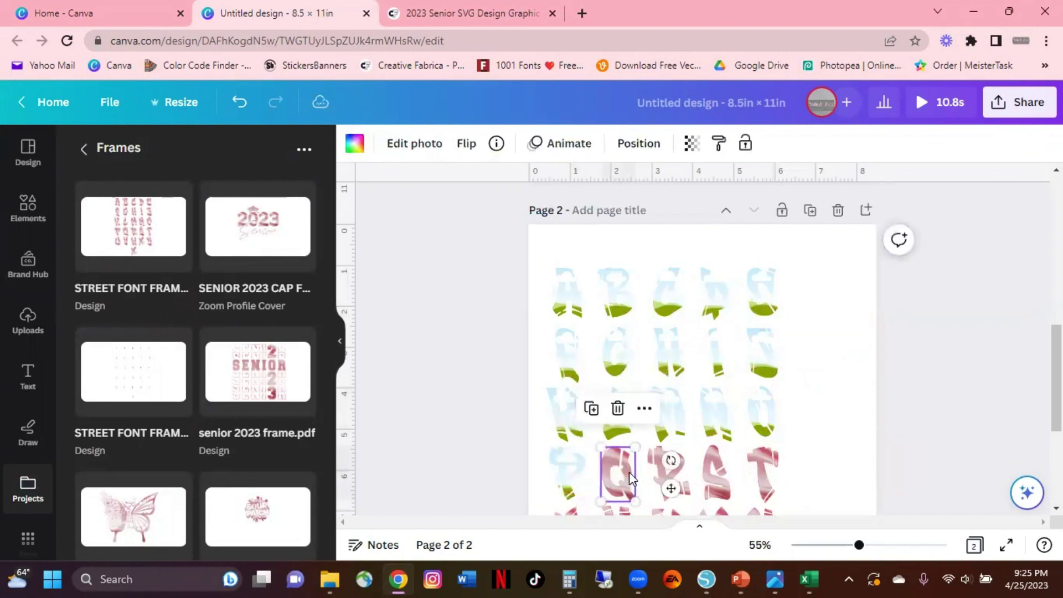
{"action": "key", "text": "Delete"}
Remove the pink fill image from the R, S and T letter frames in the fourth row
{"action": "left_click", "coordinate": [662, 474]}
{"action": "key", "text": "Escape"}
{"action": "left_click", "coordinate": [662, 474]}
{"action": "key", "text": "Delete"}
{"action": "left_click", "coordinate": [703, 472]}
{"action": "key", "text": "Delete"}
{"action": "left_click", "coordinate": [705, 472]}
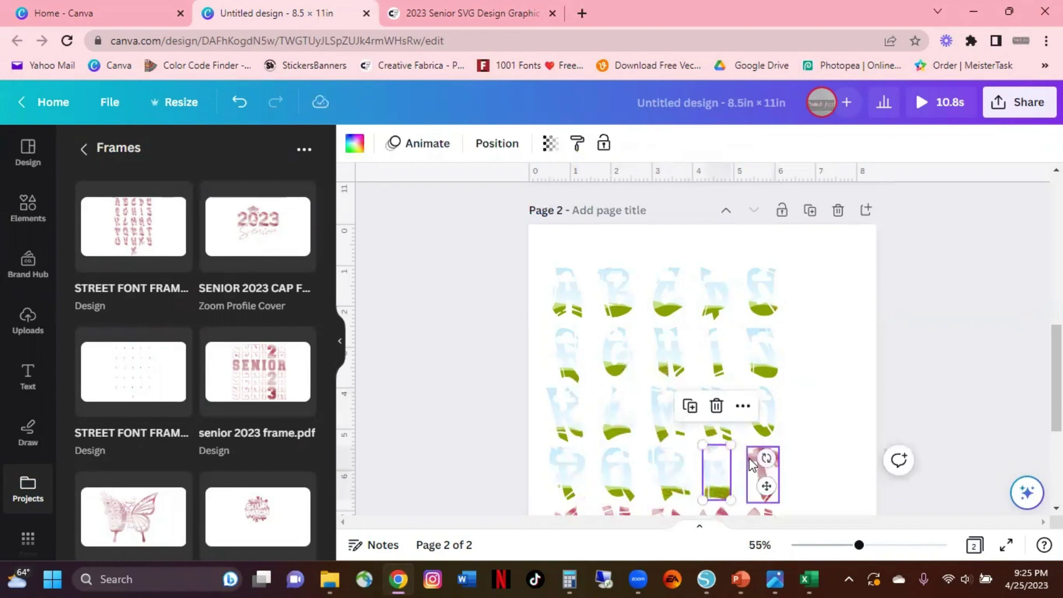
{"action": "left_click", "coordinate": [751, 465]}
{"action": "key", "text": "Delete"}
Remove the pink fill image from the U and V letter frames in the fifth row
{"action": "scroll", "coordinate": [700, 464], "scroll_direction": "down", "scroll_amount": 3}
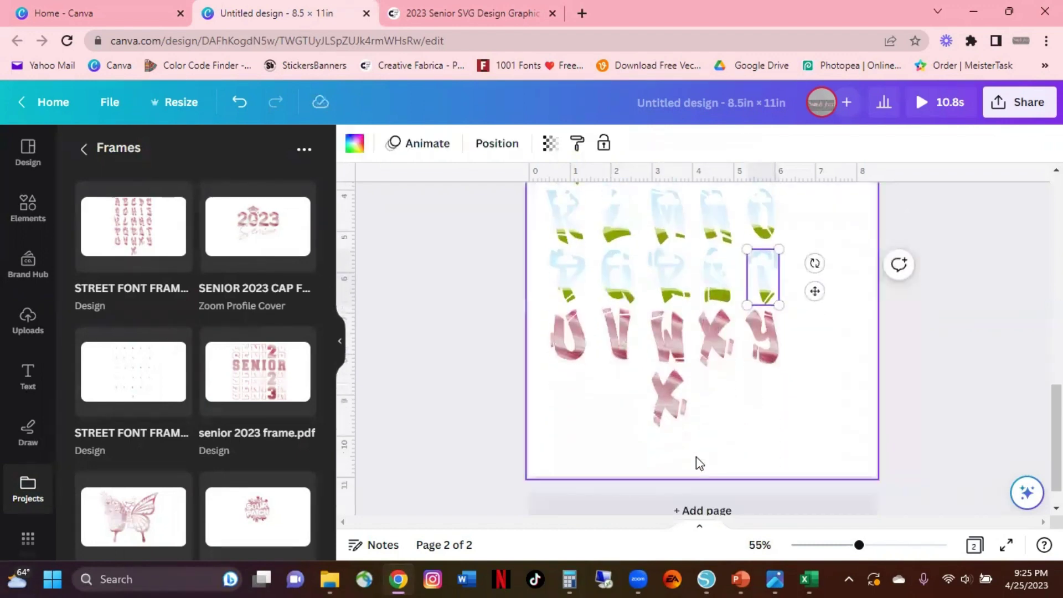
{"action": "scroll", "coordinate": [700, 465], "scroll_direction": "down", "scroll_amount": 1}
{"action": "left_click", "coordinate": [570, 302]}
{"action": "left_click", "coordinate": [570, 302]}
{"action": "key", "text": "Delete"}
{"action": "left_click", "coordinate": [624, 323]}
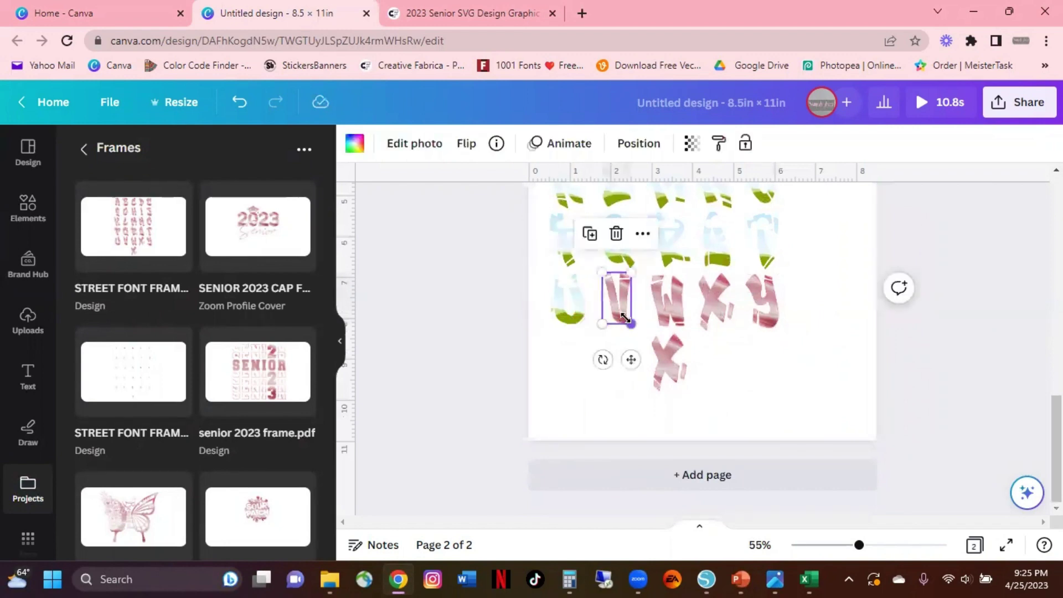
{"action": "key", "text": "Delete"}
Remove the pink fill image from the W letter frame and the X frame beside it
{"action": "left_click", "coordinate": [674, 321]}
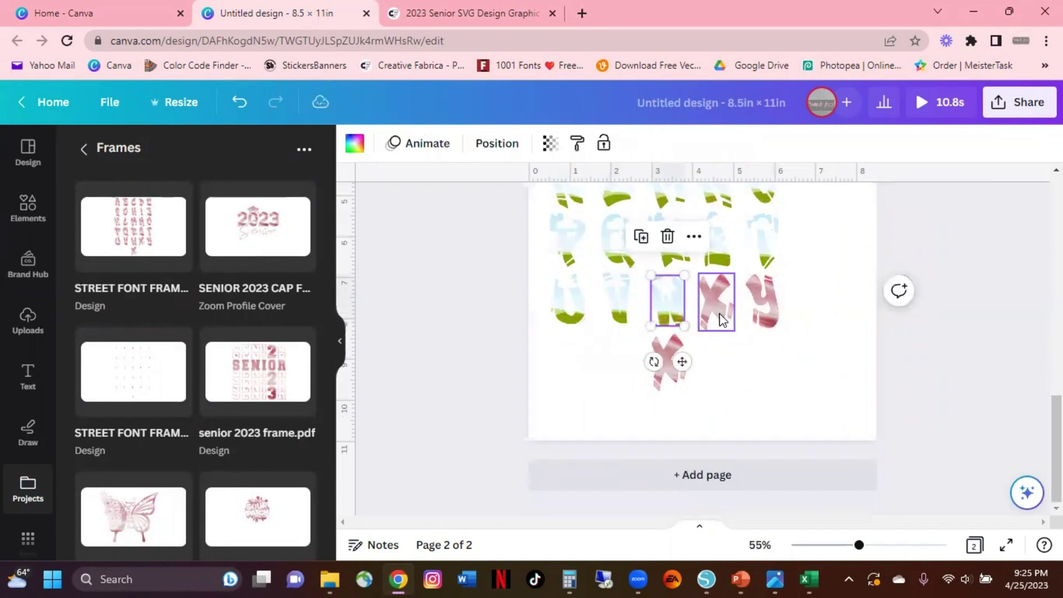
{"action": "key", "text": "Delete"}
{"action": "left_click", "coordinate": [720, 320]}
{"action": "key", "text": "Delete"}
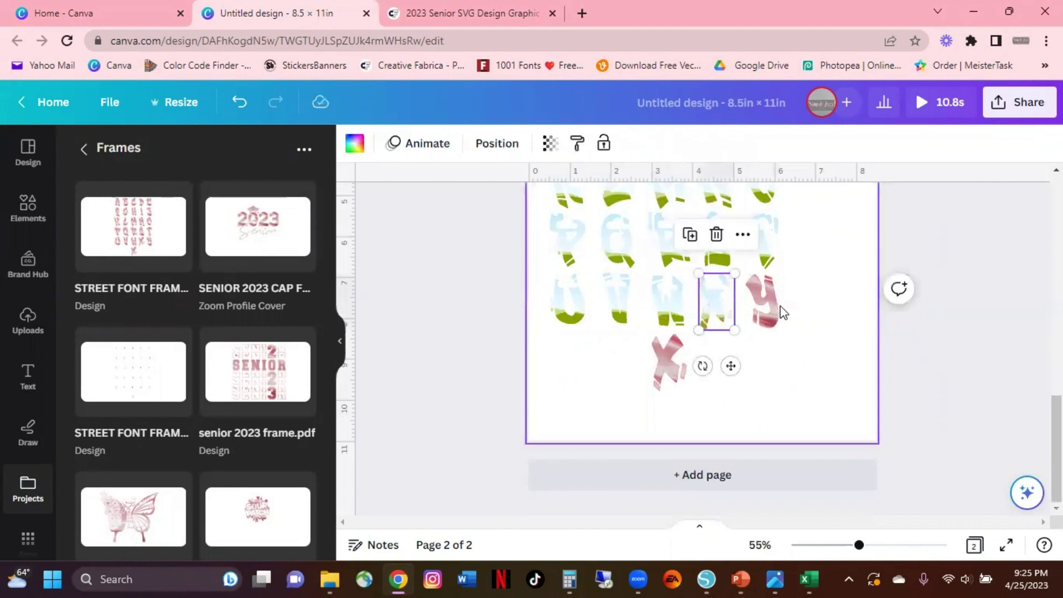
Remove the pink fill image from the Y frame and the single frame in the last row
{"action": "left_click", "coordinate": [778, 307]}
{"action": "key", "text": "Delete"}
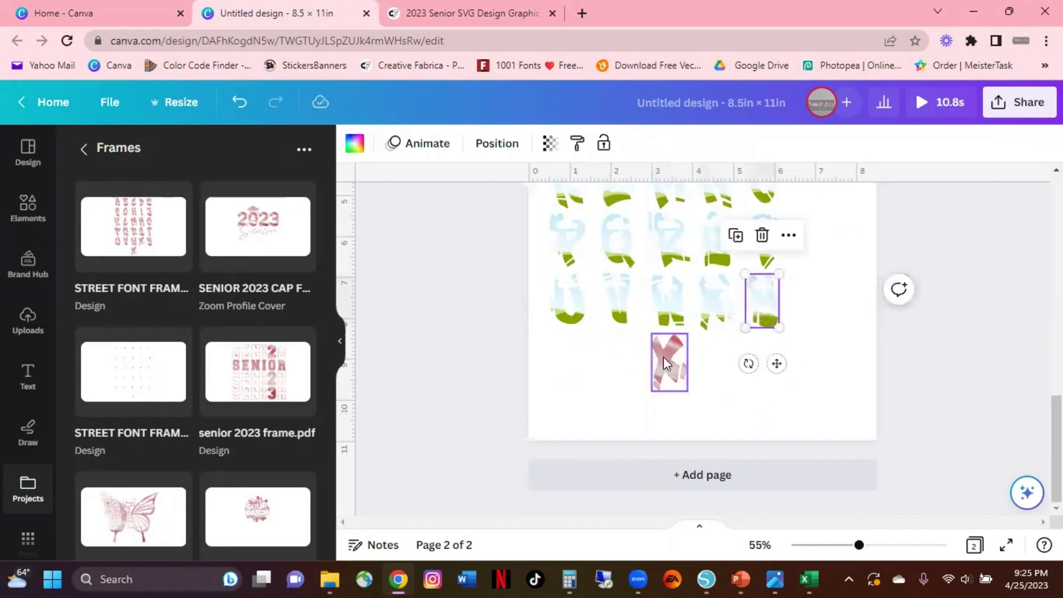
{"action": "left_click", "coordinate": [705, 363]}
{"action": "left_click", "coordinate": [672, 366]}
{"action": "key", "text": "Delete"}
{"action": "left_click", "coordinate": [778, 379]}
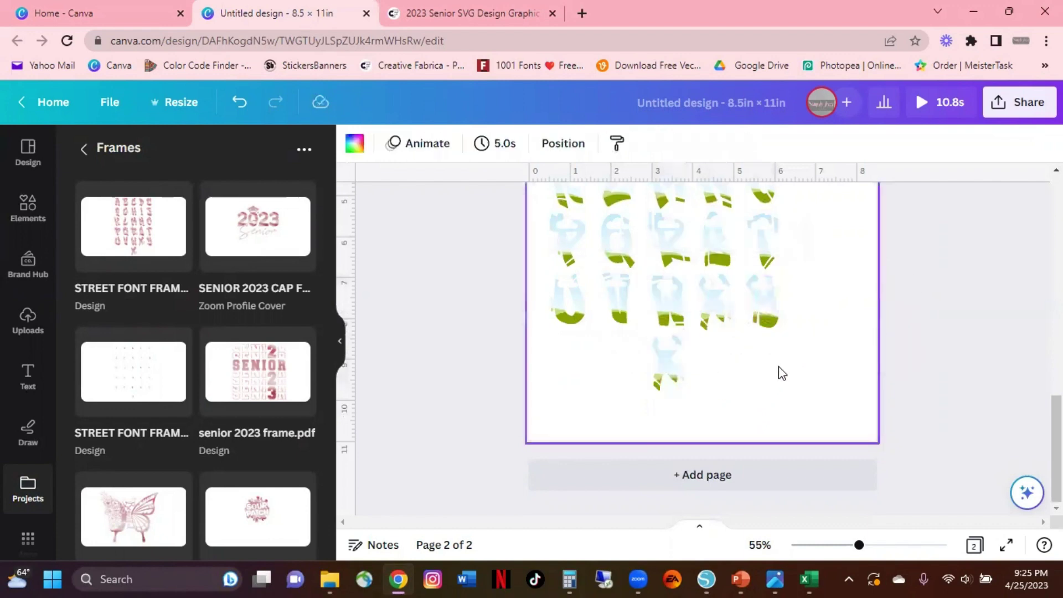
Select all the letter frames on page 2 and enlarge them together to fill the page
{"action": "scroll", "coordinate": [660, 380], "scroll_direction": "up", "scroll_amount": 5}
{"action": "scroll", "coordinate": [528, 310], "scroll_direction": "down", "scroll_amount": 1}
{"action": "left_click_drag", "start_coordinate": [525, 248], "coordinate": [766, 435]}
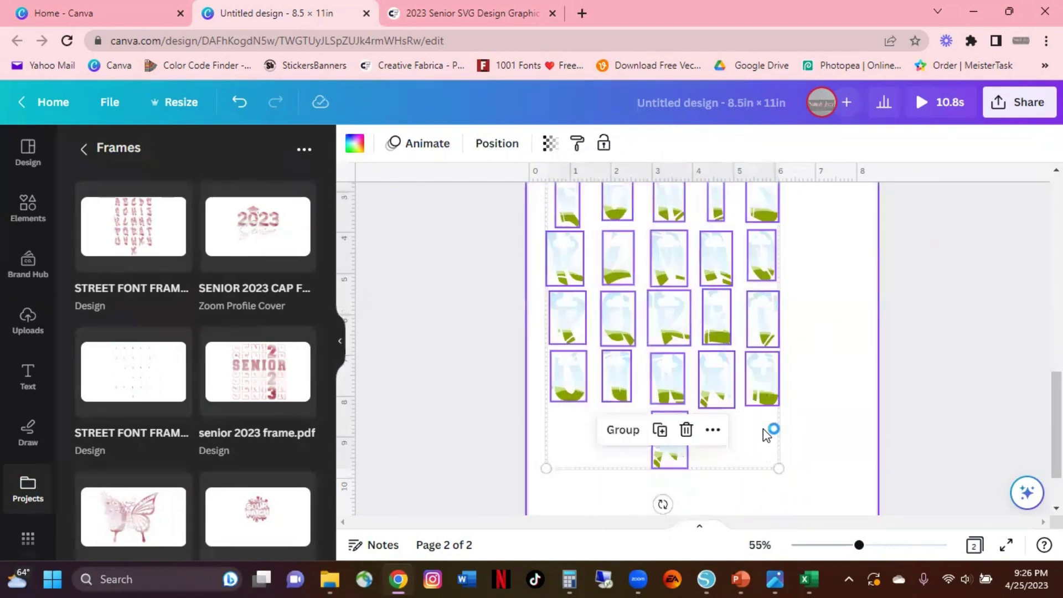
{"action": "left_click_drag", "start_coordinate": [861, 548], "coordinate": [831, 546]}
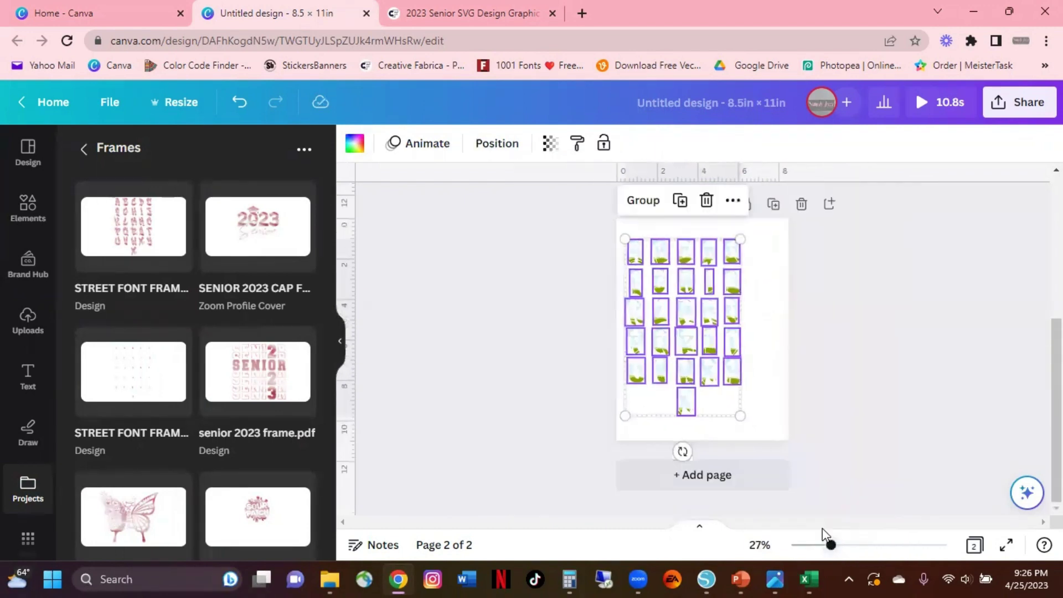
{"action": "left_click_drag", "start_coordinate": [722, 356], "coordinate": [714, 333]}
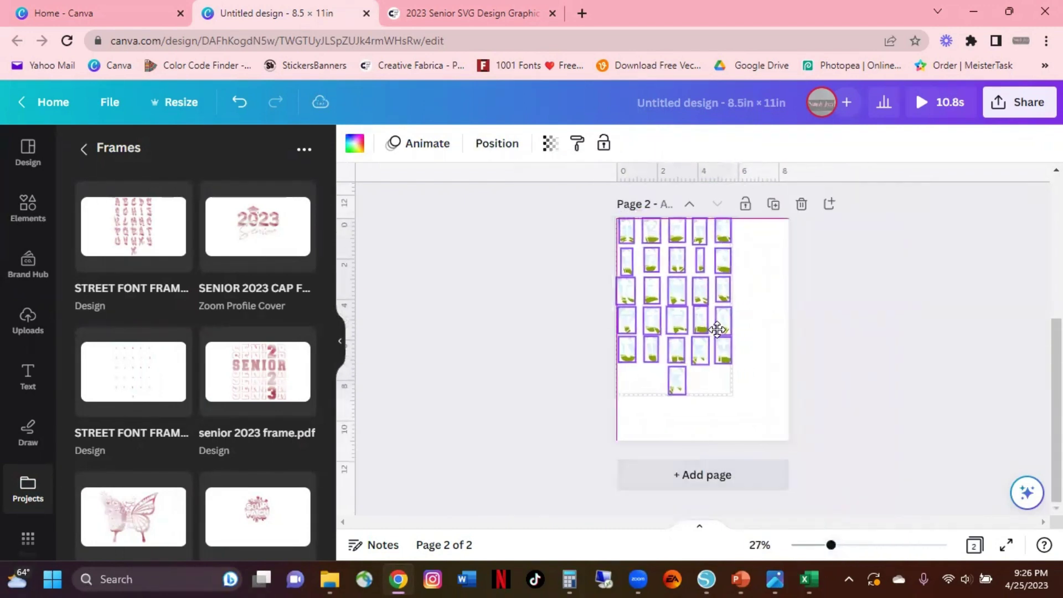
{"action": "mouse_move", "coordinate": [726, 391]}
{"action": "left_mouse_down"}
{"action": "mouse_move", "coordinate": [783, 430]}
{"action": "mouse_move", "coordinate": [779, 414]}
{"action": "mouse_move", "coordinate": [738, 397]}
{"action": "left_mouse_up"}
{"action": "left_click", "coordinate": [825, 418]}
Set the page 2 background to black behind the letter frames
{"action": "left_click", "coordinate": [784, 422]}
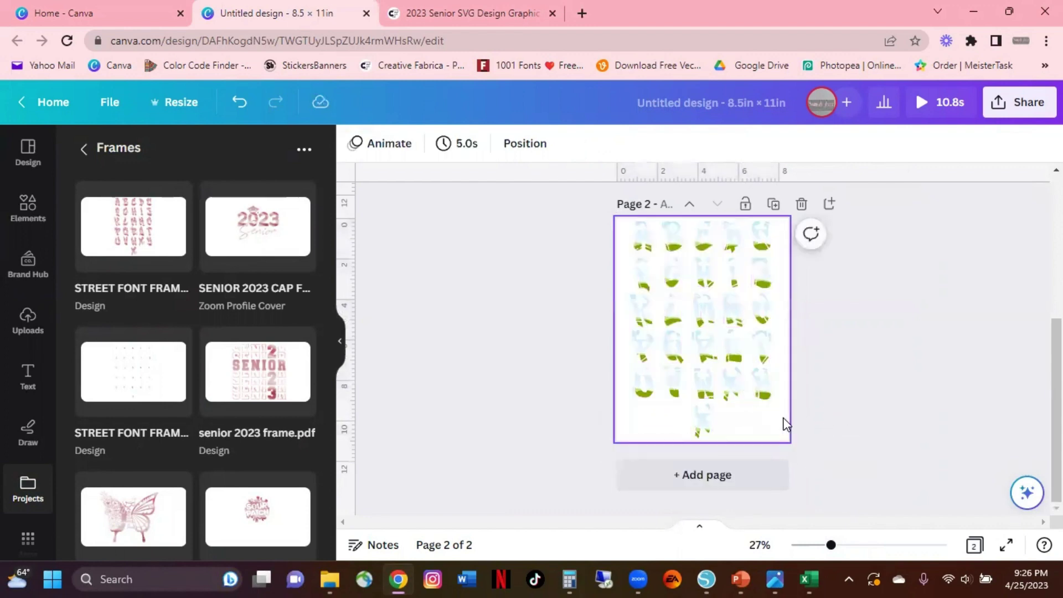
{"action": "left_click", "coordinate": [351, 144]}
{"action": "left_click", "coordinate": [133, 237]}
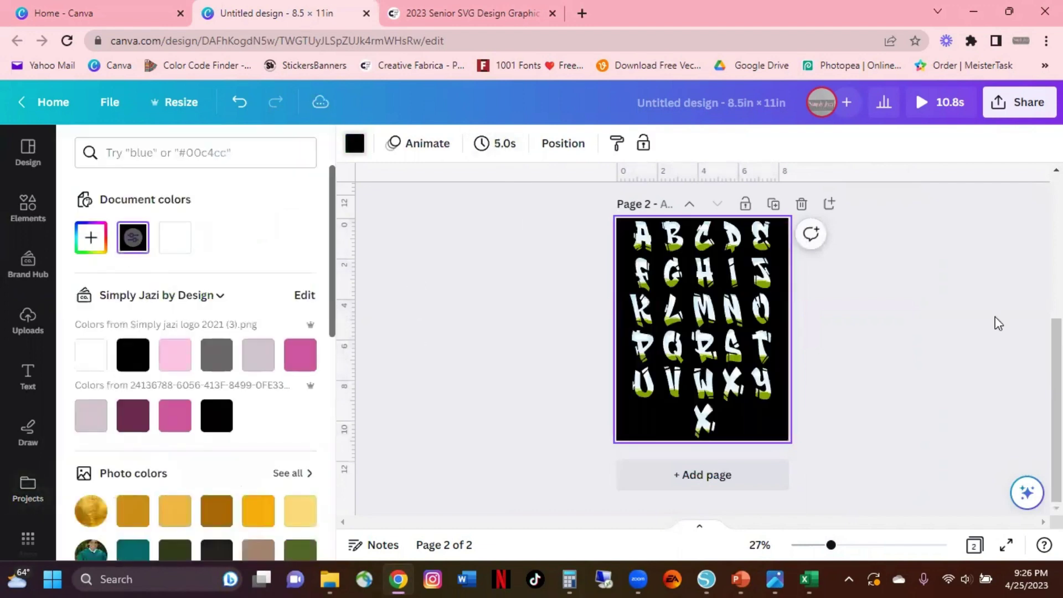
{"action": "left_click", "coordinate": [854, 345]}
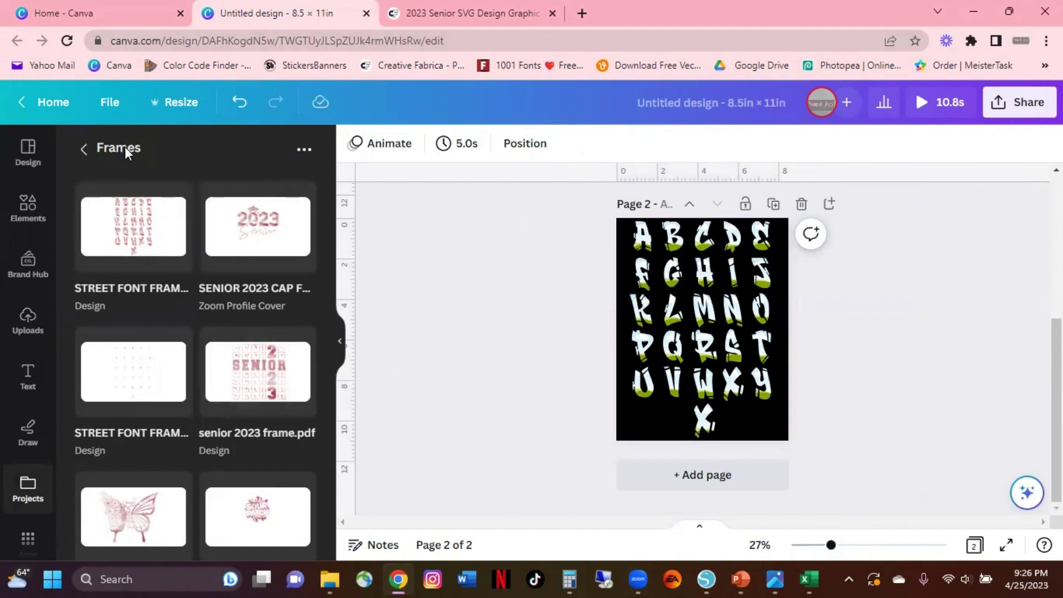
Duplicate the black alphabet page and delete the B, C and E letter frames from the copy
{"action": "left_click", "coordinate": [85, 149]}
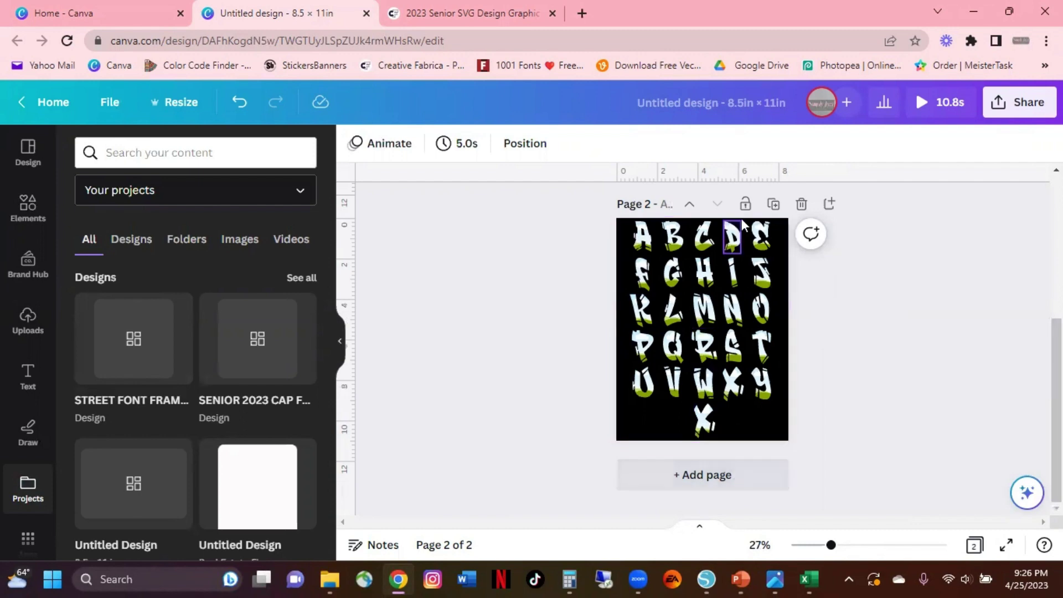
{"action": "left_click", "coordinate": [770, 206]}
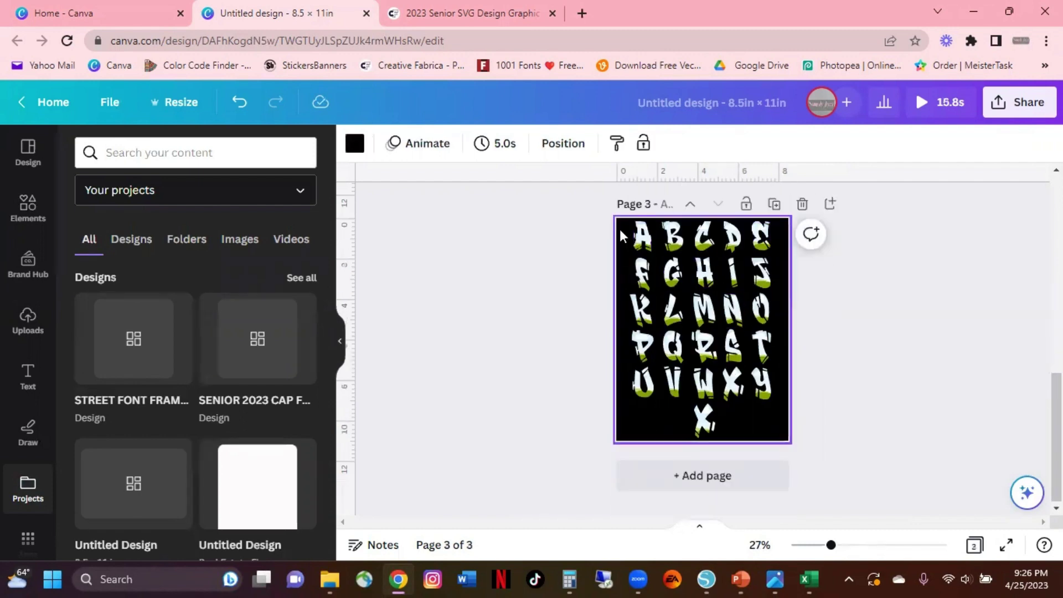
{"action": "left_click", "coordinate": [652, 212]}
{"action": "left_click_drag", "start_coordinate": [663, 235], "coordinate": [718, 246]}
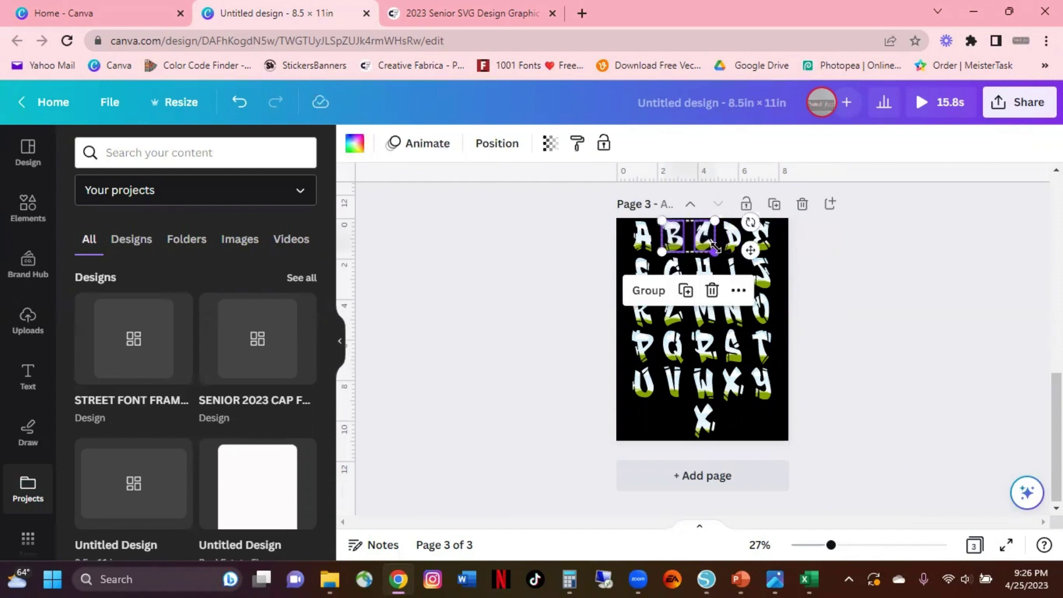
{"action": "key", "text": "Delete"}
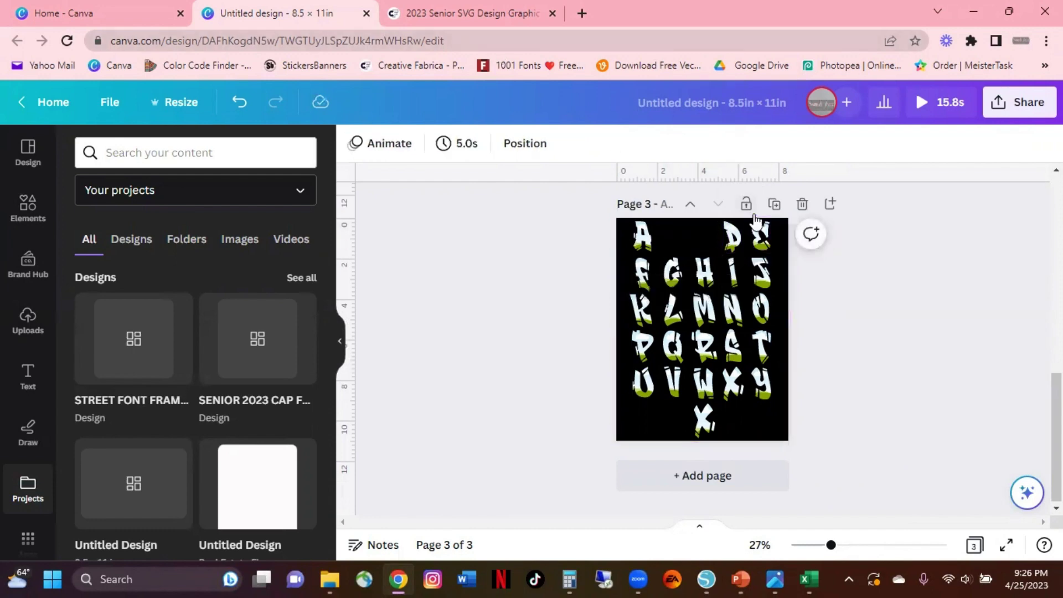
{"action": "left_click_drag", "start_coordinate": [776, 224], "coordinate": [758, 244]}
{"action": "key", "text": "Delete"}
Delete the F to J row, the K, P and U frames, and the M, N and O frames on page 3
{"action": "left_click_drag", "start_coordinate": [621, 264], "coordinate": [782, 276]}
{"action": "key", "text": "Delete"}
{"action": "left_click_drag", "start_coordinate": [646, 283], "coordinate": [607, 389]}
{"action": "key", "text": "Delete"}
{"action": "left_click_drag", "start_coordinate": [696, 281], "coordinate": [780, 326]}
{"action": "key", "text": "Delete"}
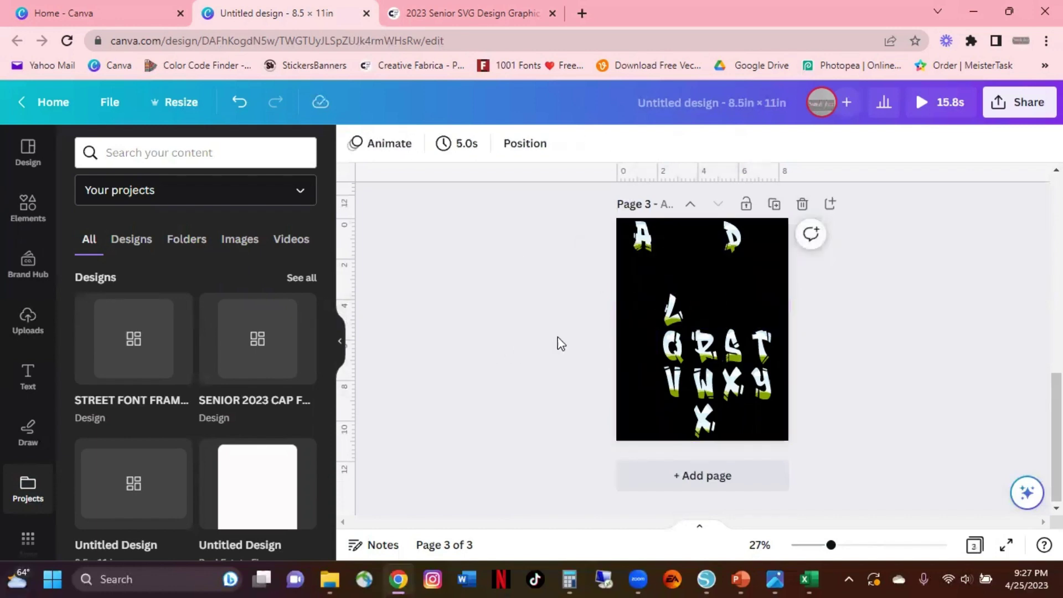
Delete the remaining frames on page 3 except the letters A, D, L and S
{"action": "left_click_drag", "start_coordinate": [651, 355], "coordinate": [706, 357]}
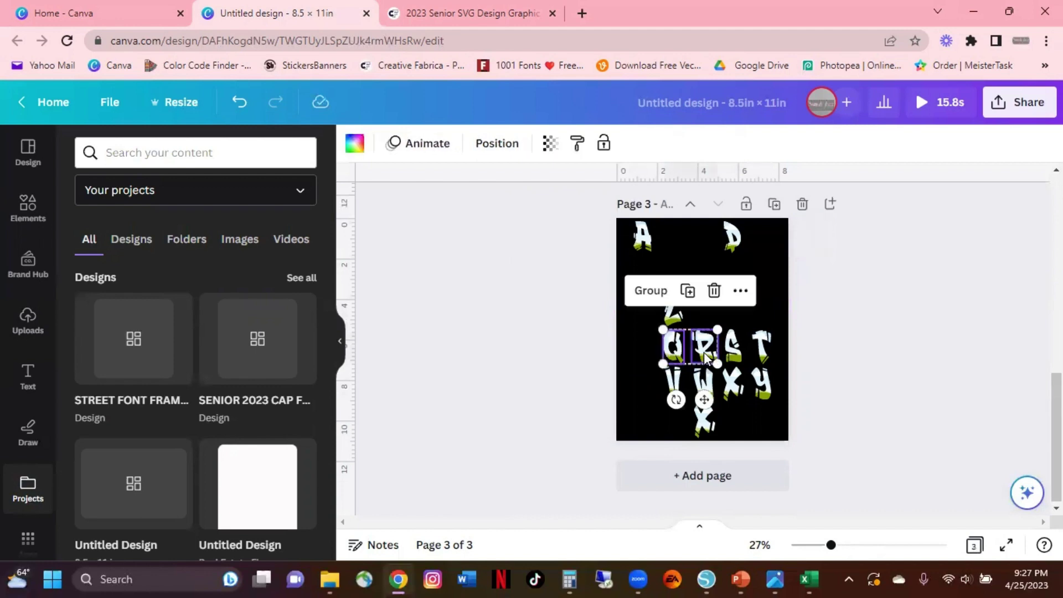
{"action": "key", "text": "Delete"}
{"action": "left_click_drag", "start_coordinate": [765, 320], "coordinate": [758, 391]}
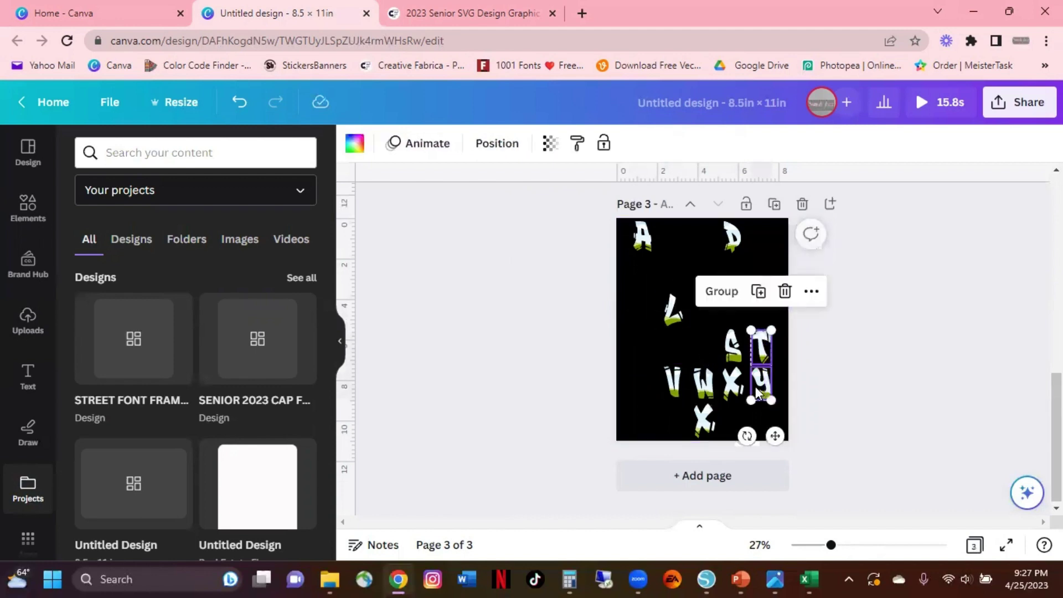
{"action": "key", "text": "Delete"}
{"action": "left_click_drag", "start_coordinate": [651, 372], "coordinate": [752, 444]}
{"action": "key", "text": "Delete"}
Duplicate the A and L frames and spread the copies apart in the empty area of page 3
{"action": "left_click_drag", "start_coordinate": [623, 225], "coordinate": [686, 332]}
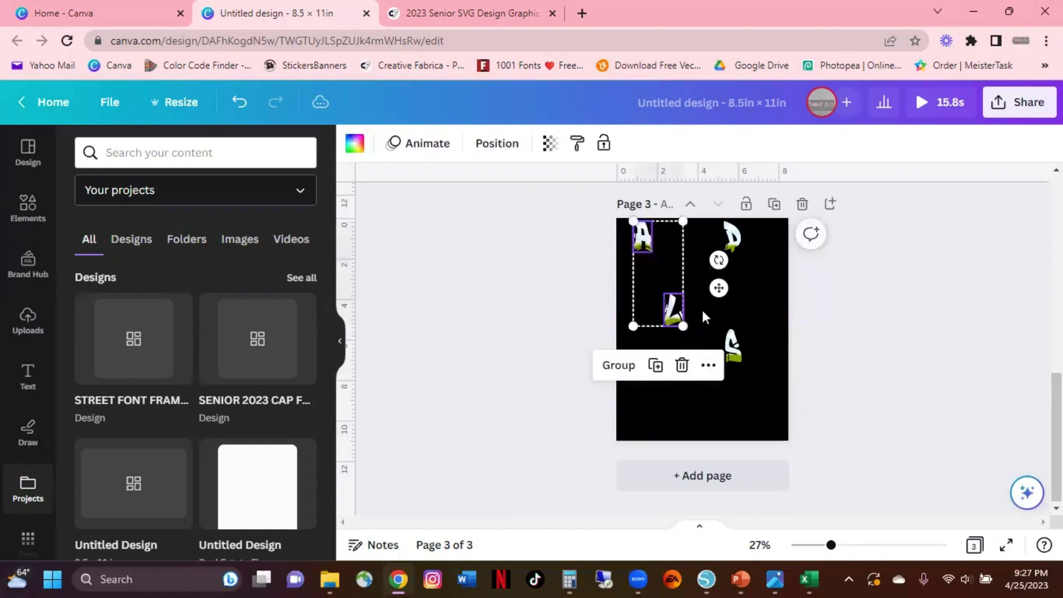
{"action": "left_click", "coordinate": [656, 365]}
{"action": "left_click", "coordinate": [693, 359]}
{"action": "left_click", "coordinate": [673, 310]}
{"action": "left_click_drag", "start_coordinate": [671, 316], "coordinate": [755, 318]}
{"action": "left_click_drag", "start_coordinate": [641, 238], "coordinate": [688, 408]}
{"action": "left_click_drag", "start_coordinate": [641, 258], "coordinate": [716, 300]}
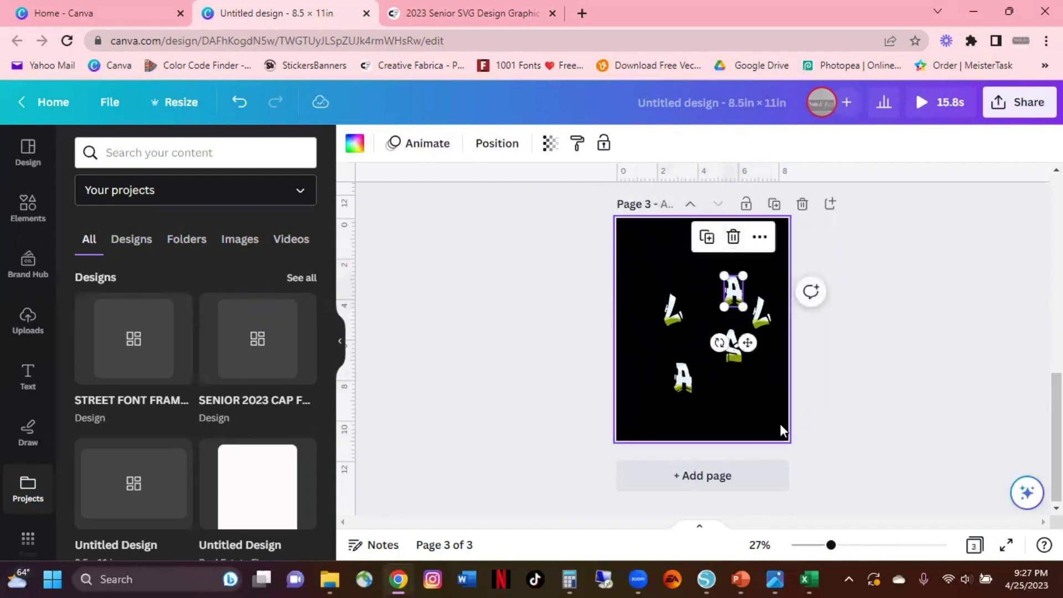
Place the D near the page's upper-left corner and set one A frame beside it
{"action": "left_click", "coordinate": [739, 362]}
{"action": "left_click_drag", "start_coordinate": [734, 252], "coordinate": [640, 263]}
{"action": "left_click_drag", "start_coordinate": [731, 294], "coordinate": [648, 266]}
Nudge the A frame to the left until it sits close to the D
{"action": "left_click", "coordinate": [697, 268]}
{"action": "left_click", "coordinate": [659, 267]}
{"action": "key", "text": "Left"}
{"action": "key", "text": "Left"}
{"action": "key", "text": "Left"}
{"action": "key", "text": "Left"}
{"action": "key", "text": "Left"}
{"action": "key", "text": "Left"}
{"action": "key", "text": "Left"}
{"action": "key", "text": "Left"}
{"action": "key", "text": "Left"}
{"action": "key", "text": "Left"}
{"action": "key", "text": "Left"}
{"action": "key", "text": "Left"}
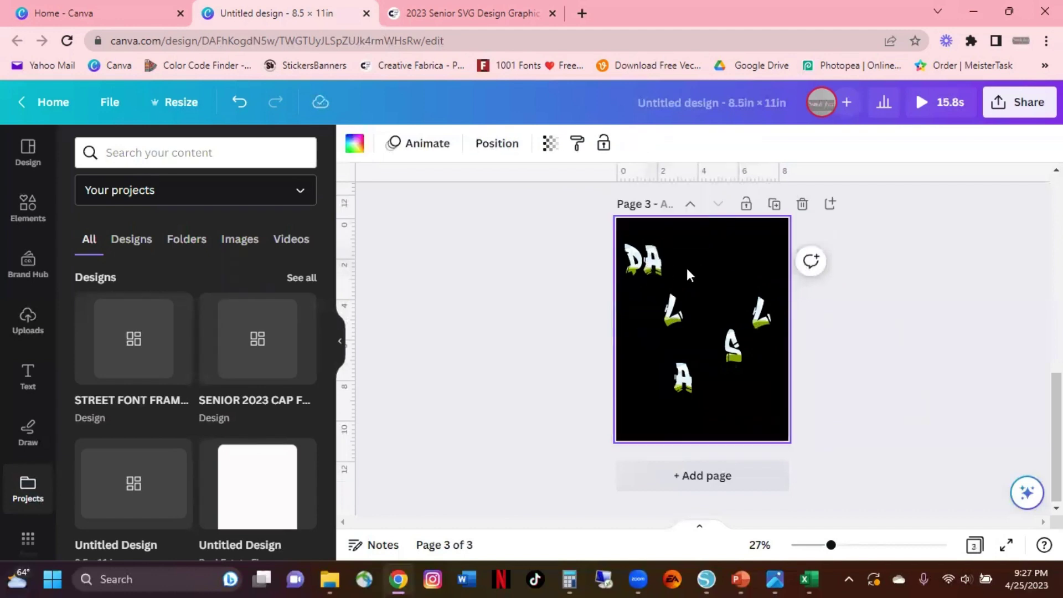
Place one L frame after the A and nudge the A slightly closer to the D
{"action": "left_click_drag", "start_coordinate": [831, 550], "coordinate": [853, 547]}
{"action": "left_click_drag", "start_coordinate": [642, 335], "coordinate": [646, 245]}
{"action": "left_click", "coordinate": [730, 247]}
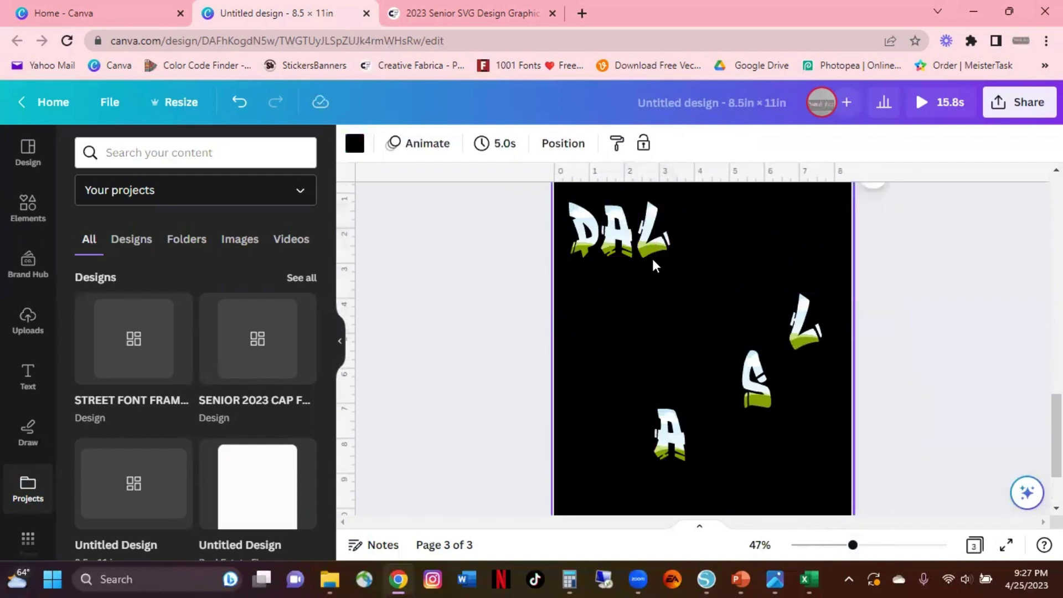
{"action": "left_click", "coordinate": [610, 249]}
{"action": "left_click", "coordinate": [669, 274]}
{"action": "left_click", "coordinate": [613, 252]}
{"action": "key", "text": "shift+Left"}
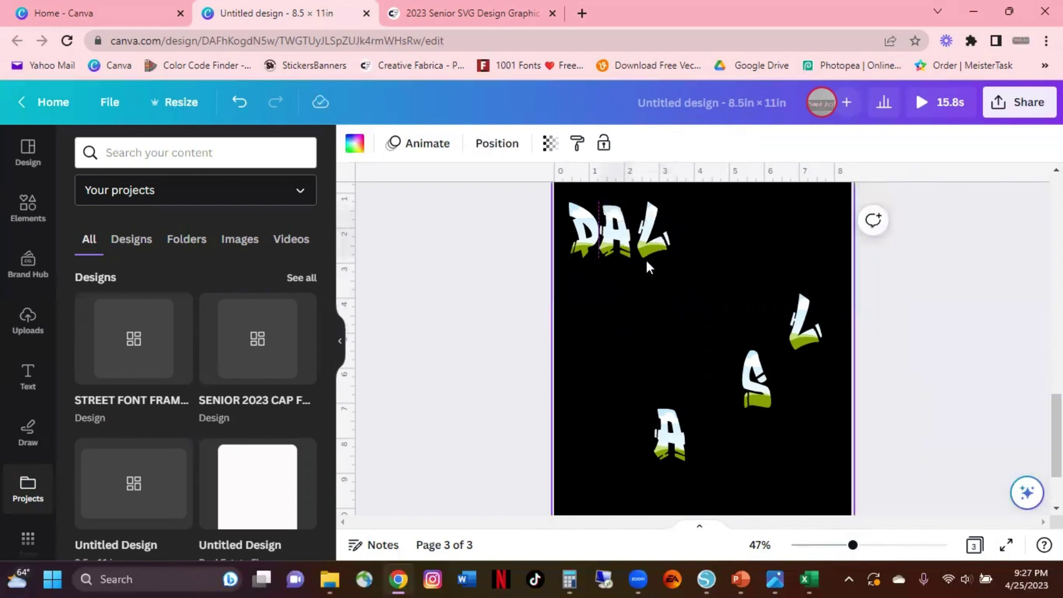
Nudge the first L frame left to tighten its gap with the A
{"action": "left_click", "coordinate": [646, 257]}
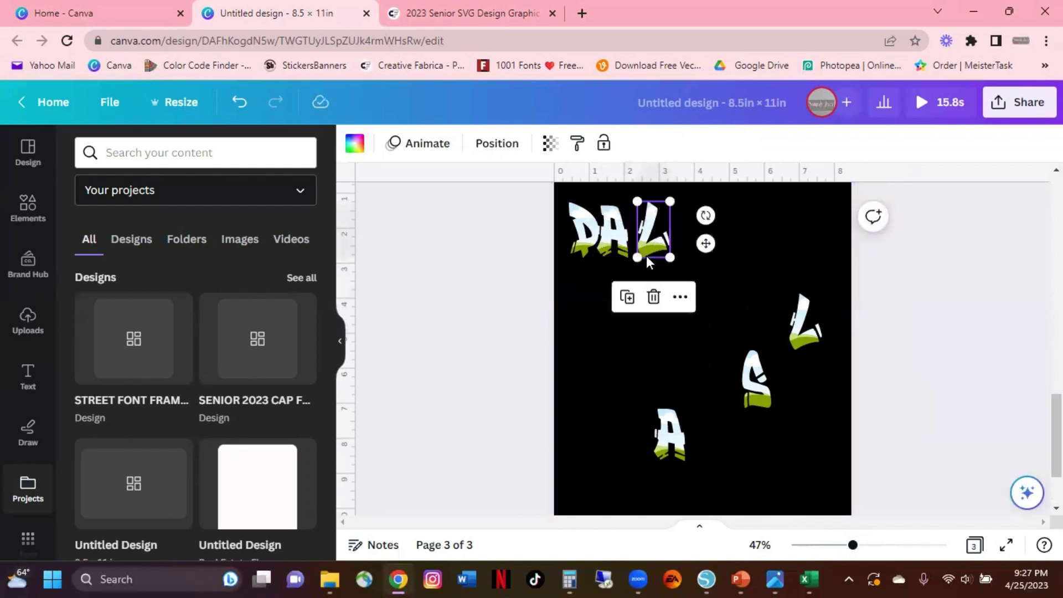
{"action": "key", "text": "shift+Left"}
{"action": "key", "text": "shift+Left"}
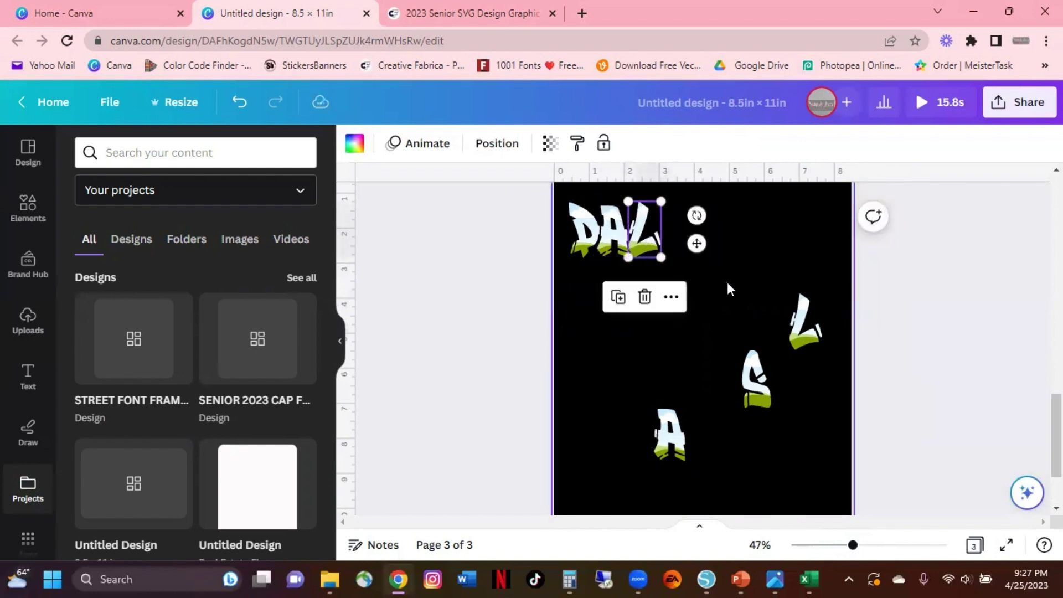
{"action": "left_click", "coordinate": [709, 343]}
Line up the second L, the second A and the S after the first L to spell DALLAS
{"action": "left_click_drag", "start_coordinate": [790, 328], "coordinate": [663, 236]}
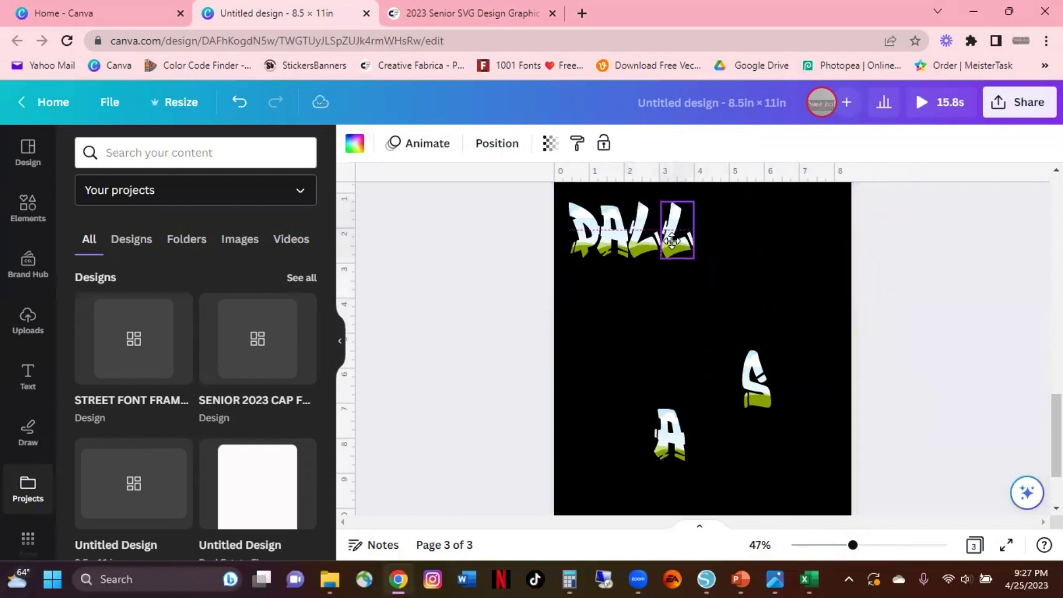
{"action": "left_click_drag", "start_coordinate": [665, 438], "coordinate": [704, 249]}
{"action": "left_click", "coordinate": [758, 379]}
{"action": "left_click_drag", "start_coordinate": [757, 379], "coordinate": [732, 247]}
Select all six DALLAS letter frames together and tidy up their spacing evenly
{"action": "left_click_drag", "start_coordinate": [543, 202], "coordinate": [786, 294]}
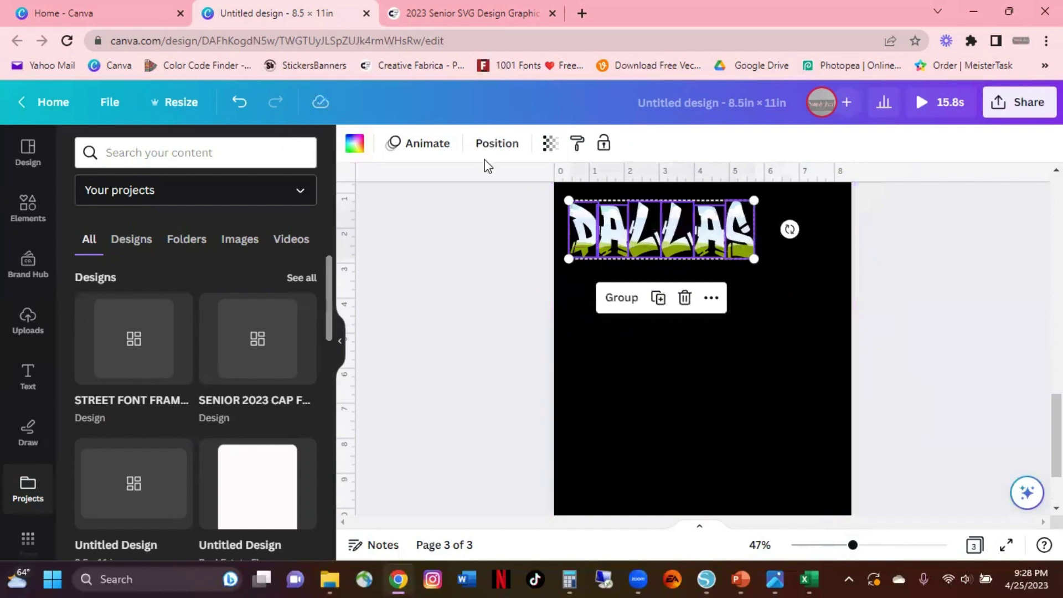
{"action": "left_click", "coordinate": [497, 143]}
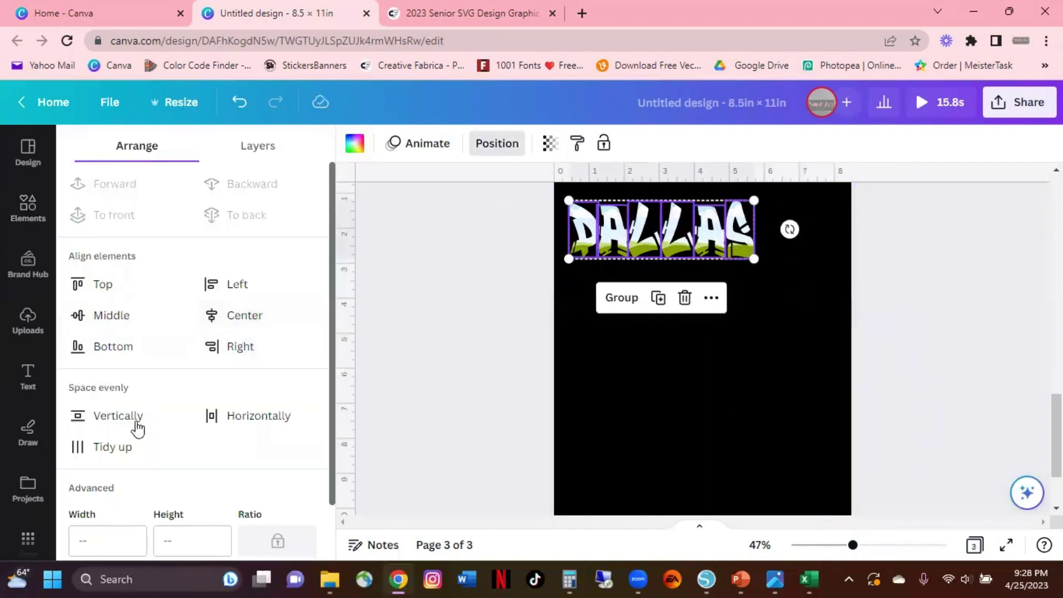
{"action": "left_click", "coordinate": [122, 450]}
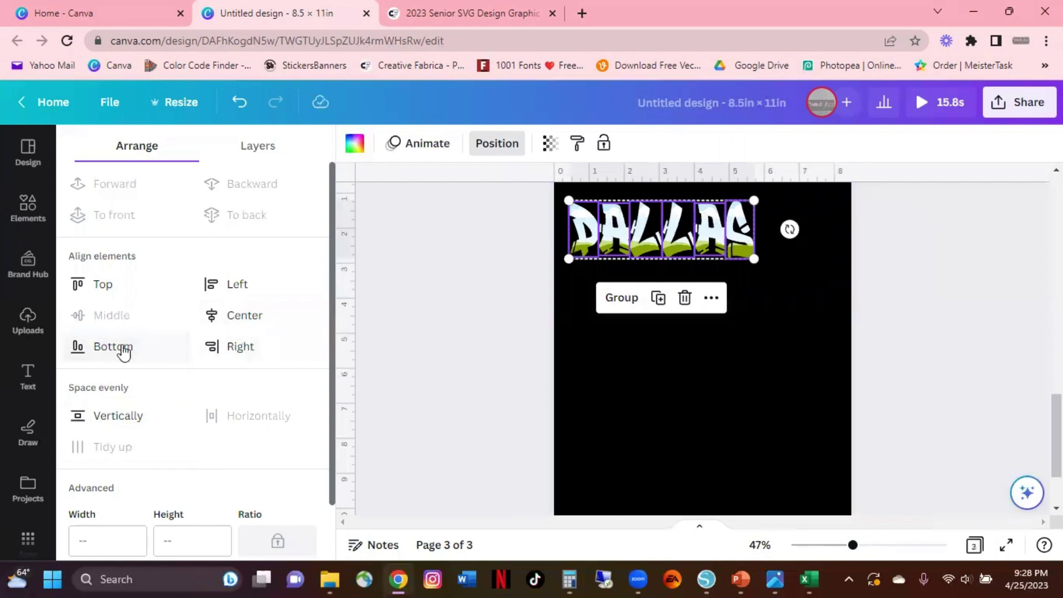
{"action": "left_click", "coordinate": [722, 400]}
Move the whole DALLAS word down to the page's left edge and enlarge it to span the full page width
{"action": "left_click_drag", "start_coordinate": [560, 201], "coordinate": [737, 301]}
{"action": "left_click_drag", "start_coordinate": [665, 233], "coordinate": [650, 307]}
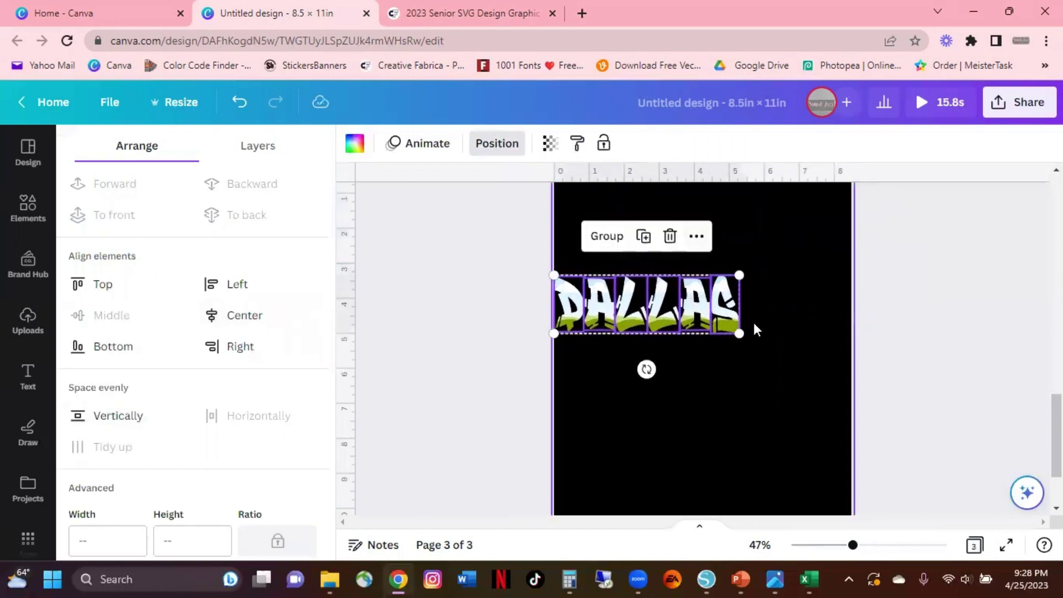
{"action": "left_click_drag", "start_coordinate": [737, 335], "coordinate": [831, 413]}
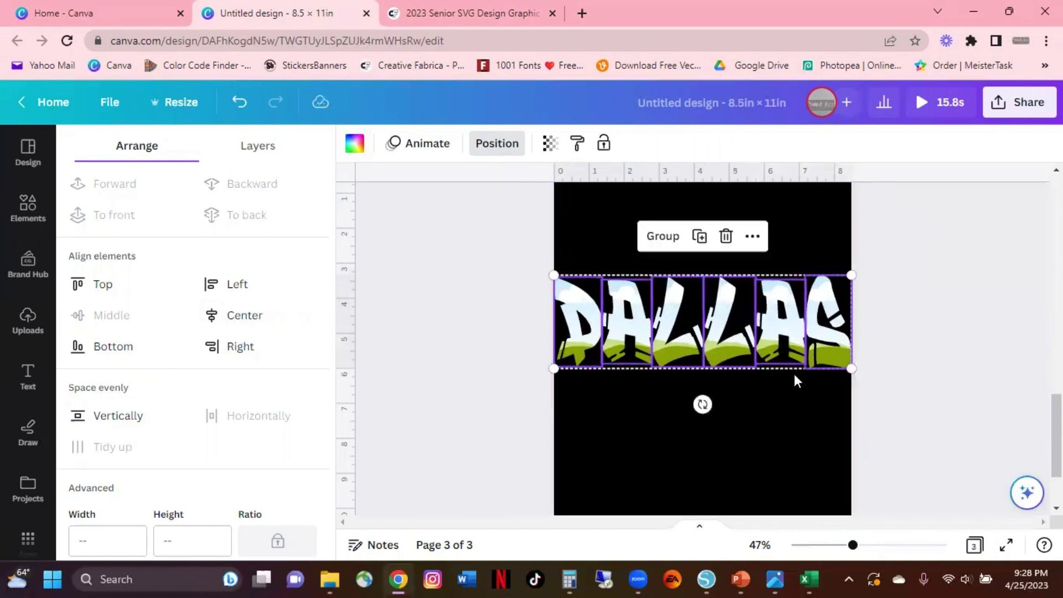
{"action": "left_click", "coordinate": [802, 459]}
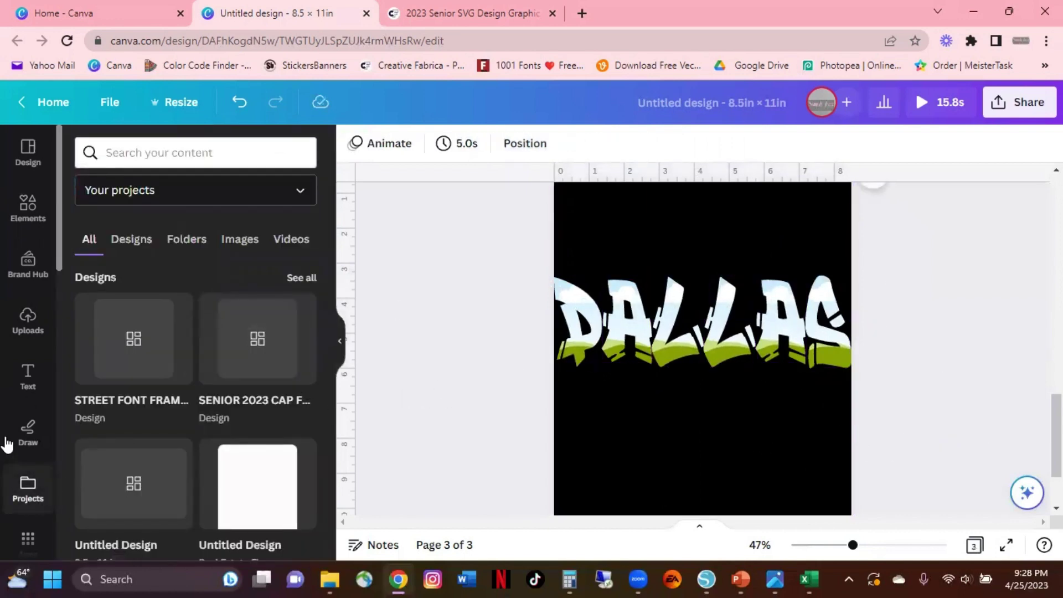
Search the elements library for dallas and restrict the results to photos
{"action": "left_click", "coordinate": [28, 207]}
{"action": "left_click", "coordinate": [159, 157]}
{"action": "double_click", "coordinate": [160, 158]}
{"action": "type", "text": "dallas"}
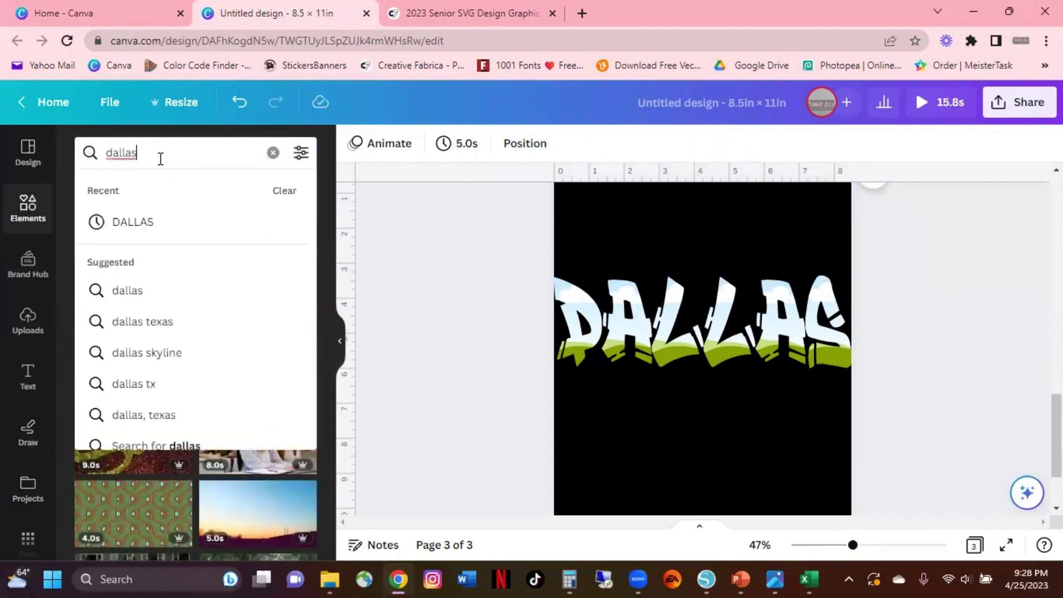
{"action": "key", "text": "Return"}
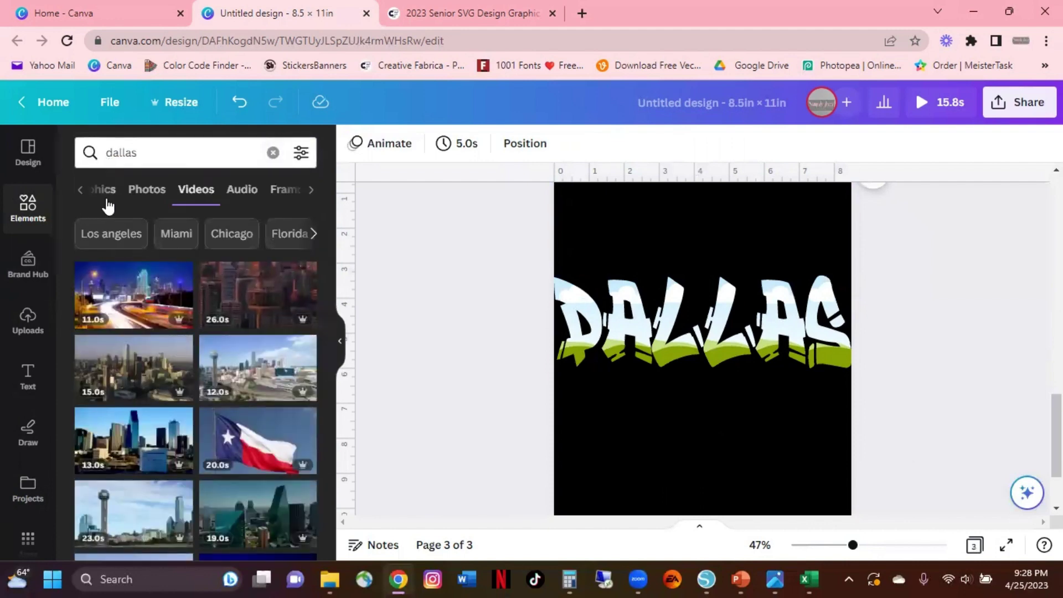
{"action": "left_click", "coordinate": [81, 190]}
{"action": "left_click", "coordinate": [185, 188]}
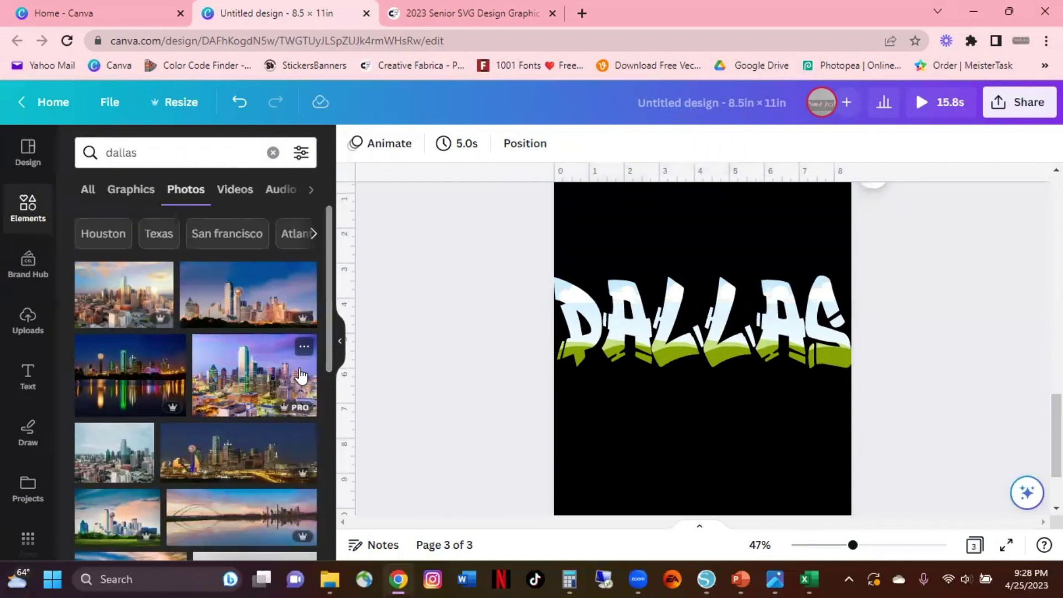
Add the wide daytime Dallas skyline photo with a plain blue sky and place it just below the DALLAS word
{"action": "scroll", "coordinate": [301, 379], "scroll_direction": "down", "scroll_amount": 3}
{"action": "scroll", "coordinate": [302, 380], "scroll_direction": "down", "scroll_amount": 4}
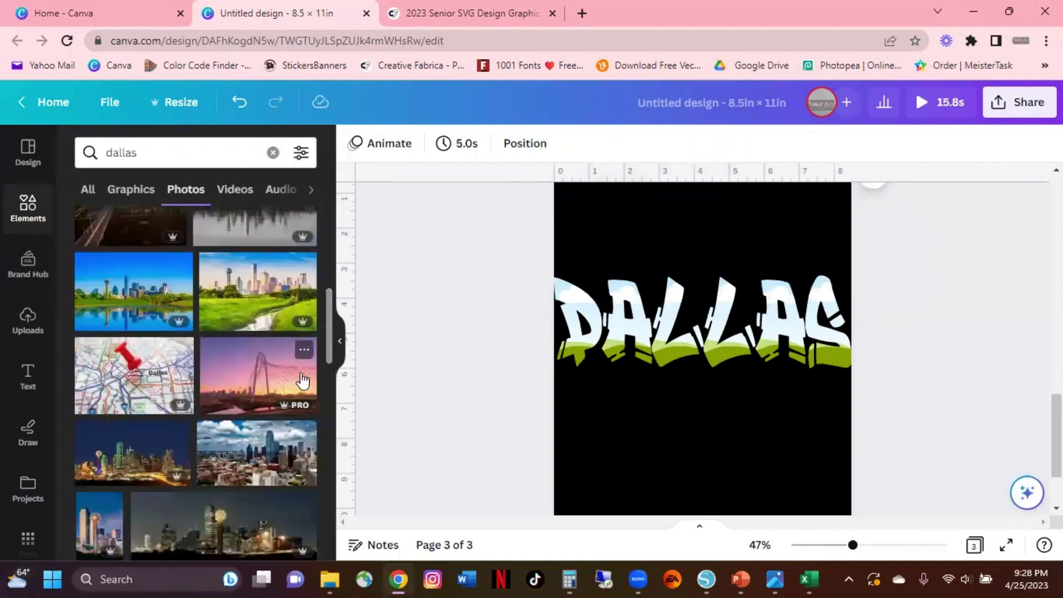
{"action": "scroll", "coordinate": [302, 380], "scroll_direction": "down", "scroll_amount": 1}
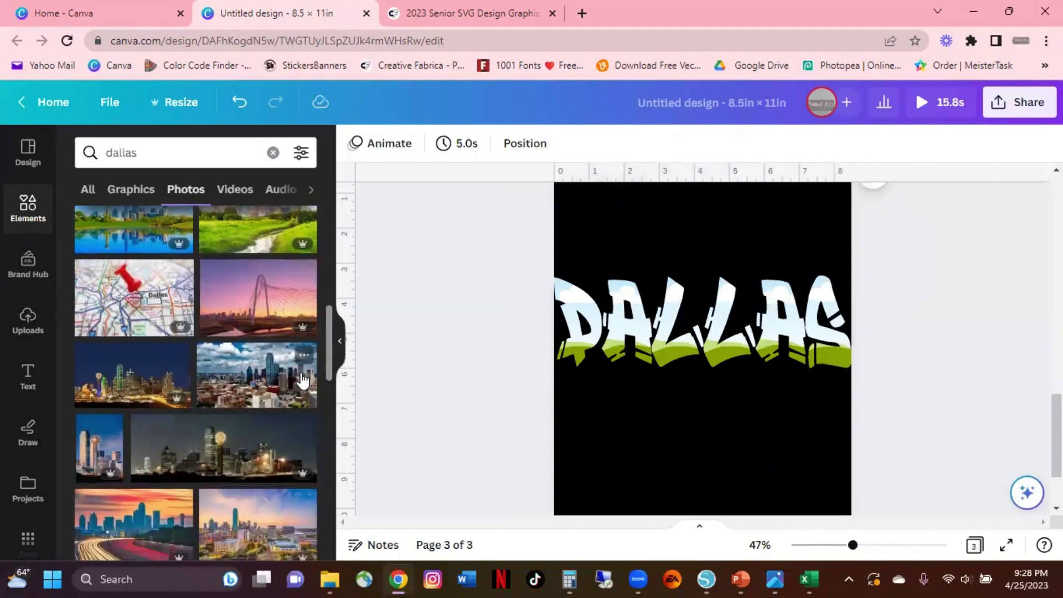
{"action": "scroll", "coordinate": [302, 380], "scroll_direction": "down", "scroll_amount": 4}
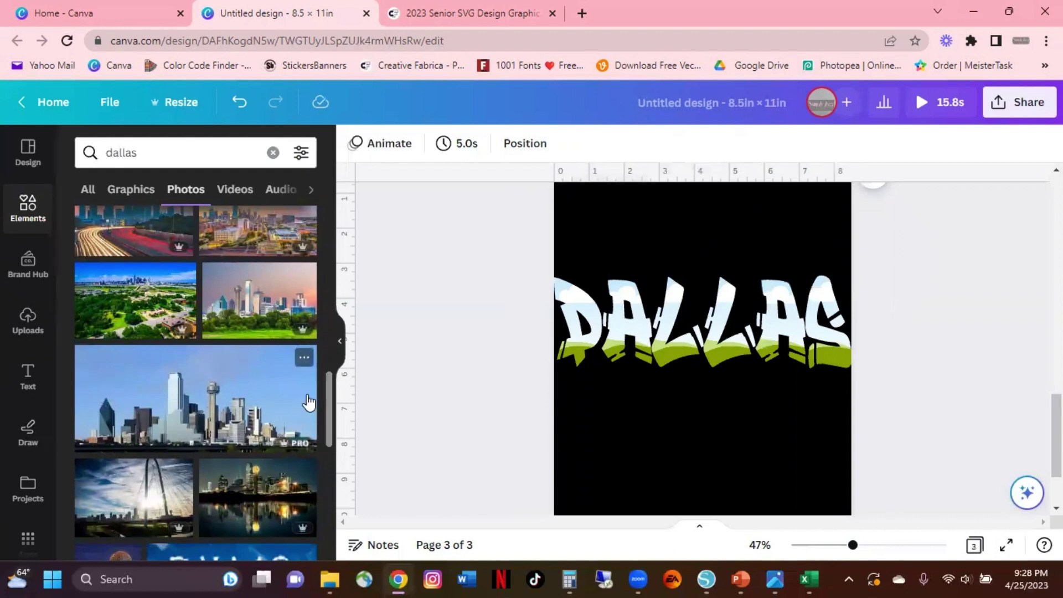
{"action": "left_click", "coordinate": [203, 410]}
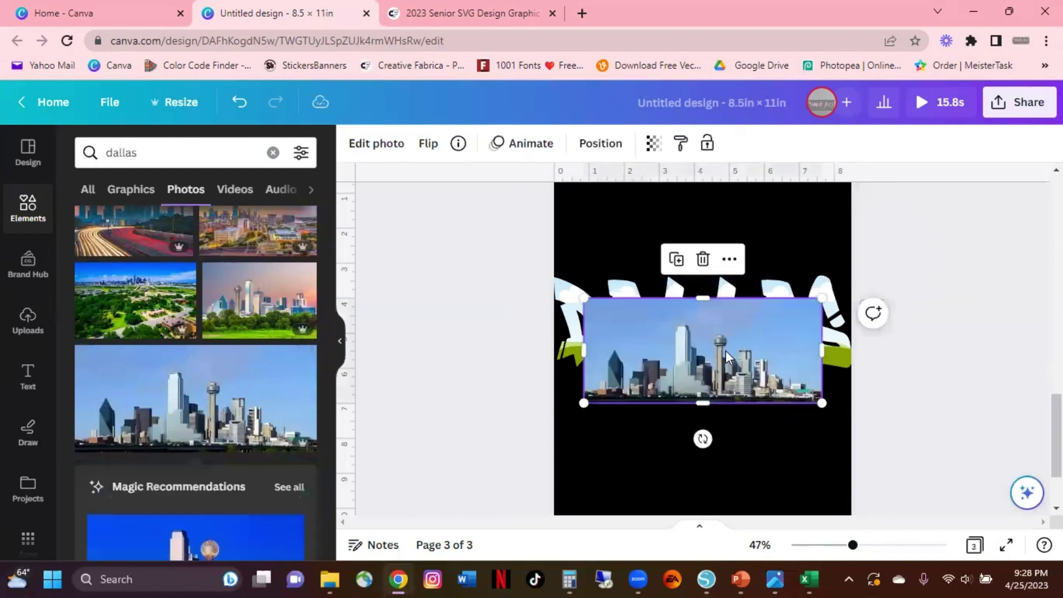
{"action": "left_click_drag", "start_coordinate": [724, 349], "coordinate": [720, 413]}
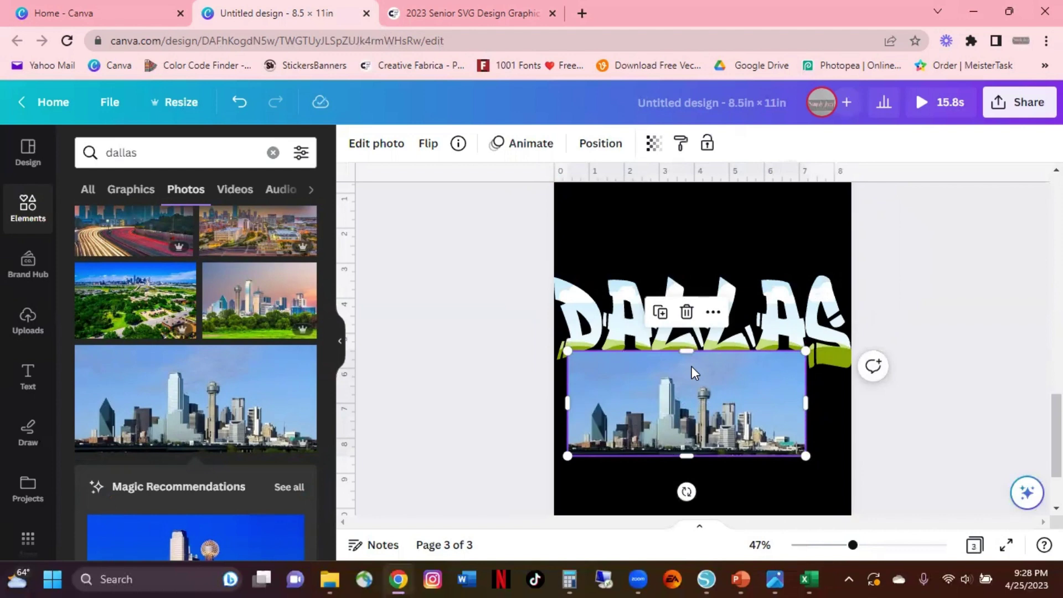
{"action": "left_click_drag", "start_coordinate": [680, 411], "coordinate": [712, 438]}
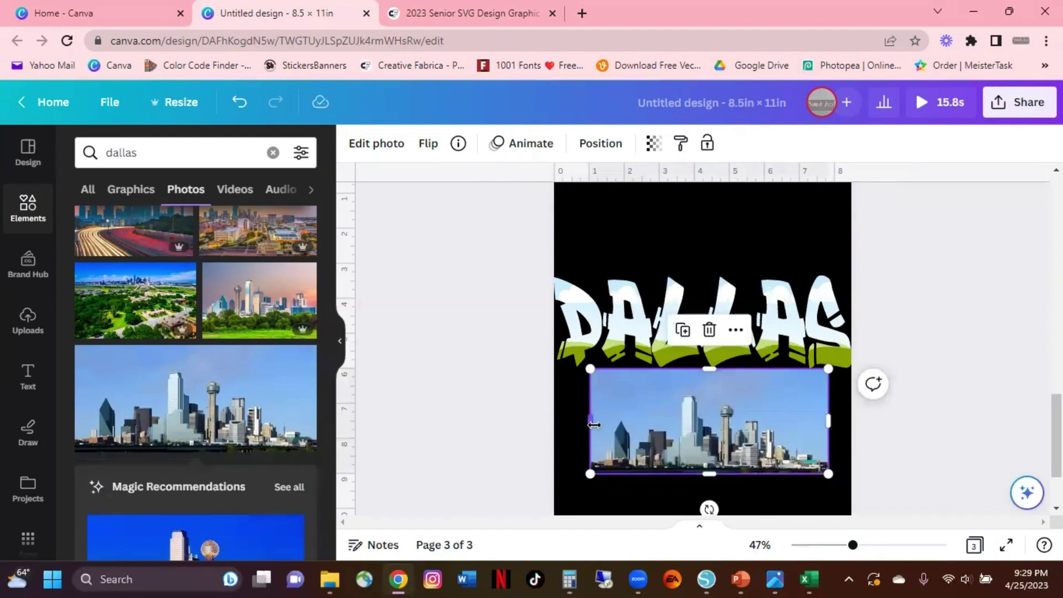
Crop the skyline photo from its left side to a narrow upright strip and duplicate the strip
{"action": "left_click_drag", "start_coordinate": [591, 422], "coordinate": [827, 439]}
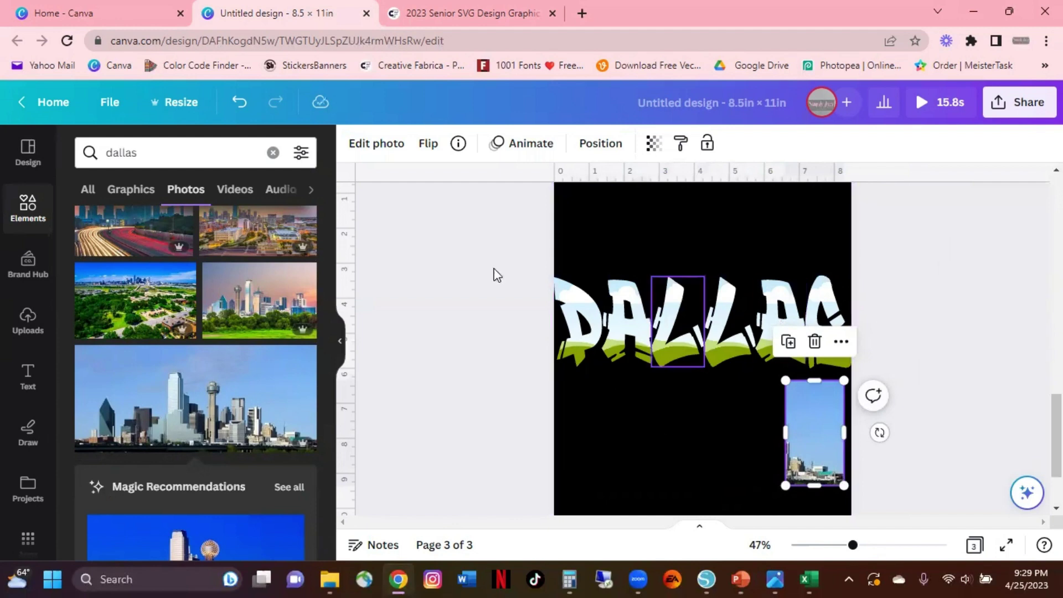
{"action": "left_click", "coordinate": [679, 463]}
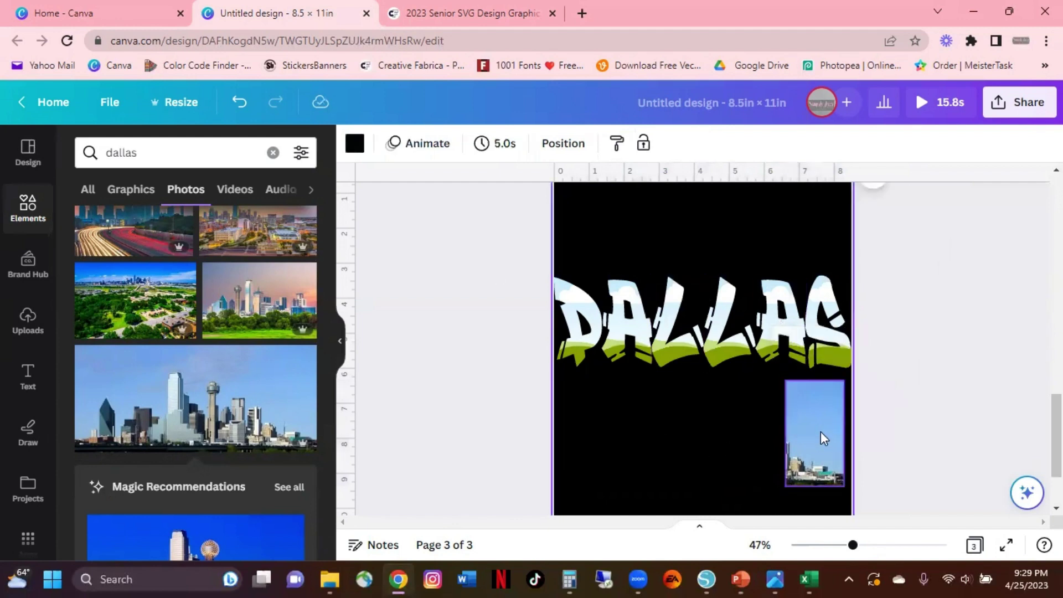
{"action": "left_click", "coordinate": [820, 432]}
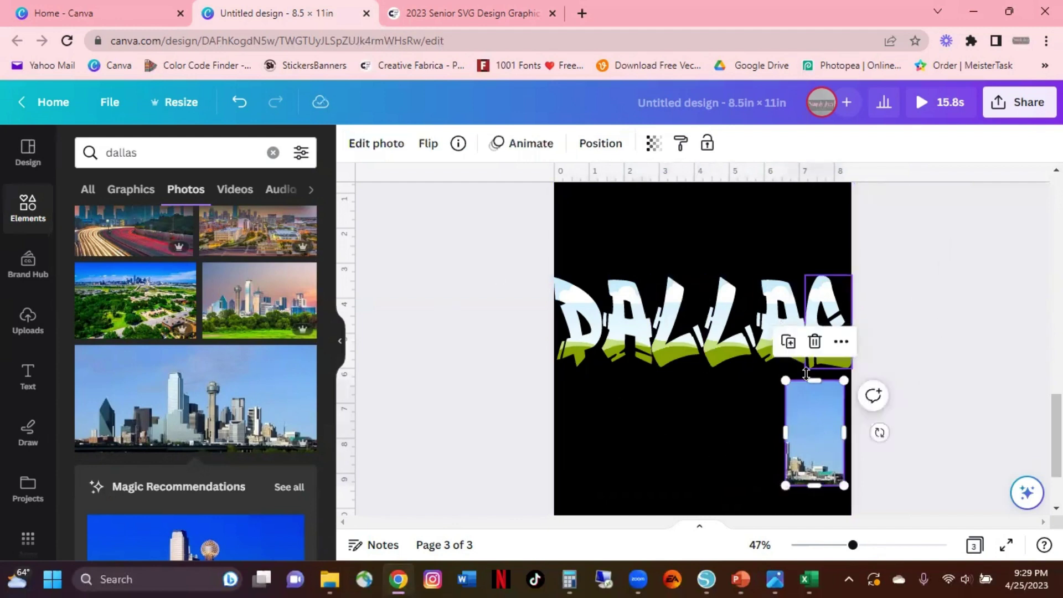
{"action": "left_click", "coordinate": [791, 344]}
{"action": "left_click", "coordinate": [796, 345]}
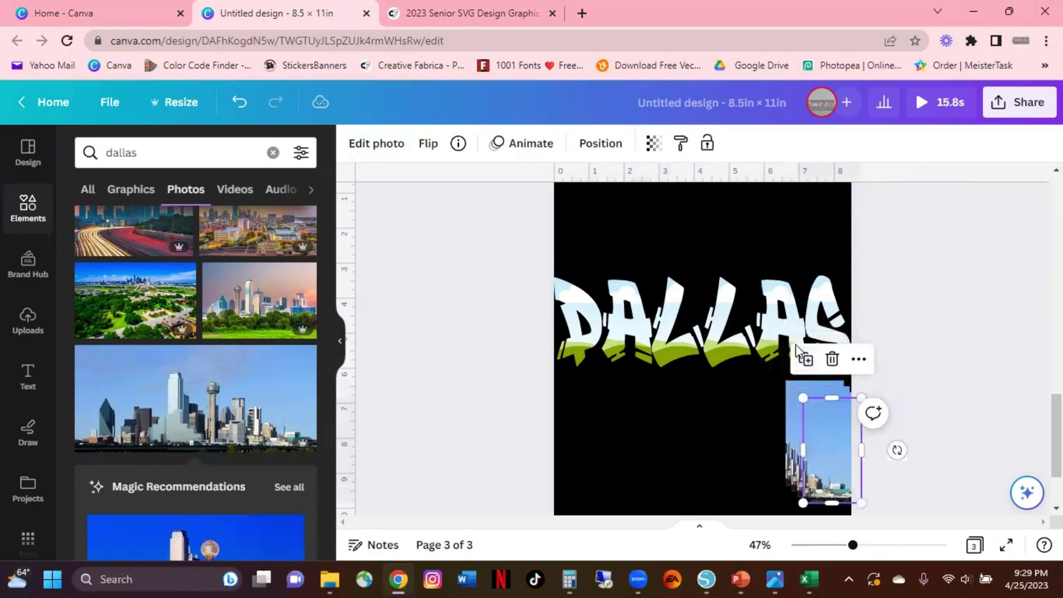
Fill the D, the first A and the first L frames with copies of the skyline strip
{"action": "left_click_drag", "start_coordinate": [818, 464], "coordinate": [565, 349]}
{"action": "left_click", "coordinate": [857, 463]}
{"action": "left_click_drag", "start_coordinate": [836, 475], "coordinate": [631, 356]}
{"action": "left_click", "coordinate": [887, 456]}
{"action": "left_click_drag", "start_coordinate": [822, 443], "coordinate": [678, 327]}
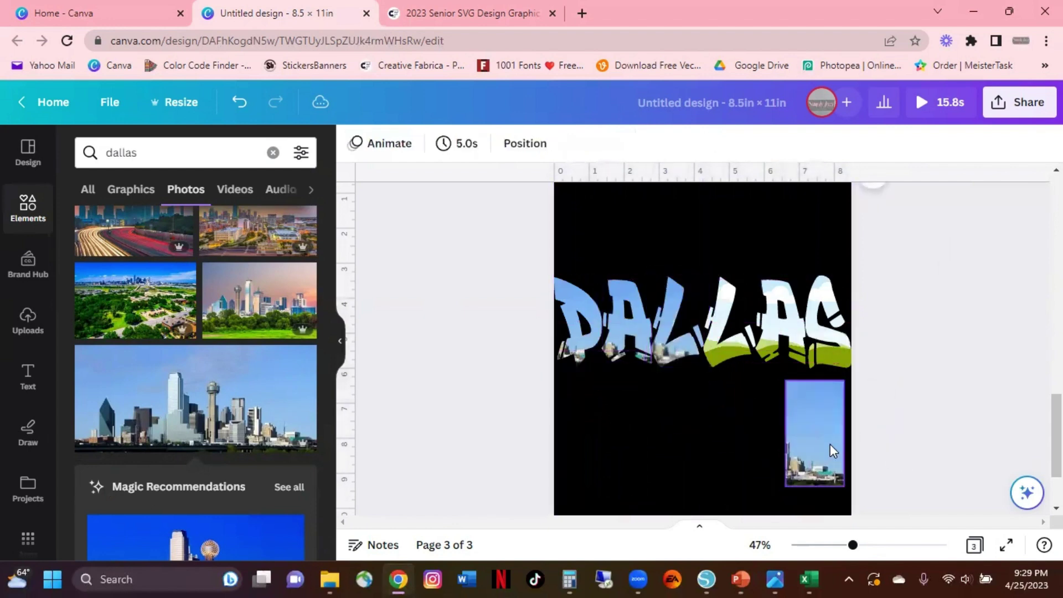
Duplicate the remaining skyline strip and fill the second L, the second A and the S frames with the copies
{"action": "left_click", "coordinate": [829, 444]}
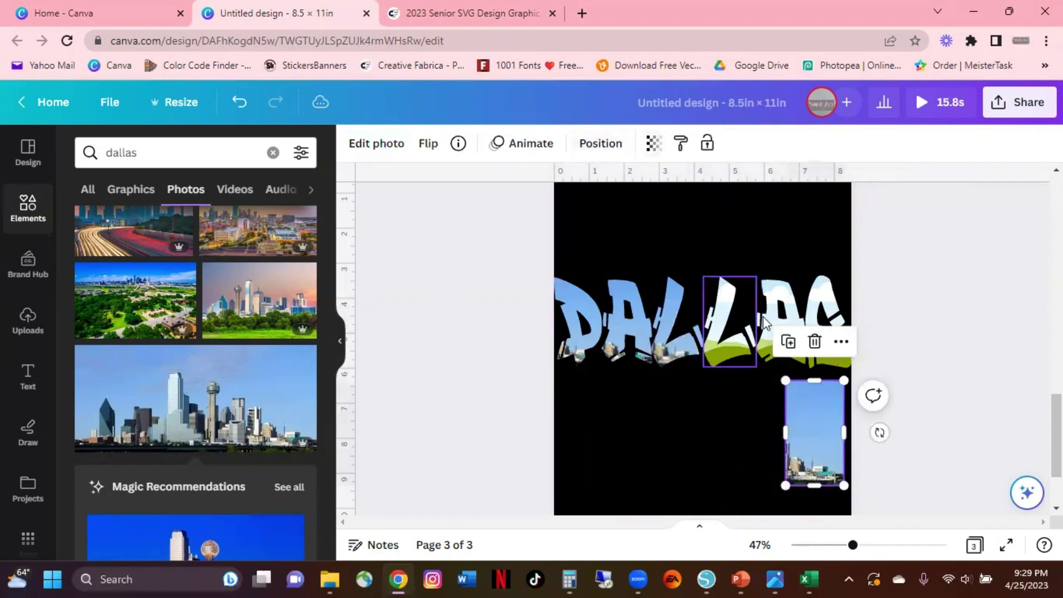
{"action": "left_click", "coordinate": [790, 346]}
{"action": "left_click_drag", "start_coordinate": [843, 480], "coordinate": [803, 368]}
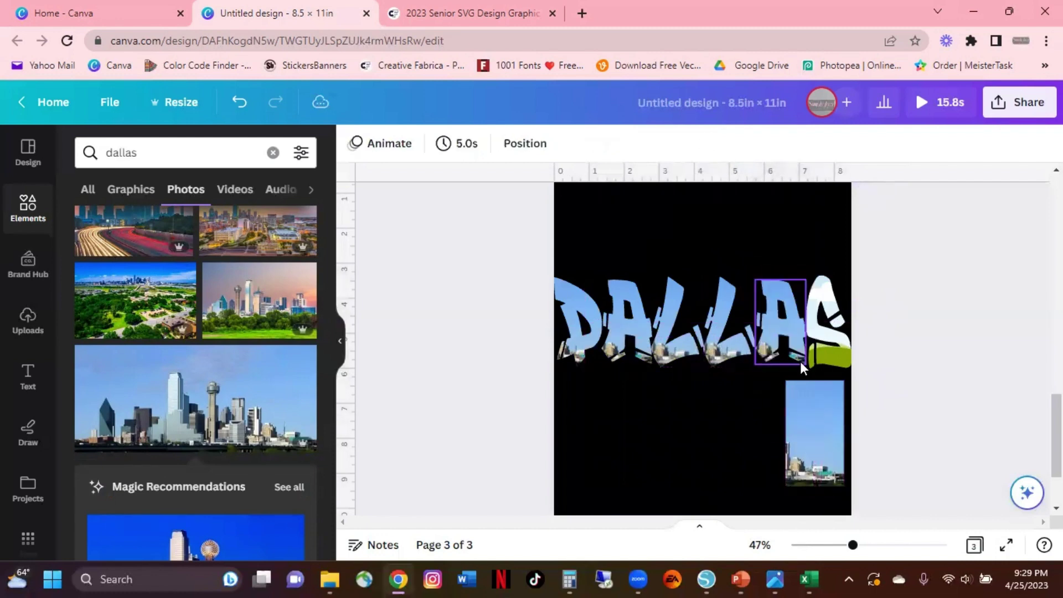
{"action": "left_click_drag", "start_coordinate": [834, 483], "coordinate": [829, 351]}
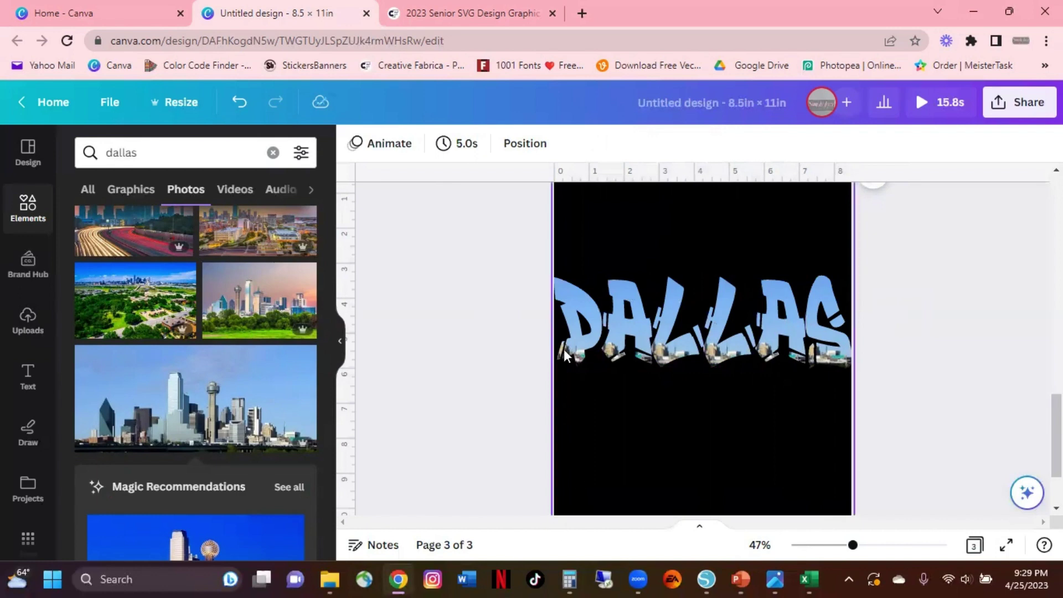
Enlarge the skyline photo inside the D frame to the full page width and align its bottom edge with the letter's base
{"action": "double_click", "coordinate": [577, 338]}
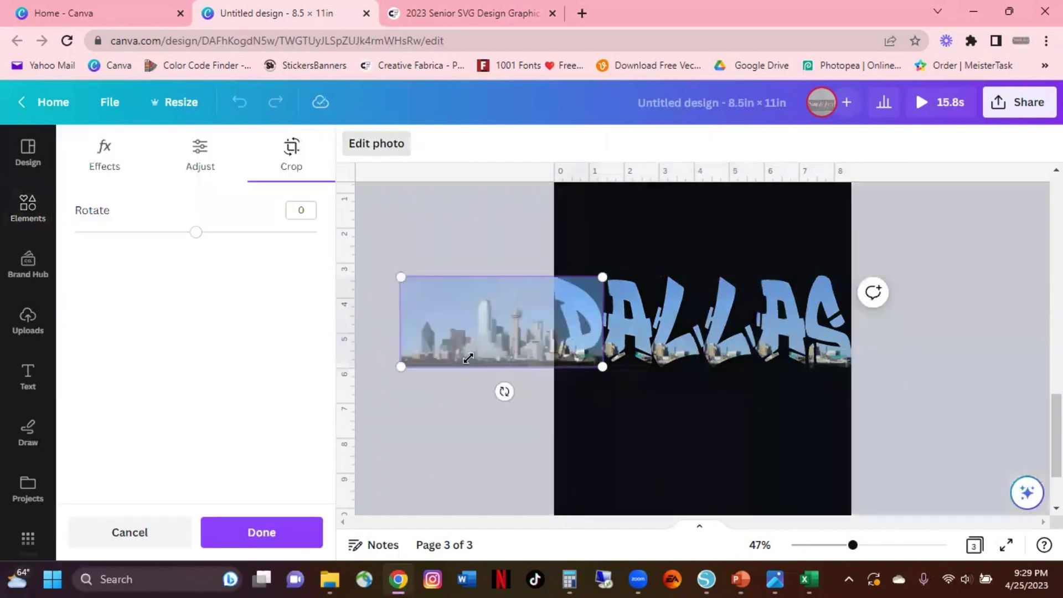
{"action": "left_click_drag", "start_coordinate": [506, 344], "coordinate": [680, 347]}
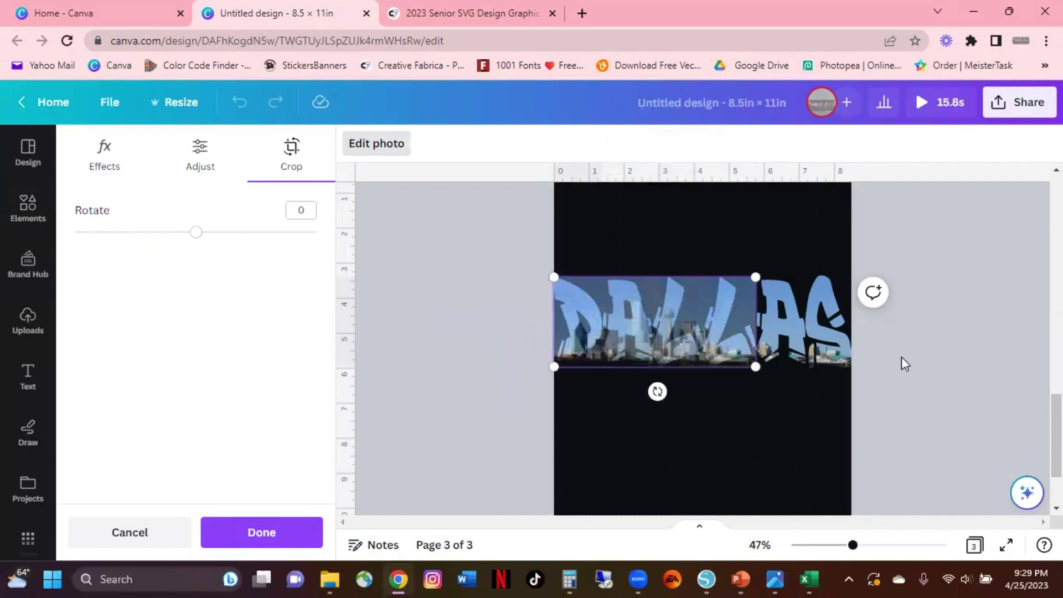
{"action": "left_click_drag", "start_coordinate": [756, 364], "coordinate": [849, 408]}
{"action": "left_click_drag", "start_coordinate": [641, 386], "coordinate": [677, 242]}
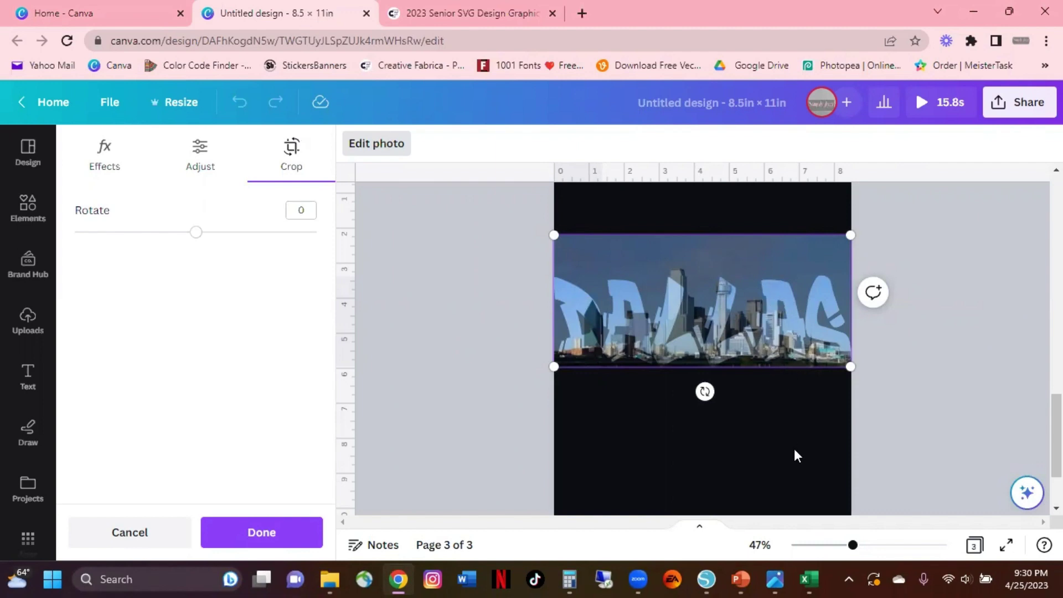
{"action": "left_click", "coordinate": [816, 451]}
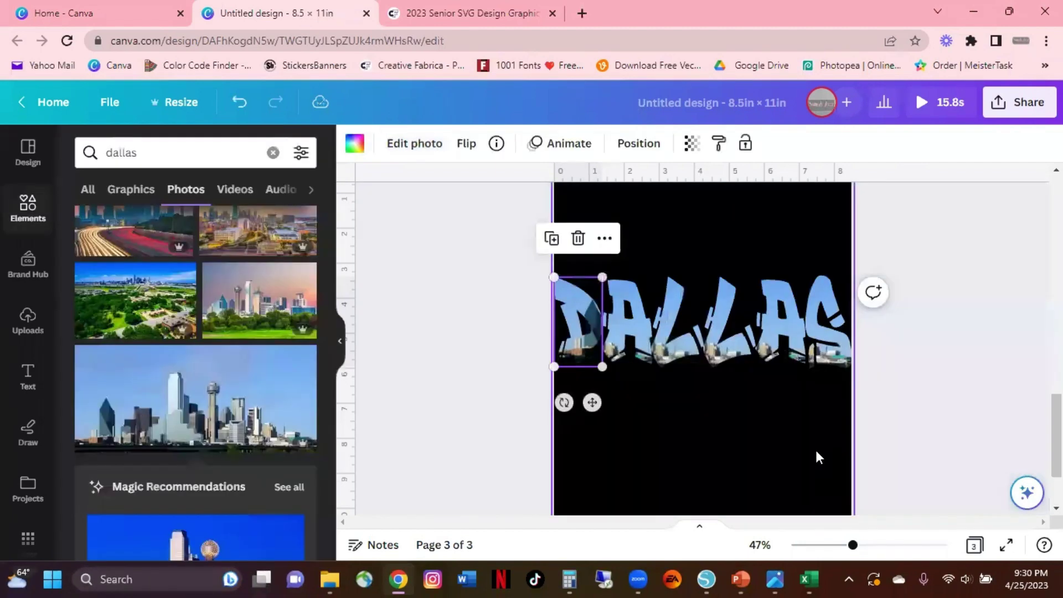
Reposition the photo inside the first A frame, stretching it across the page width and raising it to the base of the letters
{"action": "double_click", "coordinate": [625, 323]}
{"action": "left_click_drag", "start_coordinate": [596, 351], "coordinate": [695, 332]}
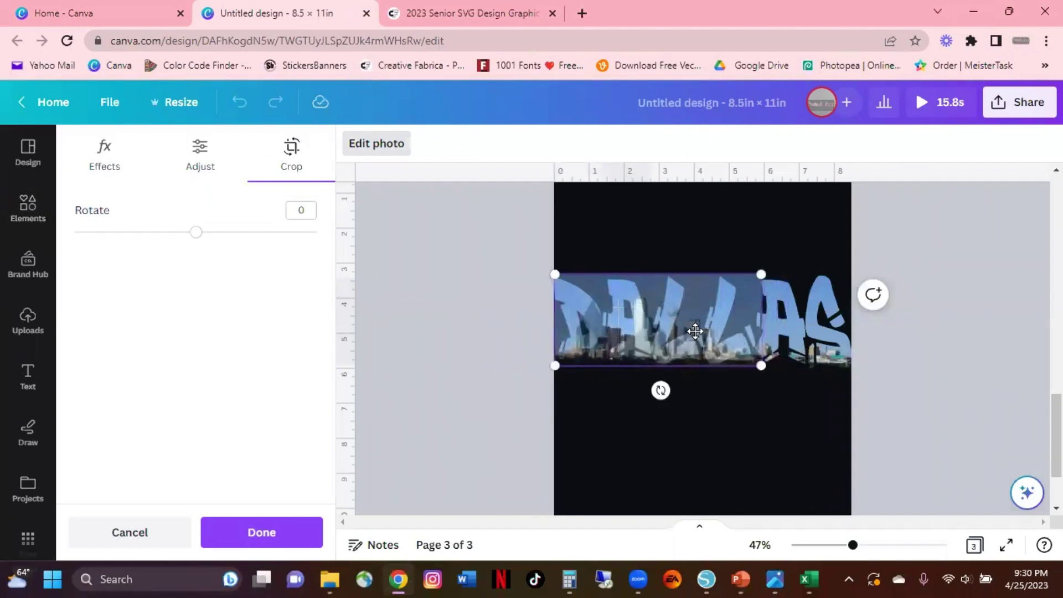
{"action": "left_click_drag", "start_coordinate": [766, 370], "coordinate": [845, 426]}
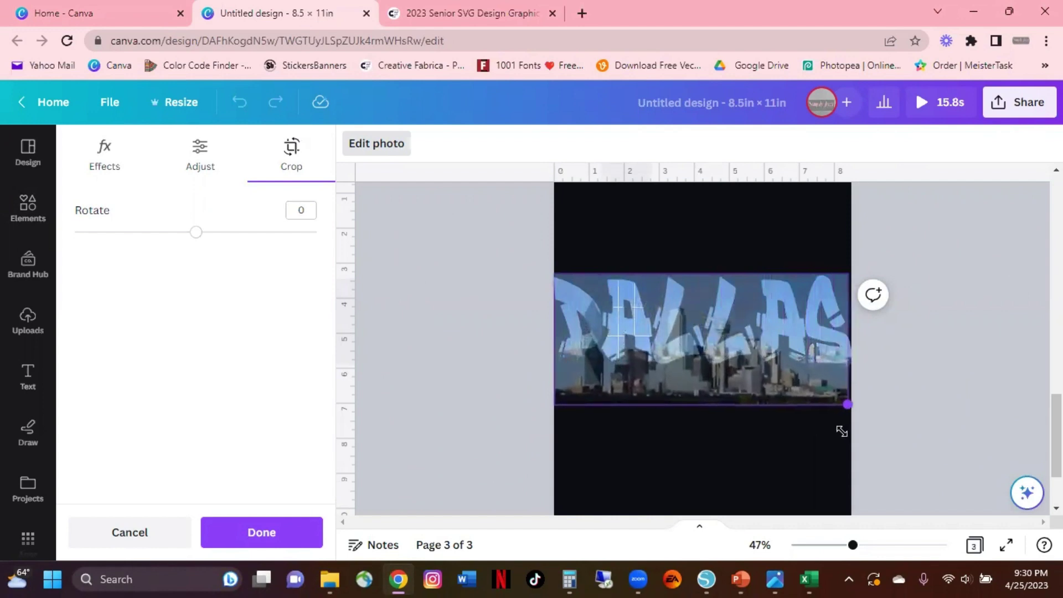
{"action": "left_click_drag", "start_coordinate": [750, 387], "coordinate": [750, 320]}
{"action": "left_click", "coordinate": [744, 441]}
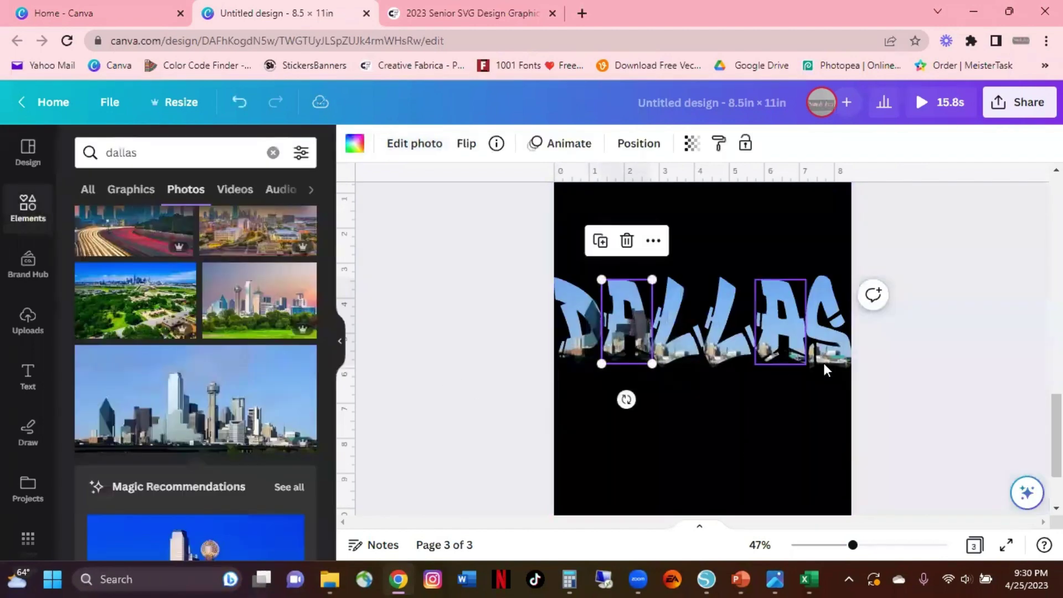
Scale the photo inside the first L frame to the page width and line its bottom up with the letter's base
{"action": "double_click", "coordinate": [669, 352]}
{"action": "left_click_drag", "start_coordinate": [669, 352], "coordinate": [814, 422]}
{"action": "left_click_drag", "start_coordinate": [759, 367], "coordinate": [759, 327]}
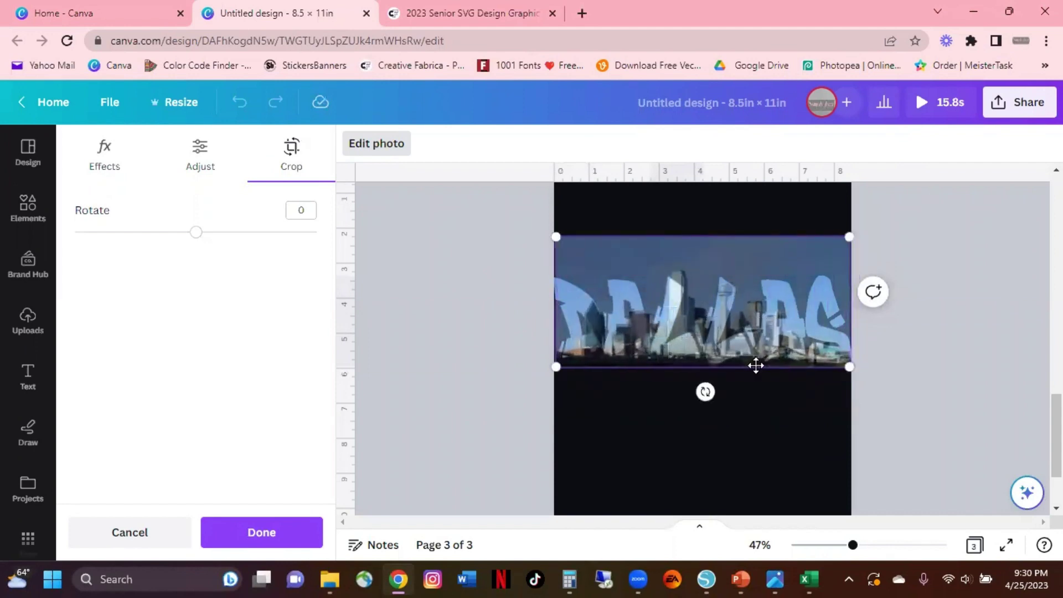
{"action": "left_click", "coordinate": [751, 450]}
Shift and enlarge the photo inside the second L frame to span the page, with its bottom at the letter's base
{"action": "left_click", "coordinate": [739, 347]}
{"action": "double_click", "coordinate": [739, 347]}
{"action": "left_click_drag", "start_coordinate": [655, 333], "coordinate": [669, 331]}
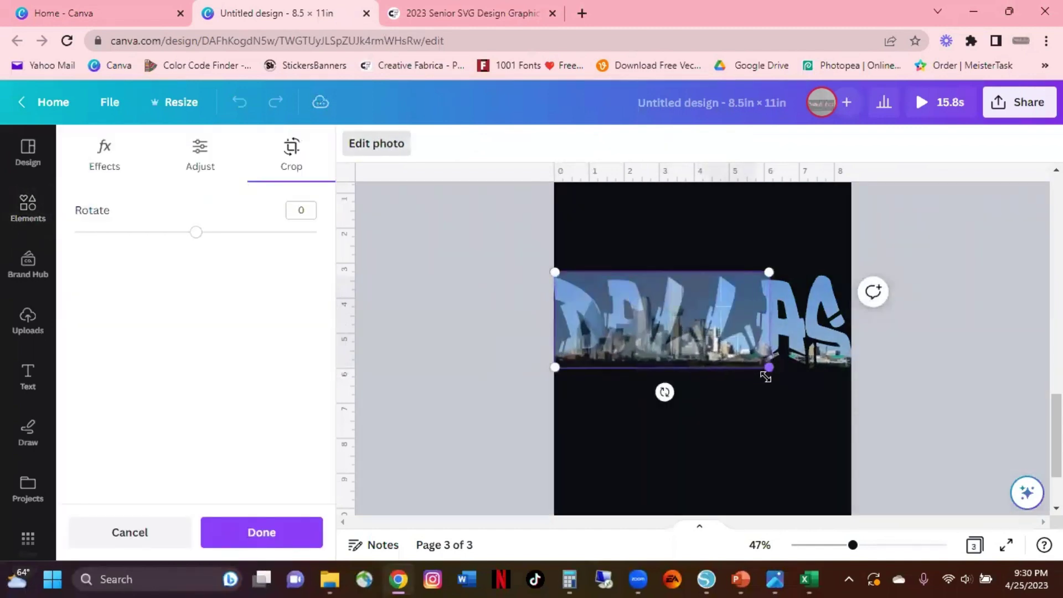
{"action": "left_click_drag", "start_coordinate": [772, 376], "coordinate": [838, 442]}
{"action": "left_click", "coordinate": [835, 441]}
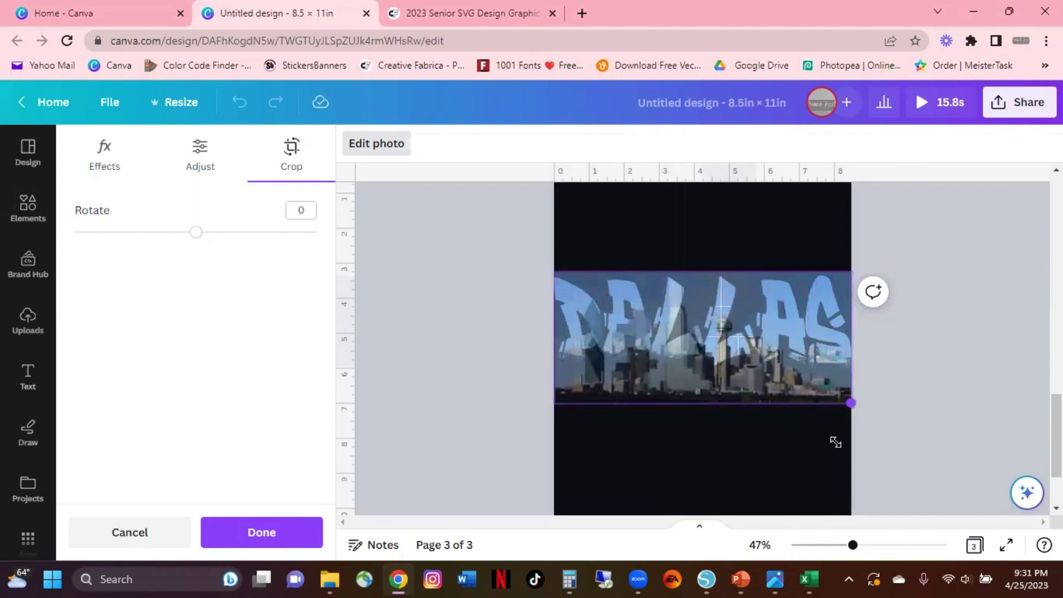
{"action": "left_click_drag", "start_coordinate": [737, 372], "coordinate": [738, 319]}
{"action": "left_click", "coordinate": [760, 443]}
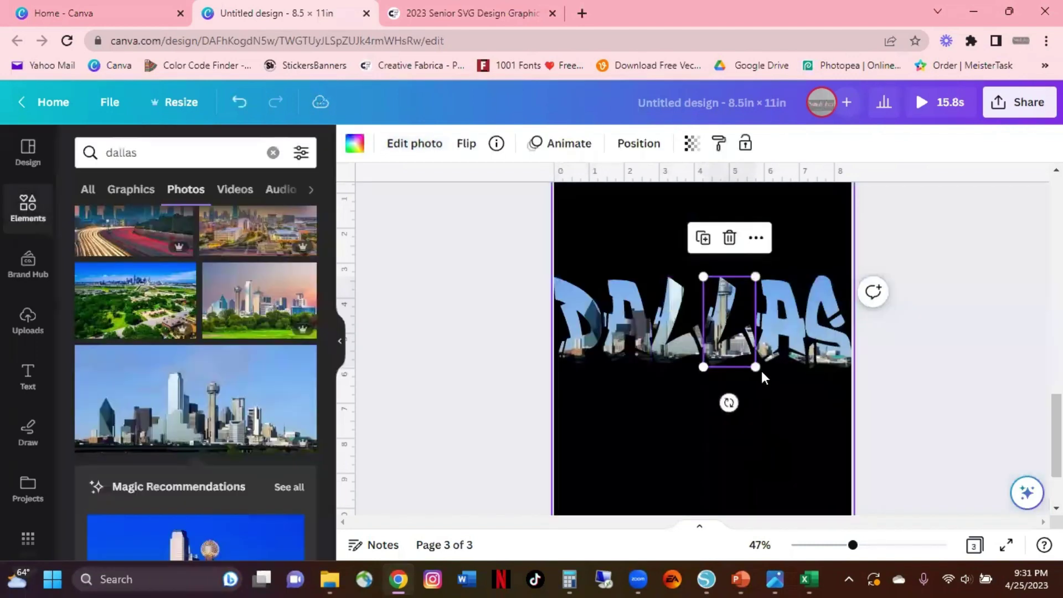
Stretch the photo inside the second A frame to the page width, with its bottom edge at the letter's base
{"action": "double_click", "coordinate": [771, 330]}
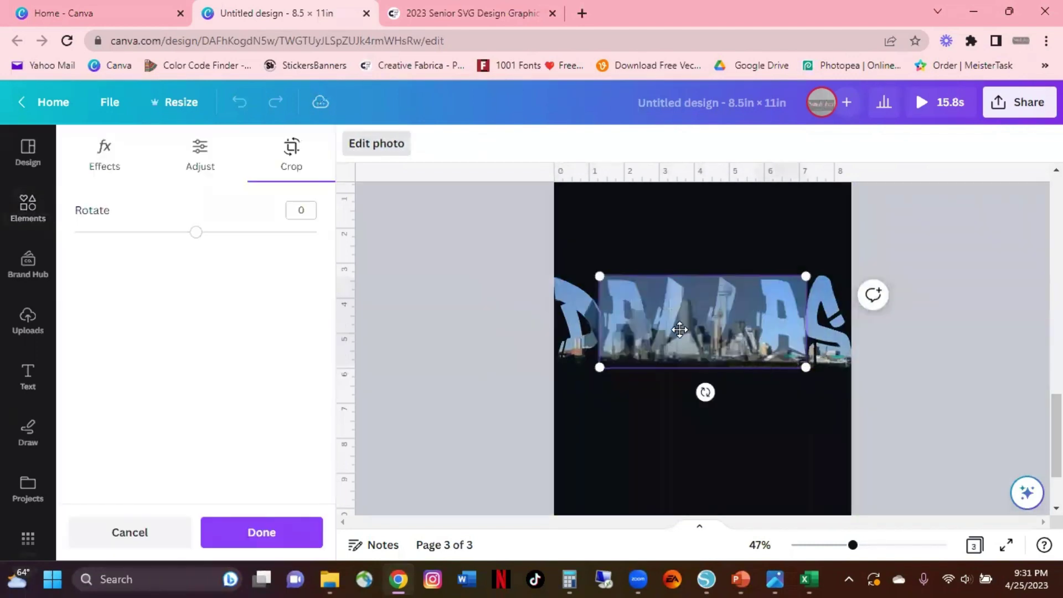
{"action": "left_click_drag", "start_coordinate": [663, 323], "coordinate": [563, 240]}
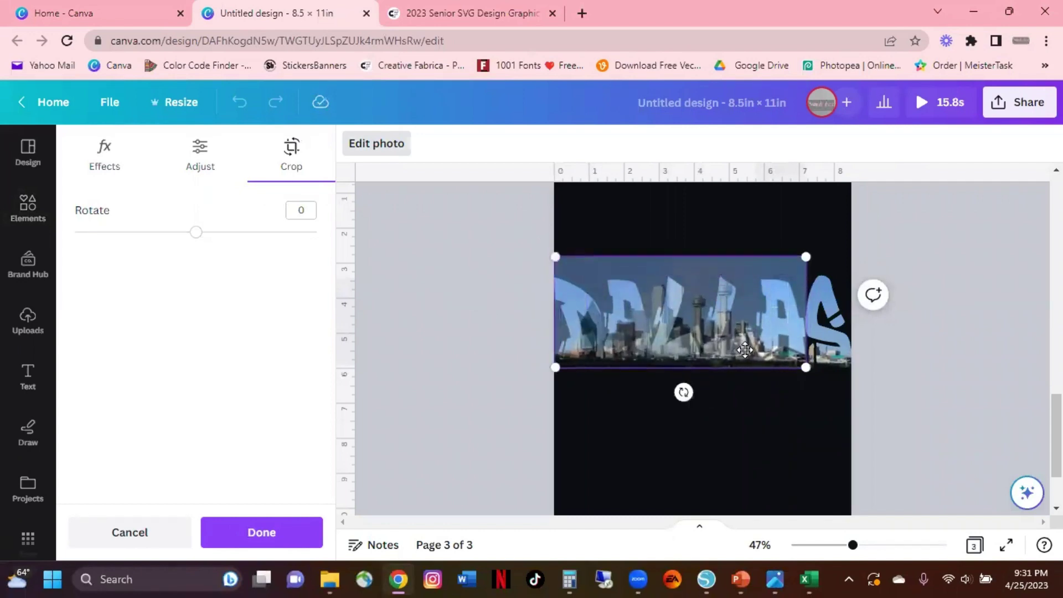
{"action": "left_click_drag", "start_coordinate": [807, 260], "coordinate": [852, 255]}
{"action": "mouse_move", "coordinate": [683, 309]}
{"action": "left_mouse_down"}
{"action": "mouse_move", "coordinate": [712, 310]}
{"action": "mouse_move", "coordinate": [689, 305]}
{"action": "left_mouse_up"}
{"action": "left_click_drag", "start_coordinate": [692, 291], "coordinate": [698, 290]}
{"action": "left_click", "coordinate": [793, 464]}
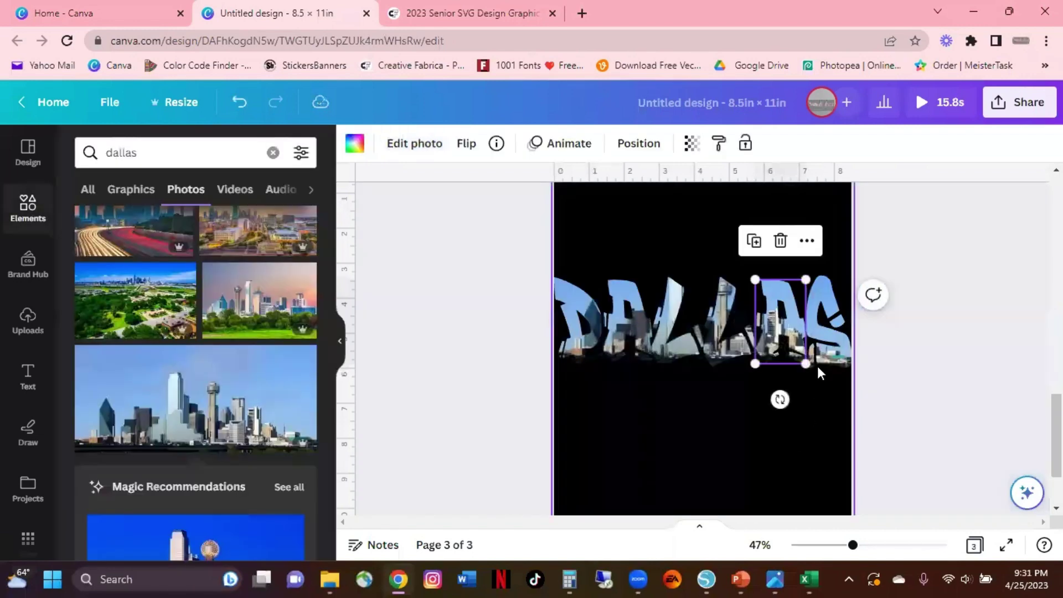
Enlarge the skyline photo inside the S frame until it spans the full page, keeping its bottom at the letter's base
{"action": "double_click", "coordinate": [809, 355]}
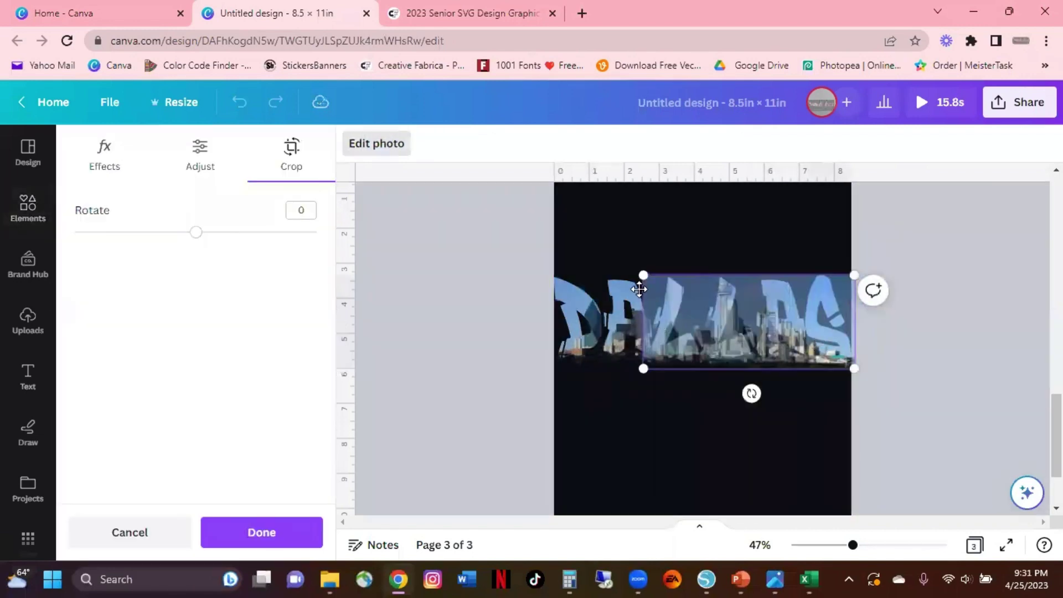
{"action": "left_click_drag", "start_coordinate": [643, 275], "coordinate": [560, 243]}
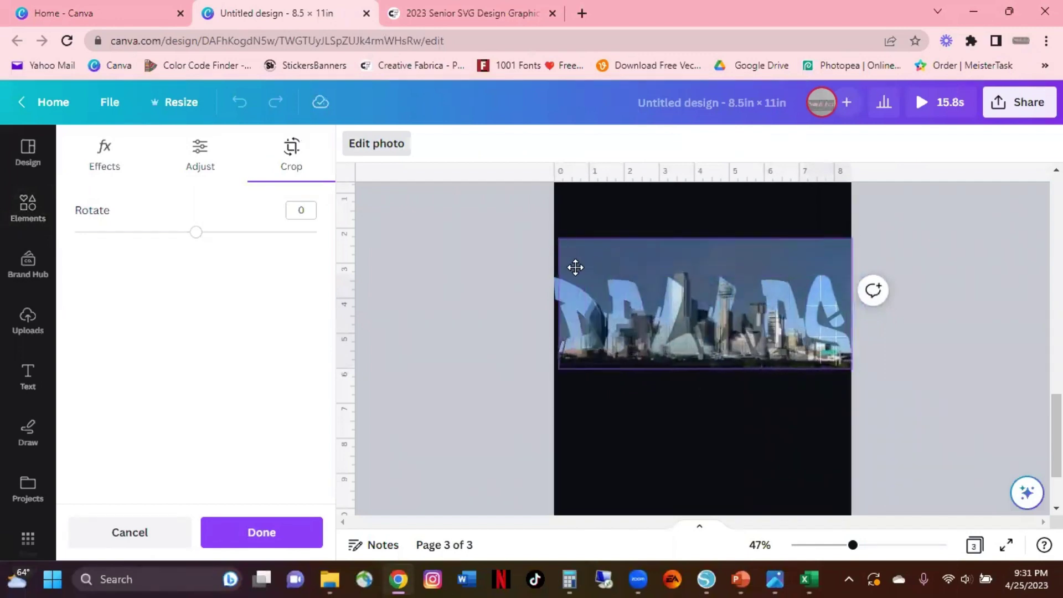
{"action": "left_click", "coordinate": [581, 267]}
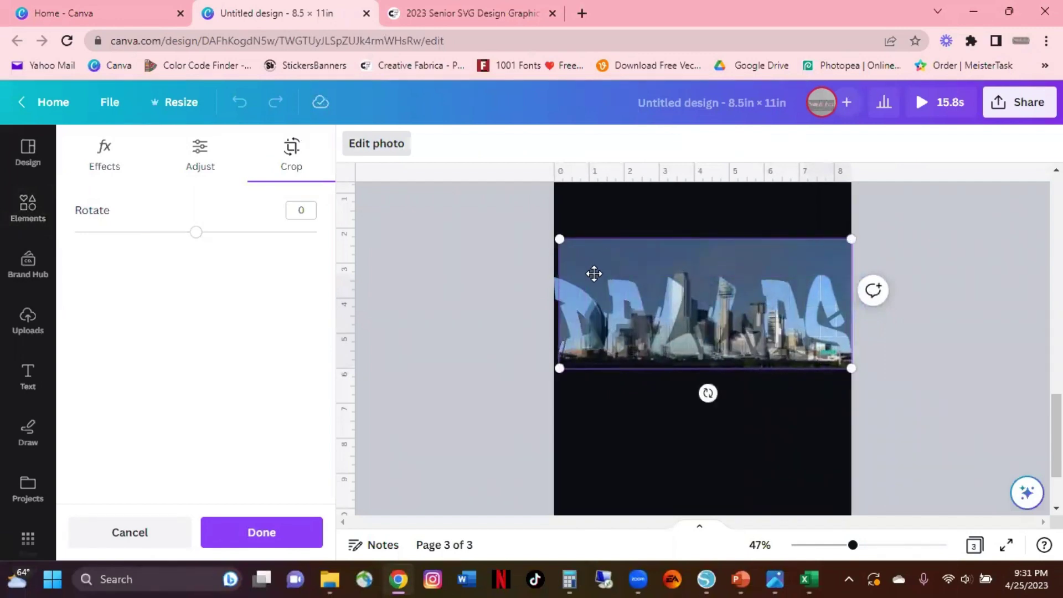
{"action": "left_click_drag", "start_coordinate": [560, 241], "coordinate": [557, 234]}
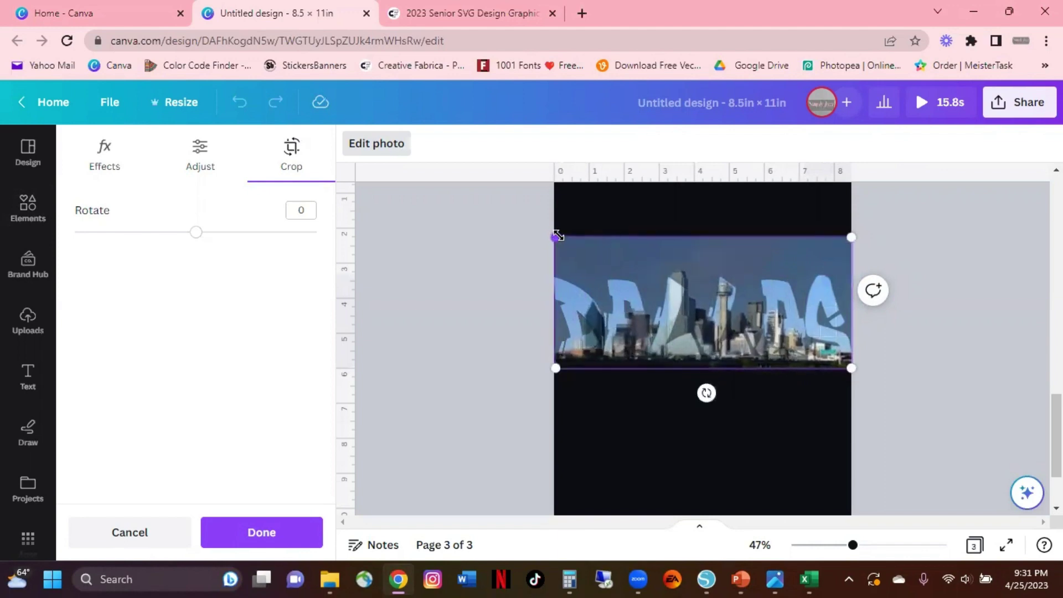
{"action": "left_click_drag", "start_coordinate": [624, 278], "coordinate": [623, 249]}
{"action": "left_click", "coordinate": [785, 476]}
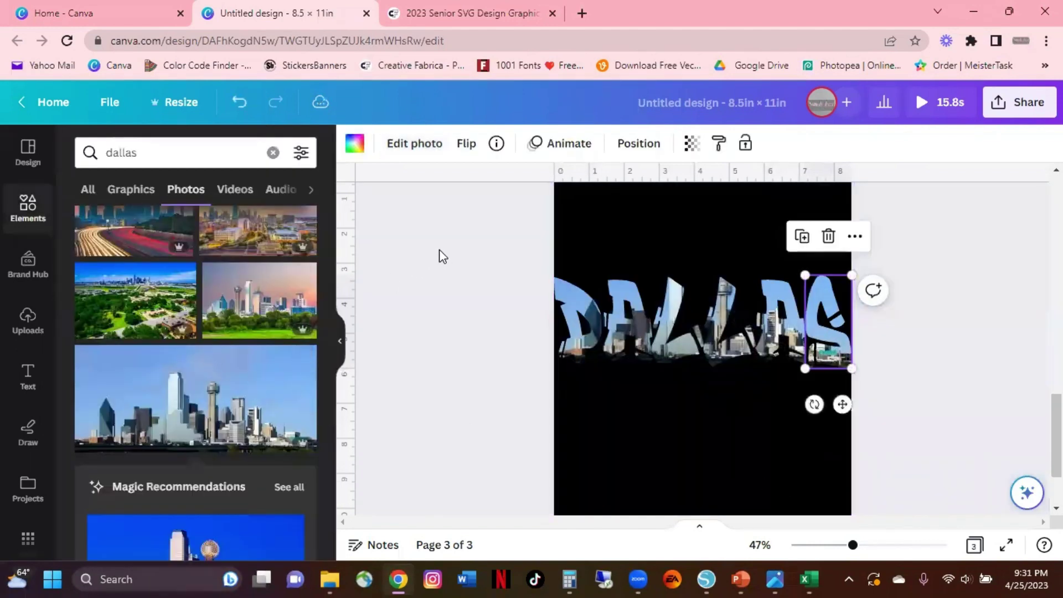
{"action": "left_click", "coordinate": [644, 426]}
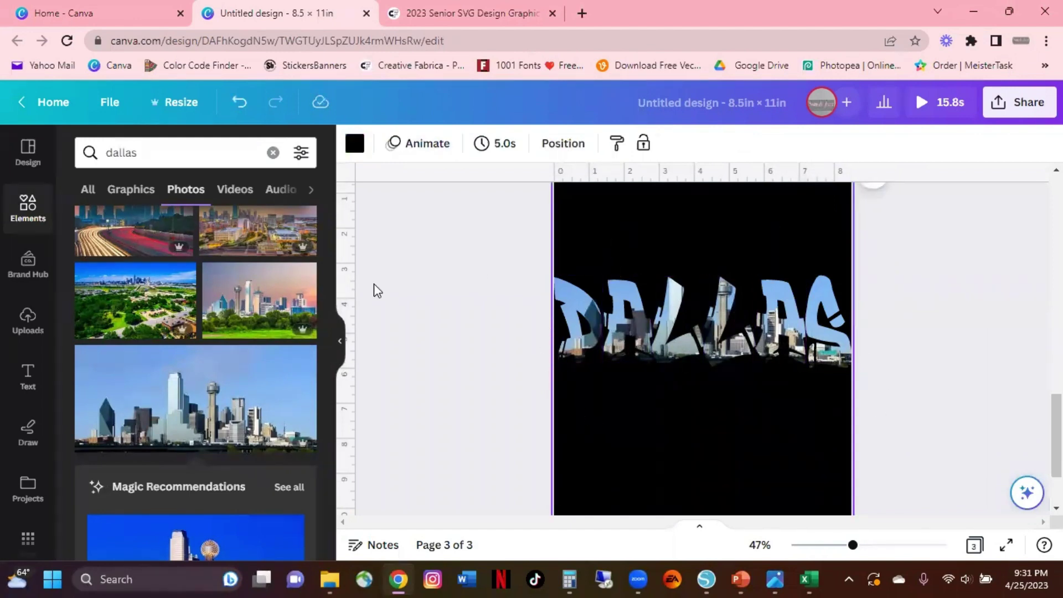
Add a separate copy of the skyline photo to the page and place it below the lettering, undoing any accidental drop into a frame
{"action": "left_click", "coordinate": [226, 401]}
{"action": "left_click_drag", "start_coordinate": [722, 410], "coordinate": [702, 504]}
{"action": "key", "text": "Delete"}
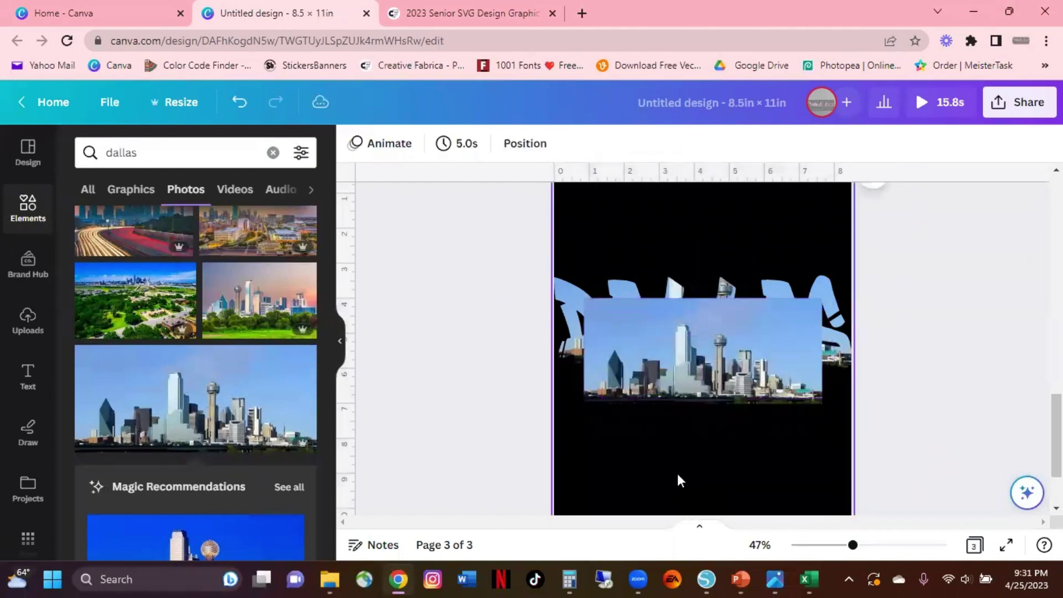
{"action": "left_click_drag", "start_coordinate": [686, 381], "coordinate": [774, 325]}
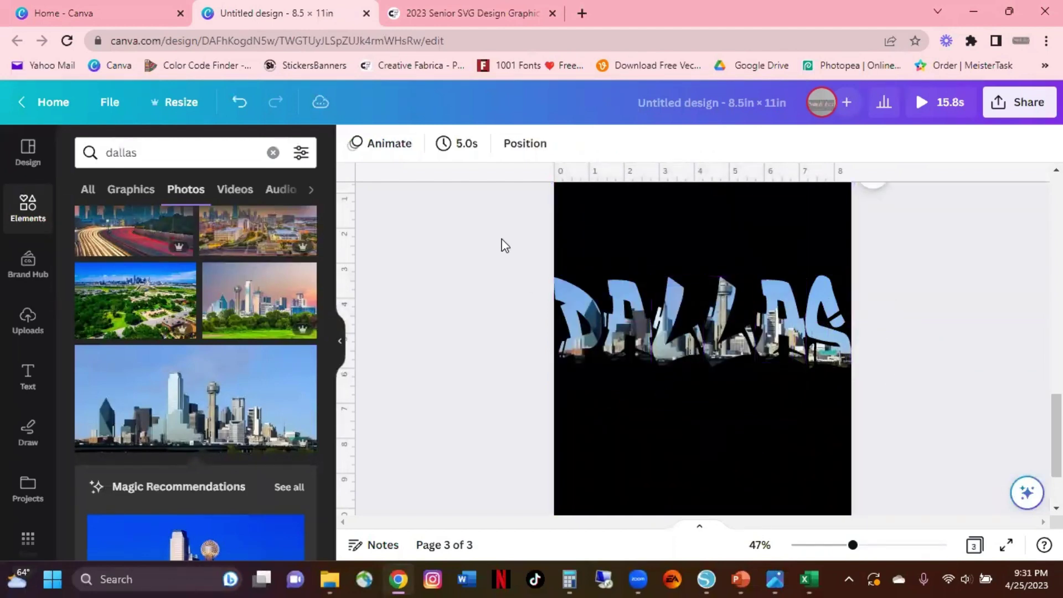
{"action": "left_click", "coordinate": [240, 102]}
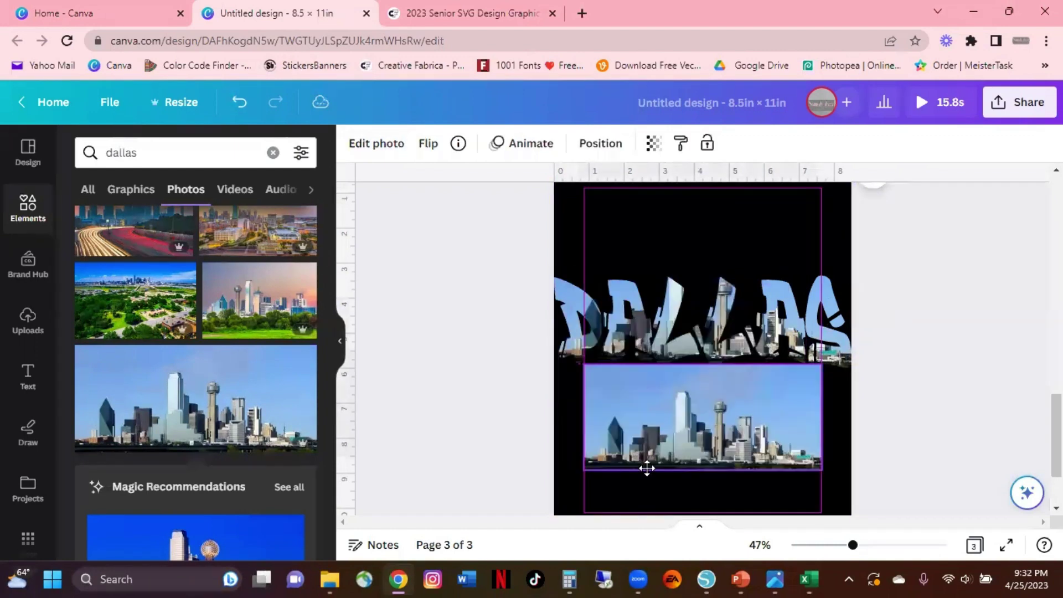
Group the six DALLAS letter frames into one object
{"action": "left_click_drag", "start_coordinate": [529, 281], "coordinate": [825, 360]}
{"action": "right_click", "coordinate": [805, 358]}
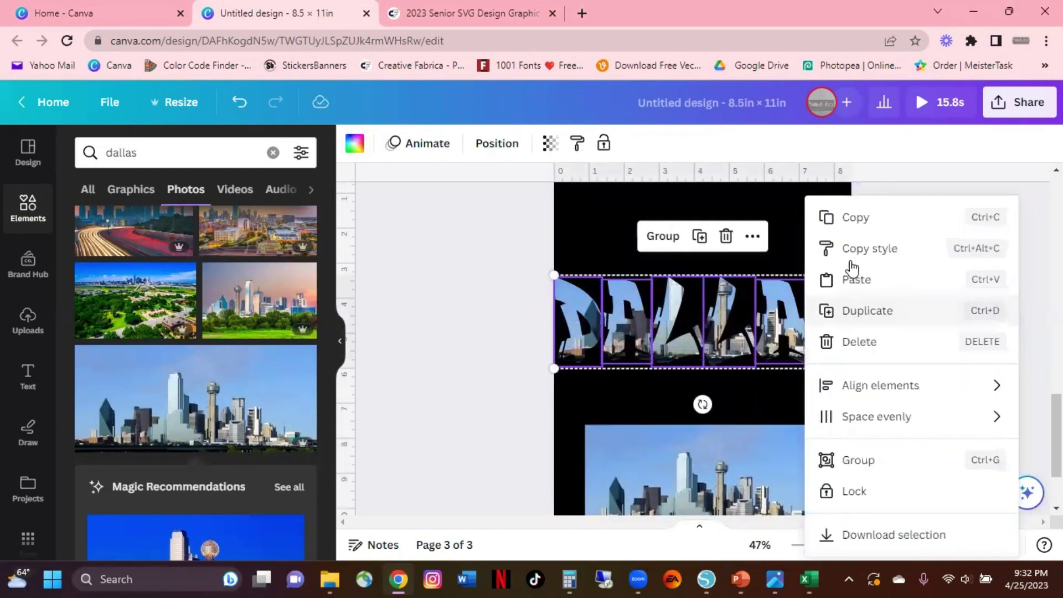
{"action": "left_click", "coordinate": [876, 468]}
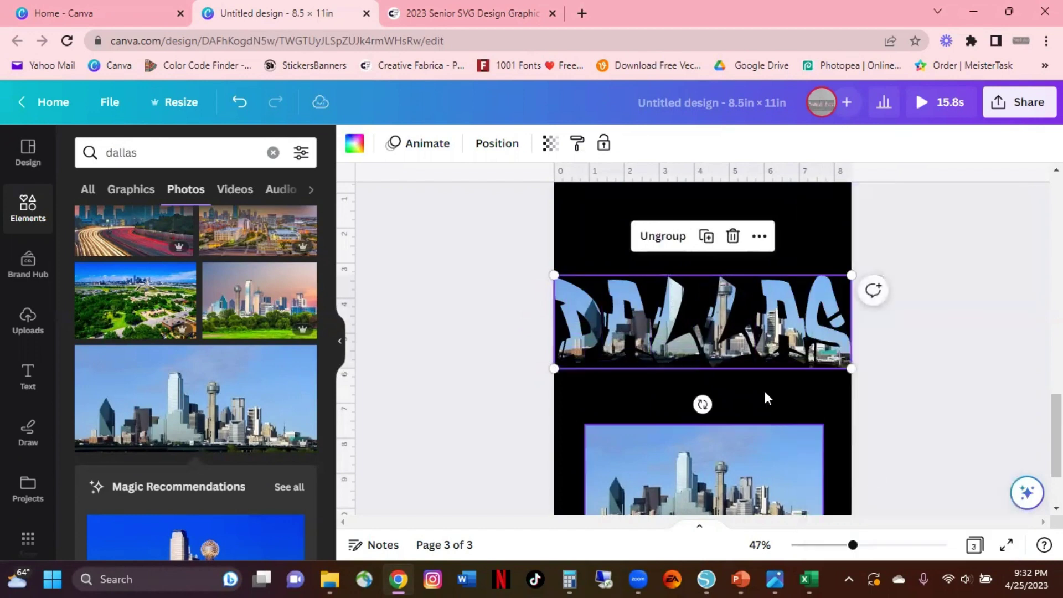
{"action": "right_click", "coordinate": [805, 330]}
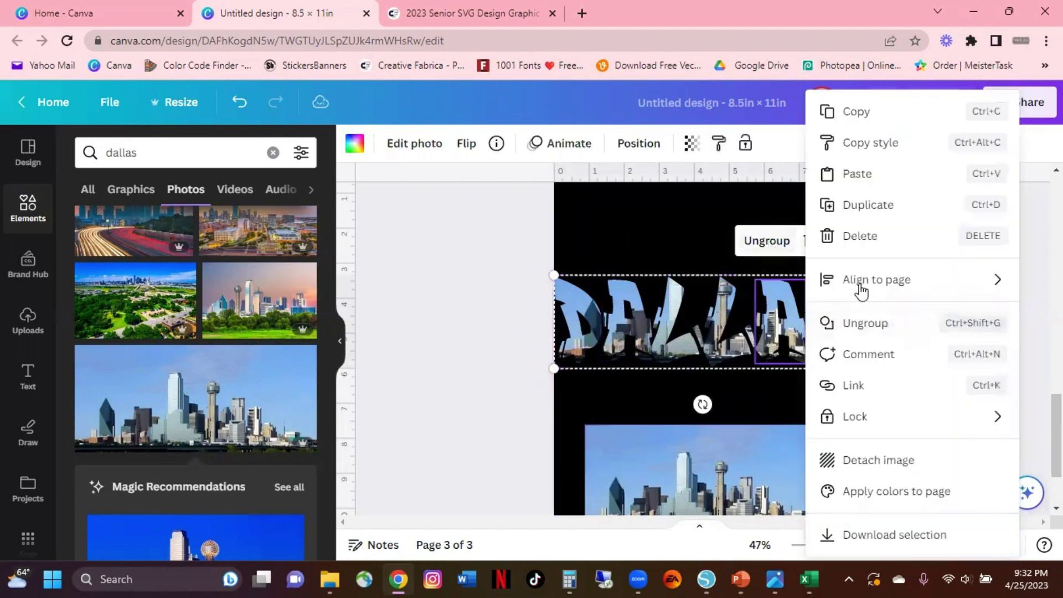
{"action": "left_click", "coordinate": [636, 233]}
{"action": "left_click", "coordinate": [767, 317]}
{"action": "left_click", "coordinate": [719, 144]}
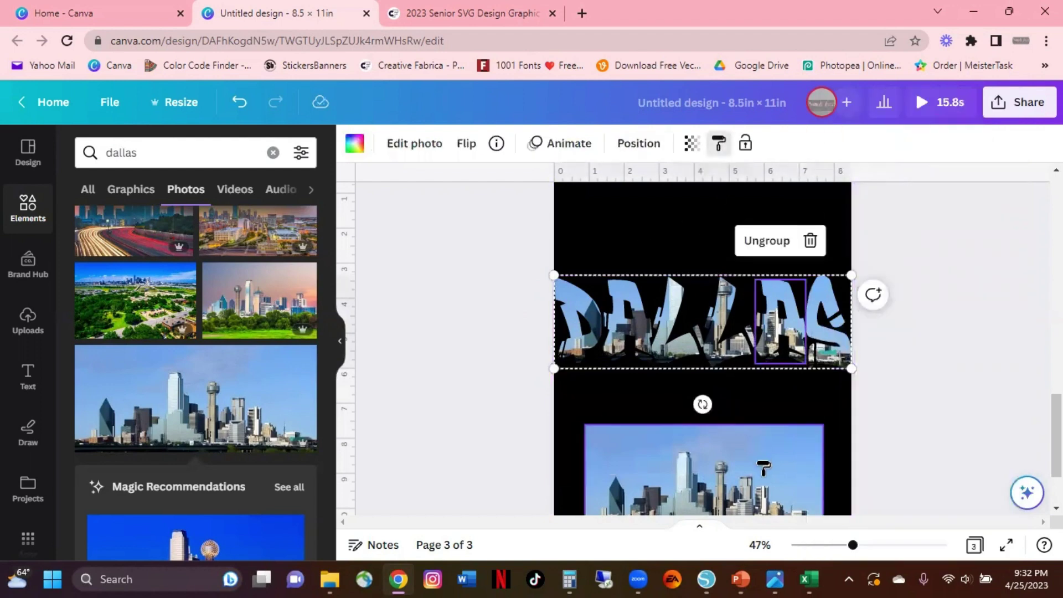
Move the separate skyline photo over the lettering, enlarge it to the 8.5 in page width and send it to the back
{"action": "left_click", "coordinate": [766, 468]}
{"action": "left_click_drag", "start_coordinate": [766, 469], "coordinate": [730, 326]}
{"action": "left_click_drag", "start_coordinate": [792, 263], "coordinate": [768, 265]}
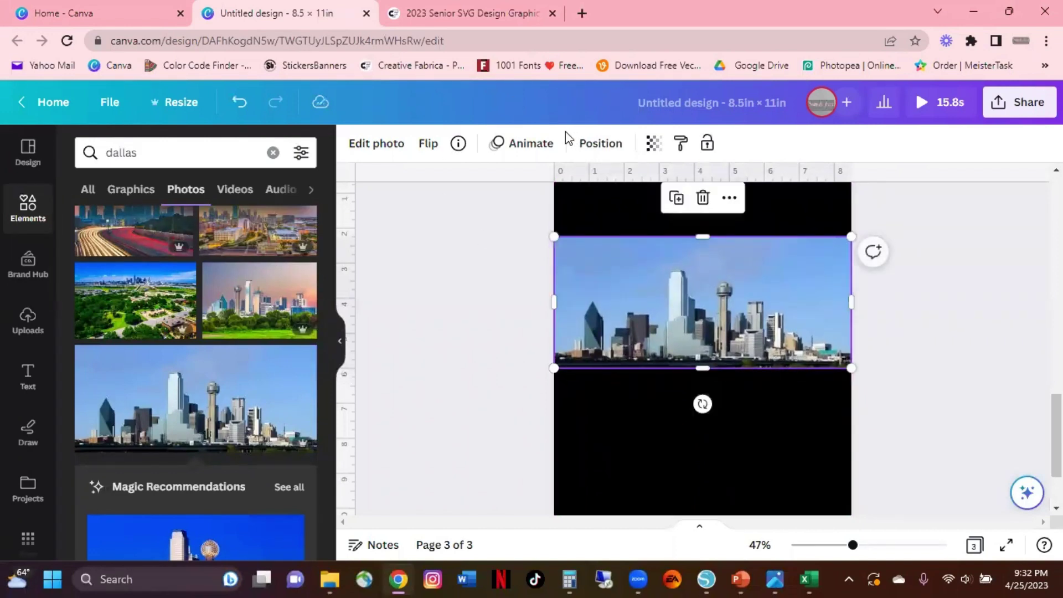
{"action": "left_click", "coordinate": [595, 144]}
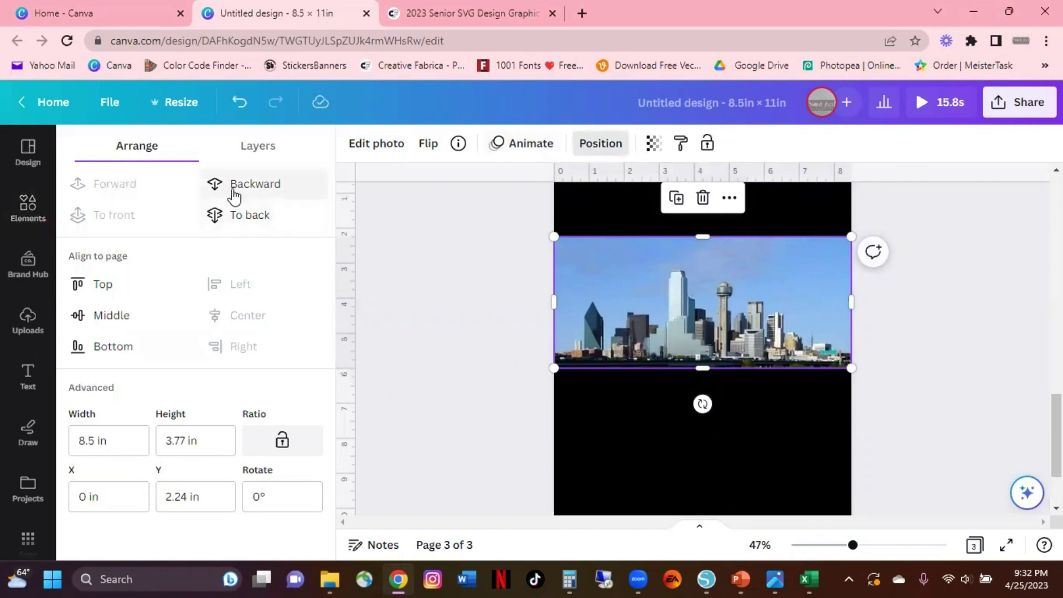
{"action": "left_click", "coordinate": [227, 215]}
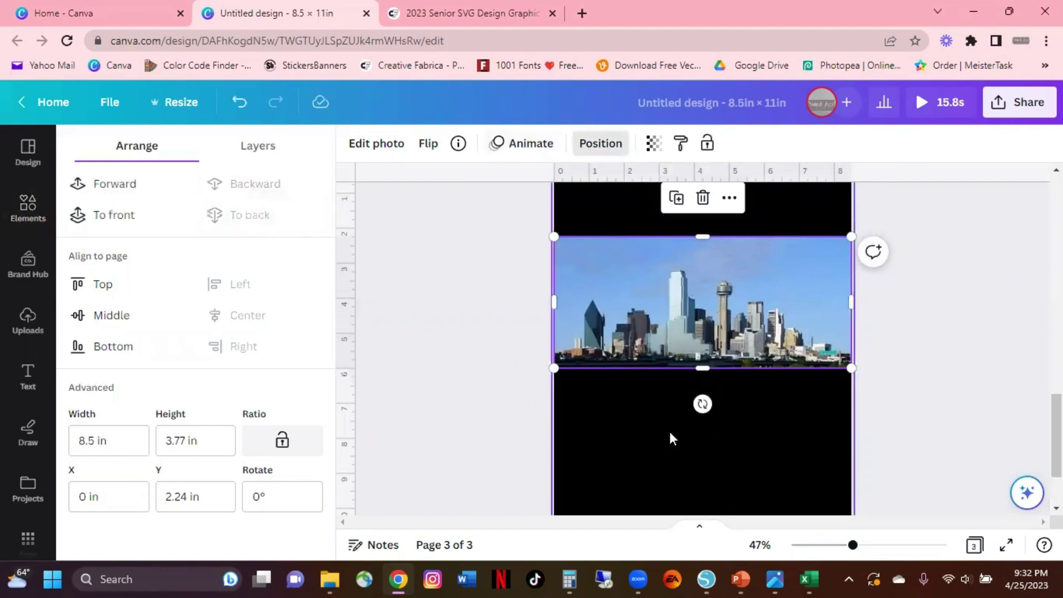
{"action": "left_click", "coordinate": [755, 450]}
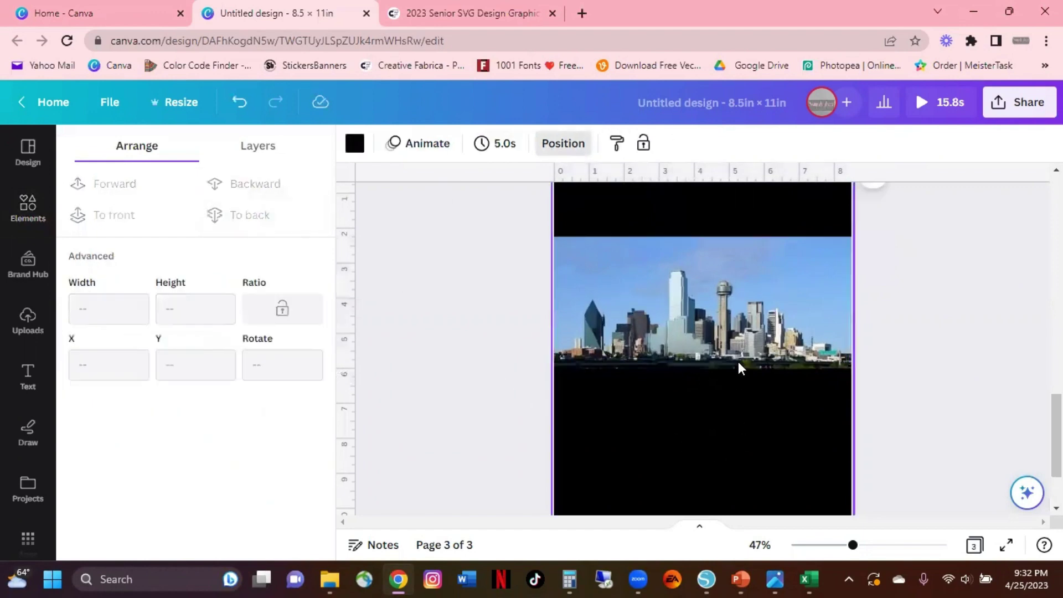
Compare the full skyline photo with the DALLAS lettering in front of it, and delete the separate photo from the page
{"action": "left_click", "coordinate": [783, 257]}
{"action": "mouse_move", "coordinate": [783, 257]}
{"action": "left_mouse_down"}
{"action": "mouse_move", "coordinate": [792, 369]}
{"action": "mouse_move", "coordinate": [776, 247]}
{"action": "mouse_move", "coordinate": [783, 261]}
{"action": "left_mouse_up"}
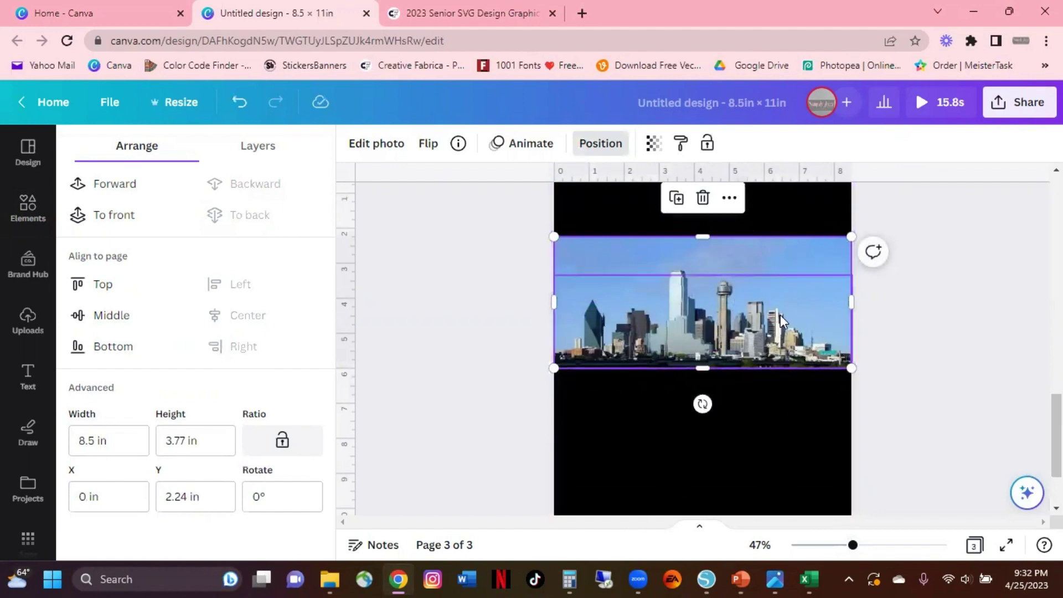
{"action": "mouse_move", "coordinate": [783, 267]}
{"action": "left_mouse_down"}
{"action": "mouse_move", "coordinate": [787, 337]}
{"action": "mouse_move", "coordinate": [767, 496]}
{"action": "mouse_move", "coordinate": [784, 244]}
{"action": "mouse_move", "coordinate": [788, 255]}
{"action": "mouse_move", "coordinate": [774, 254]}
{"action": "mouse_move", "coordinate": [796, 254]}
{"action": "mouse_move", "coordinate": [780, 254]}
{"action": "left_mouse_up"}
{"action": "left_click", "coordinate": [611, 451]}
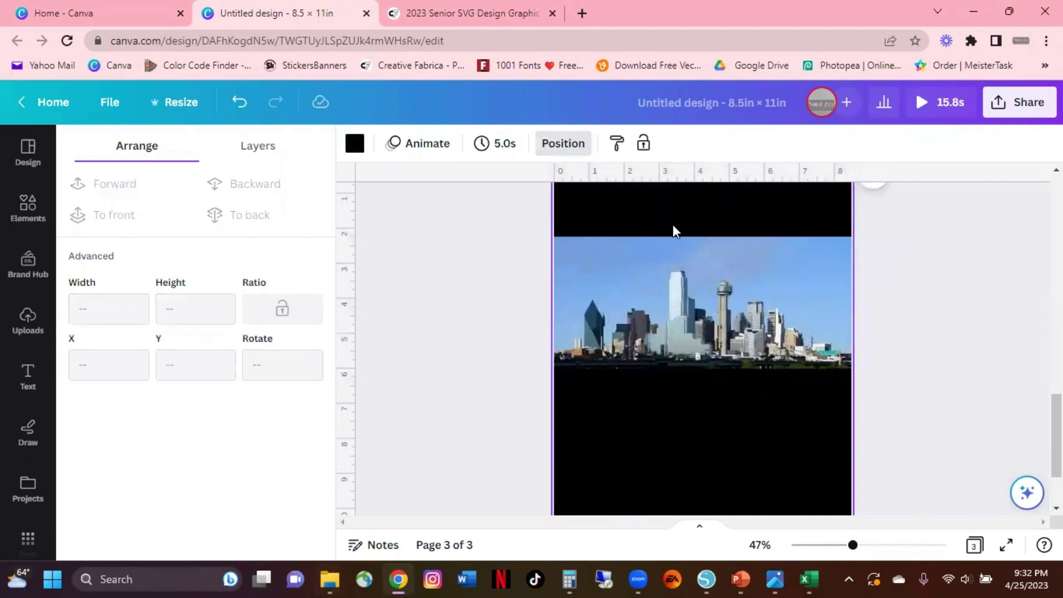
{"action": "left_click_drag", "start_coordinate": [707, 257], "coordinate": [726, 482]}
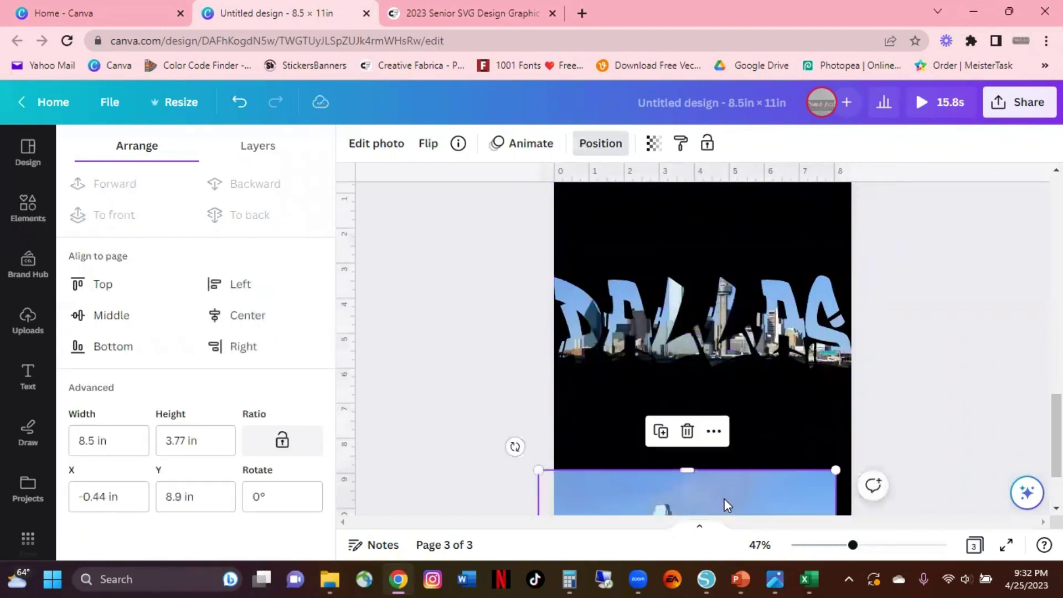
{"action": "key", "text": "Delete"}
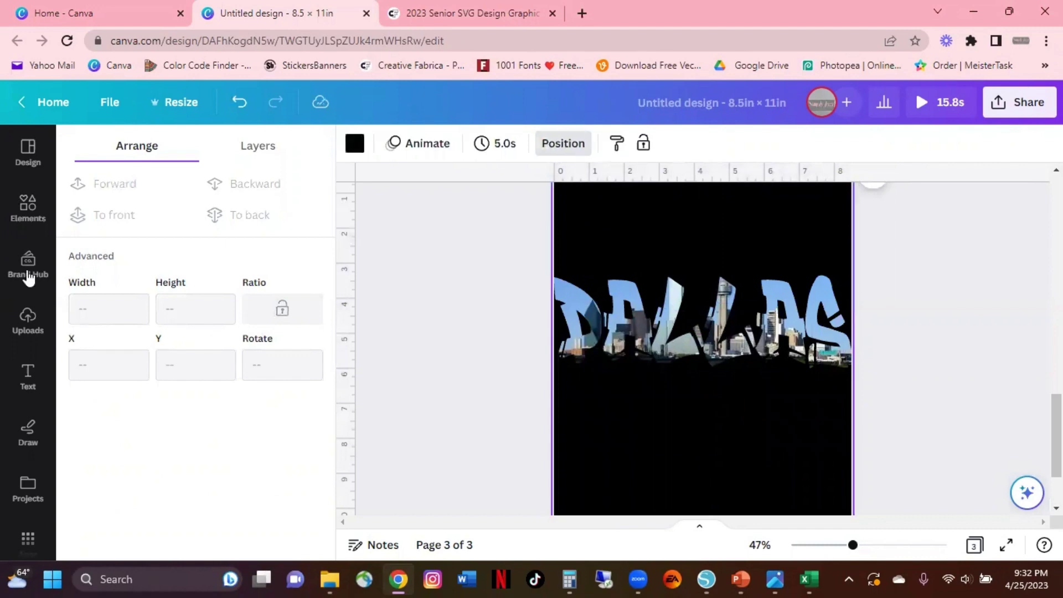
Search the design templates for "sunset"
{"action": "left_click", "coordinate": [28, 207]}
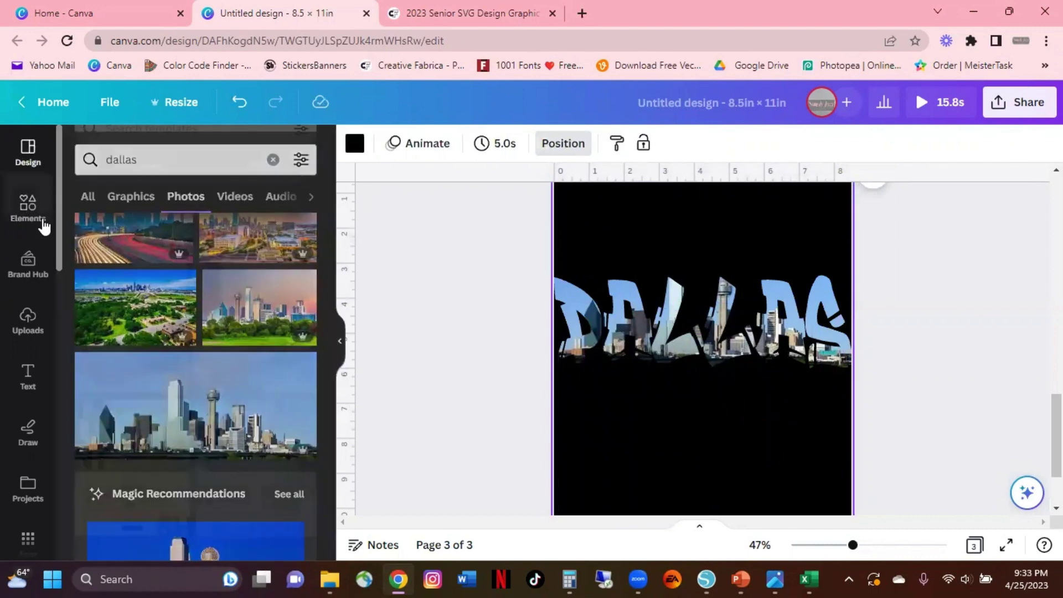
{"action": "left_click", "coordinate": [28, 152]}
{"action": "left_click", "coordinate": [244, 149]}
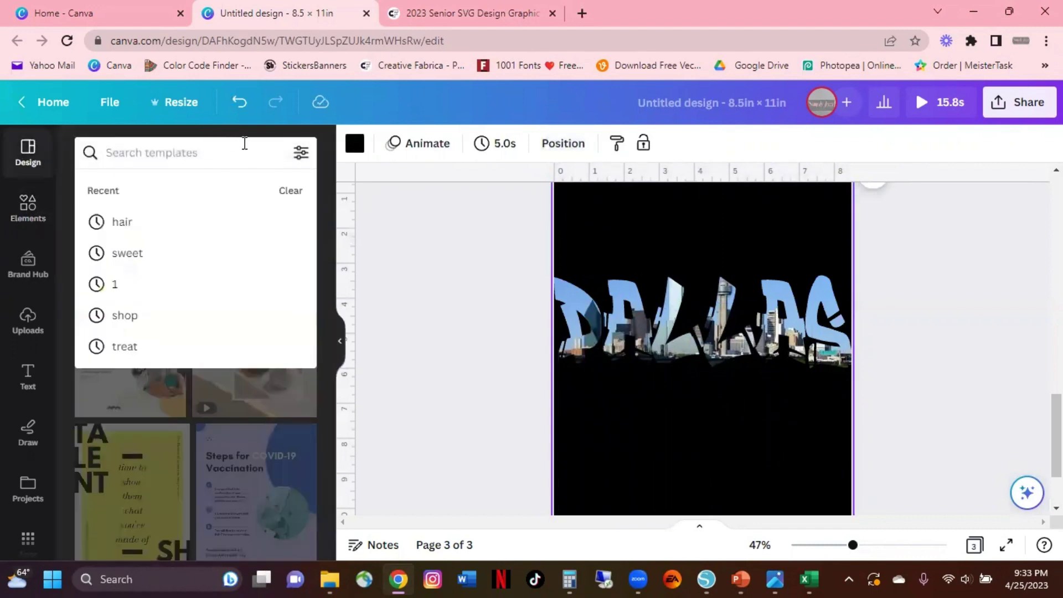
{"action": "type", "text": "sunset"}
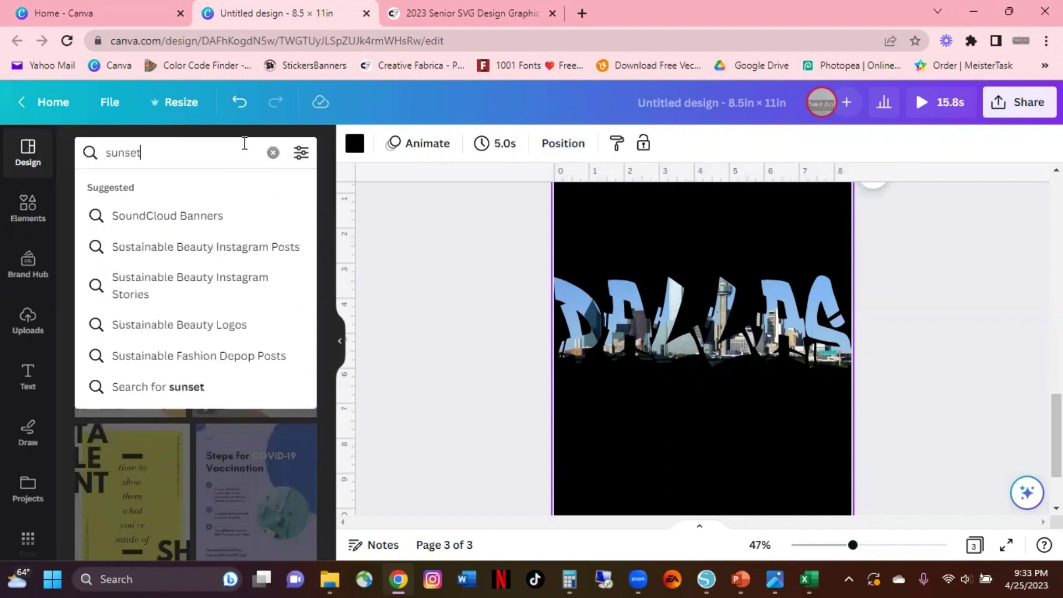
{"action": "key", "text": "Return"}
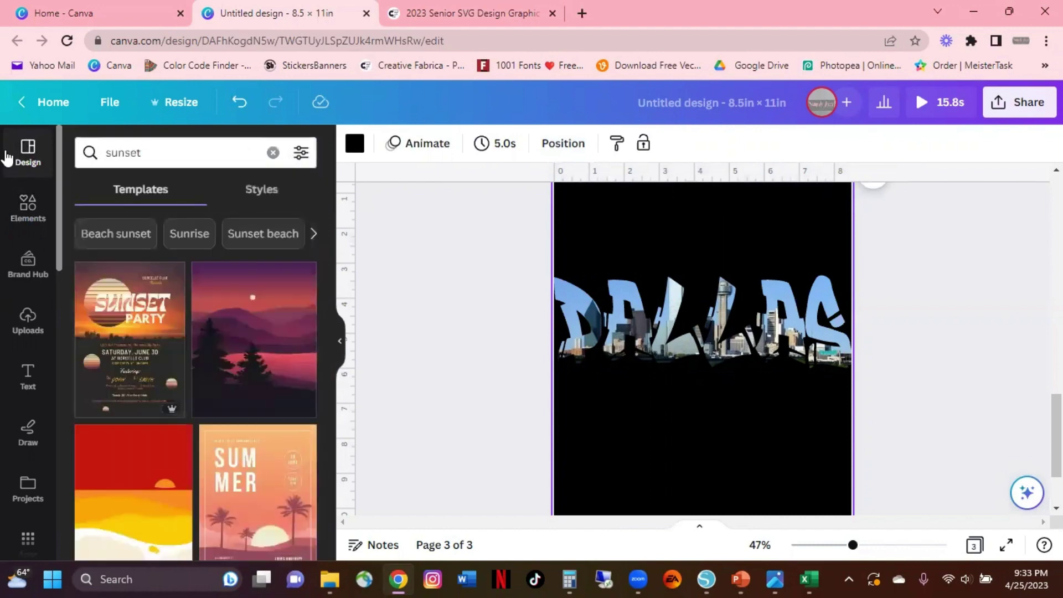
Search the photos for "sunset" and set the plain blue-to-orange sky picture as the background of page 3
{"action": "left_click", "coordinate": [37, 226]}
{"action": "double_click", "coordinate": [203, 147]}
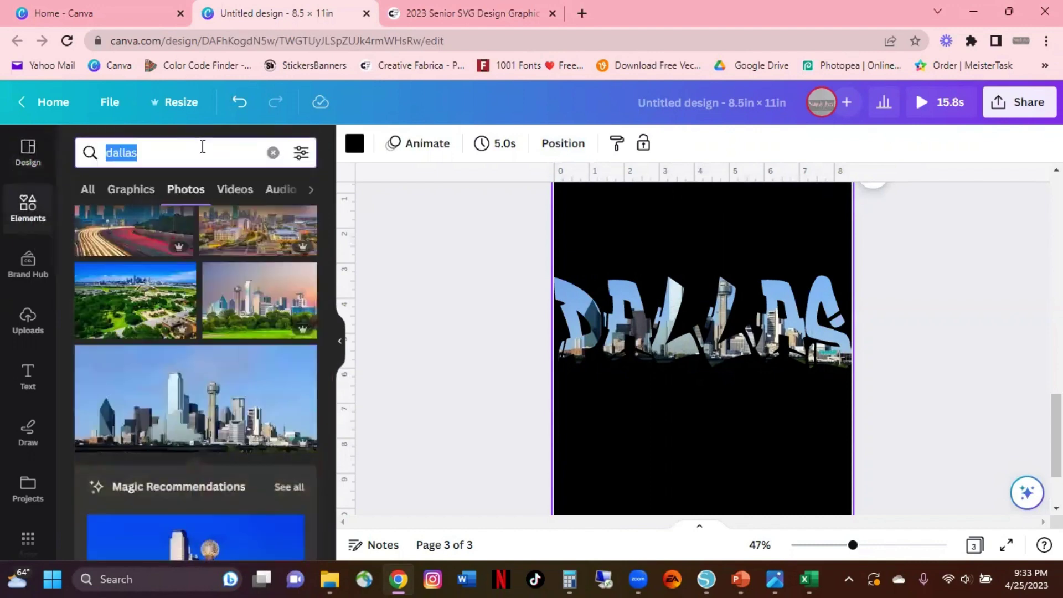
{"action": "type", "text": "sunset"}
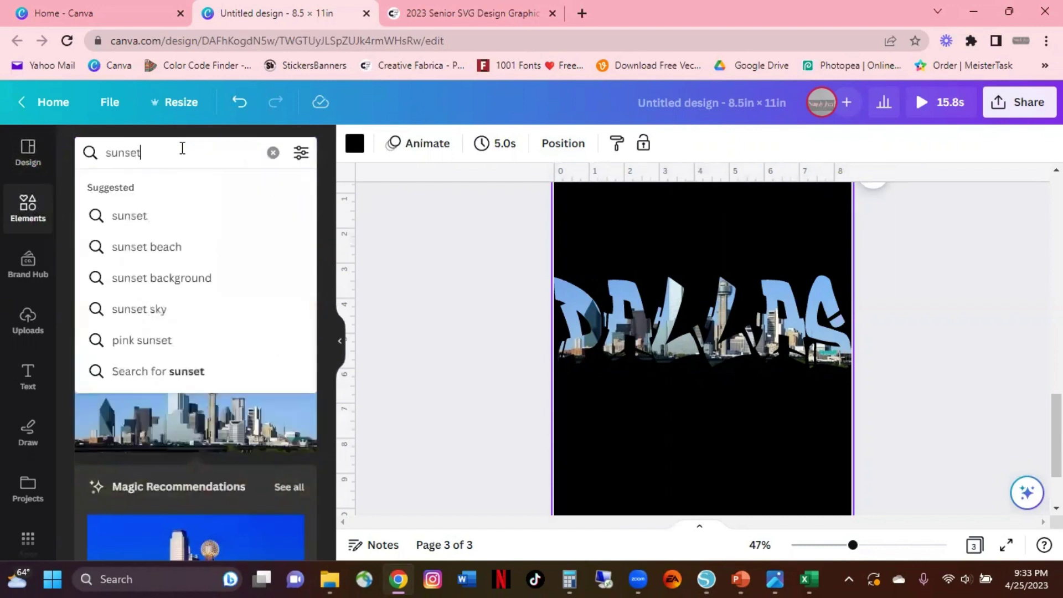
{"action": "key", "text": "Return"}
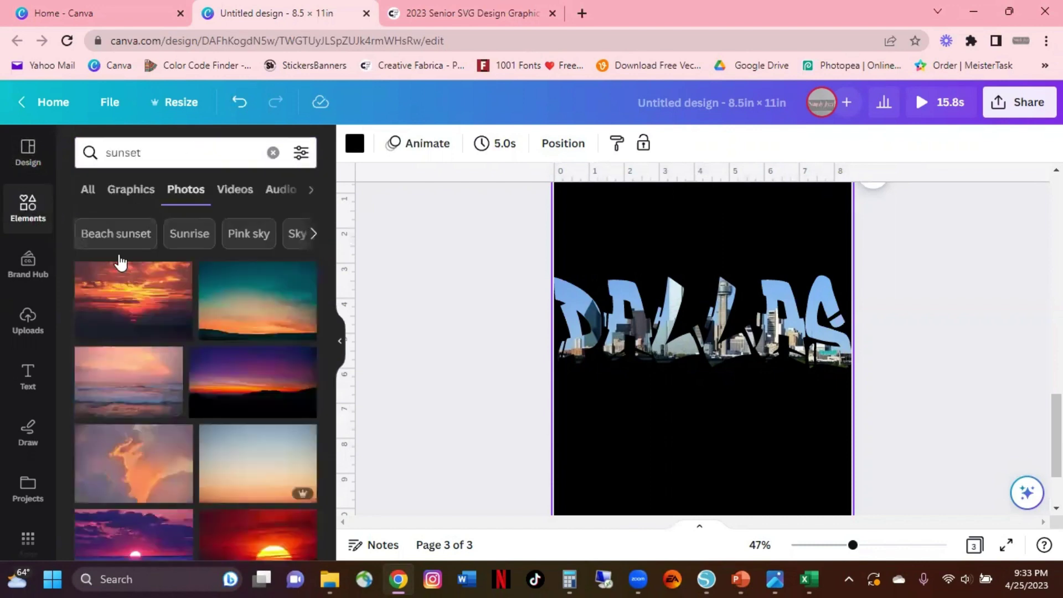
{"action": "left_click", "coordinate": [290, 472]}
{"action": "right_click", "coordinate": [687, 372]}
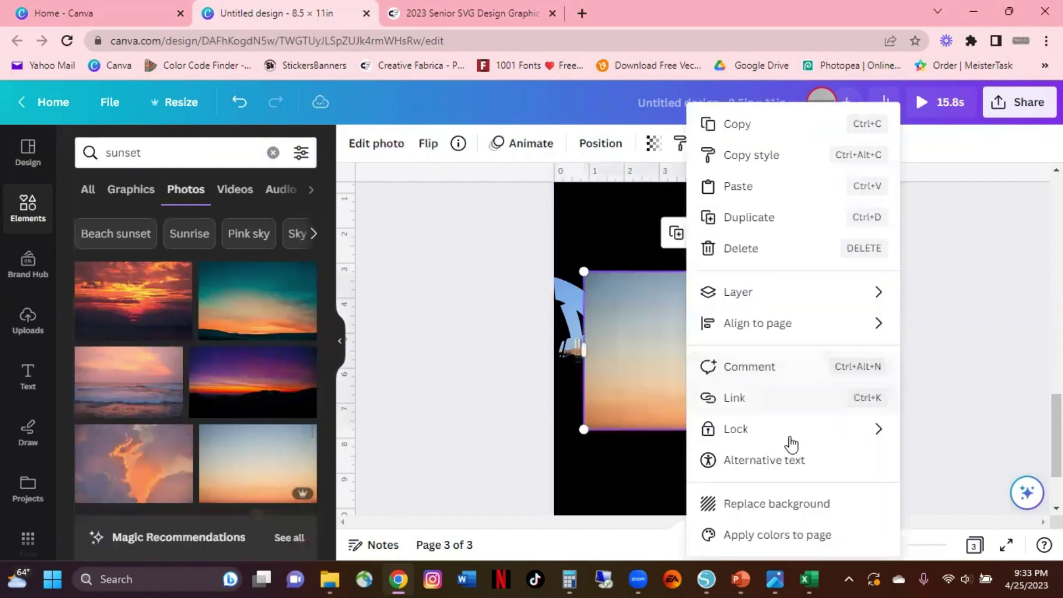
{"action": "left_click", "coordinate": [786, 504]}
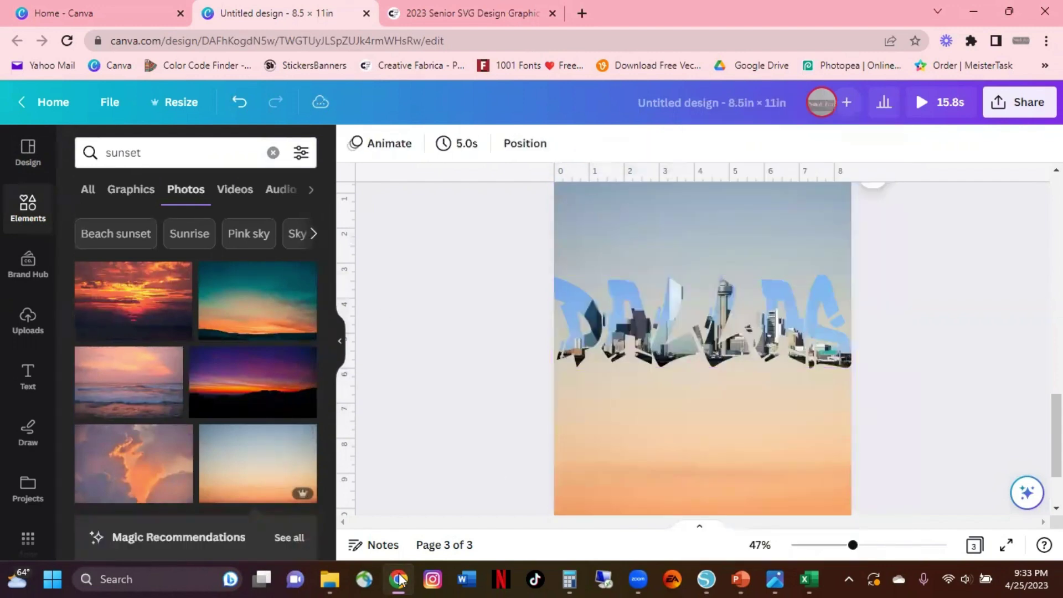
{"action": "left_click", "coordinate": [769, 359]}
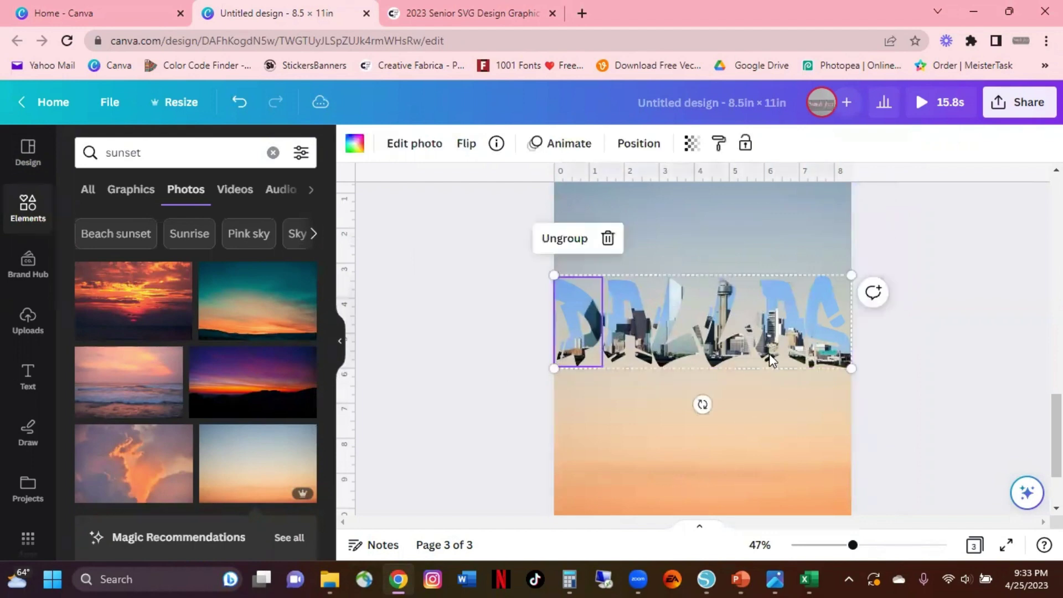
{"action": "left_click", "coordinate": [648, 423]}
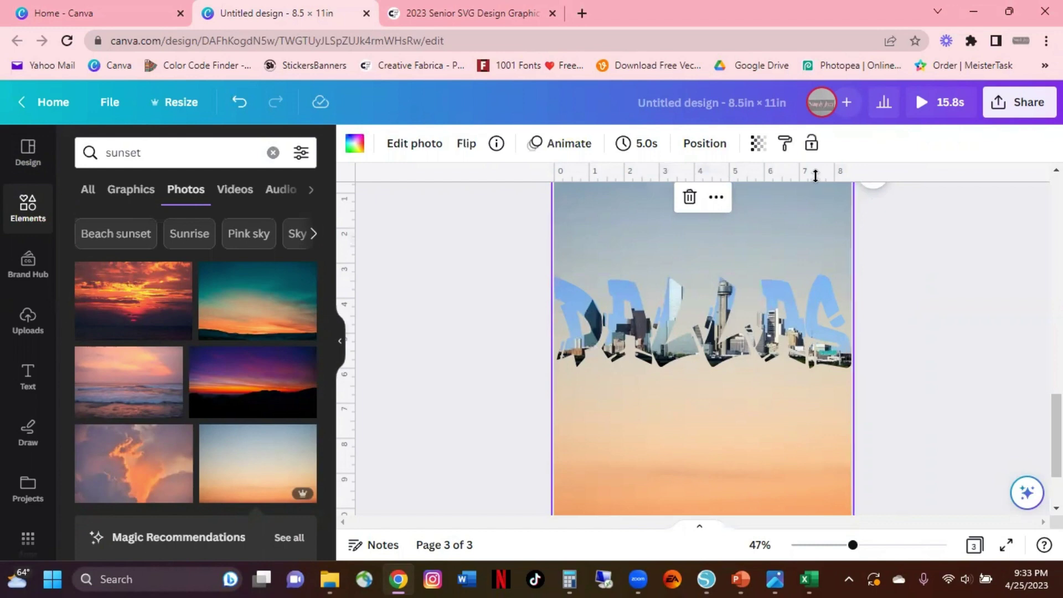
Go back to page 1 with the 2023 Senior design
{"action": "scroll", "coordinate": [743, 232], "scroll_direction": "up", "scroll_amount": 5}
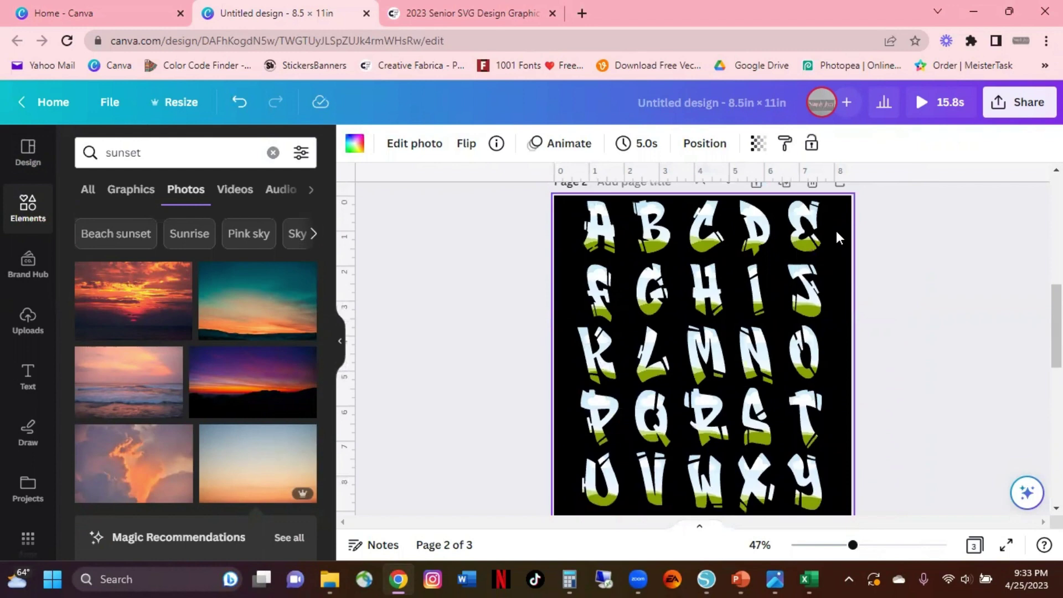
{"action": "scroll", "coordinate": [850, 237], "scroll_direction": "up", "scroll_amount": 5}
{"action": "scroll", "coordinate": [853, 239], "scroll_direction": "up", "scroll_amount": 3}
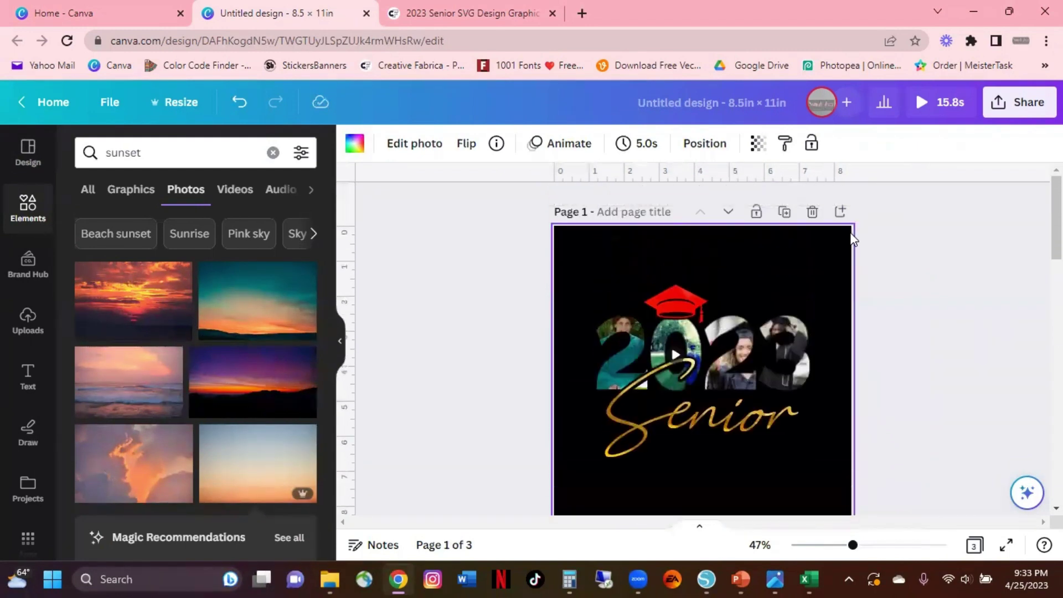